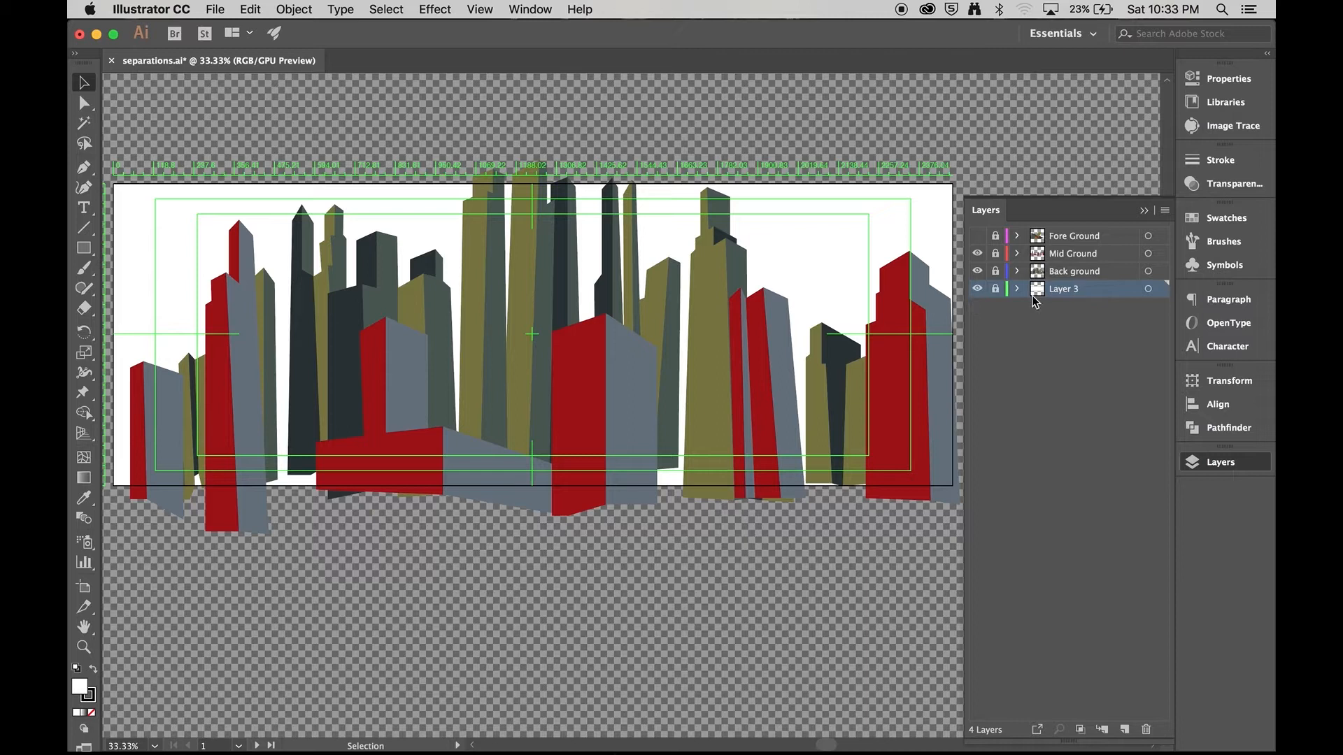
Hide Layer 3 and the Mid Ground layer so that only the Back ground skyline remains visible
click(978, 291)
click(977, 271)
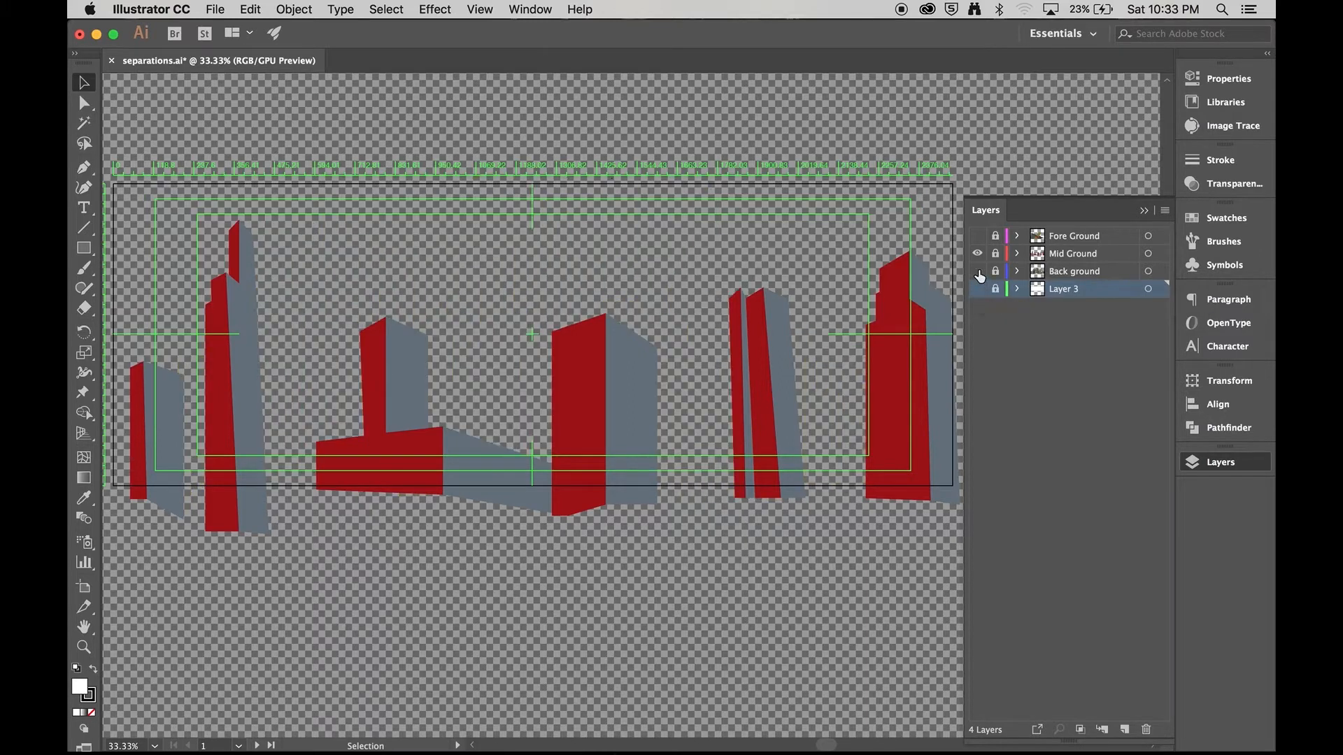
click(978, 255)
click(978, 256)
click(979, 256)
click(978, 272)
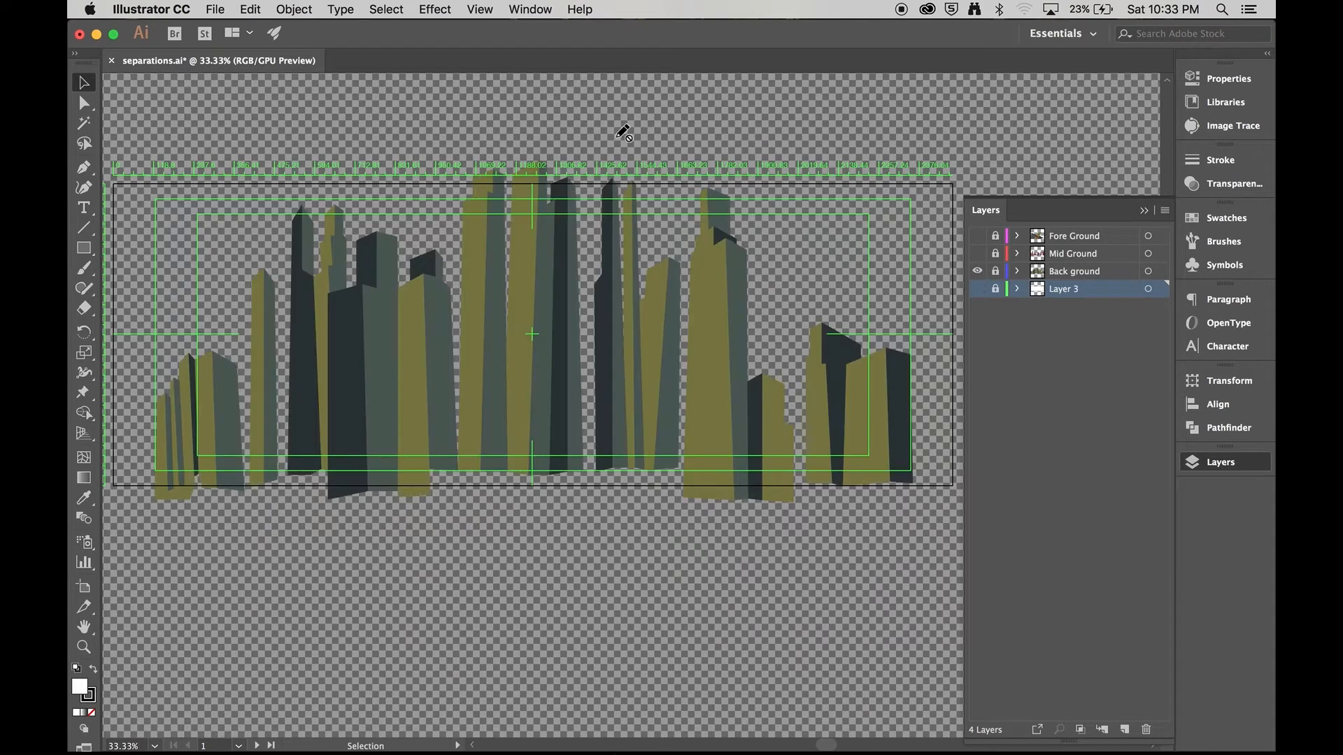
Examine the buildings of the Back ground skyline up close, from their bases to their rooftops
key(super+equal)
key(super+equal)
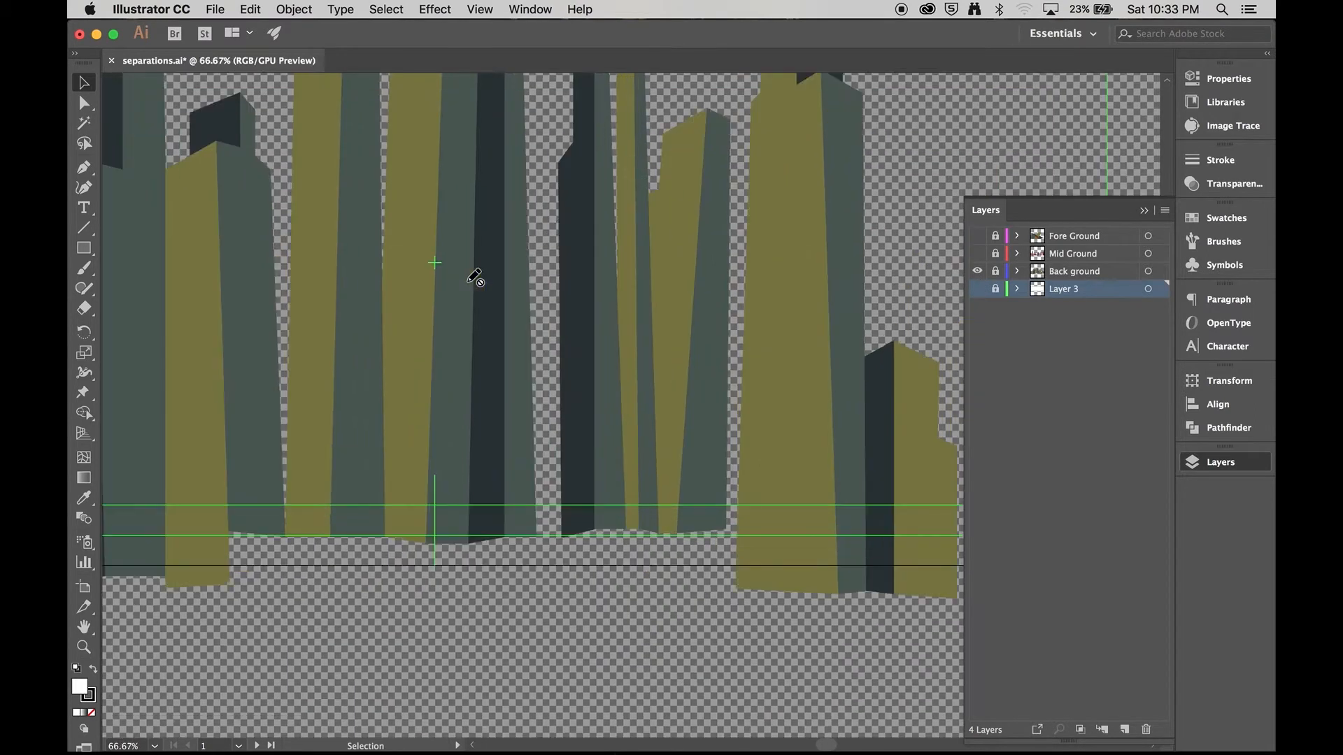
drag(465, 290, 415, 505)
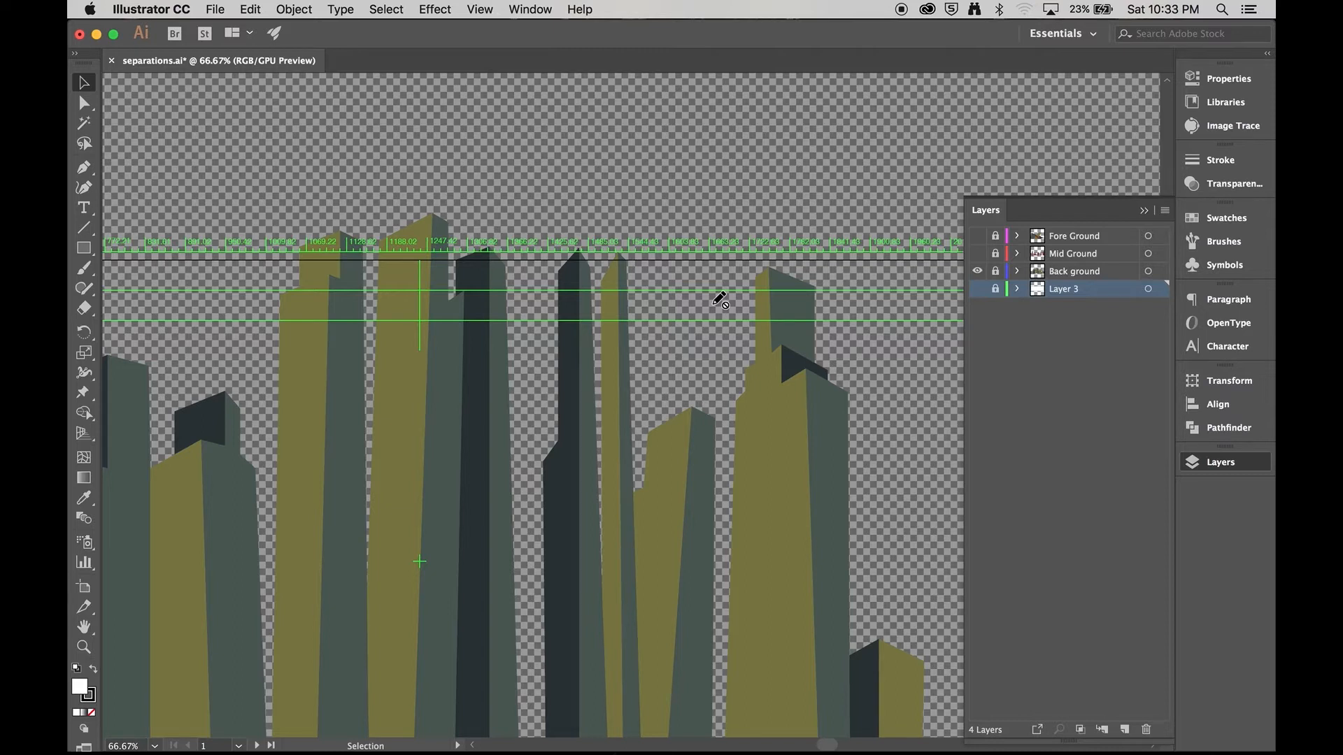
drag(653, 360, 854, 204)
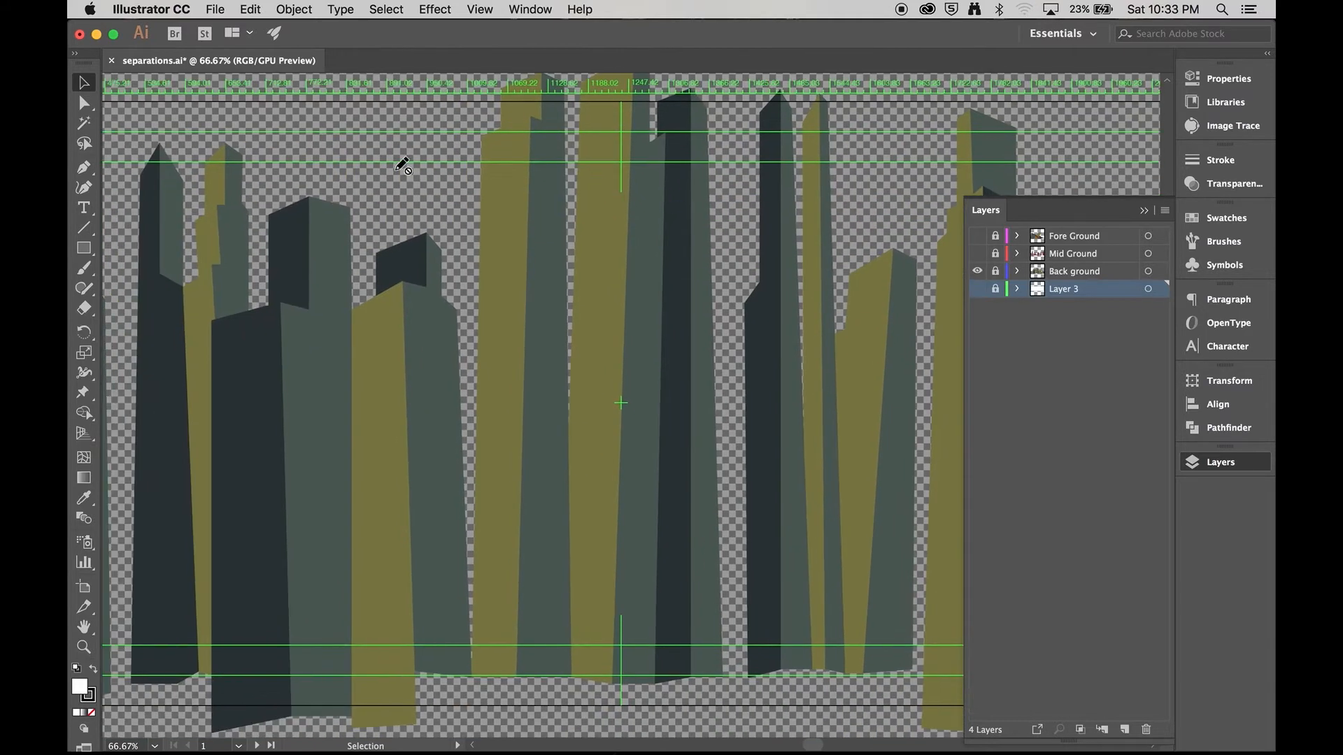
drag(479, 281, 523, 274)
Show the Mid Ground and Fore Ground layers over the Back ground skyline and view the whole composition
click(977, 254)
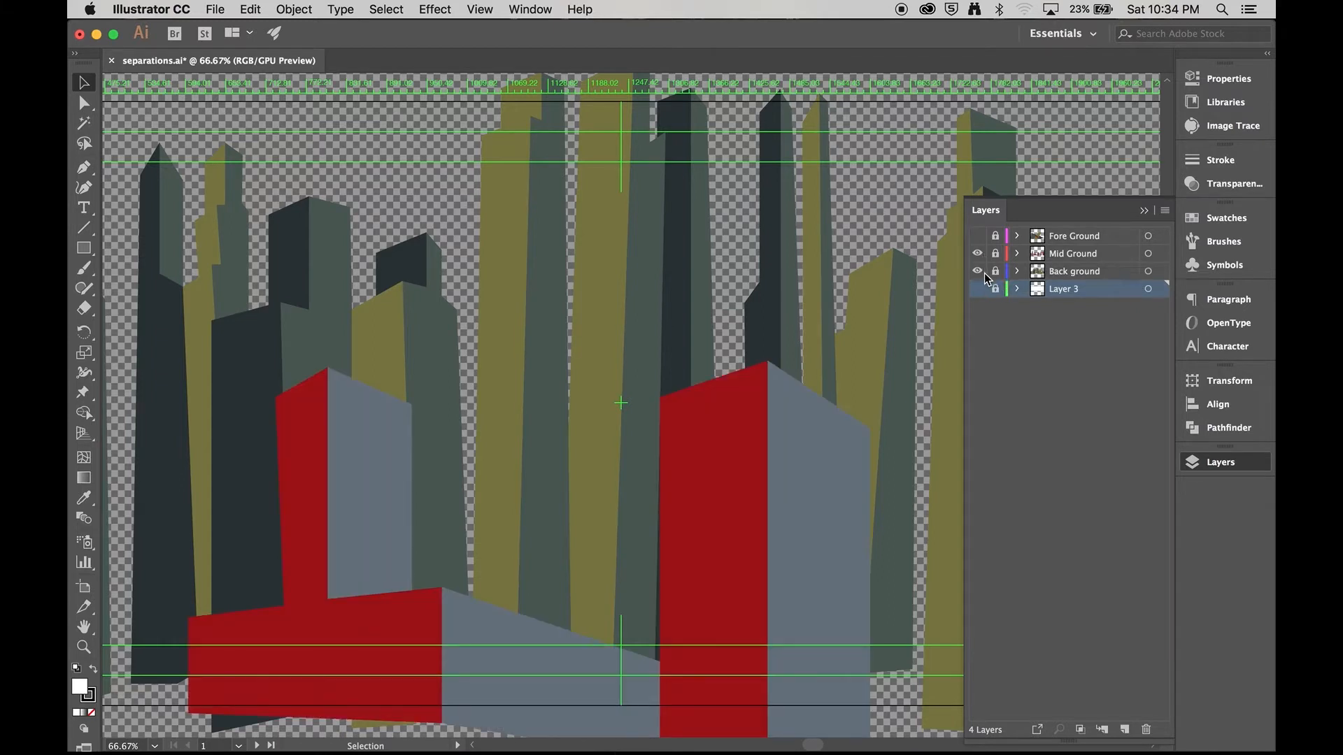
click(1088, 273)
click(1078, 254)
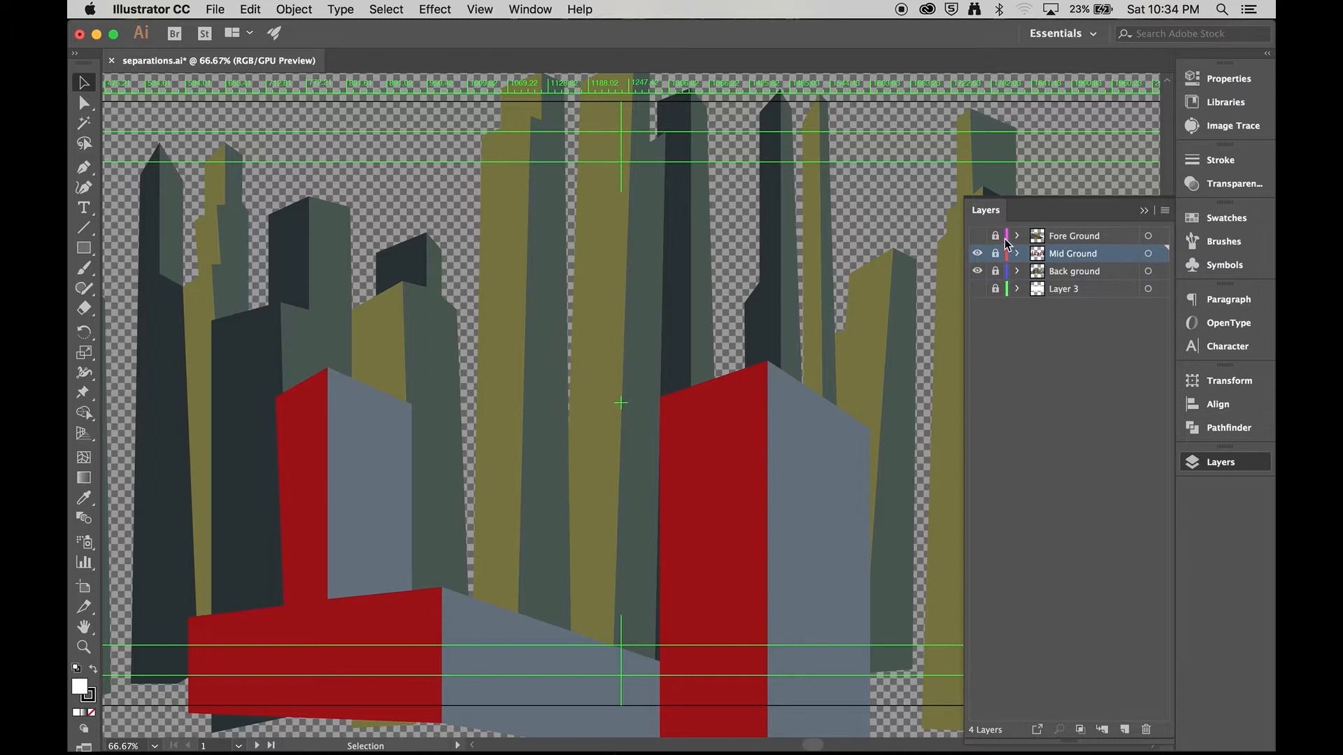
click(977, 236)
key(super+minus)
key(super+minus)
key(super+minus)
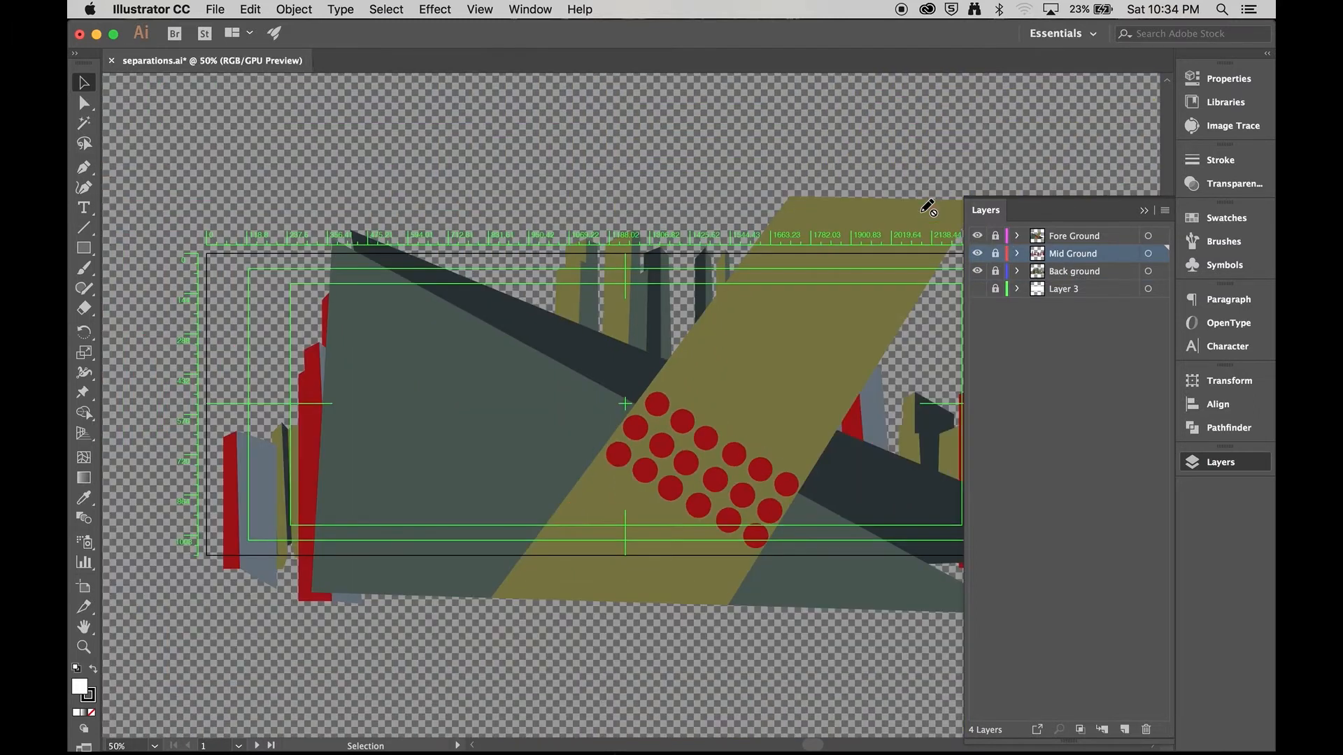
Hide the Mid Ground and Fore Ground layers to view the Back ground skyline on its own
click(978, 253)
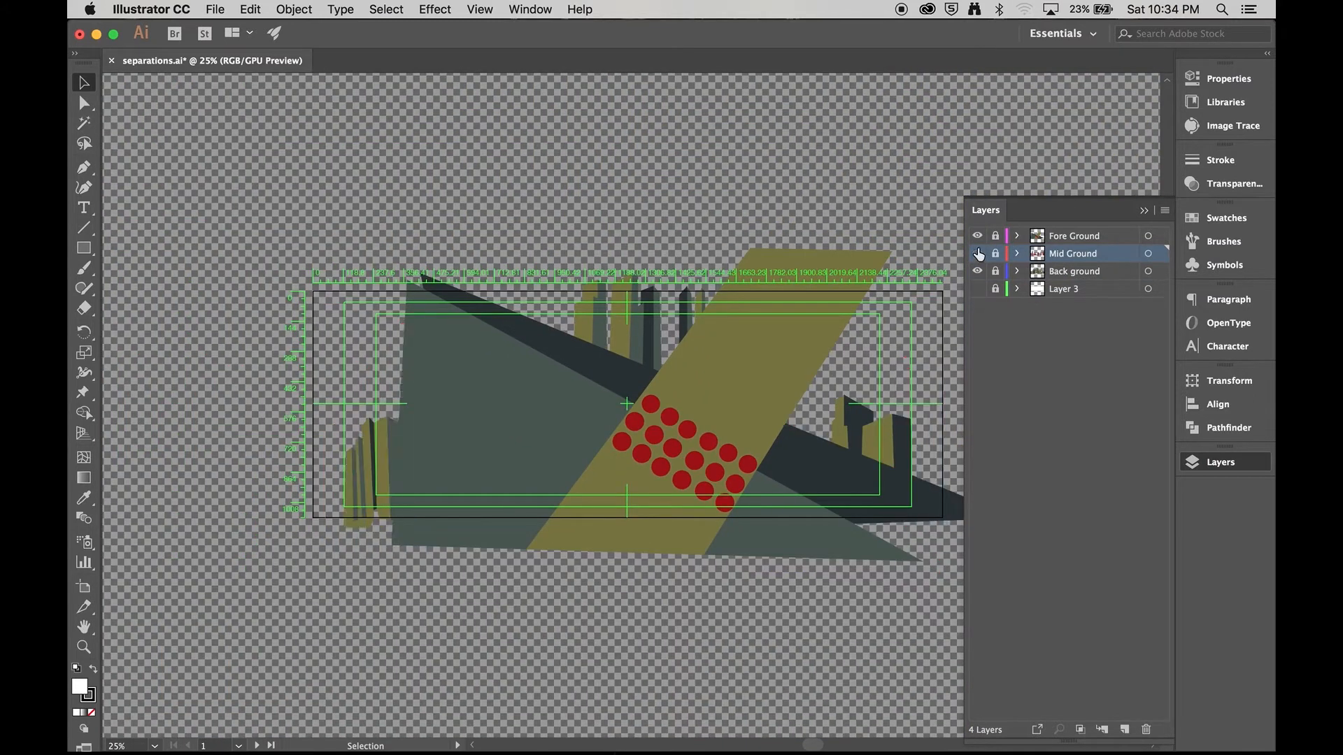
click(977, 236)
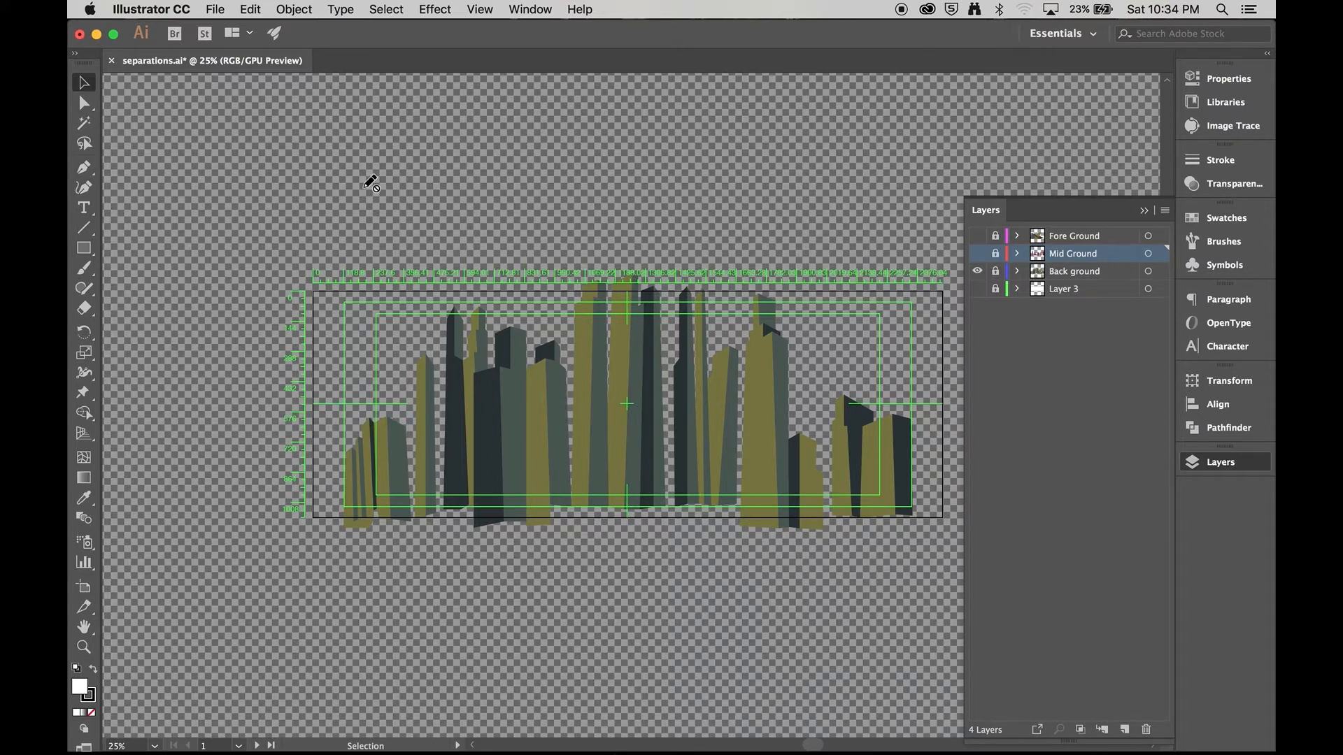
mouse_move(528, 433)
mouse_down()
mouse_move(516, 411)
mouse_move(754, 432)
mouse_move(410, 438)
mouse_move(753, 429)
mouse_move(420, 429)
mouse_move(727, 461)
mouse_move(497, 451)
mouse_move(498, 420)
mouse_up()
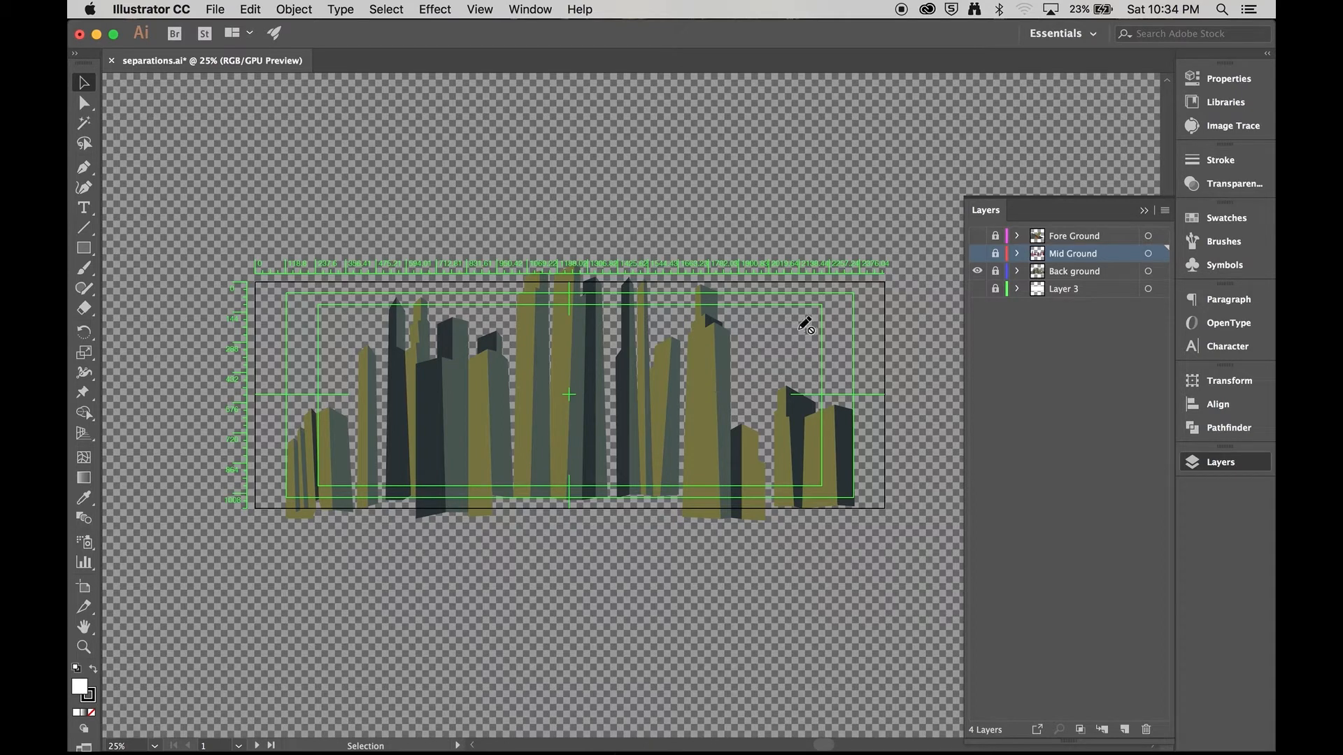
Toggle the visibility of the Fore Ground and Mid Ground layers to compare them against the Back ground skyline
click(978, 236)
click(978, 238)
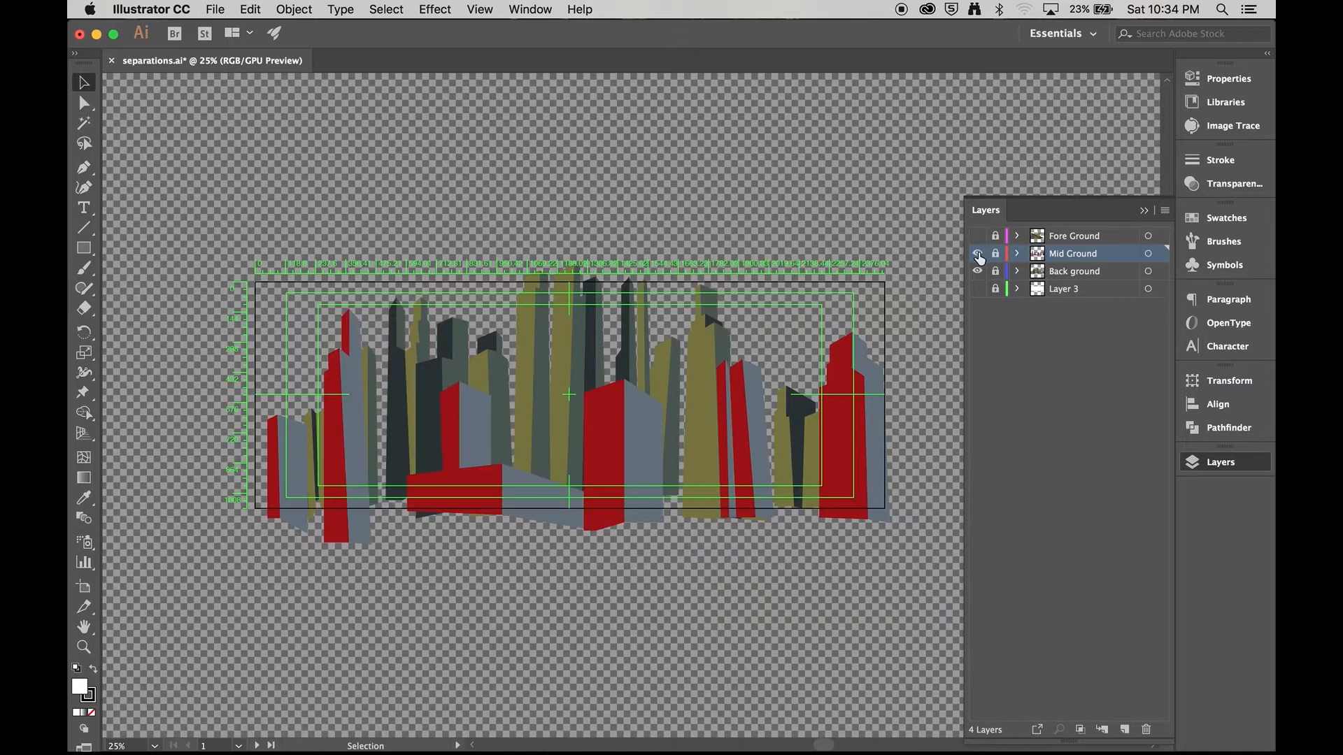
click(978, 254)
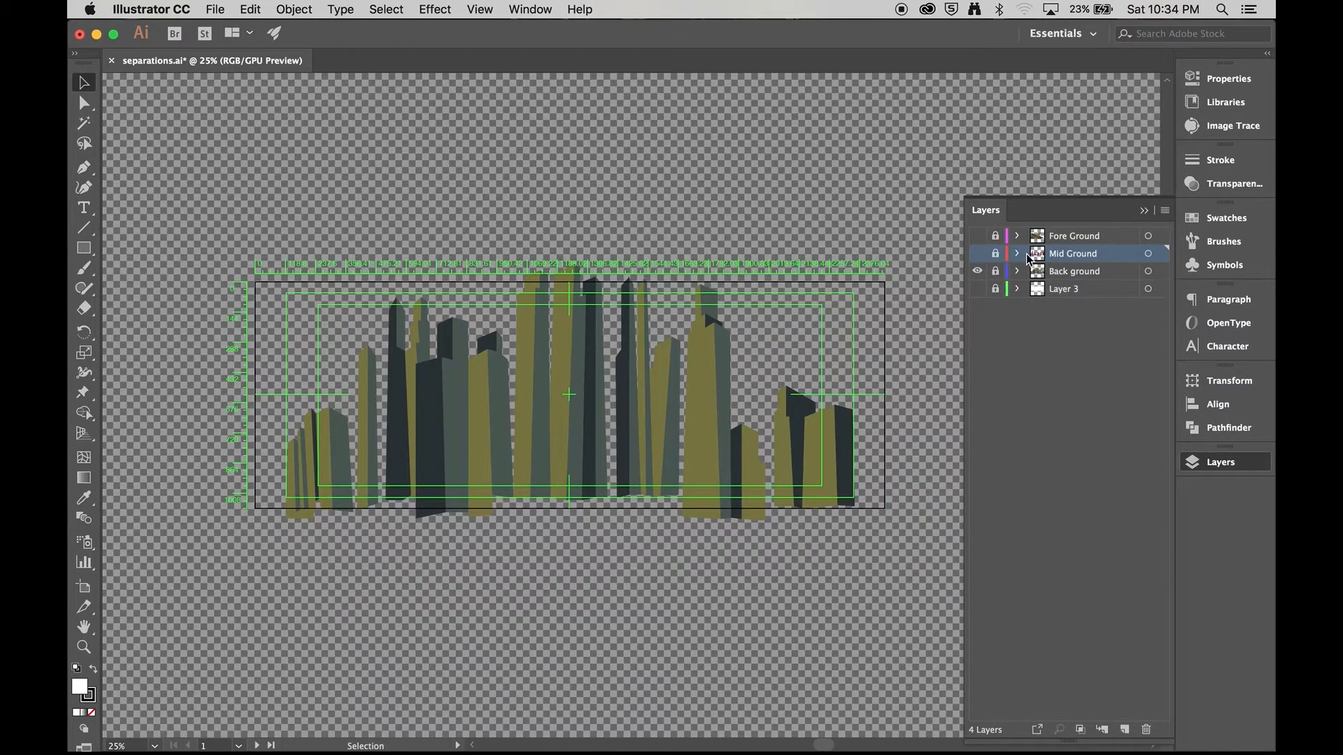
click(978, 253)
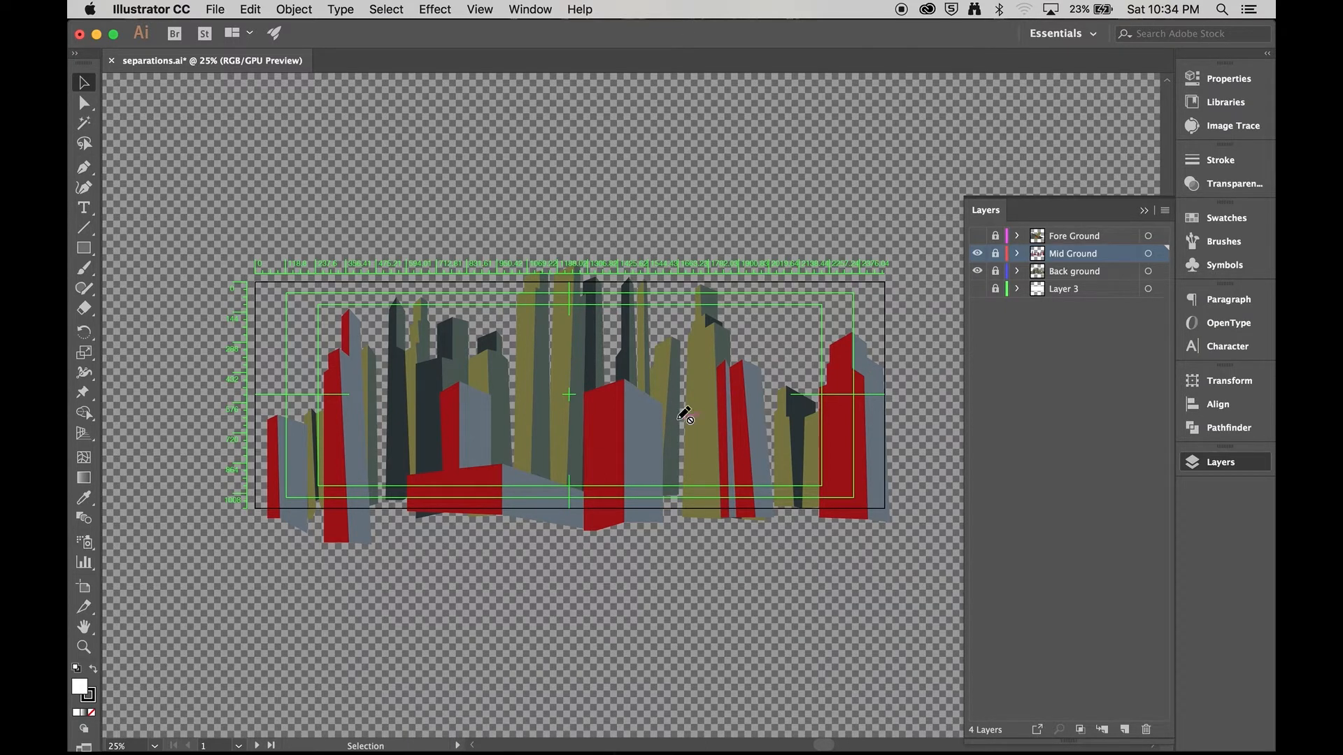
alt+click(977, 255)
click(977, 255)
click(978, 256)
Toggle the Fore Ground layer on and off over the skyline, leaving only the Back ground layer visible
click(978, 236)
alt+click(978, 238)
alt+click(977, 241)
click(977, 242)
click(978, 240)
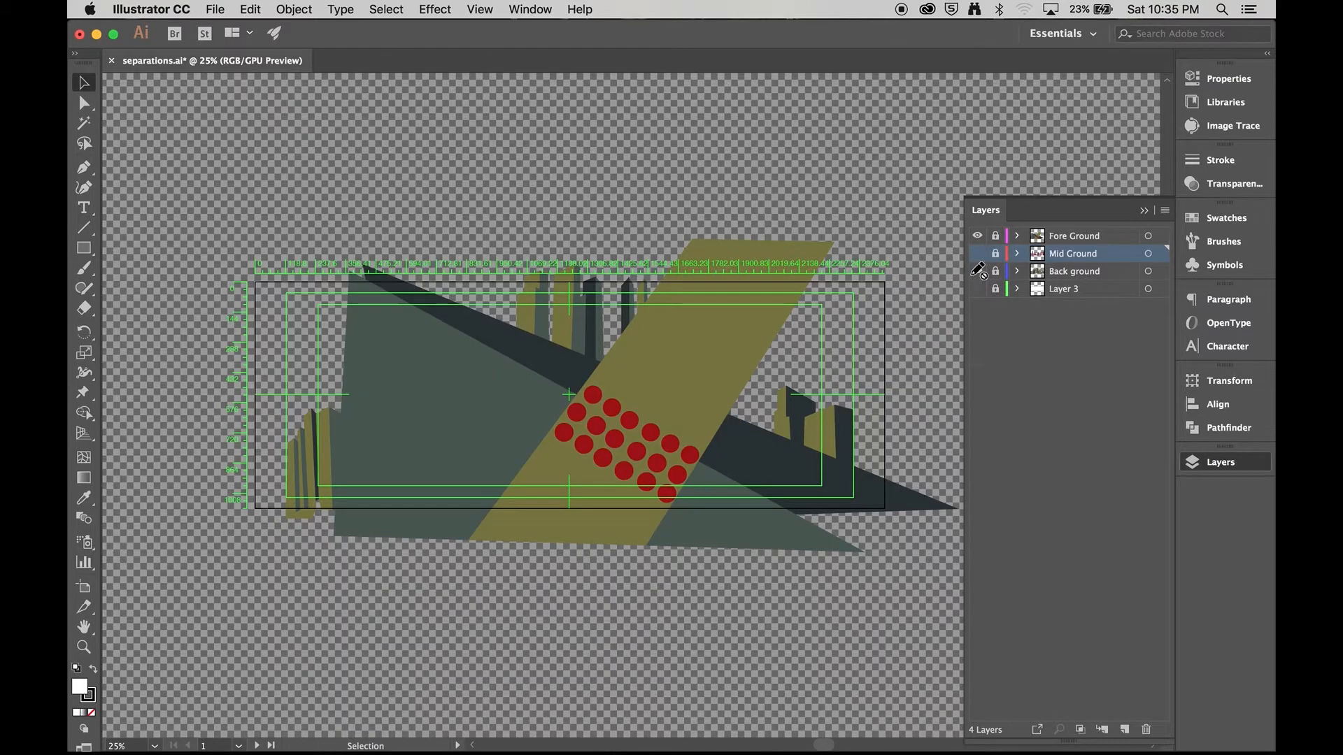
click(977, 236)
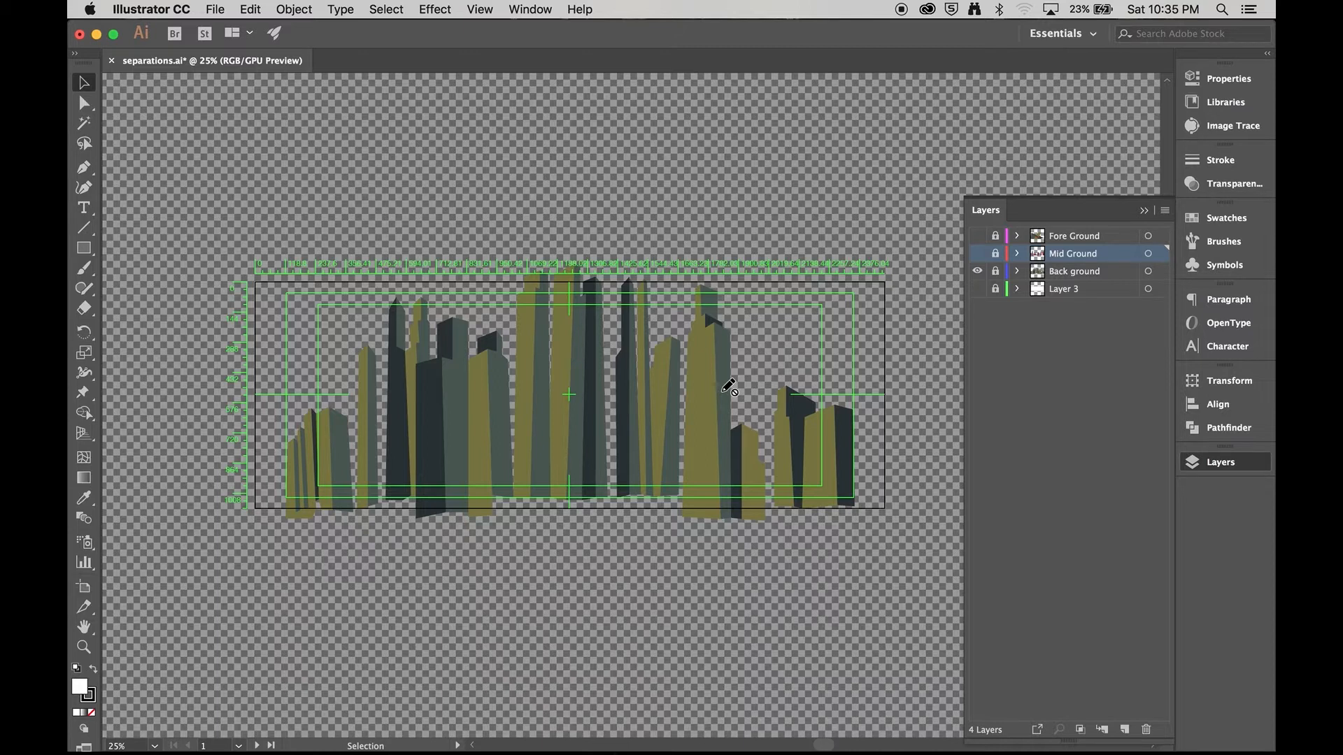
scroll(476, 384, right, 5)
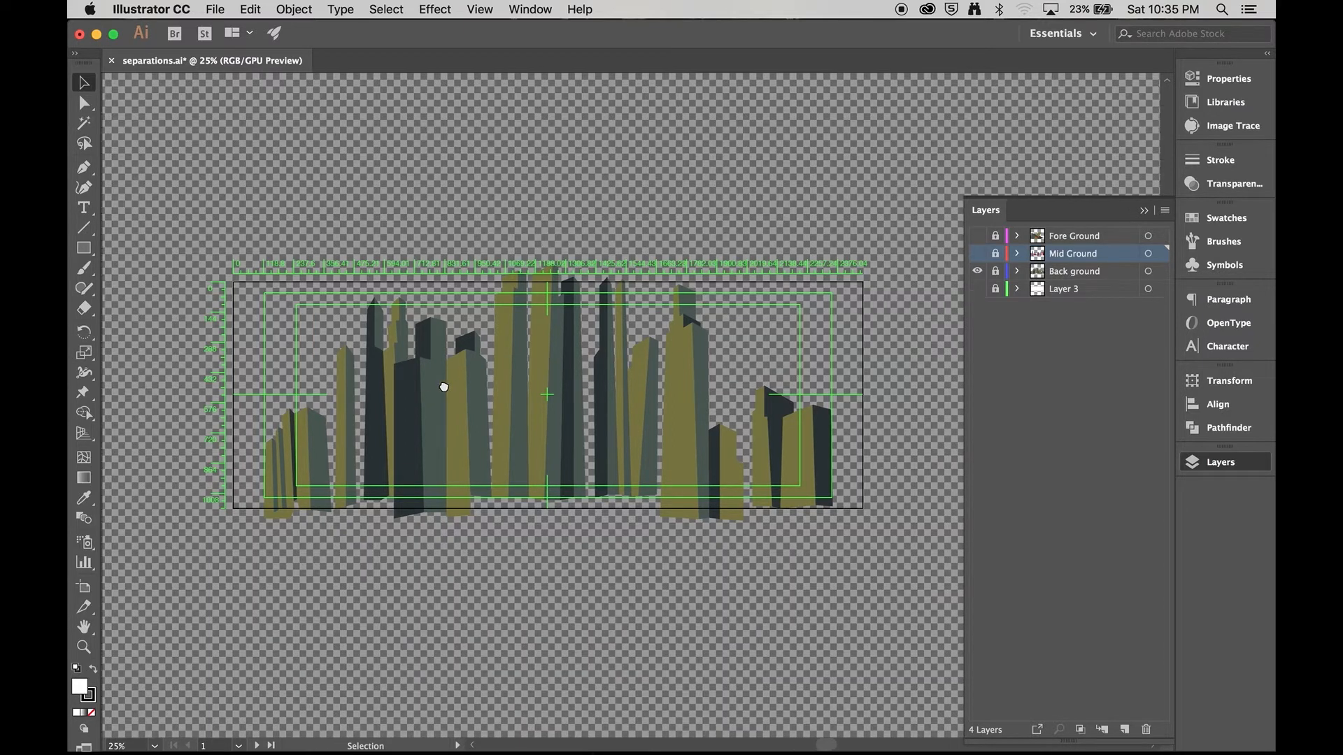
scroll(501, 376, left, 5)
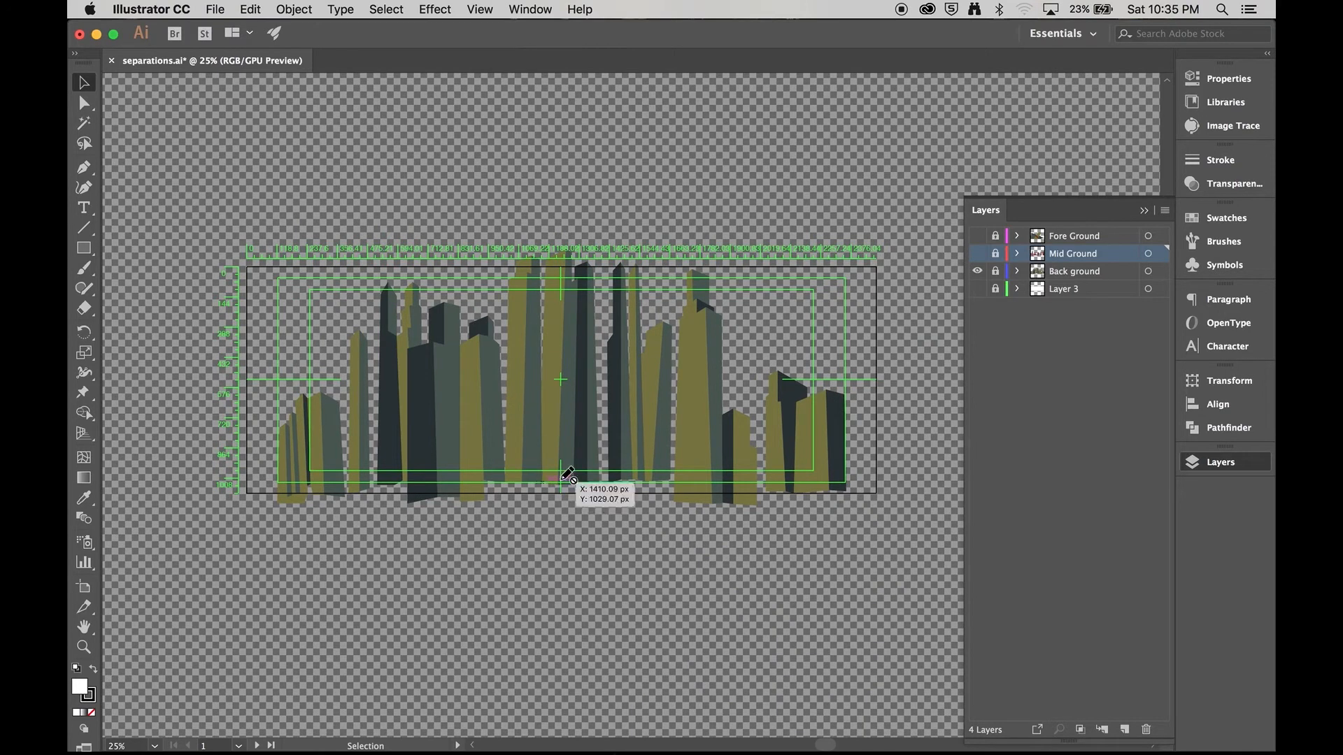
Show the Mid Ground and Fore Ground layers together with the Back ground layer
click(977, 259)
click(977, 271)
click(978, 236)
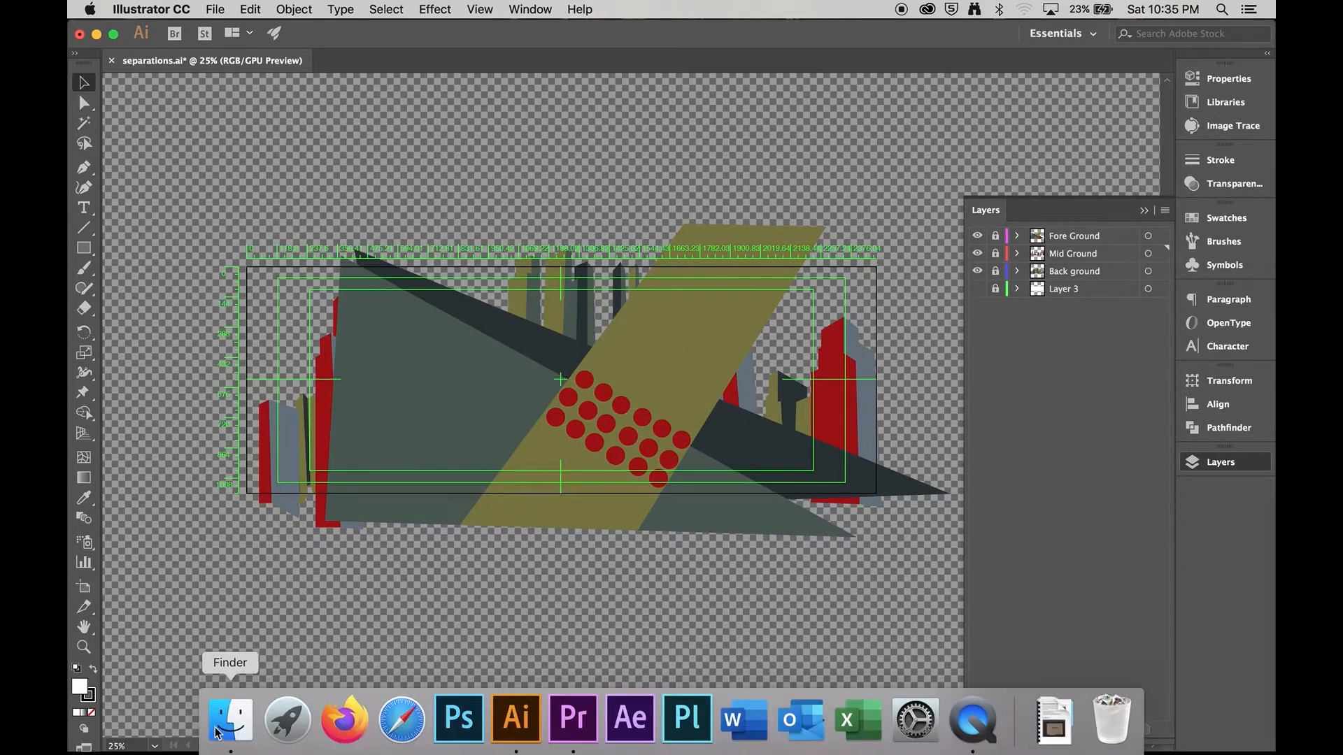
Switch to Finder, open the Desktop's Metropolis - Prem Animation folder and browse into Premiere Project to the Cityscape media folder
click(234, 720)
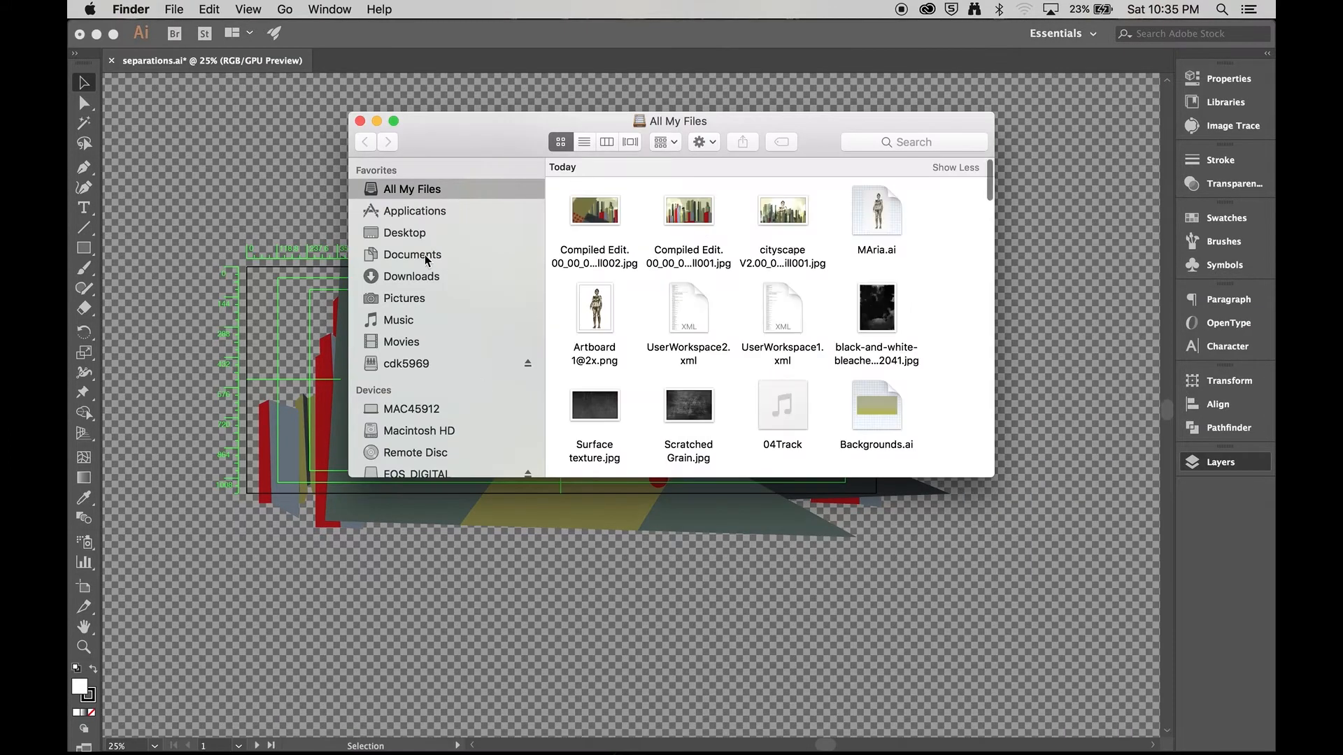
click(420, 235)
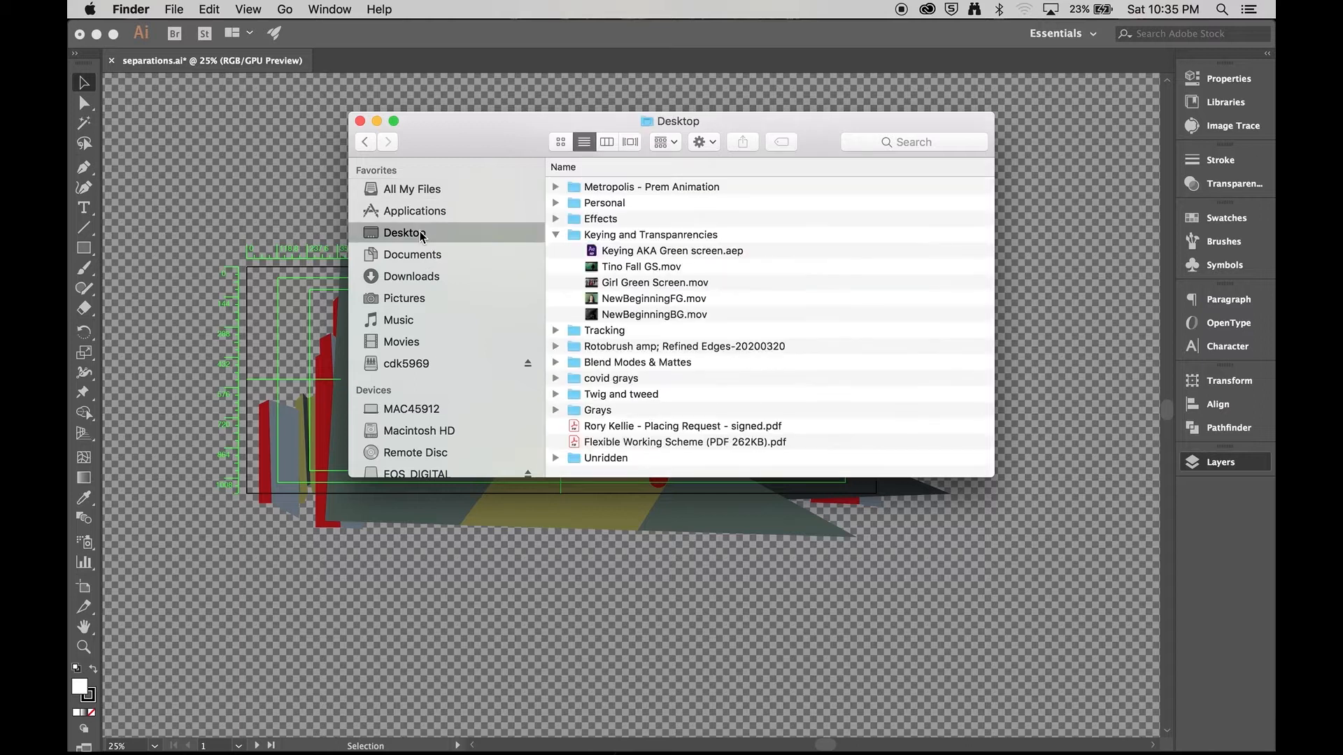
double_click(588, 189)
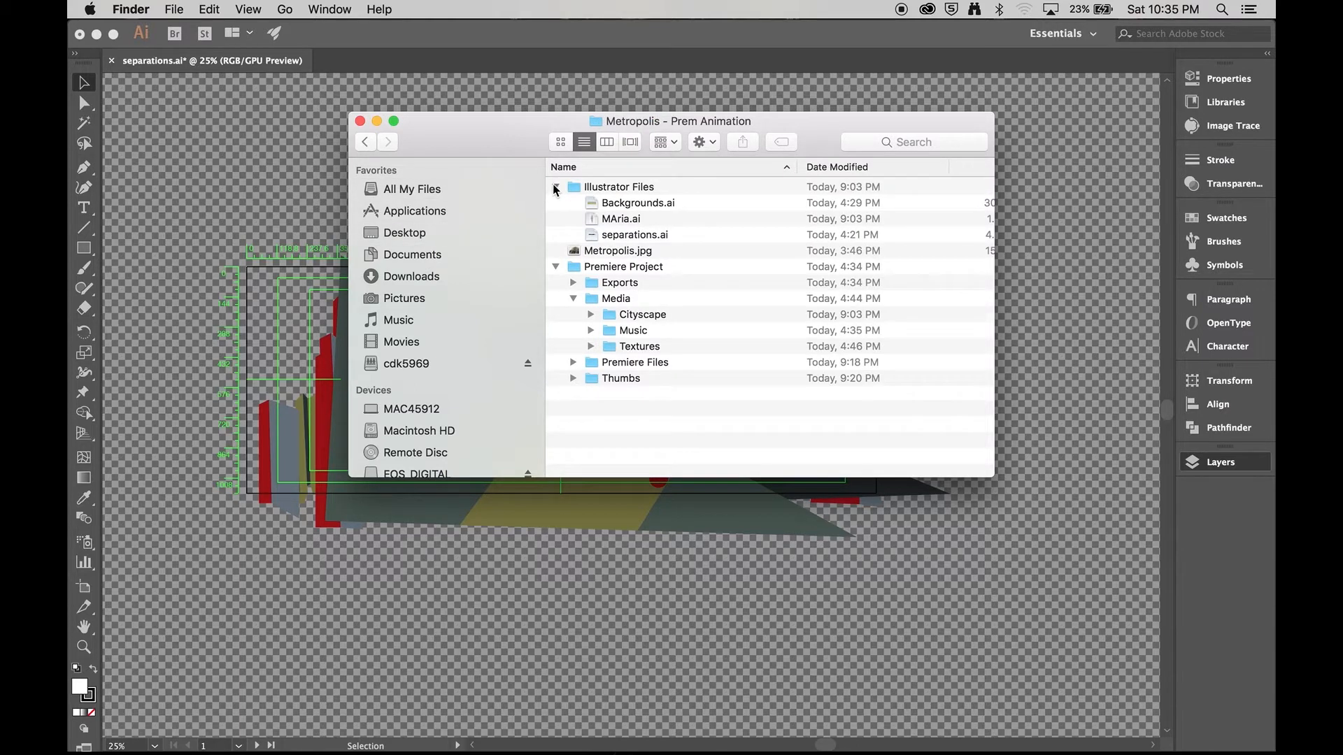
click(555, 187)
double_click(635, 268)
click(488, 90)
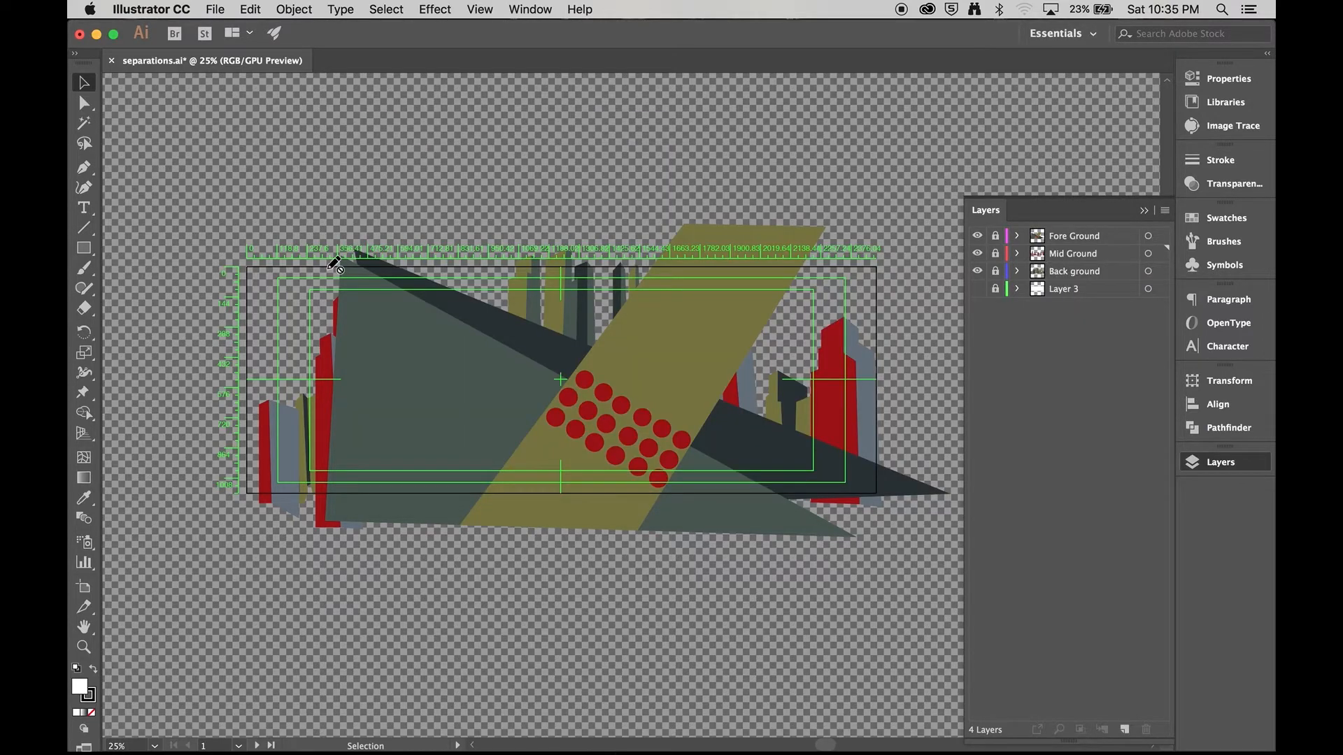
mouse_move(242, 750)
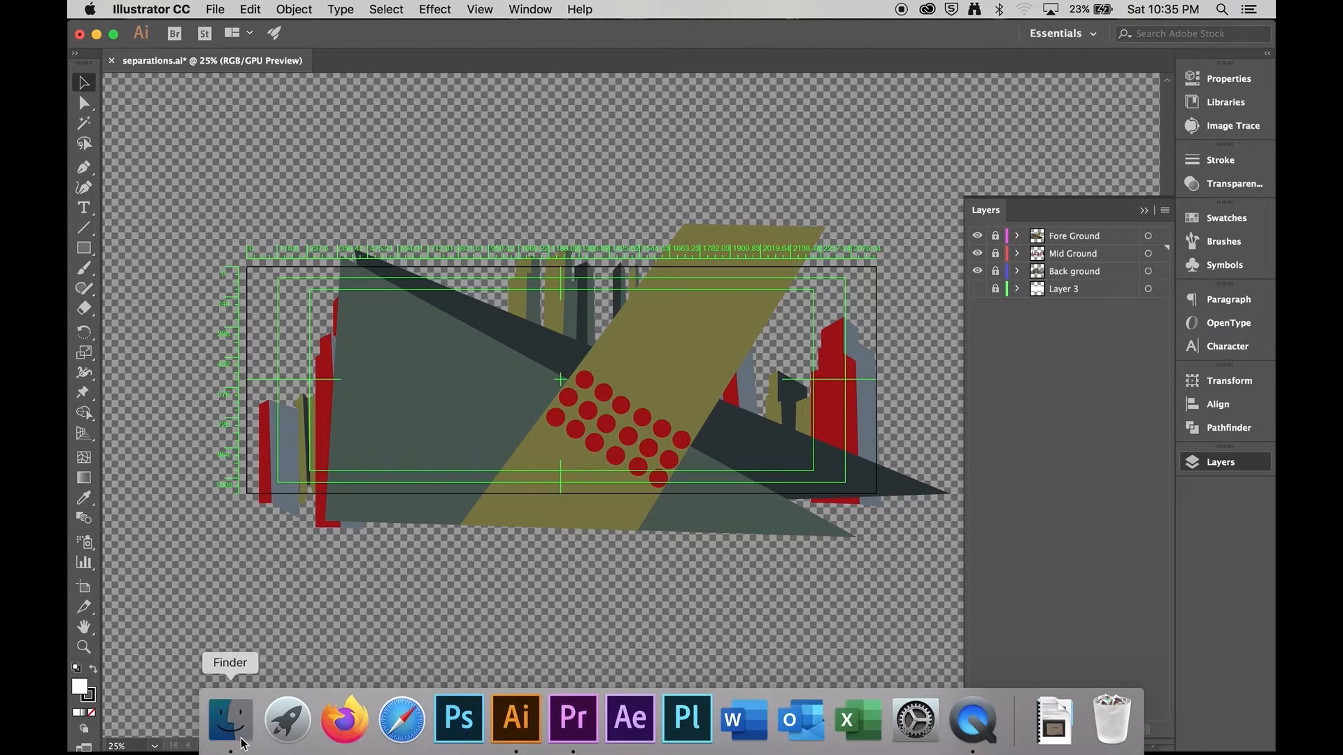
click(231, 721)
click(628, 253)
key(space)
key(Up)
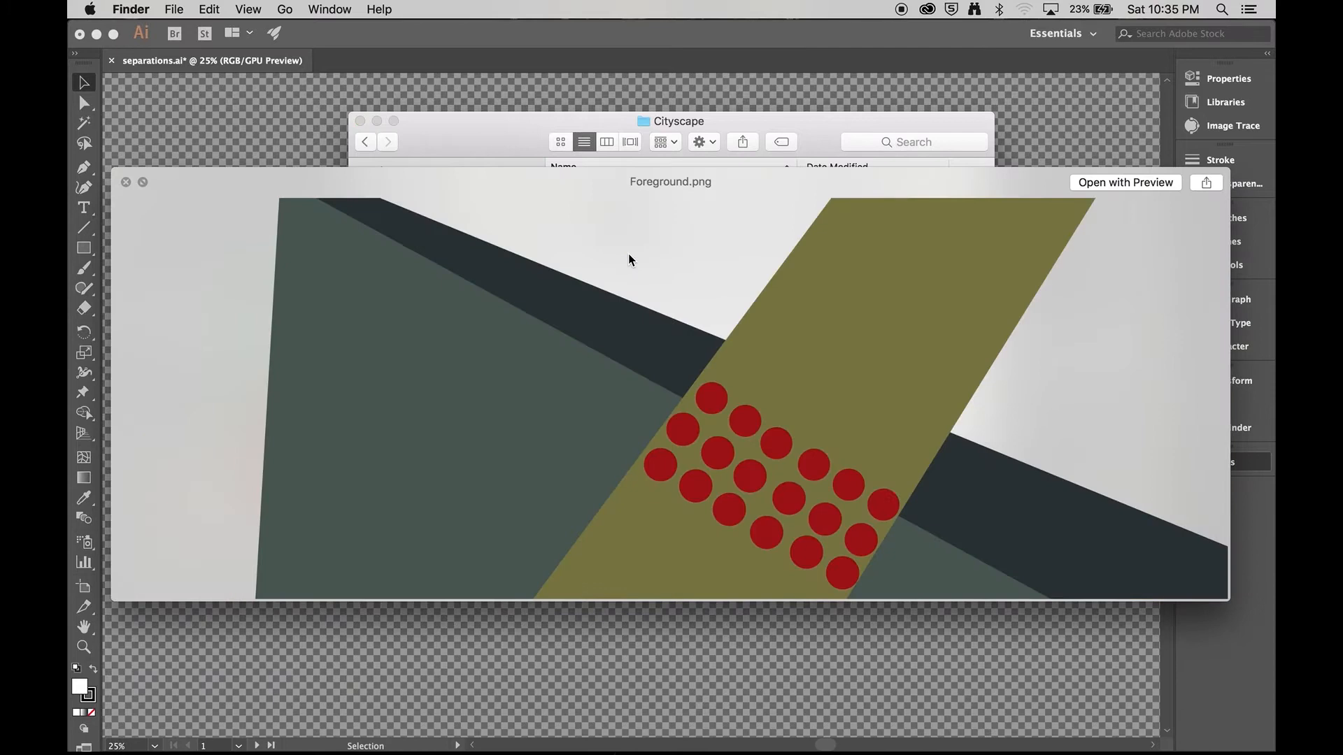
key(Up)
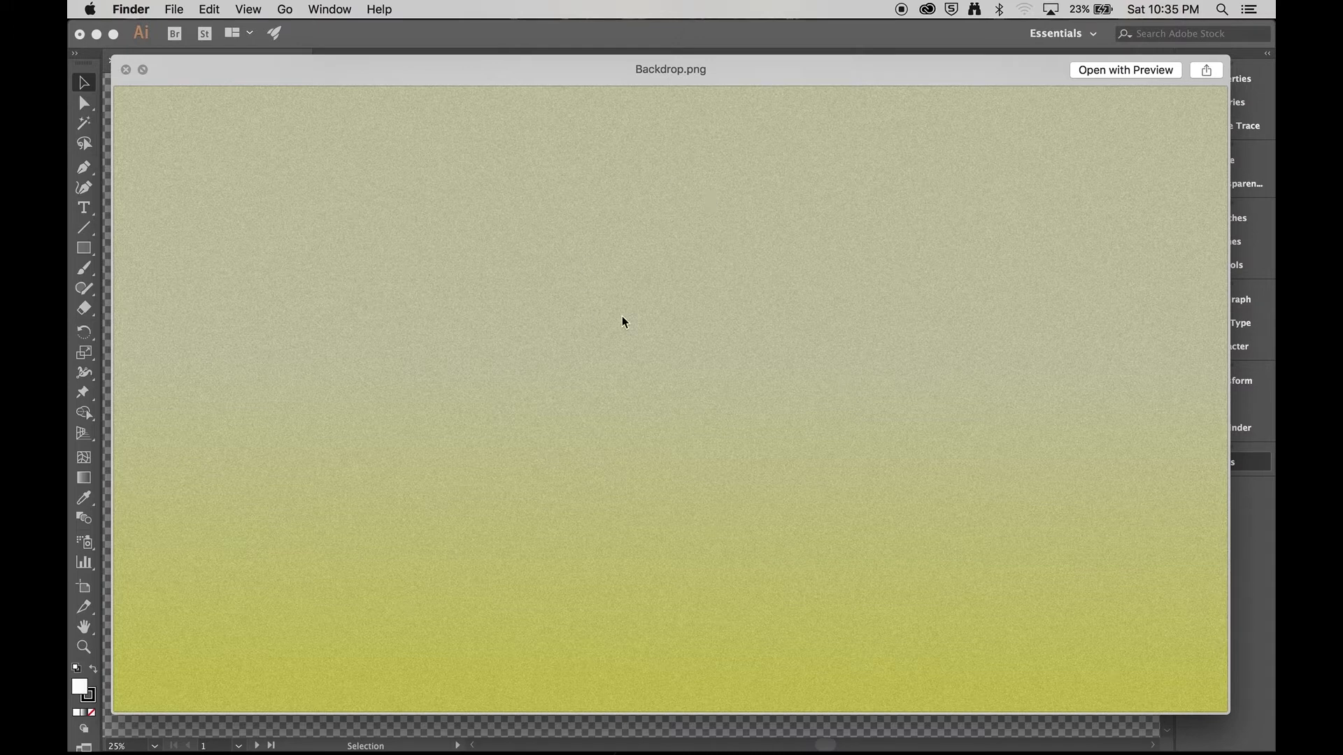
key(Down)
key(Down)
key(Down)
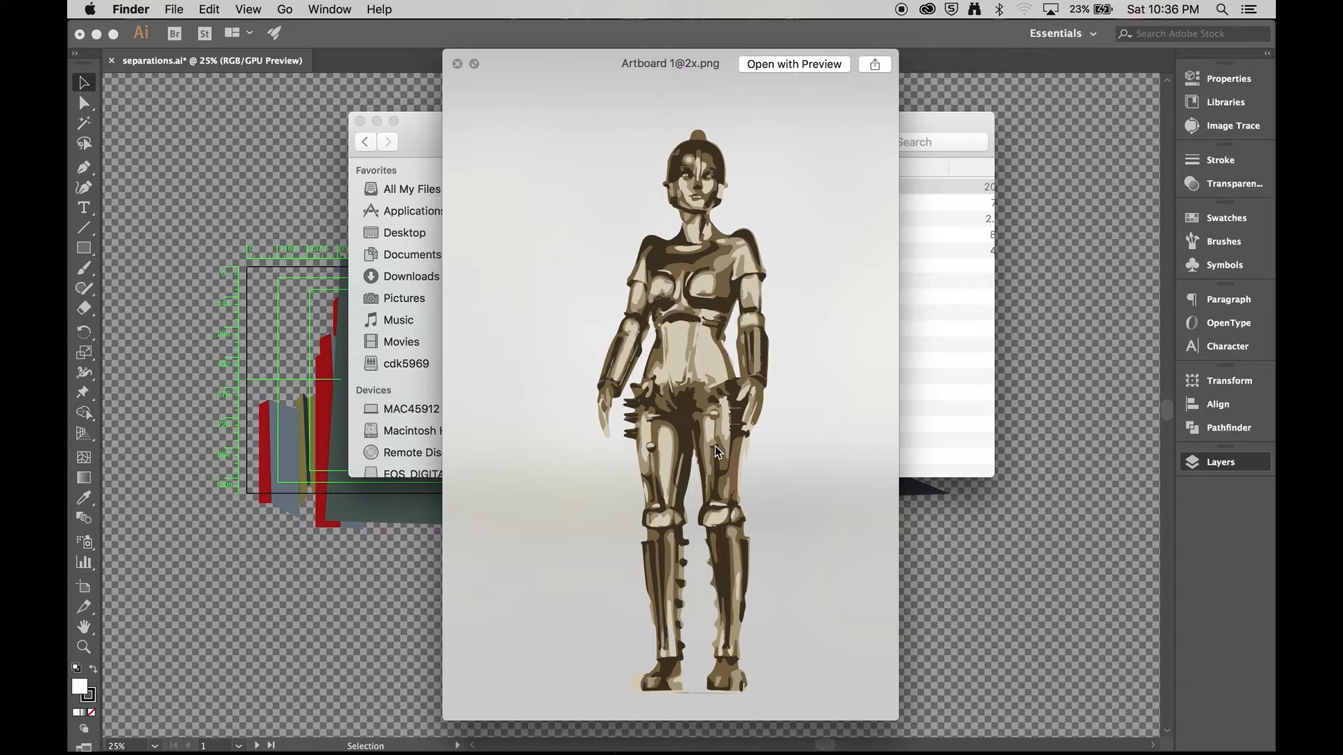
key(space)
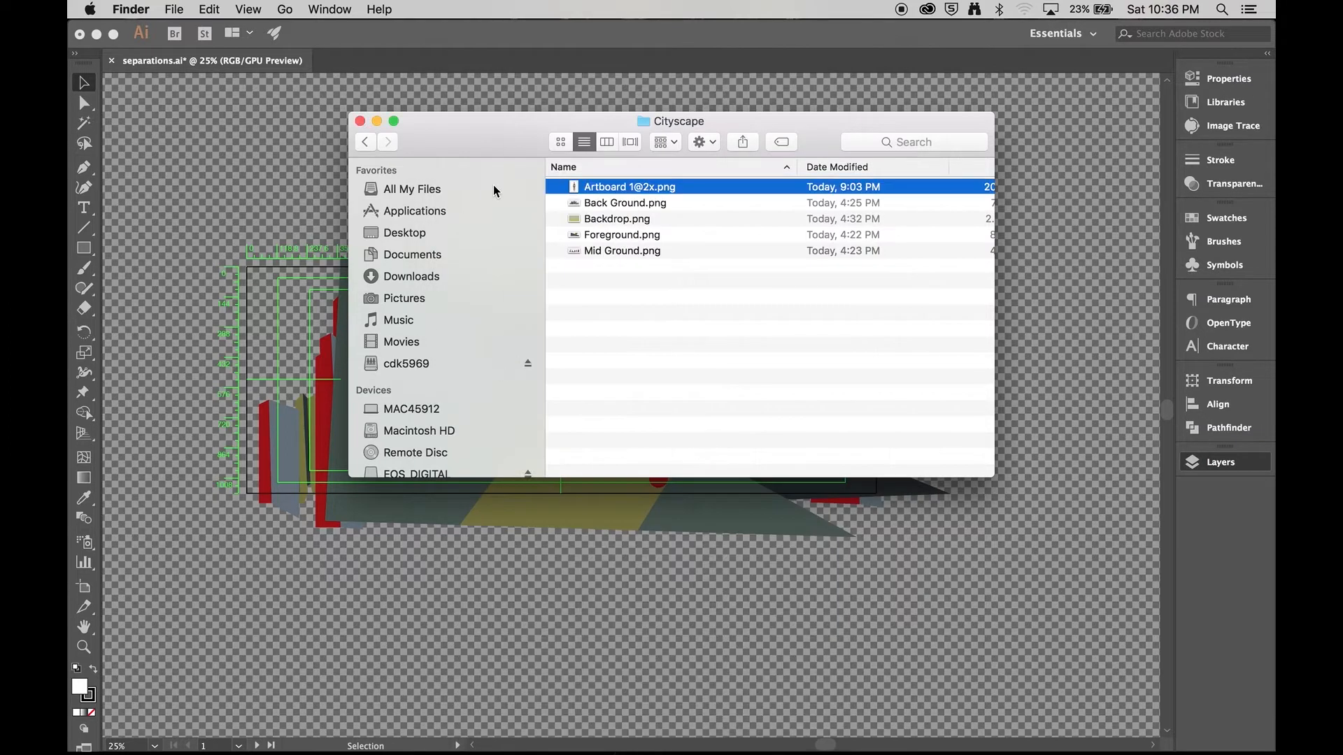
Close the Cityscape folder window and return to the separations.ai document in Illustrator
click(360, 122)
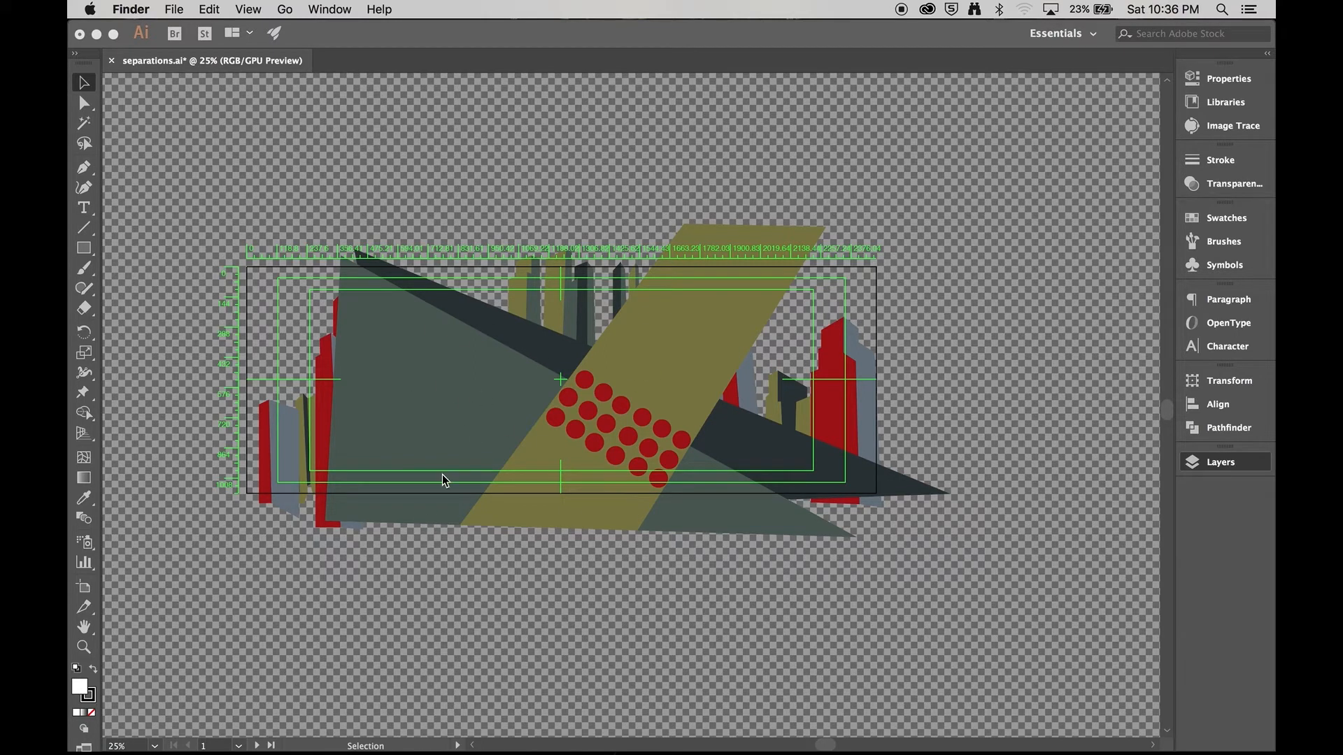
key(space)
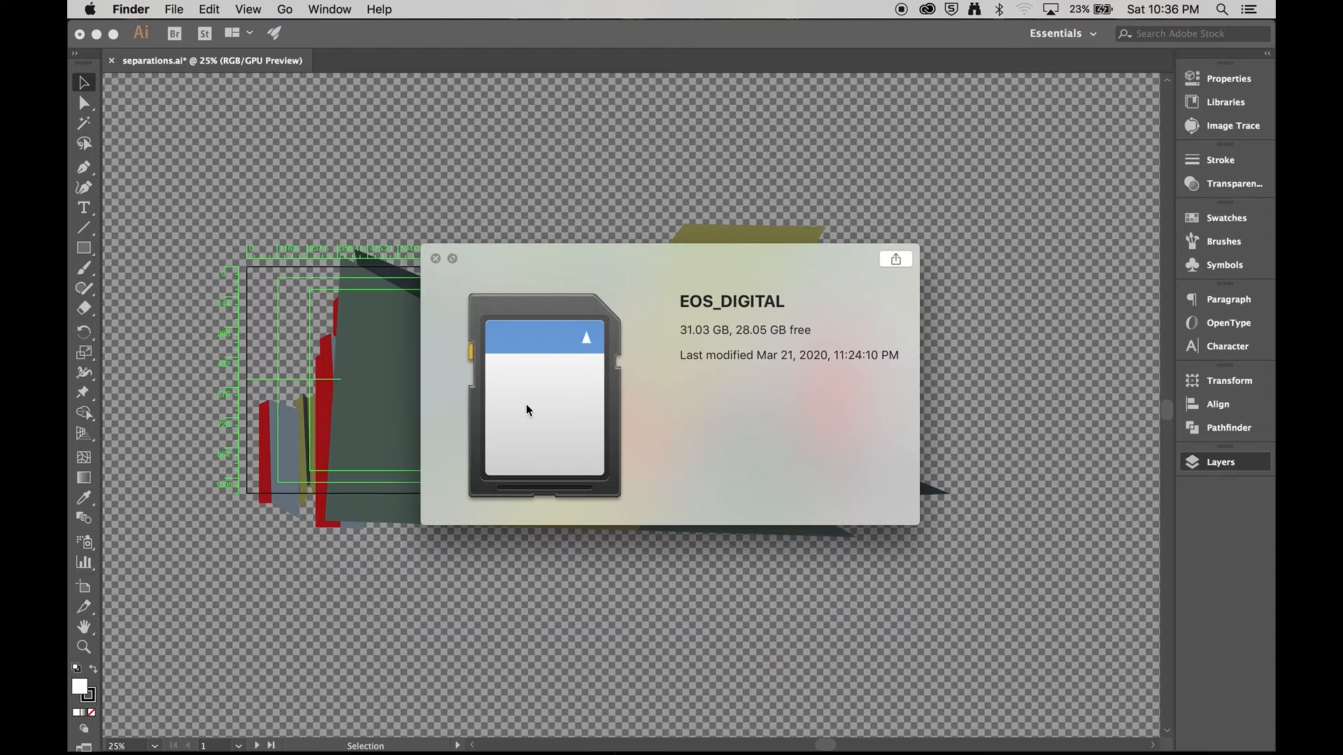
key(space)
click(519, 126)
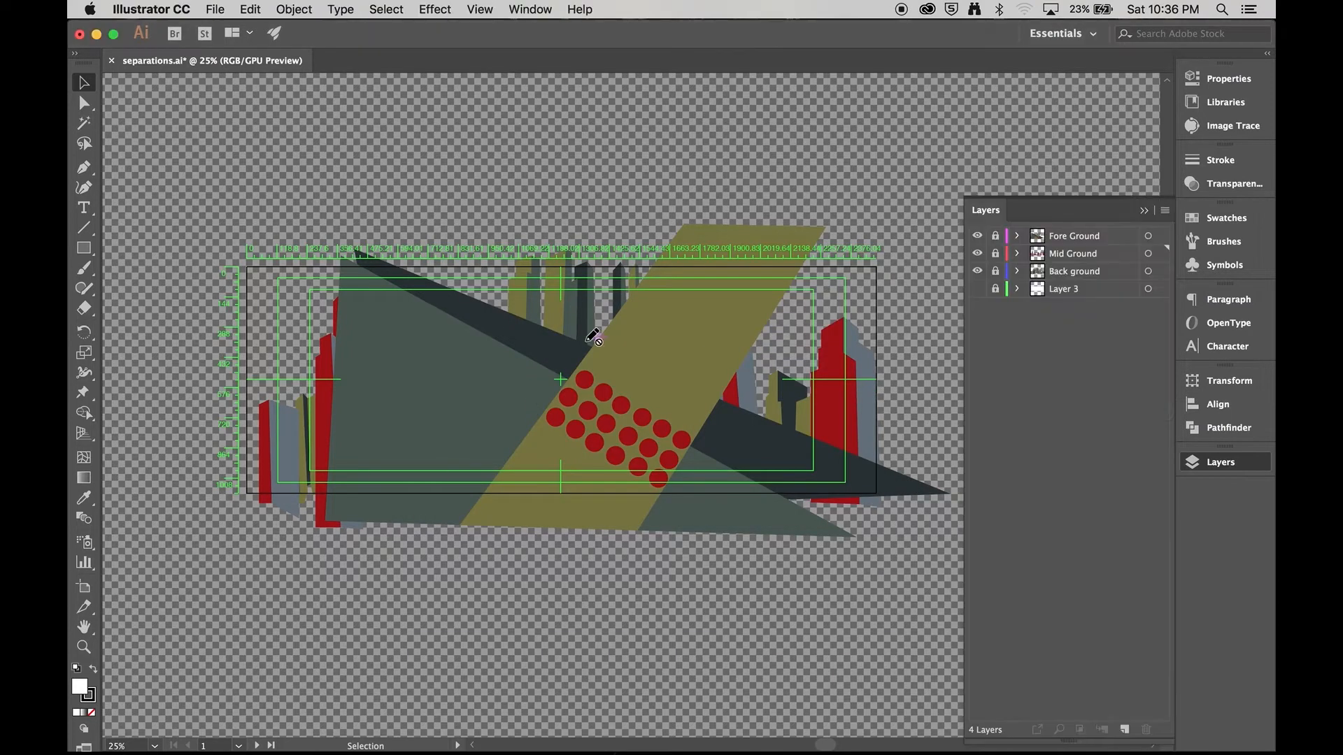
scroll(580, 415, right, 1)
scroll(579, 415, right, 3)
scroll(564, 392, left, 8)
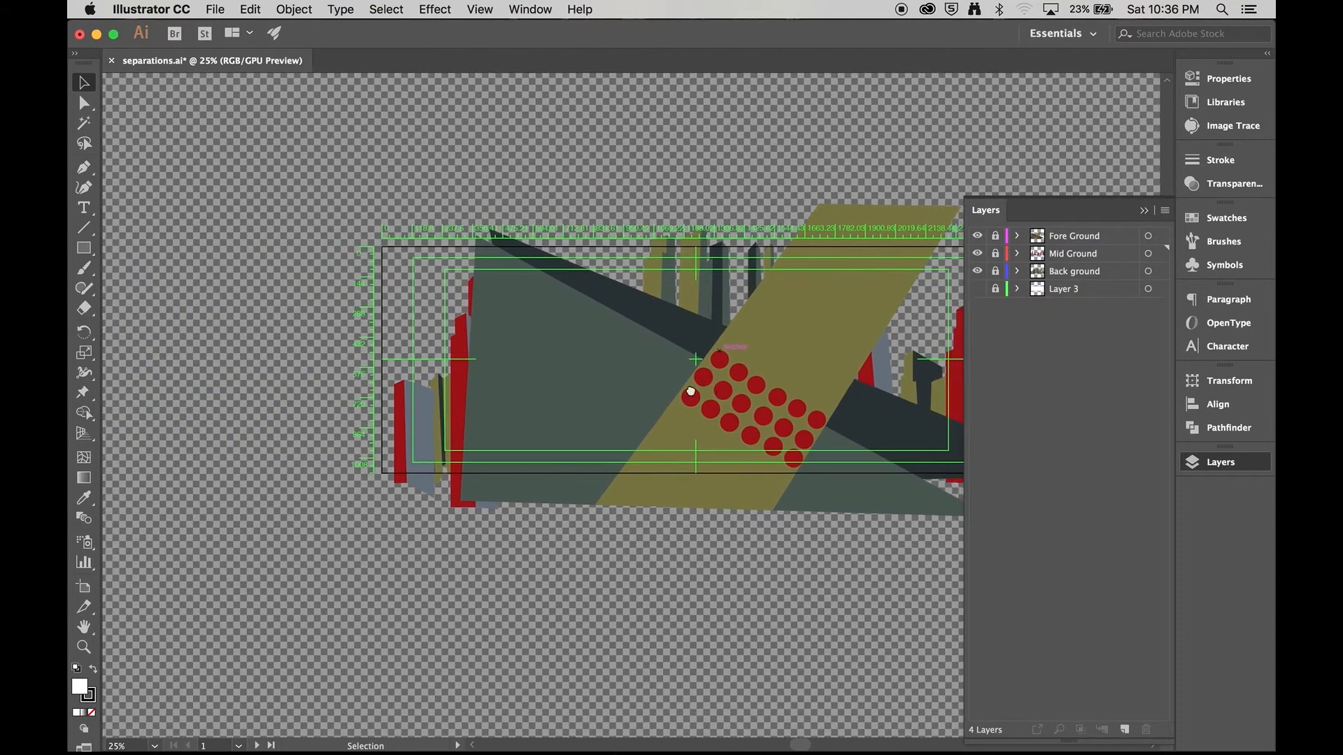
scroll(764, 393, right, 9)
scroll(524, 390, down, 1)
scroll(532, 399, left, 10)
scroll(570, 405, up, 2)
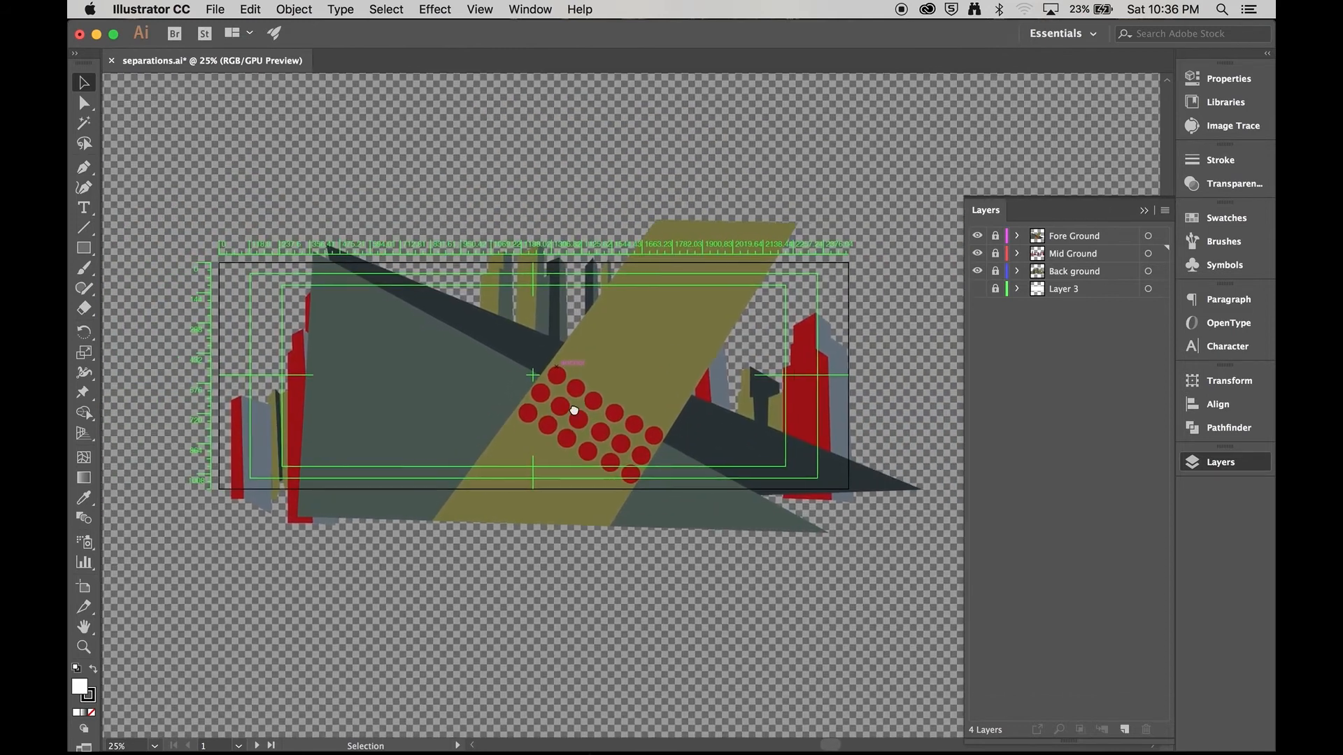
mouse_move(563, 404)
mouse_down()
mouse_move(560, 435)
mouse_move(601, 284)
mouse_move(553, 630)
mouse_move(562, 339)
mouse_move(530, 586)
mouse_move(546, 498)
mouse_up()
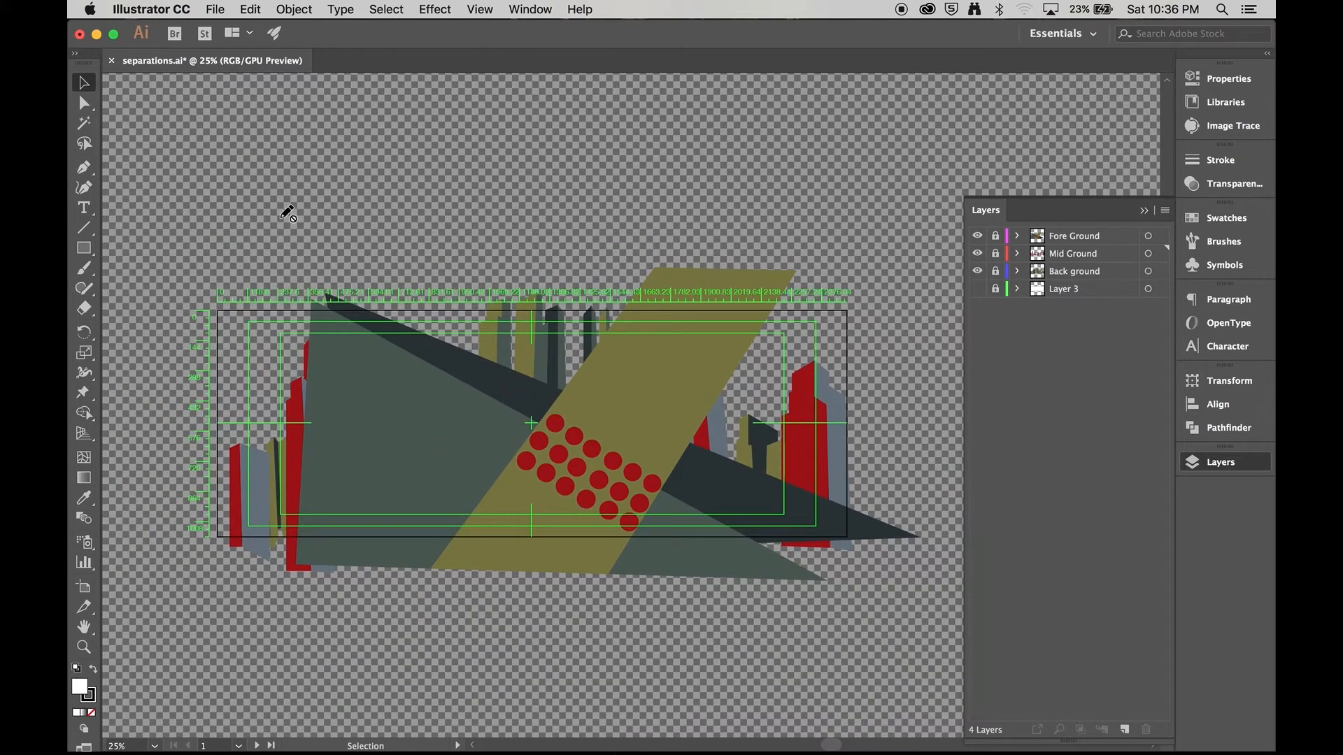
drag(614, 411, 429, 378)
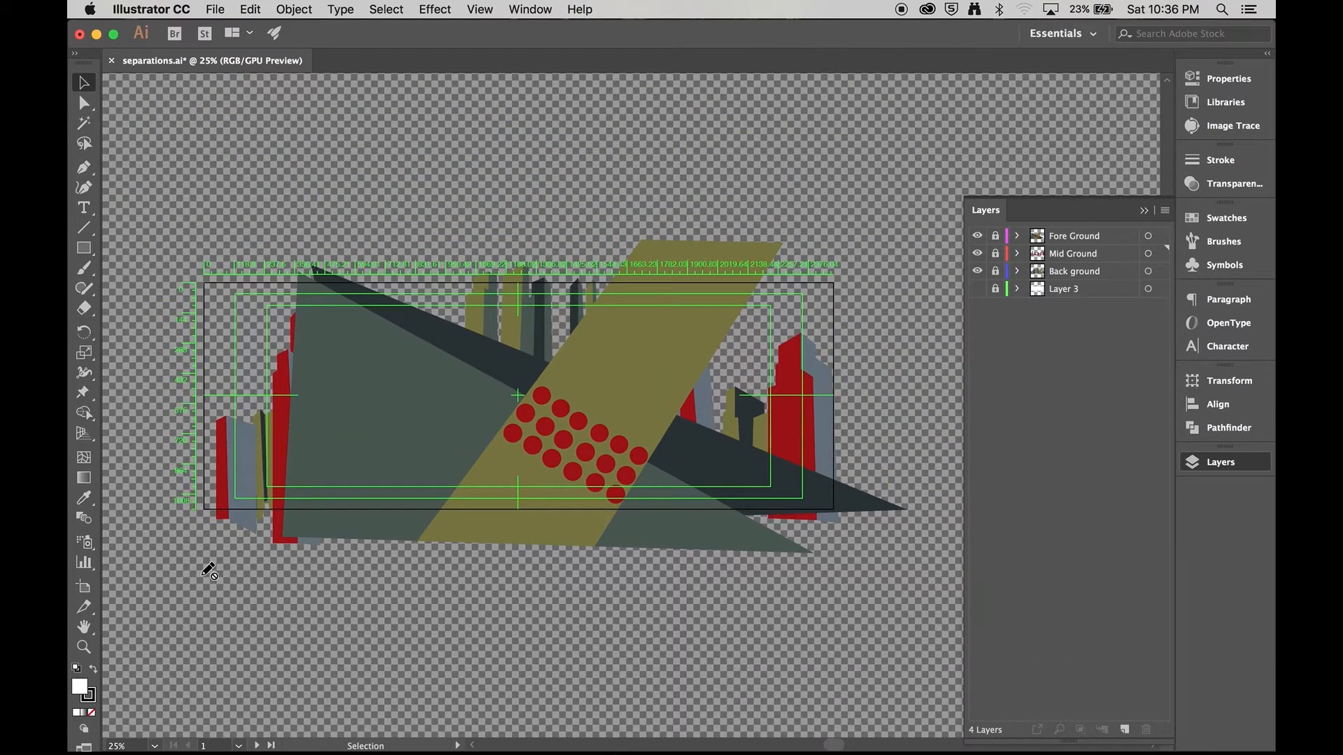
Show the Back ground layer alone, then together with the Mid Ground layer, keeping the Fore Ground layer hidden
mouse_move(359, 468)
mouse_down()
mouse_move(300, 458)
mouse_move(324, 327)
mouse_move(616, 365)
mouse_move(447, 539)
mouse_move(558, 345)
mouse_move(504, 555)
mouse_move(559, 400)
mouse_move(453, 384)
mouse_move(429, 438)
mouse_move(434, 411)
mouse_up()
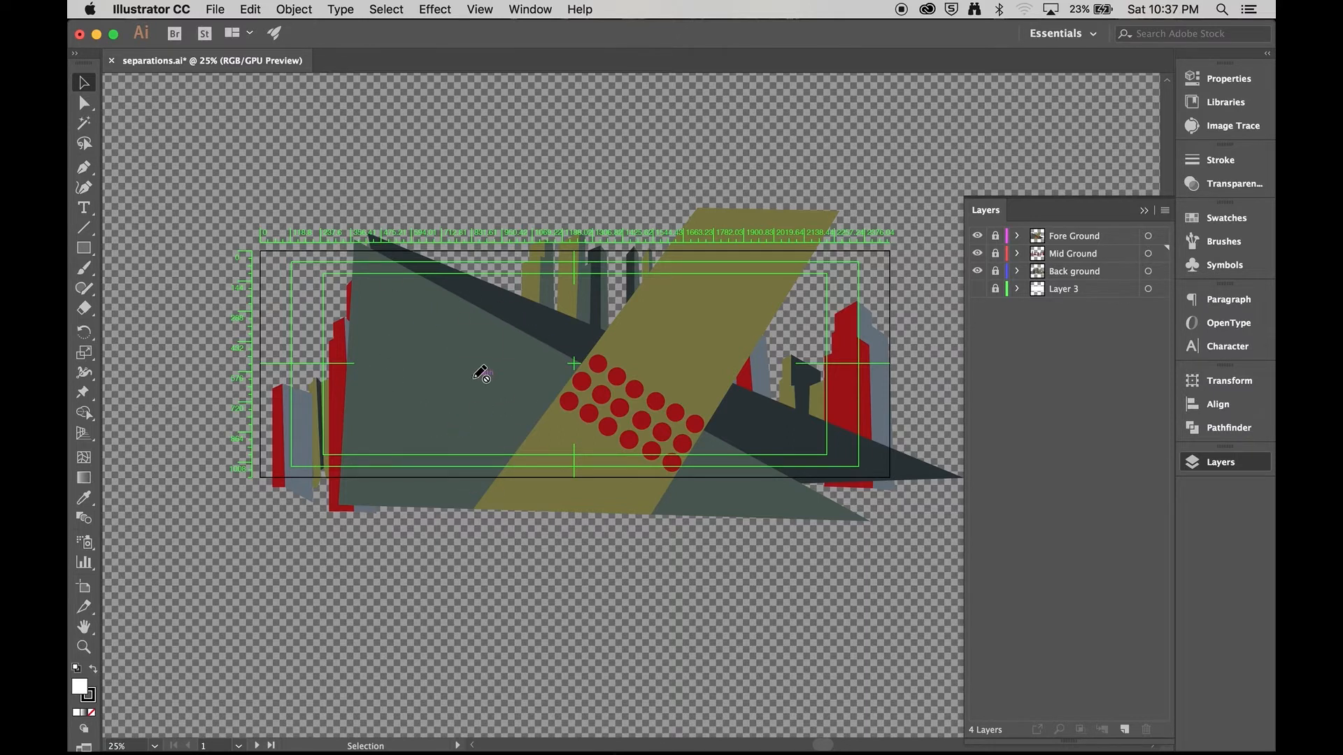
mouse_move(544, 353)
mouse_down()
mouse_move(471, 354)
mouse_move(467, 329)
mouse_move(515, 378)
mouse_move(518, 350)
mouse_up()
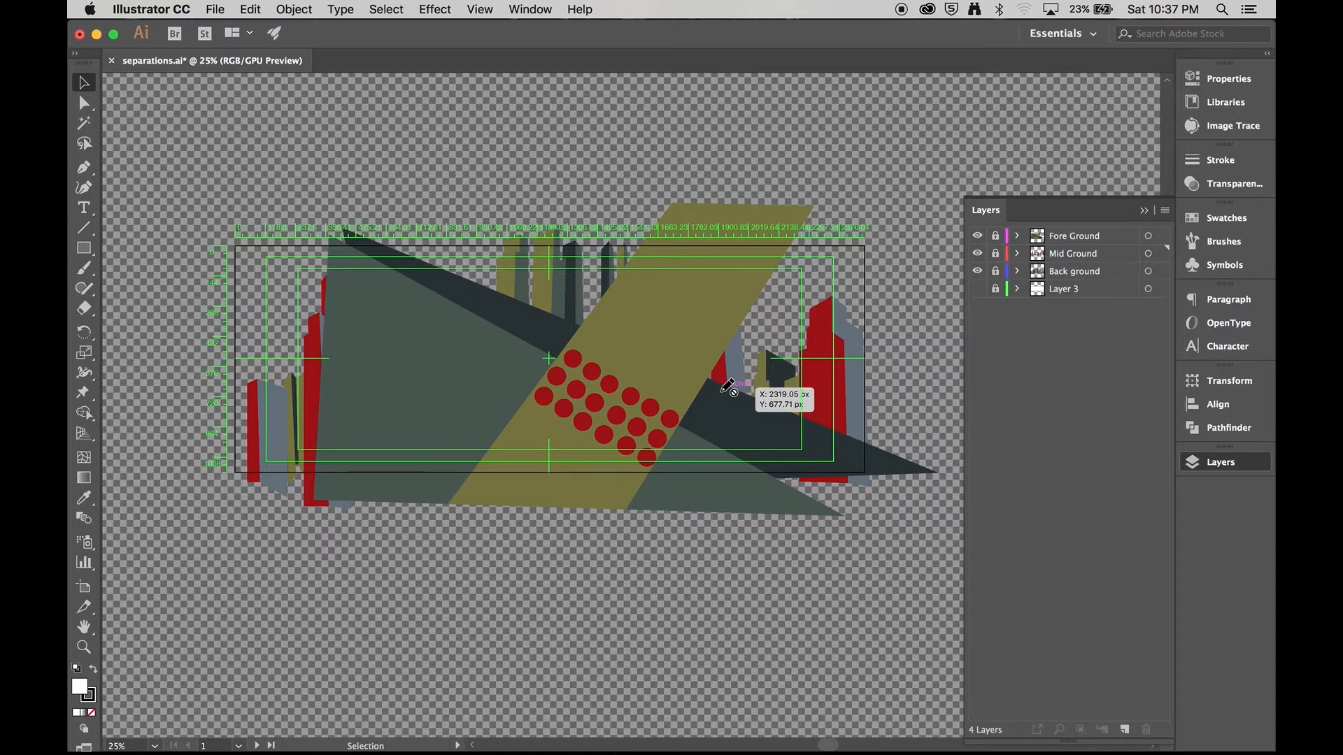
click(977, 255)
click(977, 238)
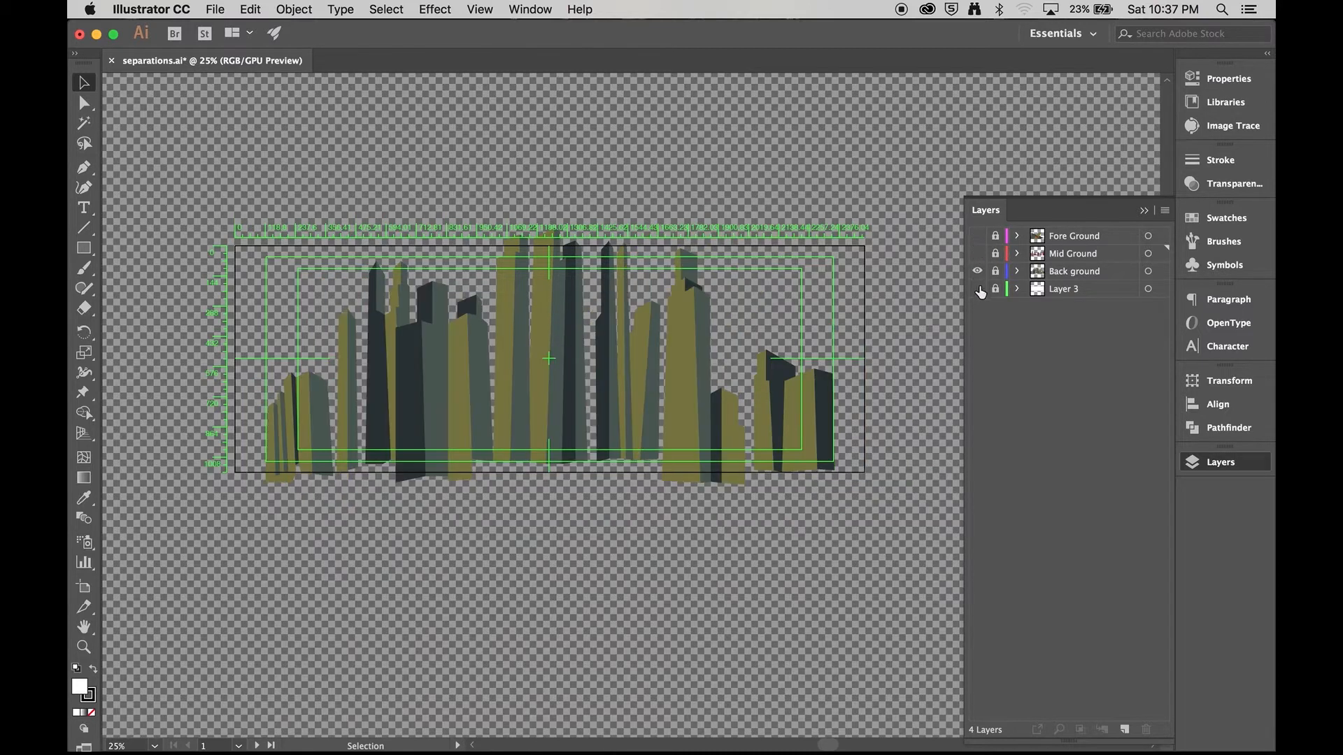
click(979, 275)
click(978, 254)
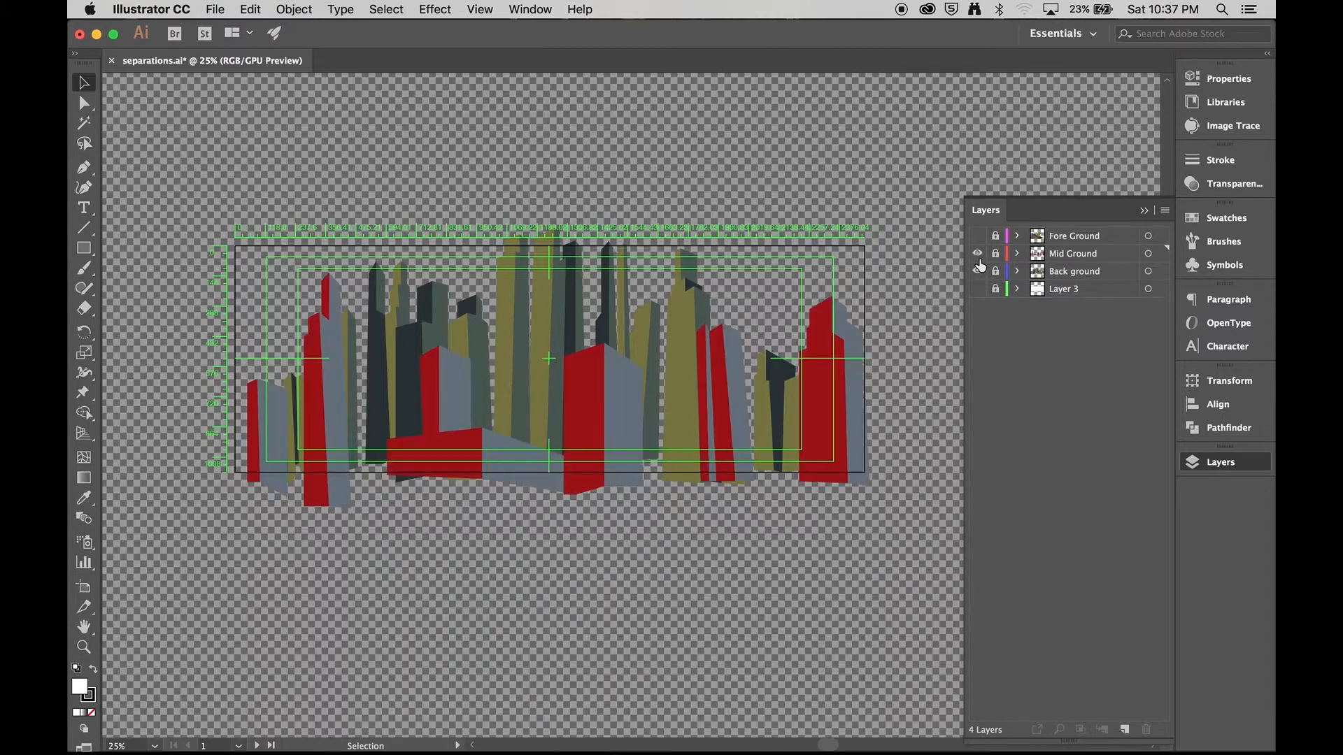
mouse_move(453, 375)
mouse_down()
mouse_move(549, 371)
mouse_move(459, 348)
mouse_up()
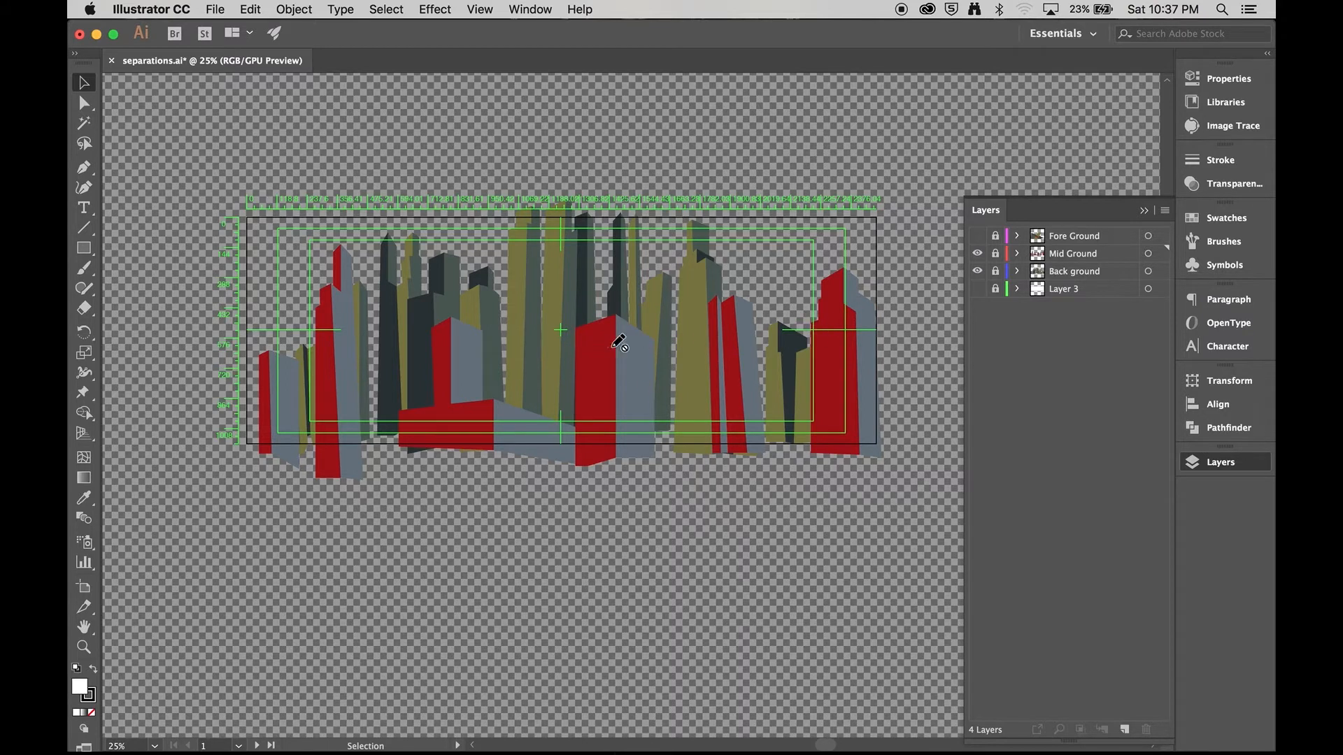
click(1069, 256)
click(1070, 278)
super+click(1071, 272)
drag(569, 363, 623, 372)
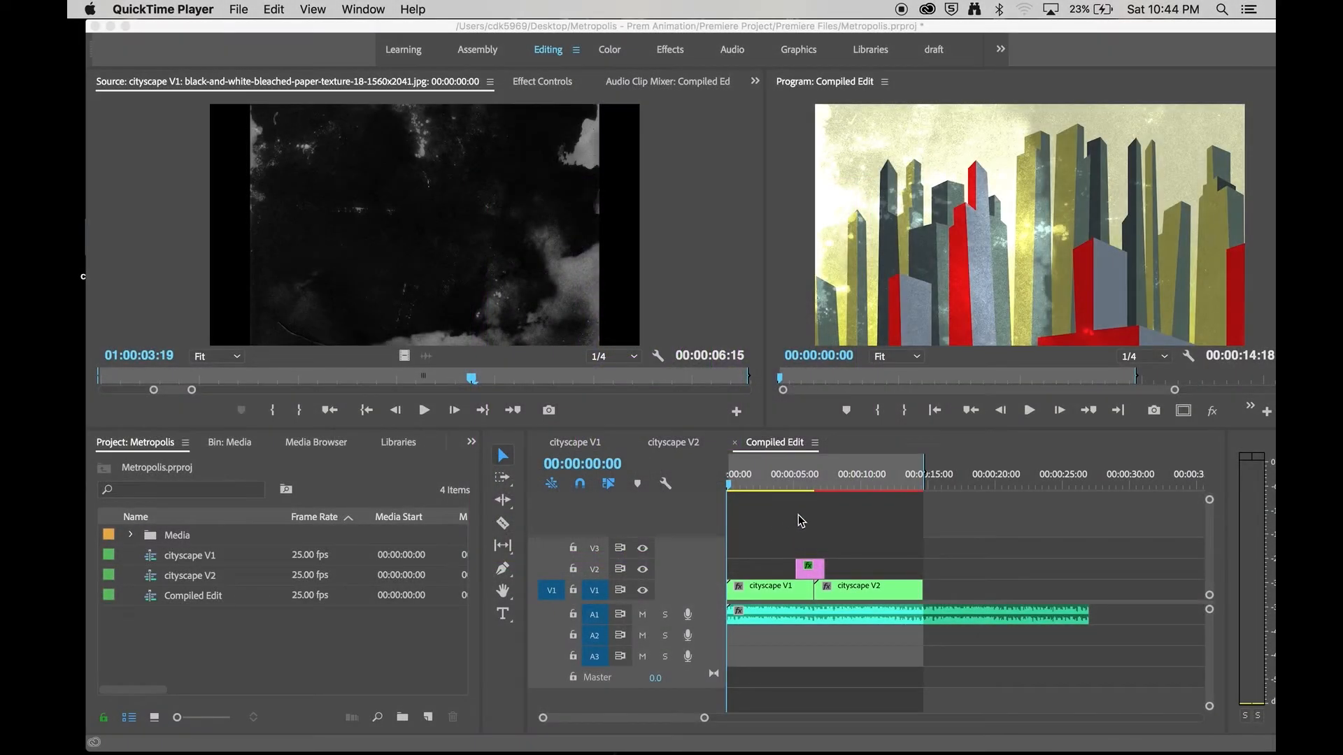
Switch to the Metropolis project in Premiere Pro, play the Compiled Edit sequence through, review the statue shot and return the playhead to the start
click(1029, 411)
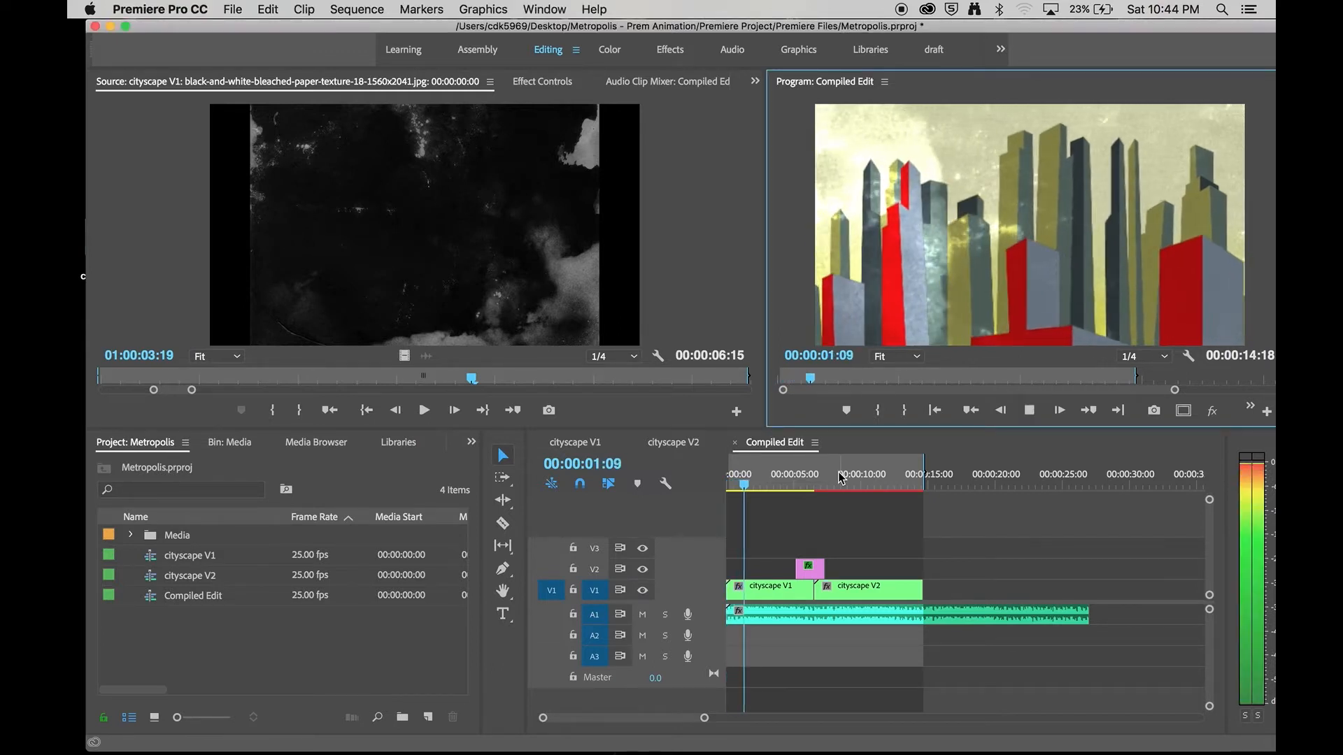
click(784, 593)
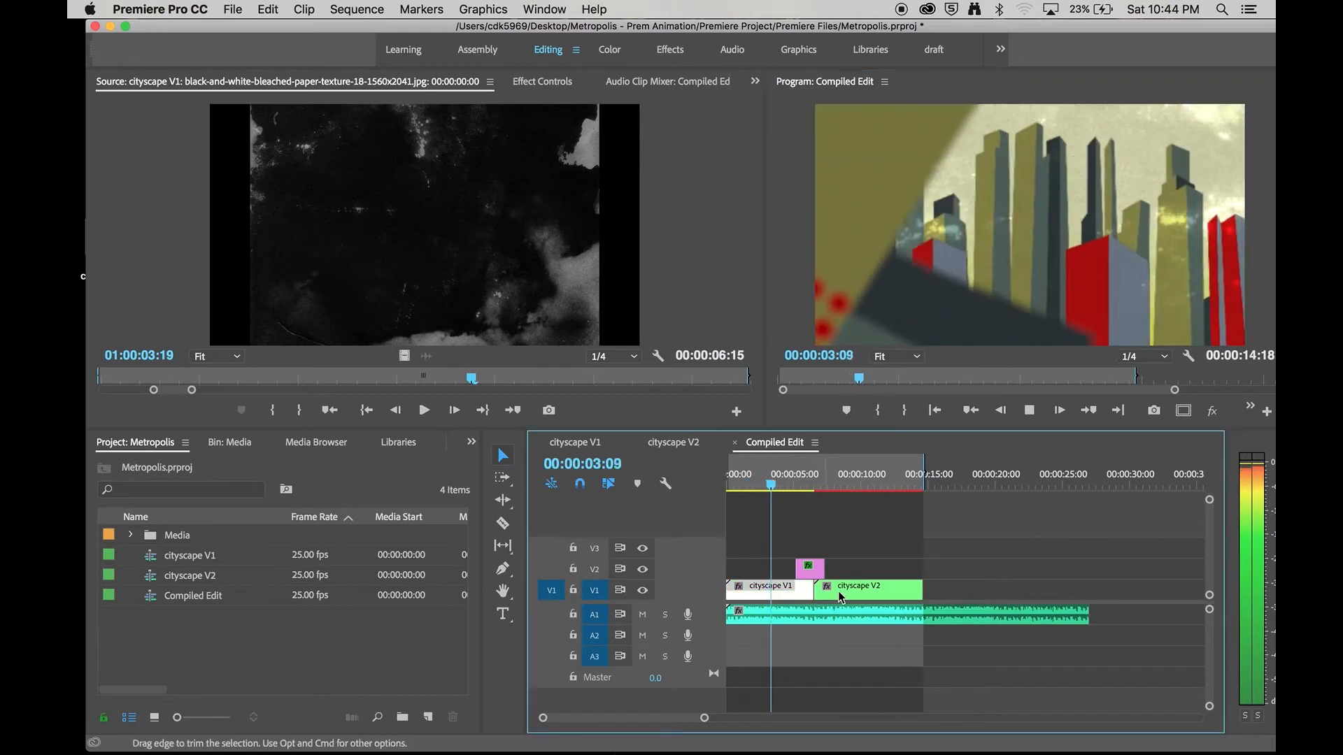
click(887, 593)
click(853, 568)
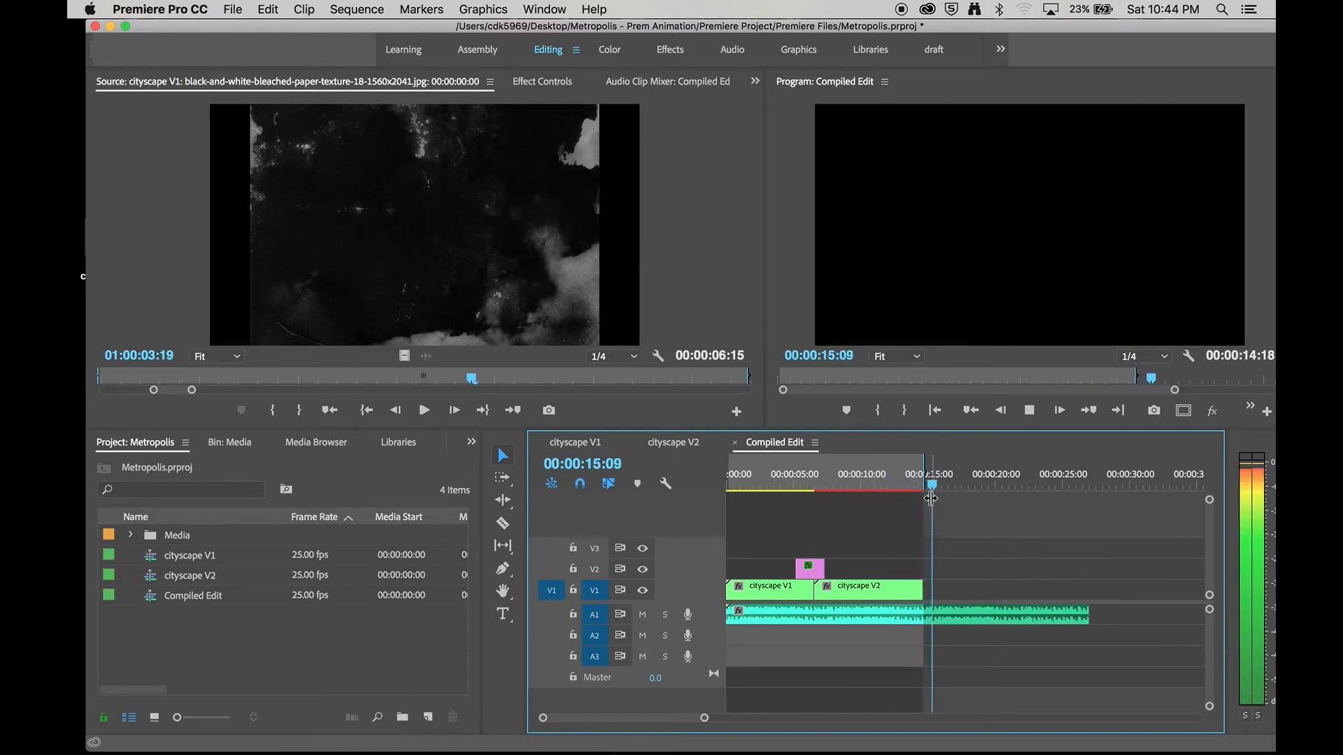
key(space)
drag(941, 483, 868, 492)
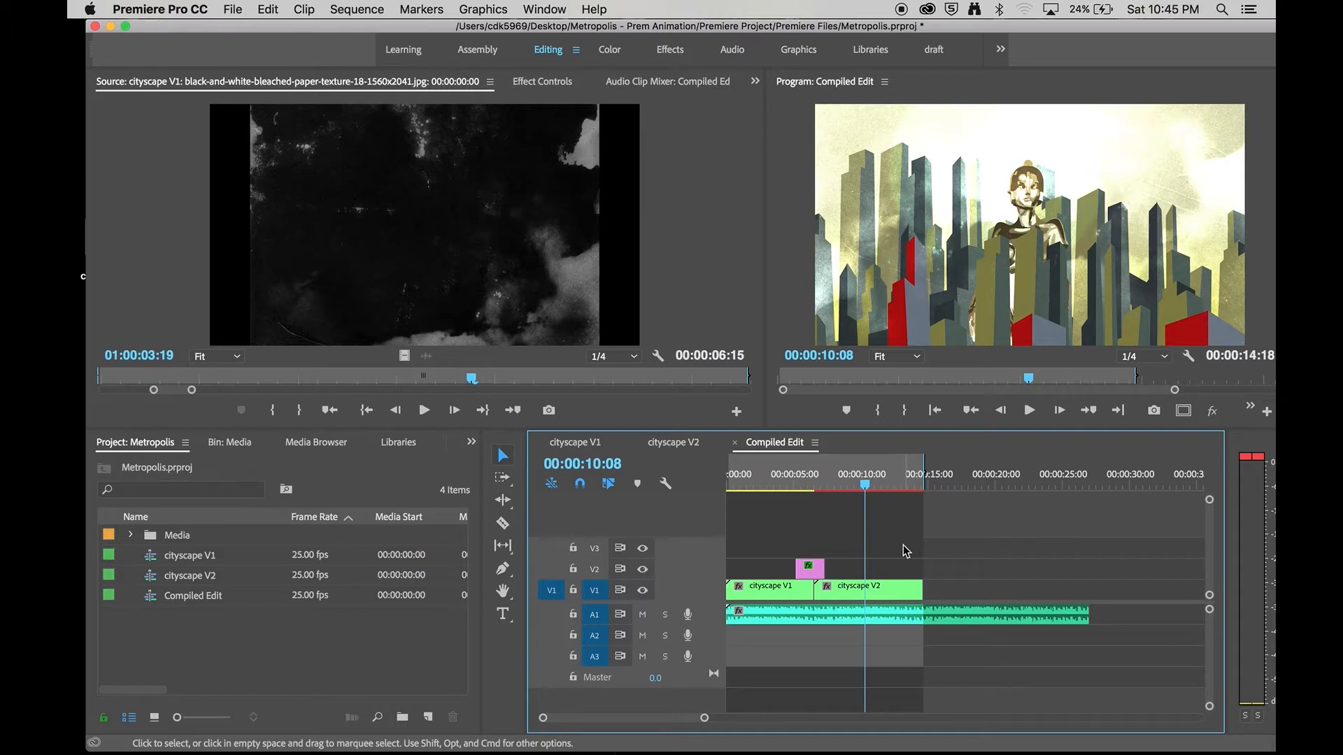
drag(864, 481, 728, 499)
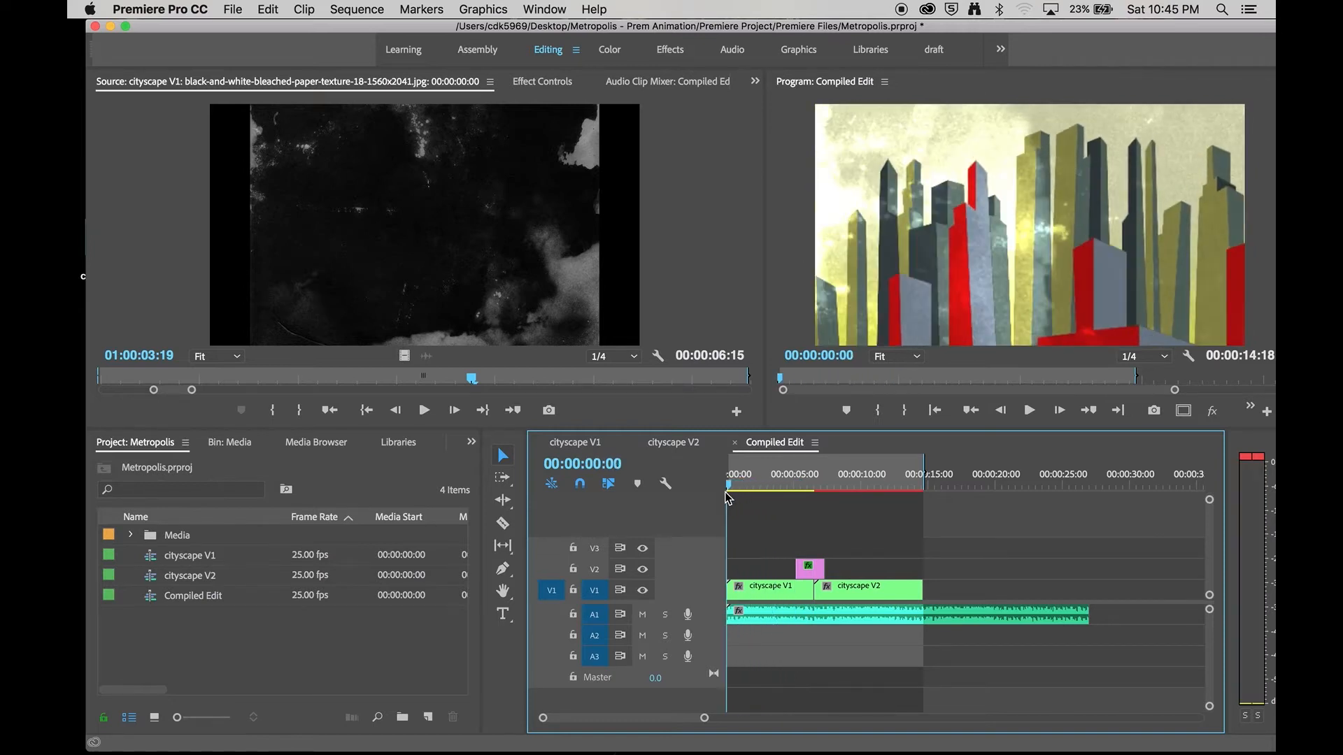
Open the cityscape V1 sequence and move its playhead to about 3 seconds
mouse_move(778, 592)
mouse_down()
mouse_move(874, 586)
mouse_move(779, 591)
mouse_up()
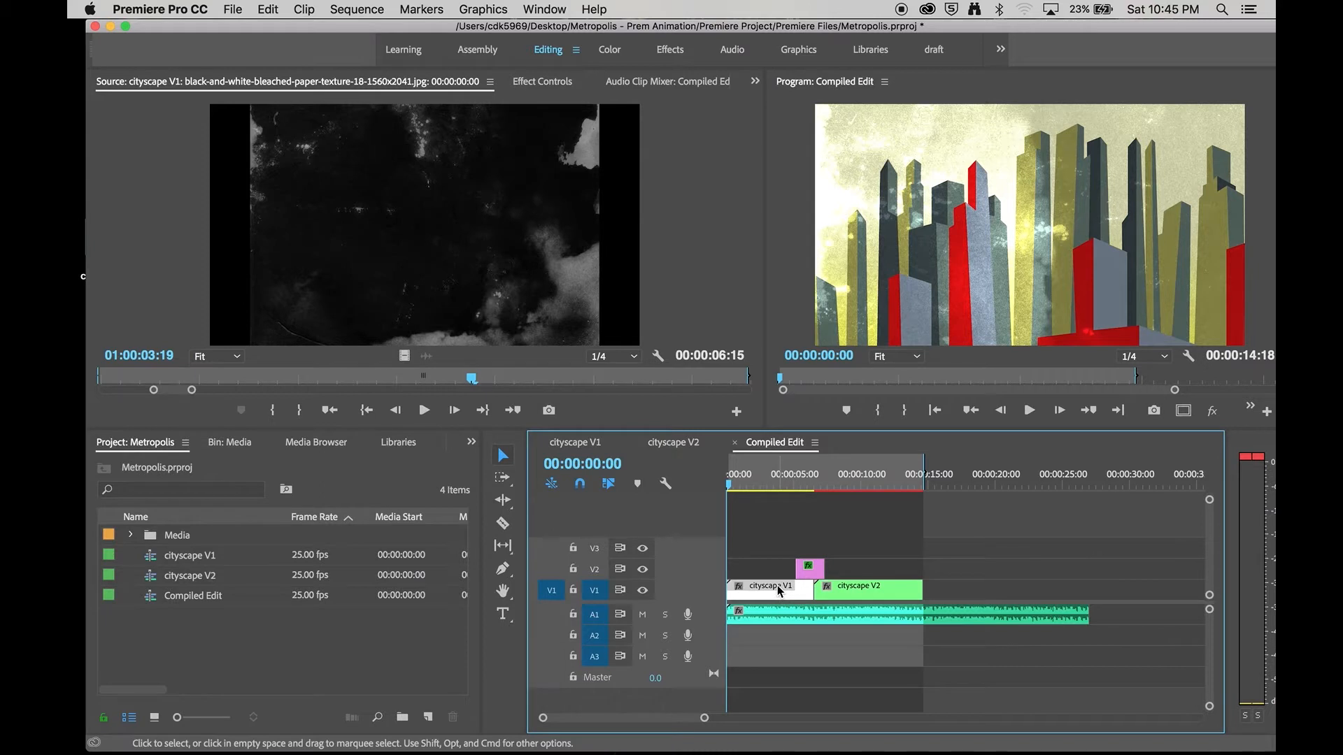
click(598, 451)
drag(795, 528, 801, 658)
click(797, 518)
click(809, 482)
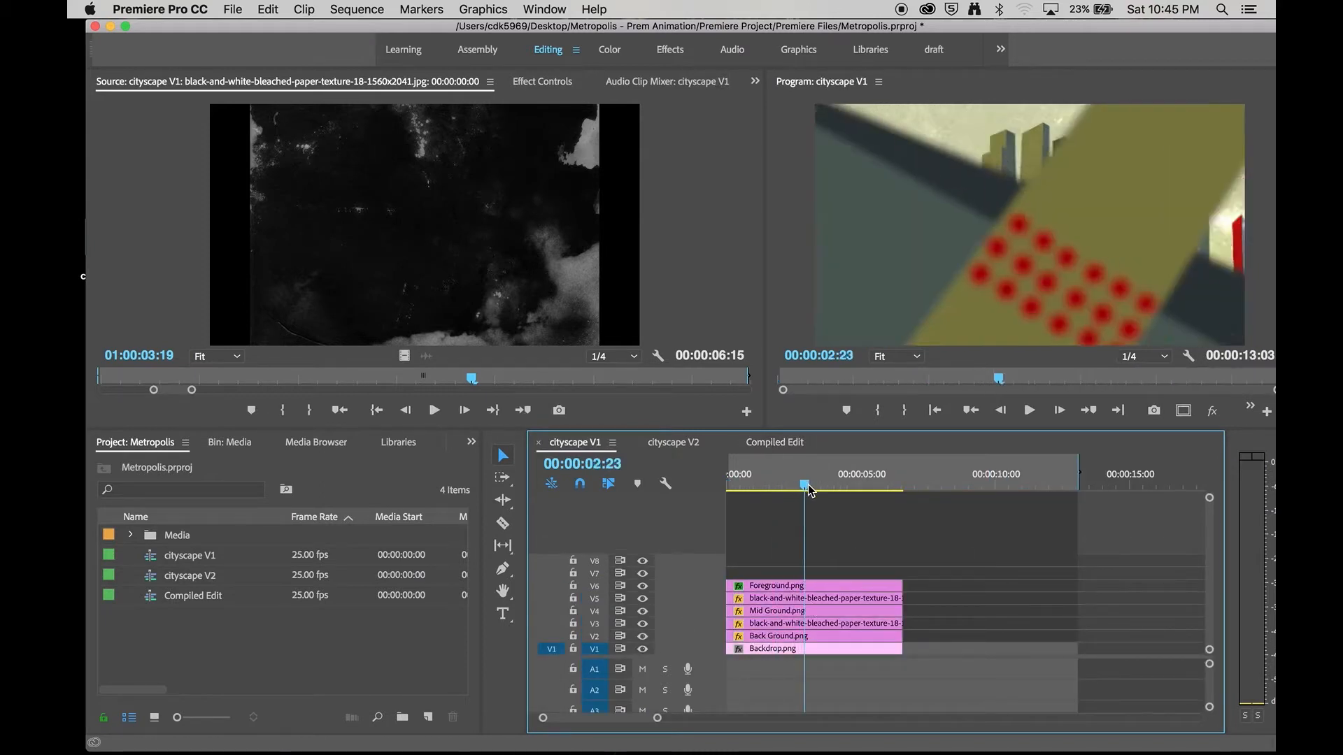
Examine the stacked clips of cityscape V1 one by one from Back Ground.png up to Foreground.png, and scrub back through the animation
click(808, 636)
click(808, 624)
click(807, 612)
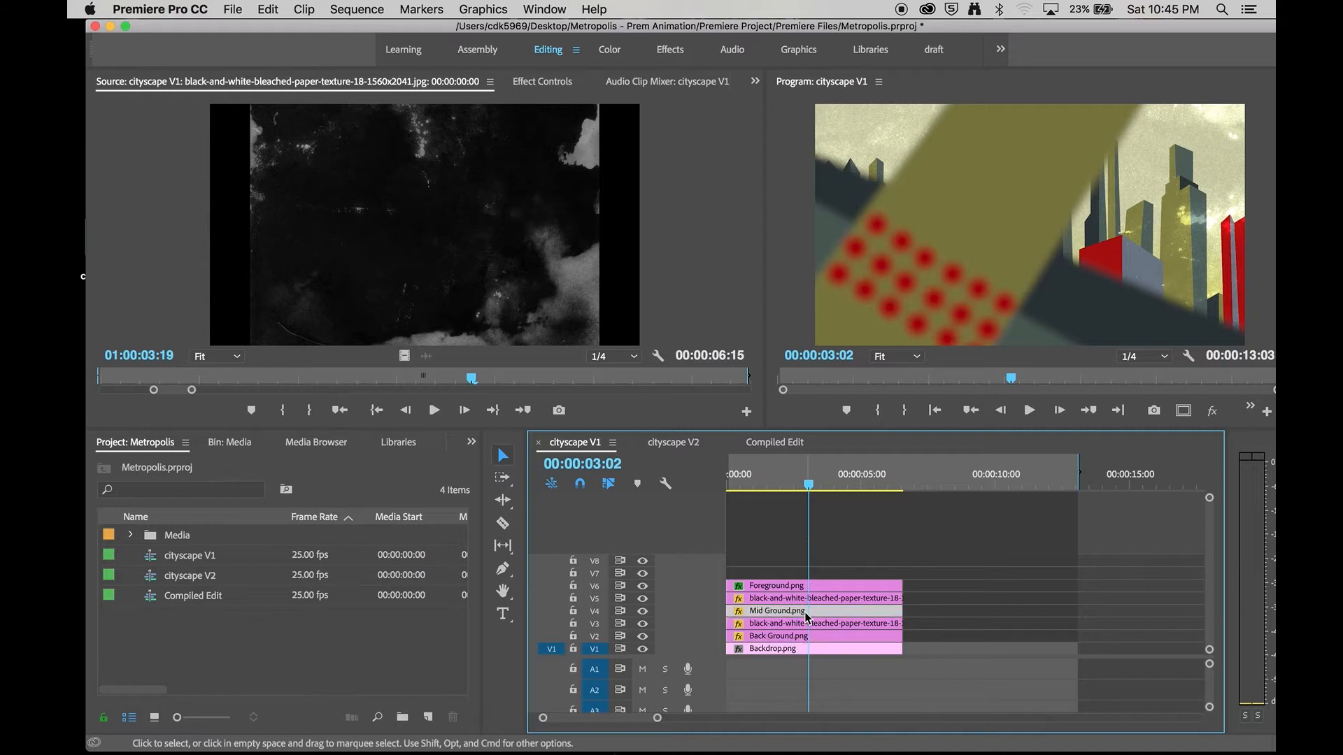
click(807, 599)
click(804, 590)
drag(793, 487, 855, 661)
drag(944, 525, 1154, 692)
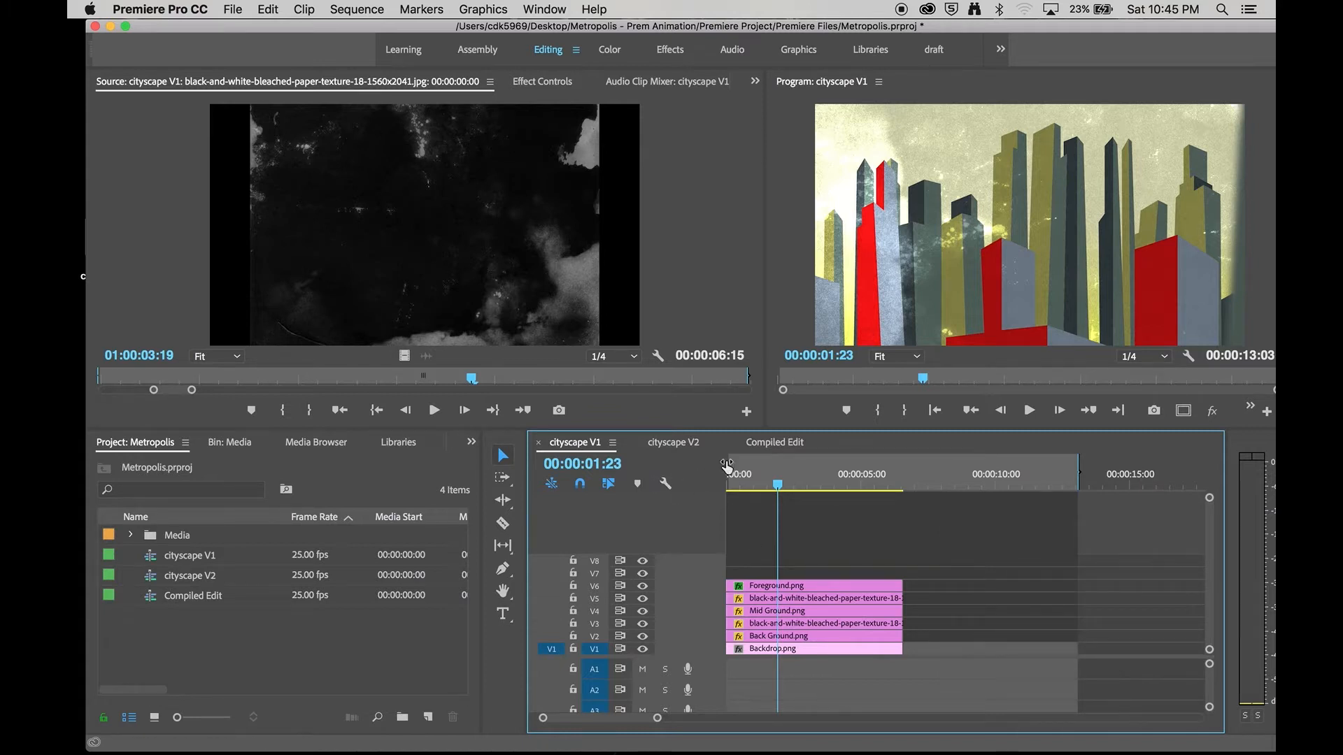
In Compiled Edit, nest another copy of the cityscape V1 sequence on track V1 at about 00:00:17:19 and scrub through it
click(763, 444)
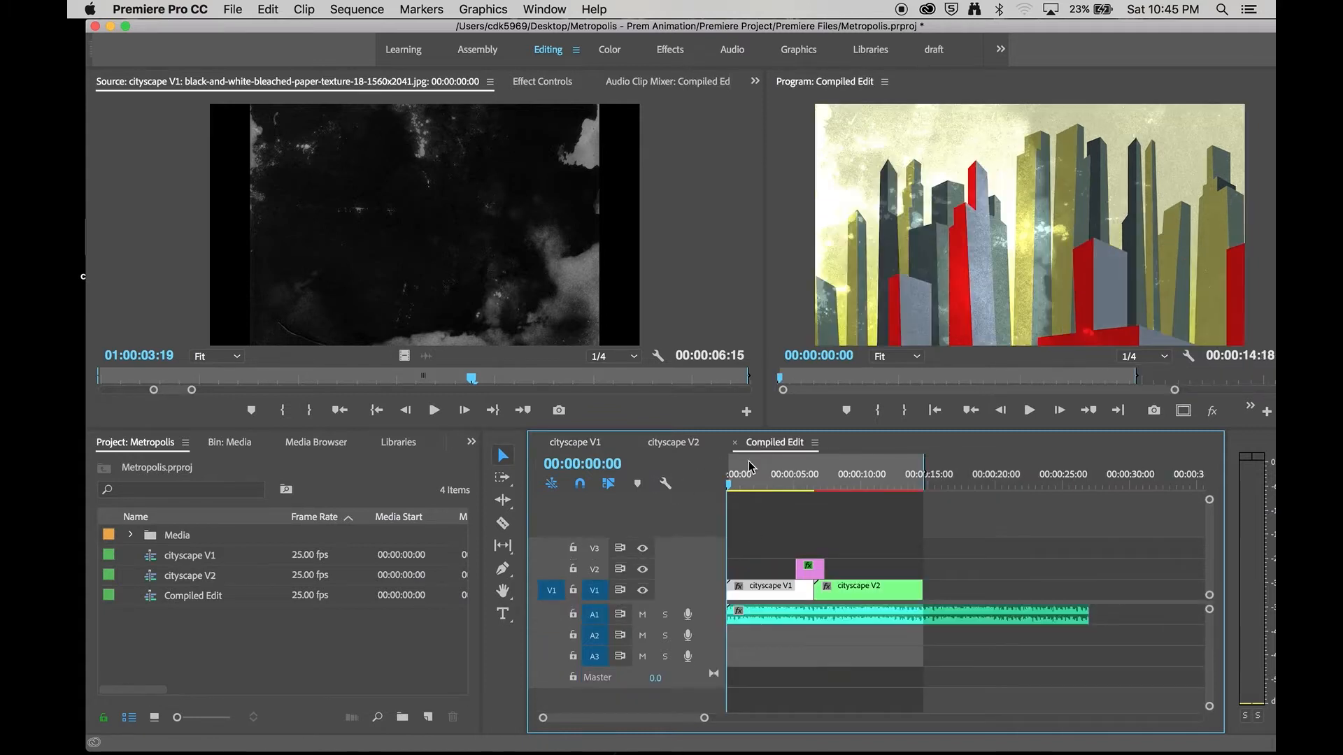
click(194, 563)
drag(183, 560, 969, 593)
click(992, 482)
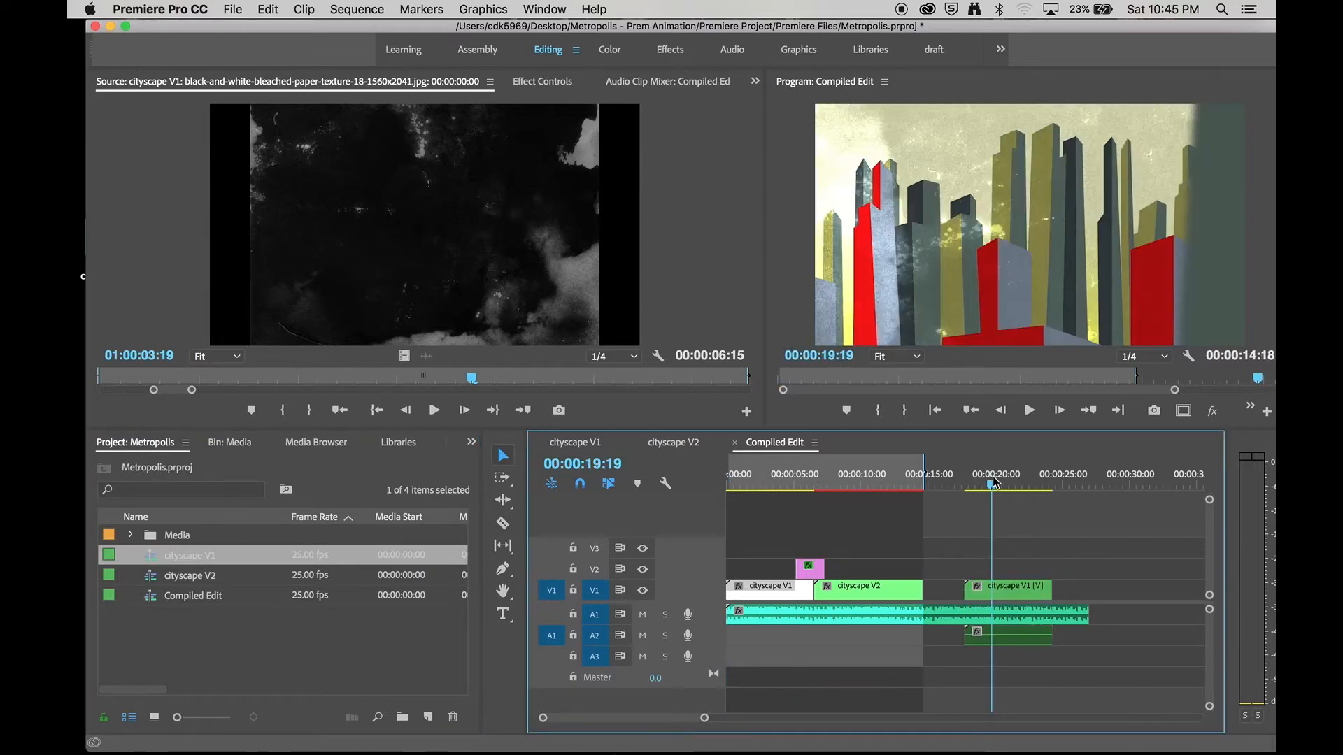
click(1016, 591)
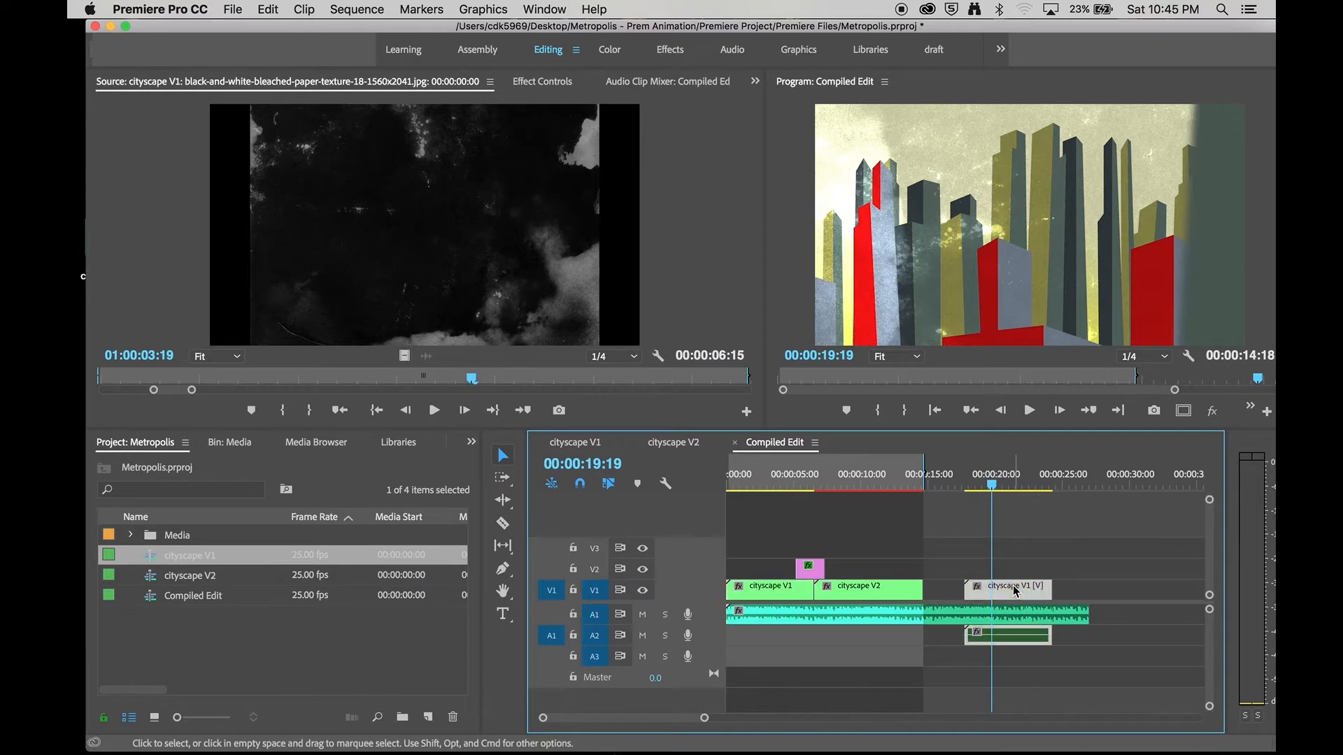
mouse_move(1016, 490)
mouse_down()
mouse_move(994, 490)
mouse_move(1020, 489)
mouse_up()
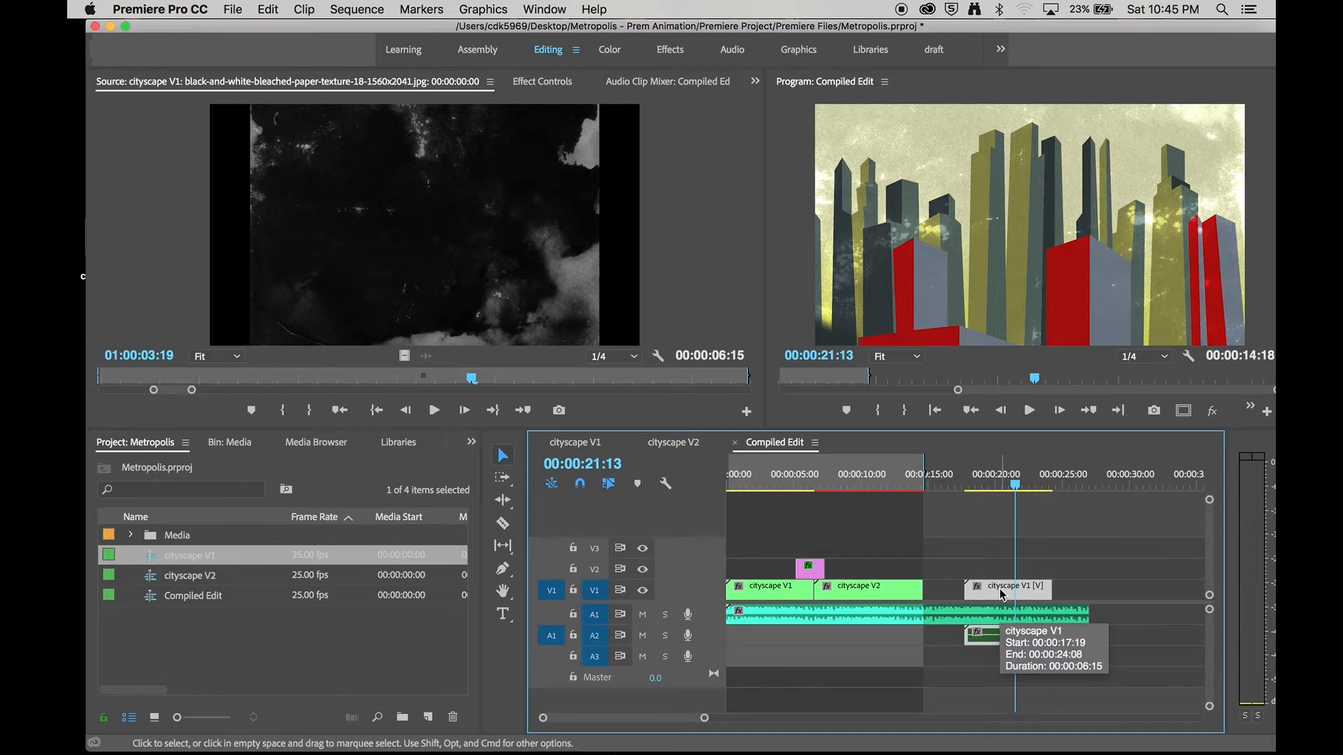
Hide the two paper texture tracks, V3 and V5, in the cityscape V1 sequence
click(592, 443)
drag(782, 484, 775, 491)
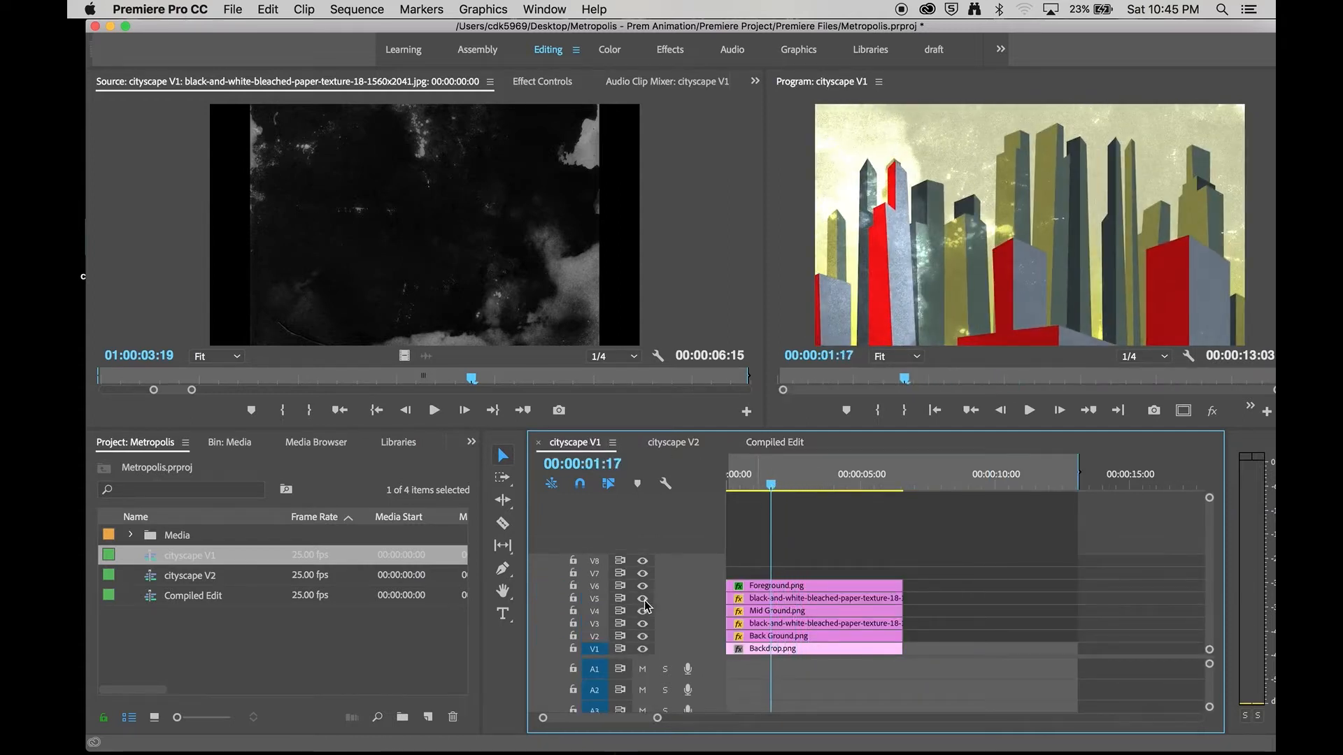
click(642, 624)
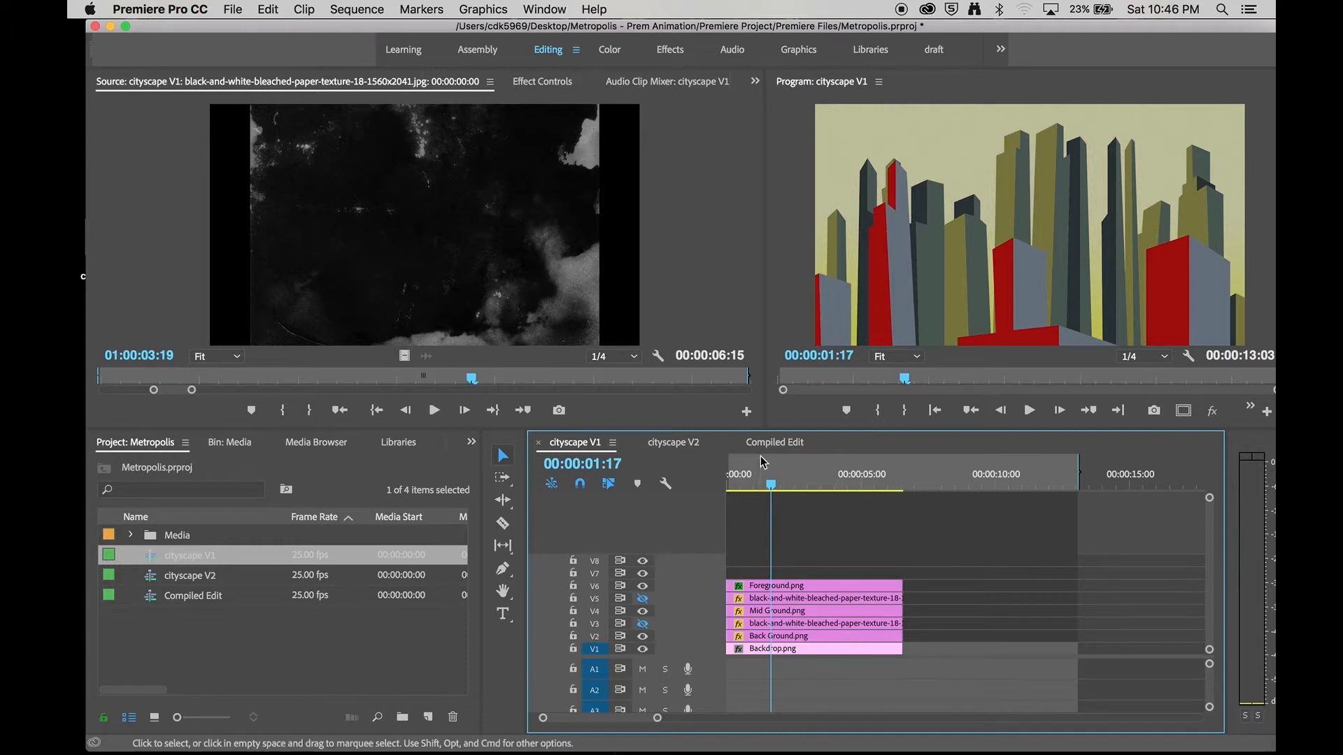
Scrub the first cityscape V1 clip in Compiled Edit to about 00:00:04:13 to check it without the paper textures
click(773, 442)
click(764, 481)
drag(768, 481, 746, 483)
mouse_move(772, 485)
mouse_down()
mouse_move(883, 493)
mouse_move(788, 502)
mouse_up()
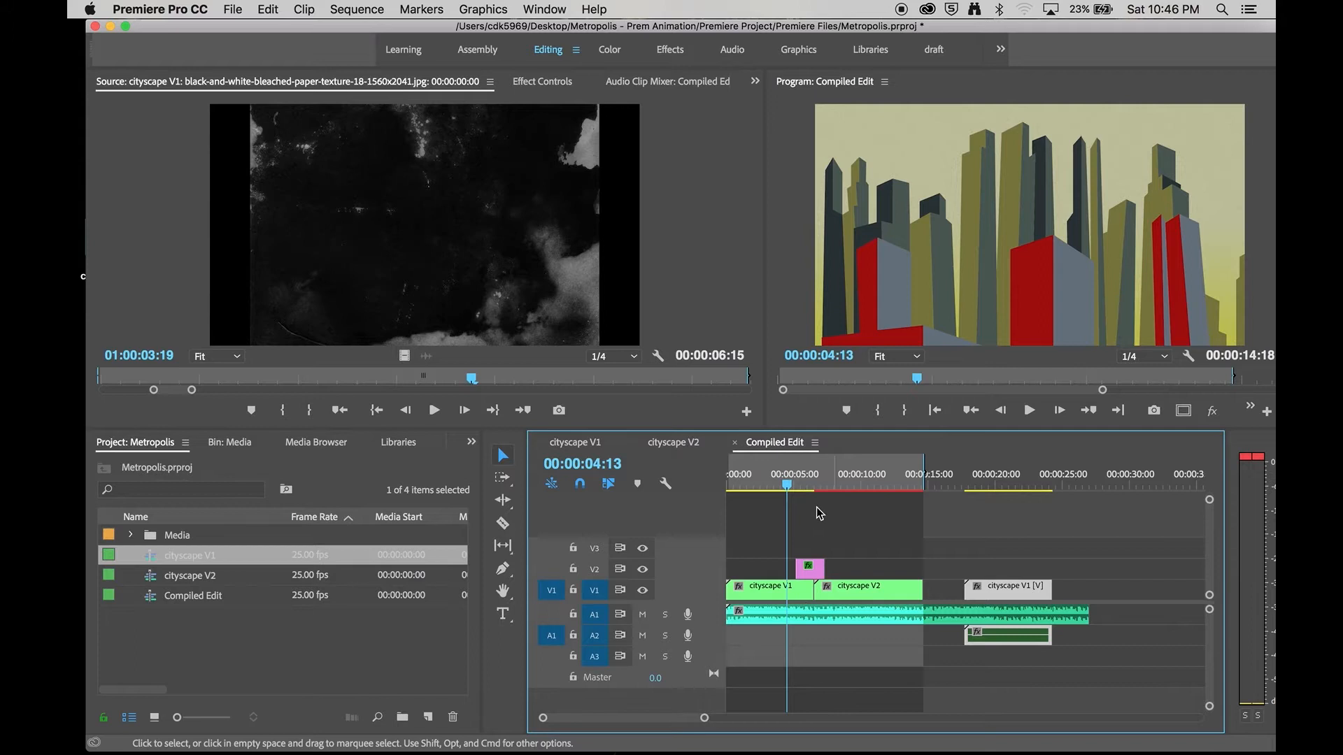
Turn the output of the paper texture tracks V3 and V5 back on in the cityscape V1 sequence
click(589, 448)
click(644, 623)
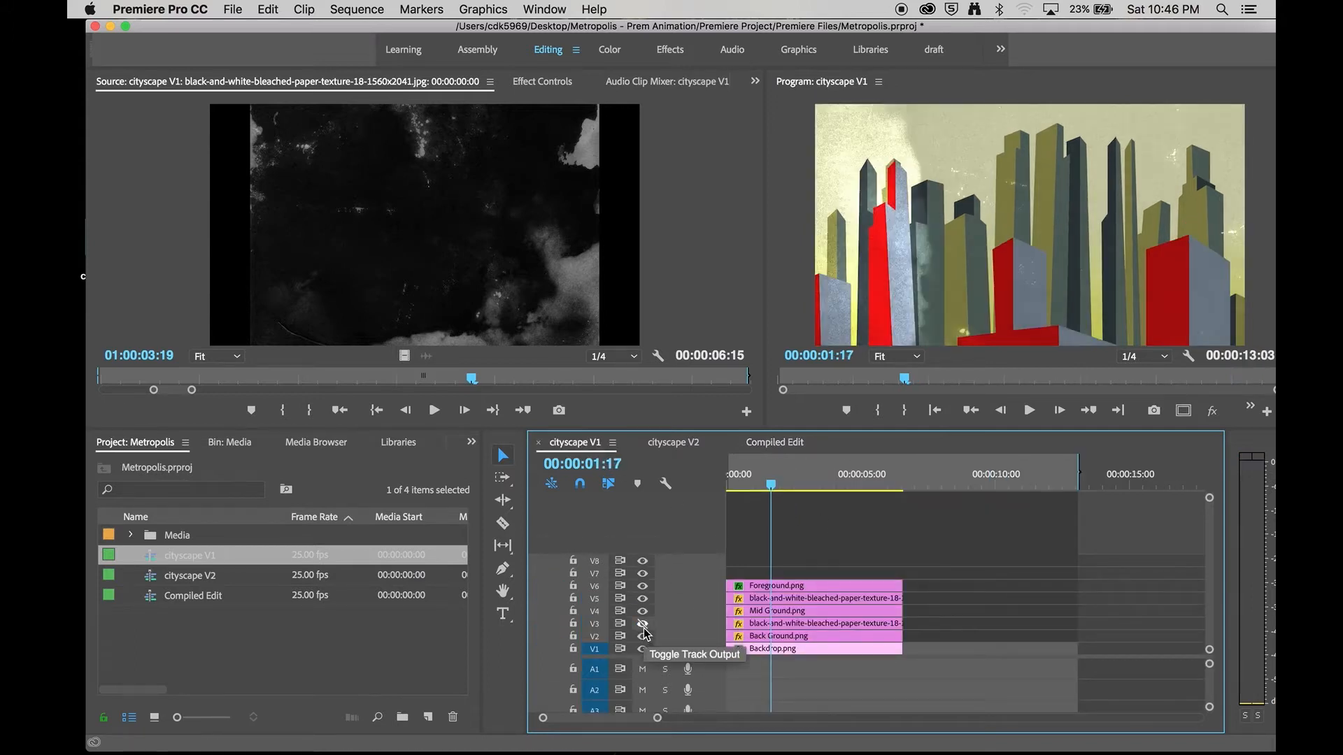
click(644, 626)
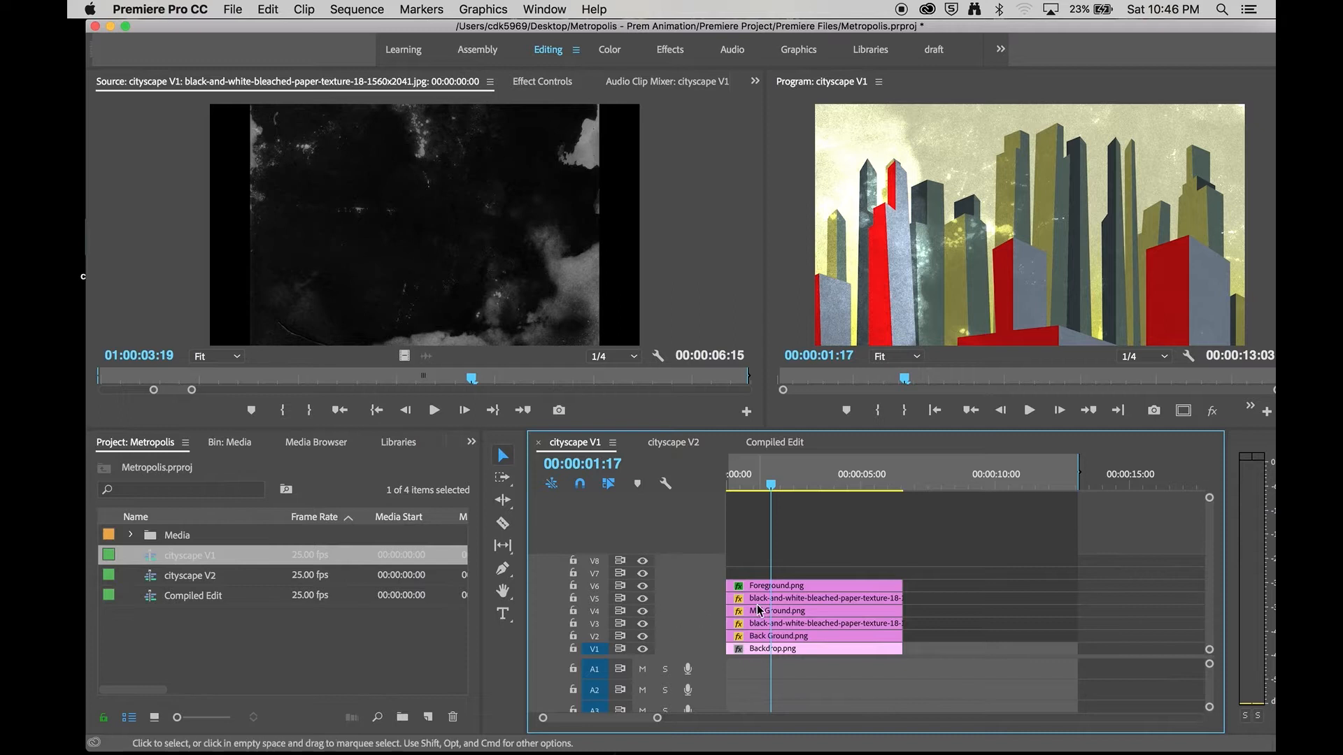
Review the textured cityscape V1 clip at the start of Compiled Edit and delete the extra nested cityscape V1 clip after the edit
click(772, 443)
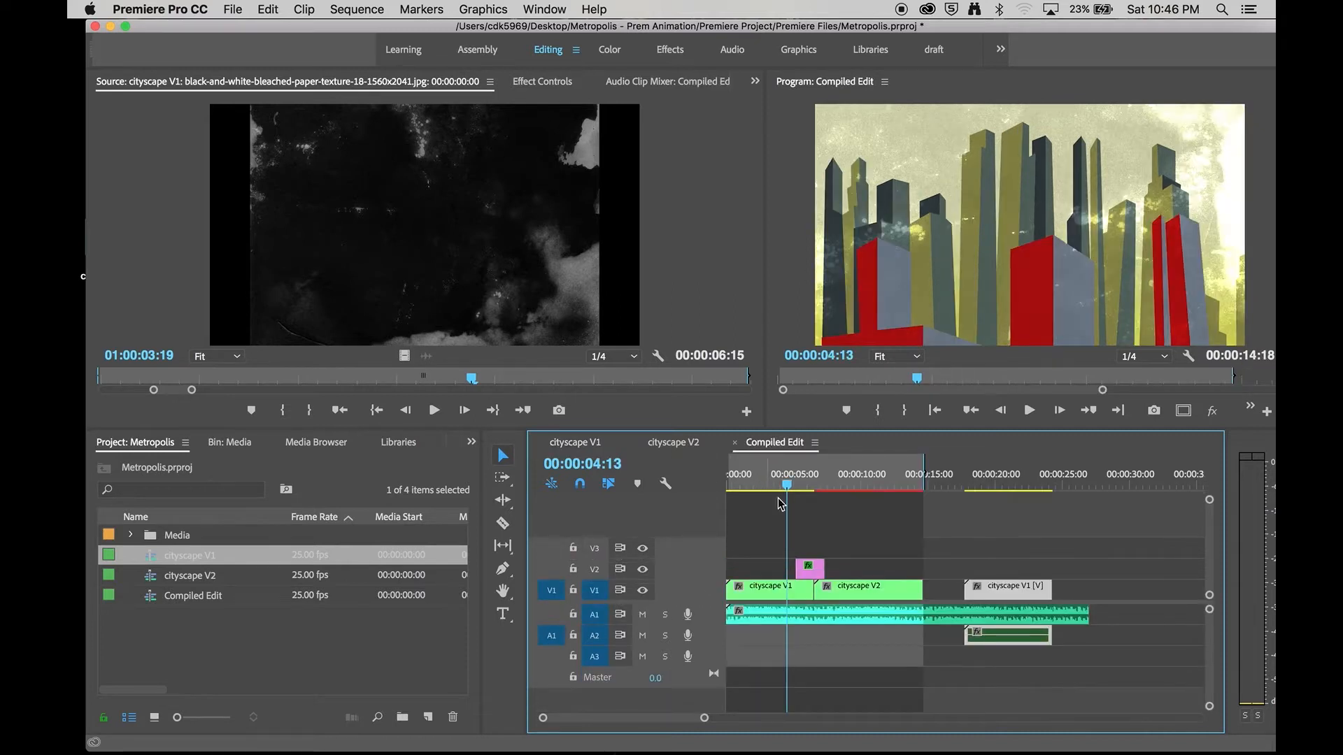
drag(773, 488, 750, 488)
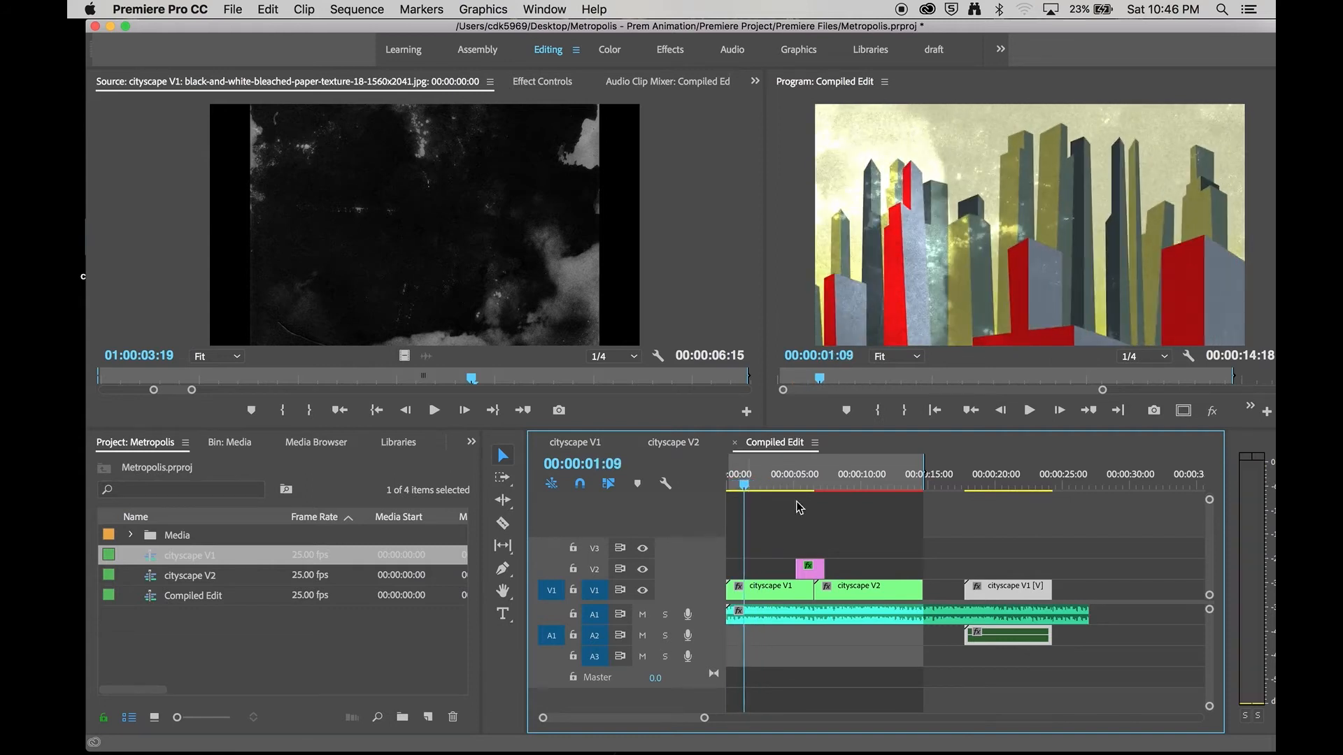
key(Delete)
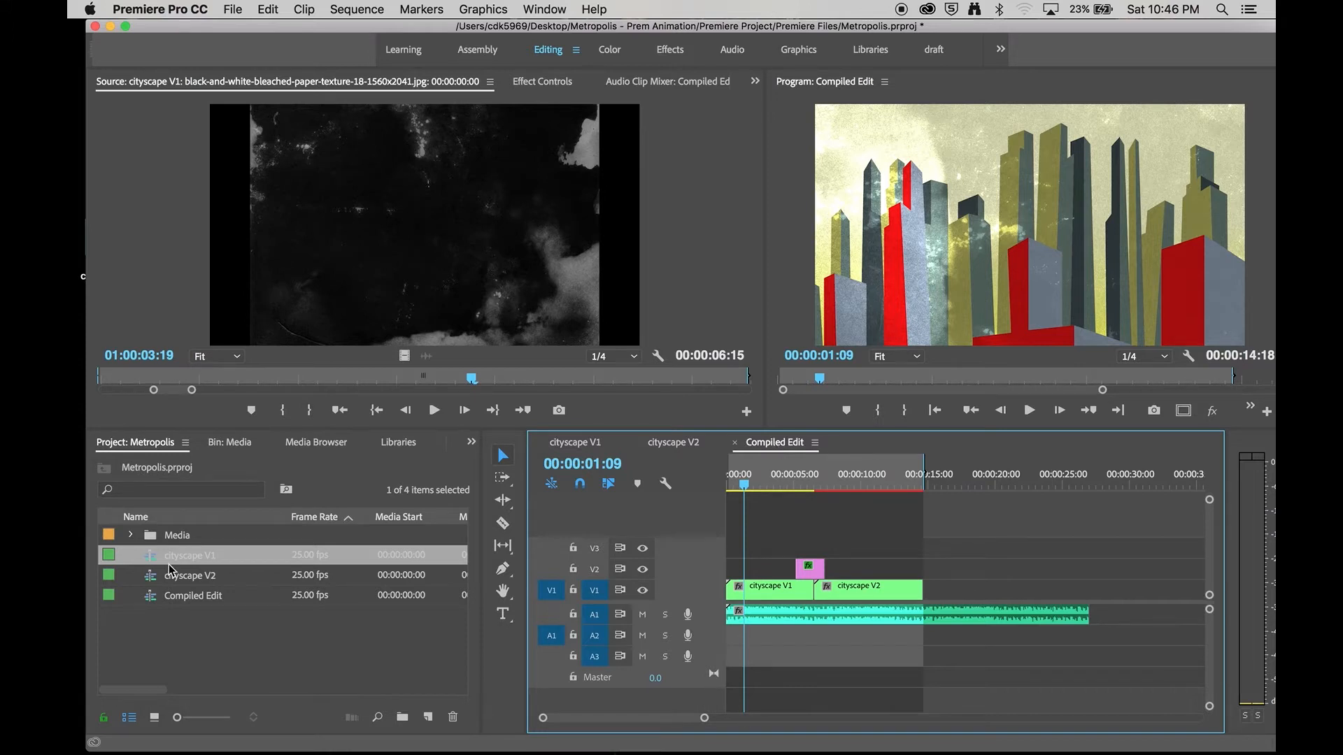
Create a new sequence named Cityscape V3 from the Digital SLR 1080p preset DSLR 1080p25
click(233, 9)
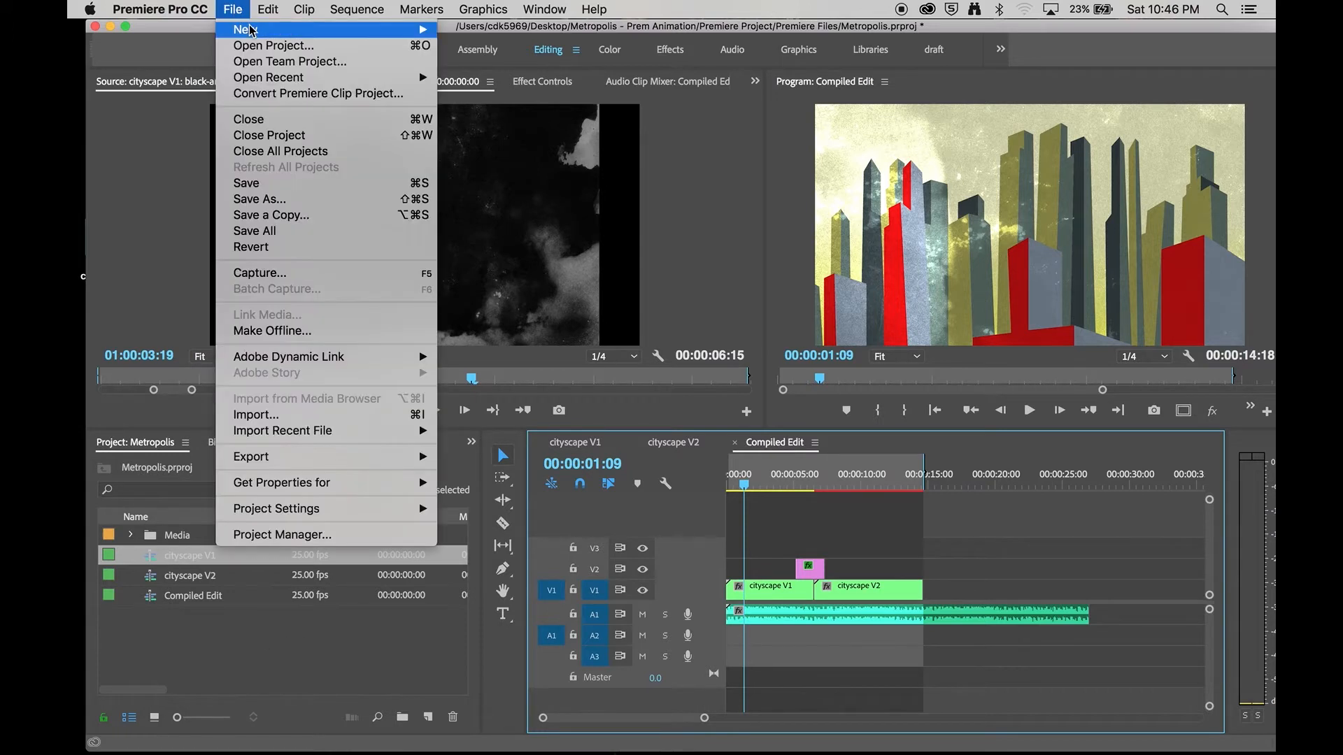
mouse_move(252, 30)
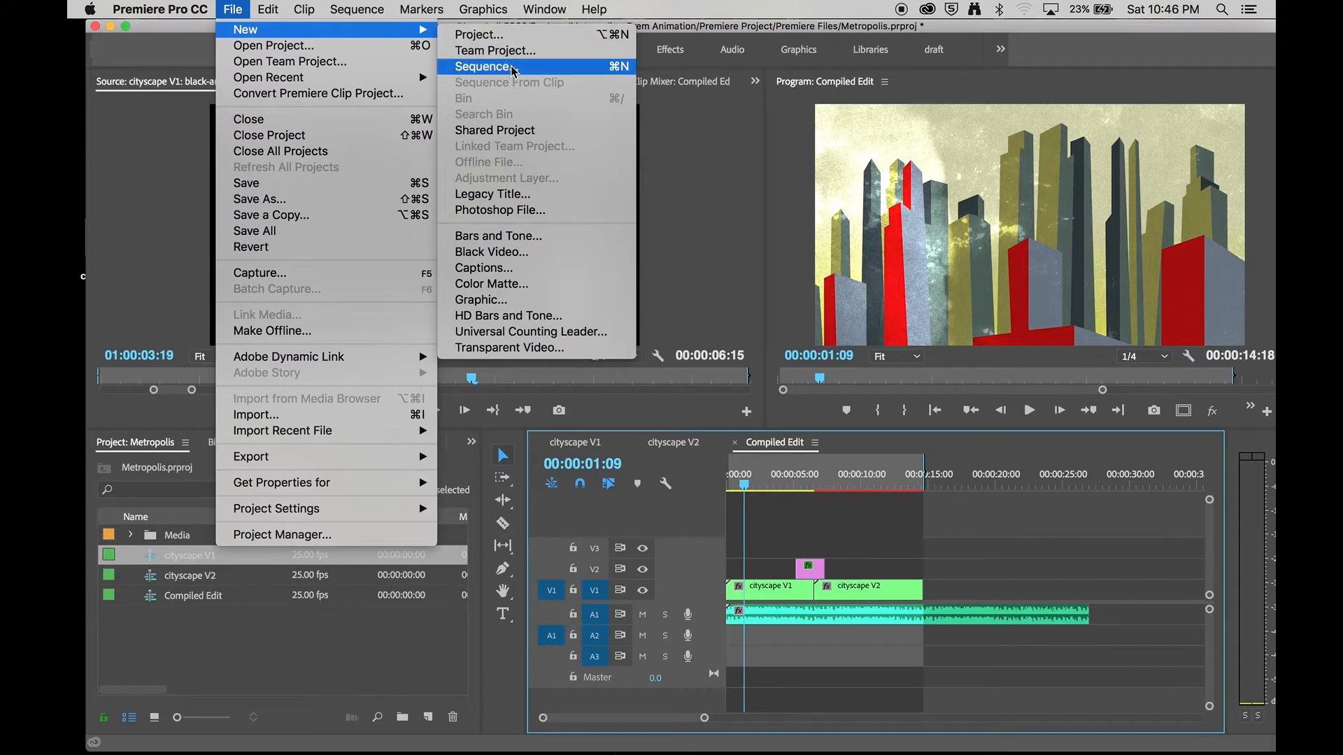
click(553, 68)
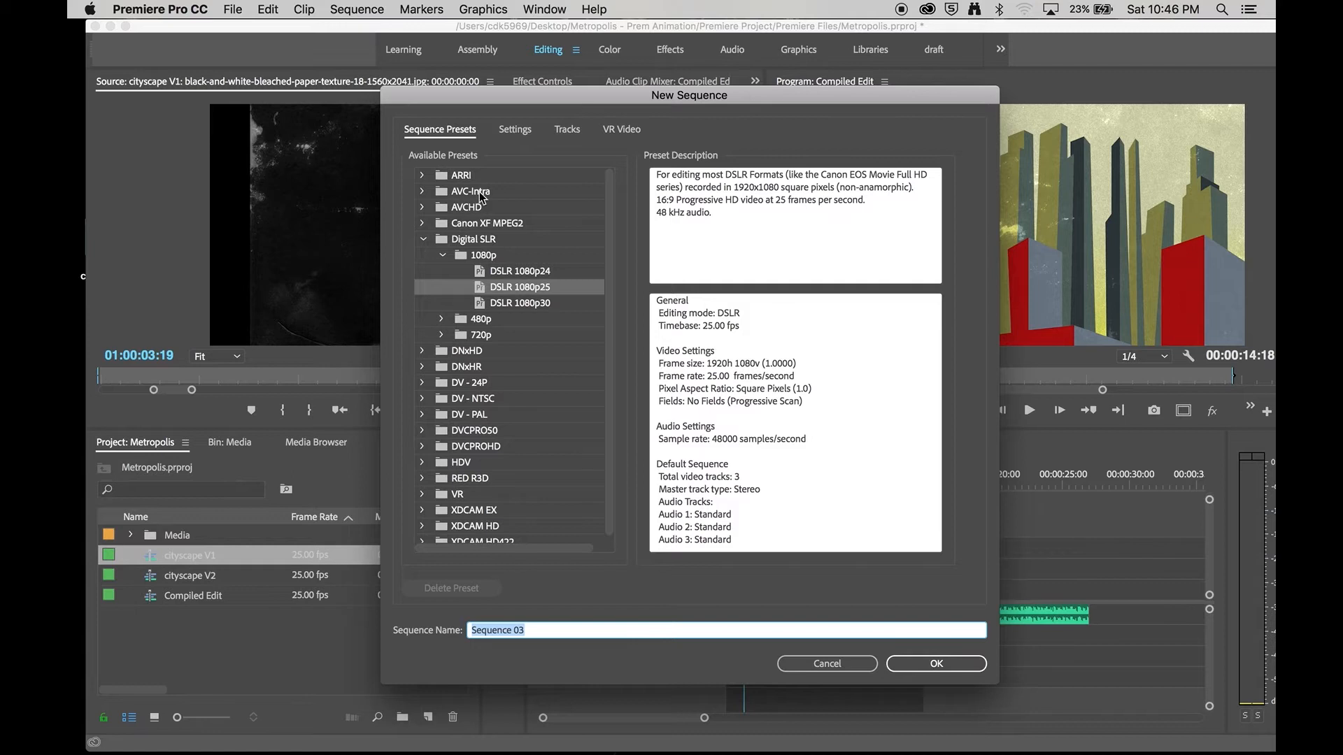
click(474, 243)
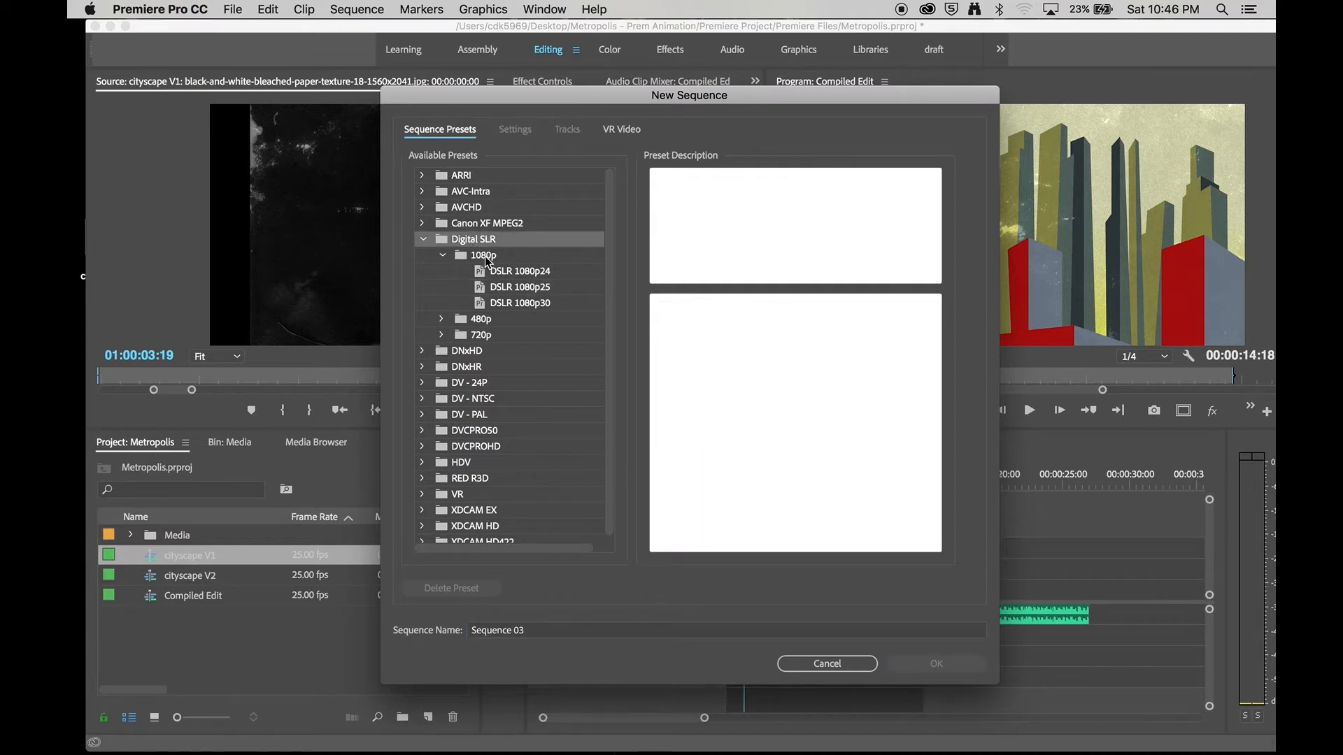
click(488, 260)
click(548, 291)
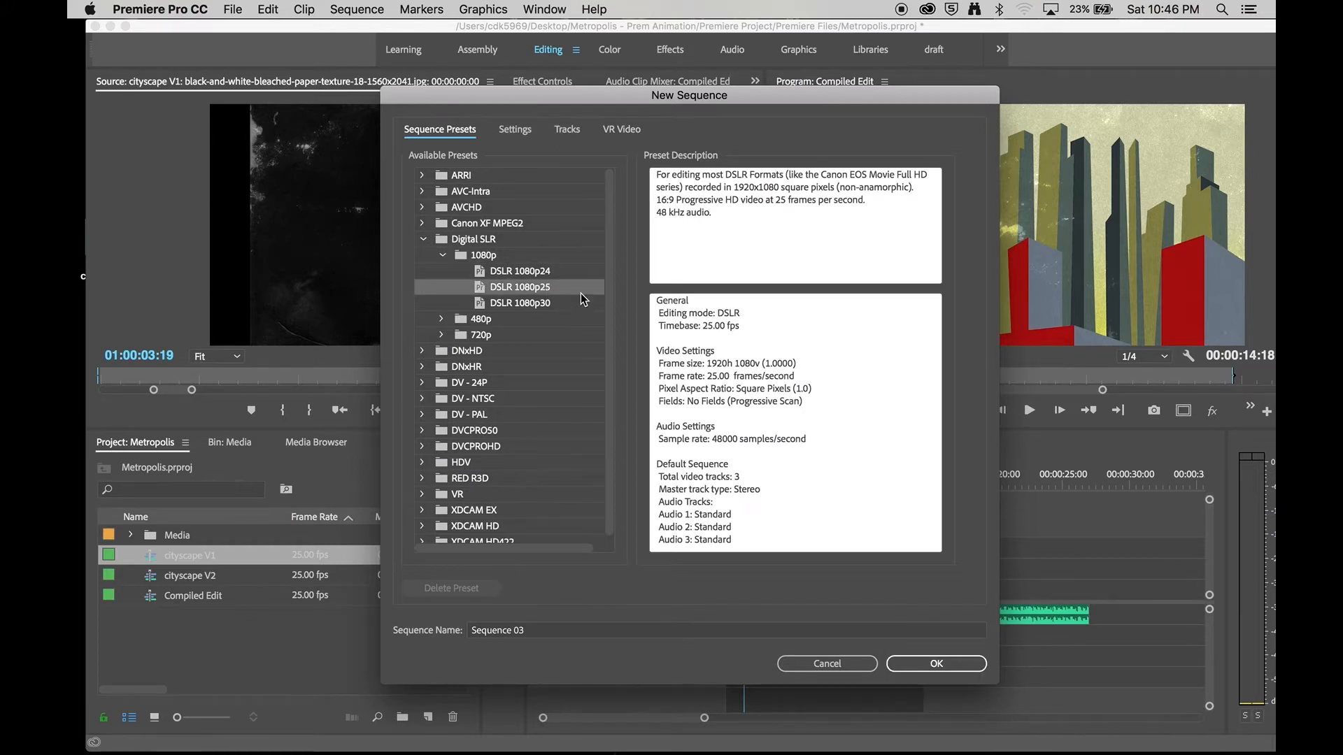
triple_click(686, 632)
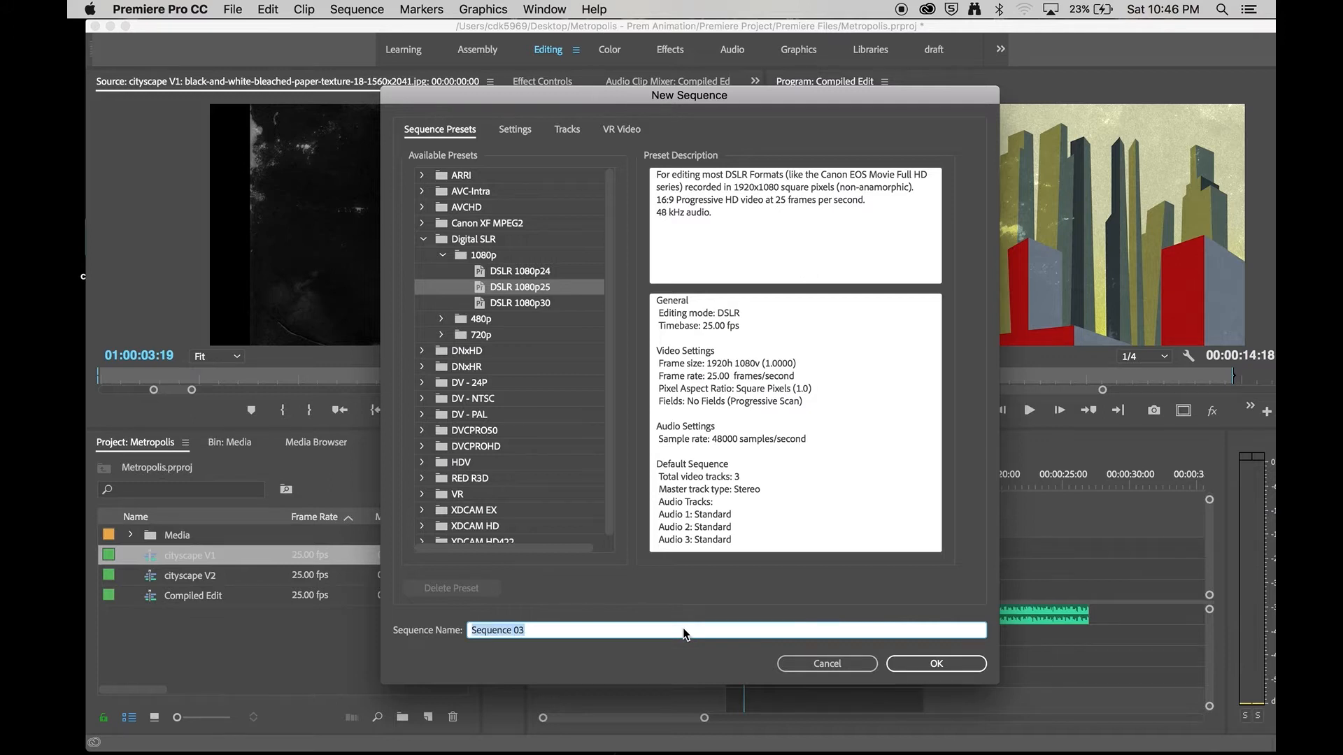
text(Cityscape V3)
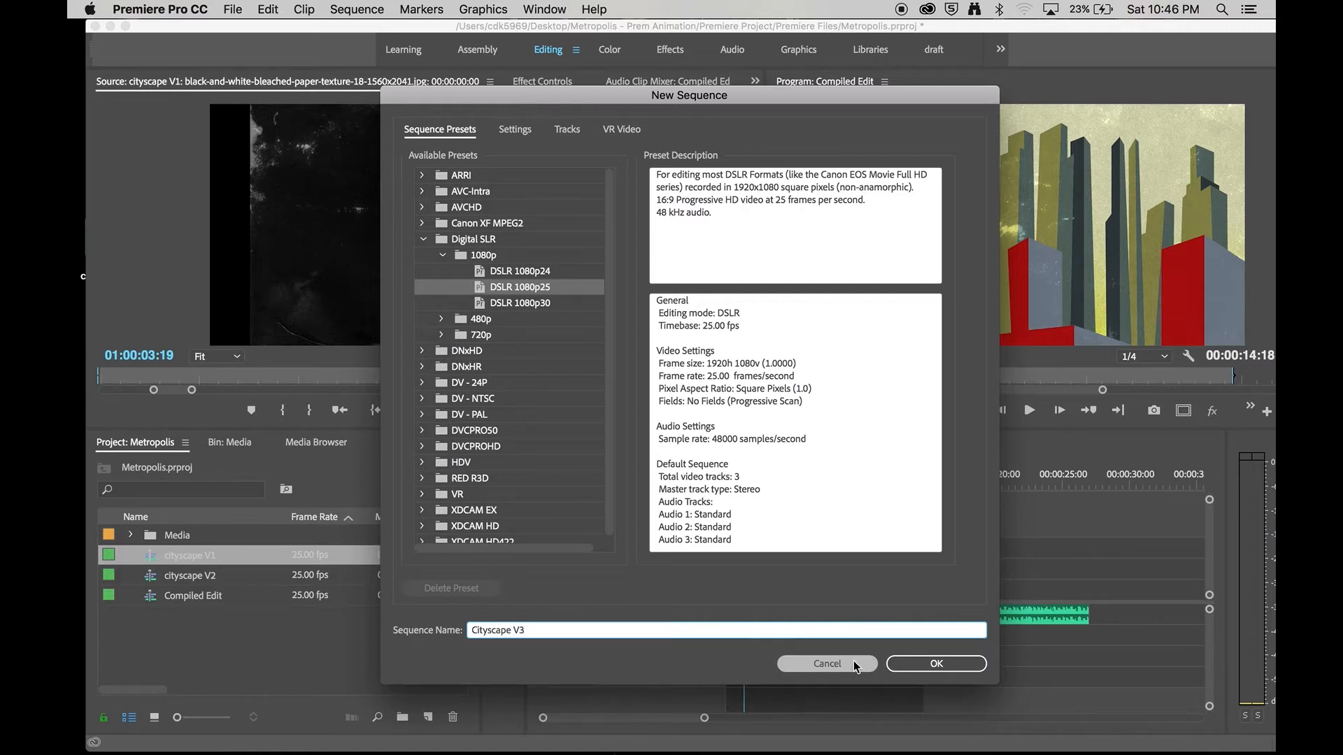
click(936, 664)
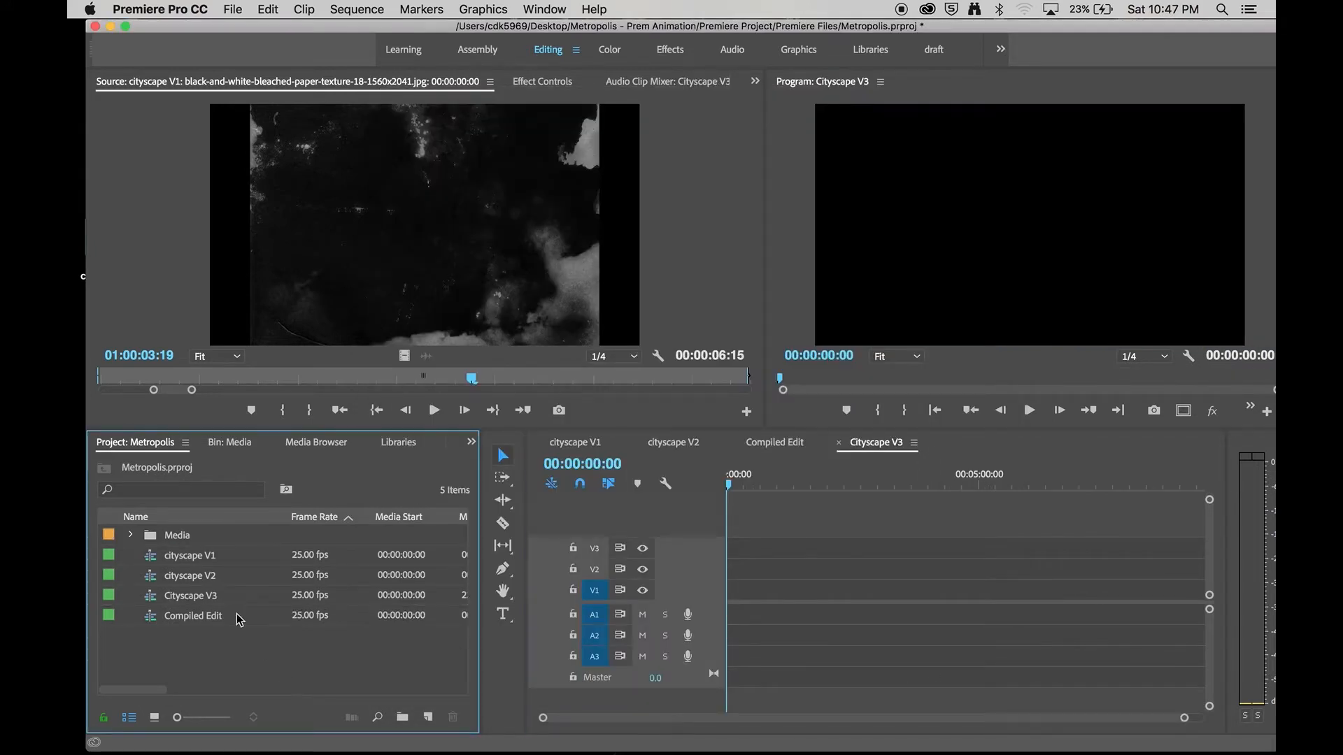
Look through the Compiled Edit, cityscape V2 and cityscape V1 sequences from the project, ending with the empty Cityscape V3 sequence open
click(194, 562)
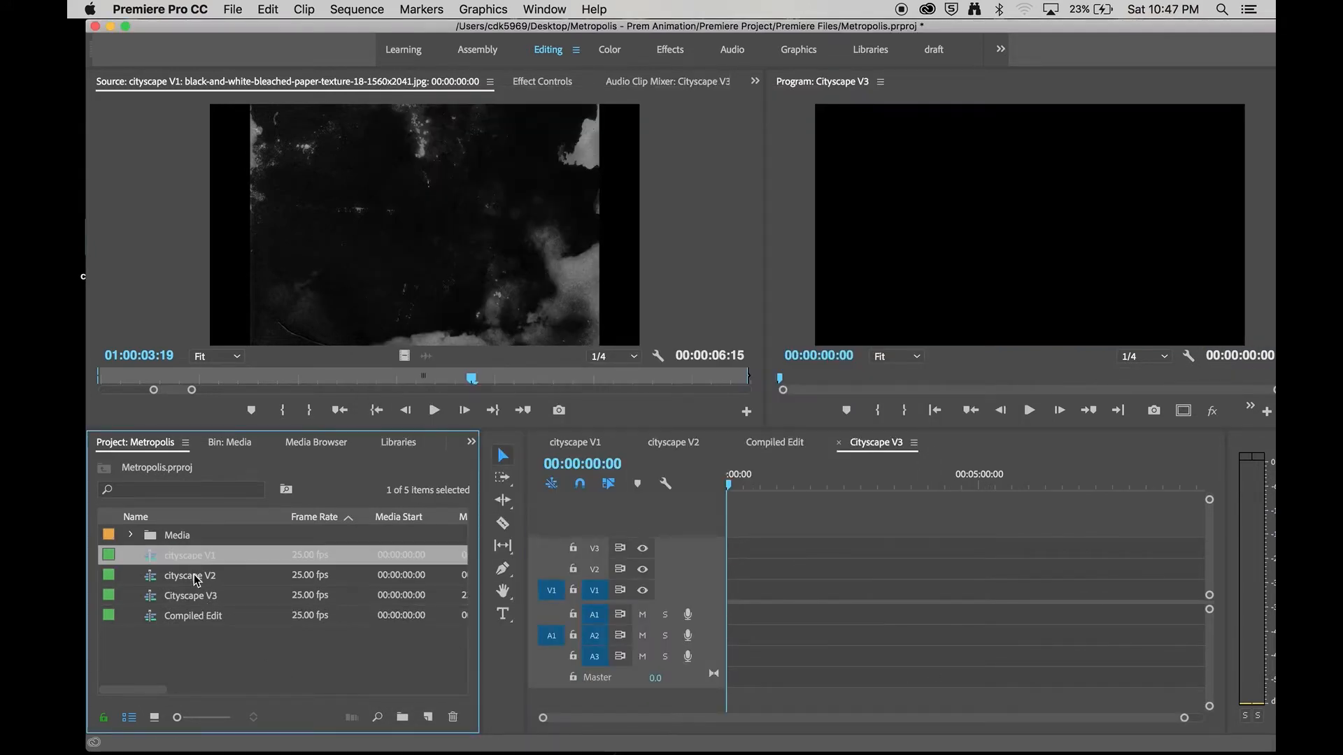
click(195, 576)
click(196, 594)
click(198, 616)
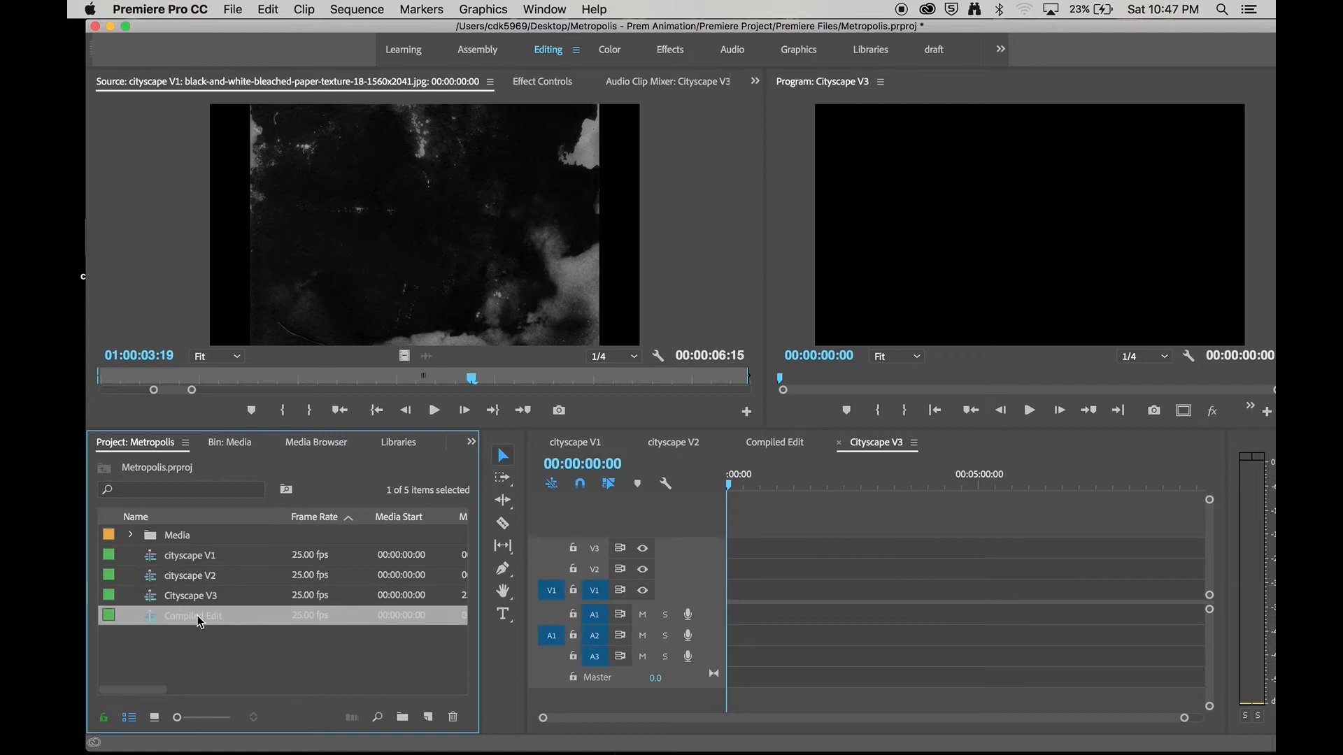
click(208, 654)
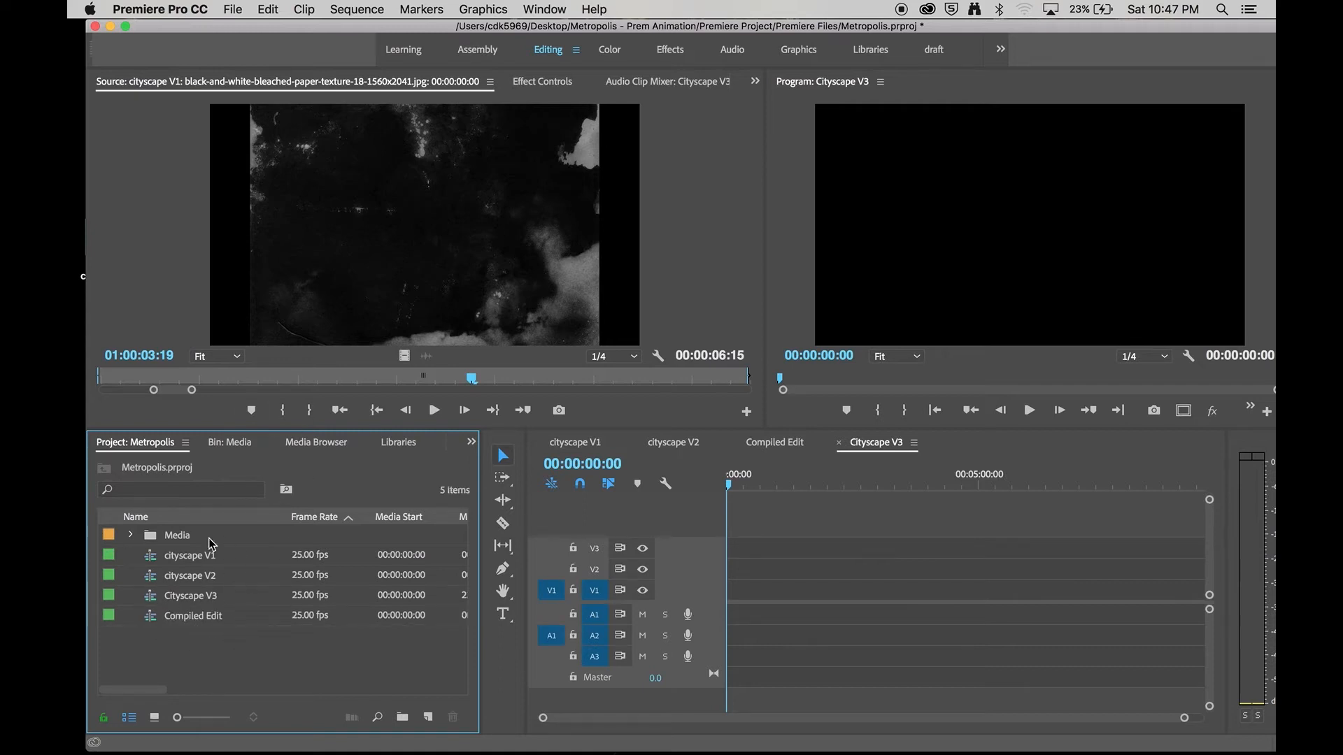
double_click(199, 615)
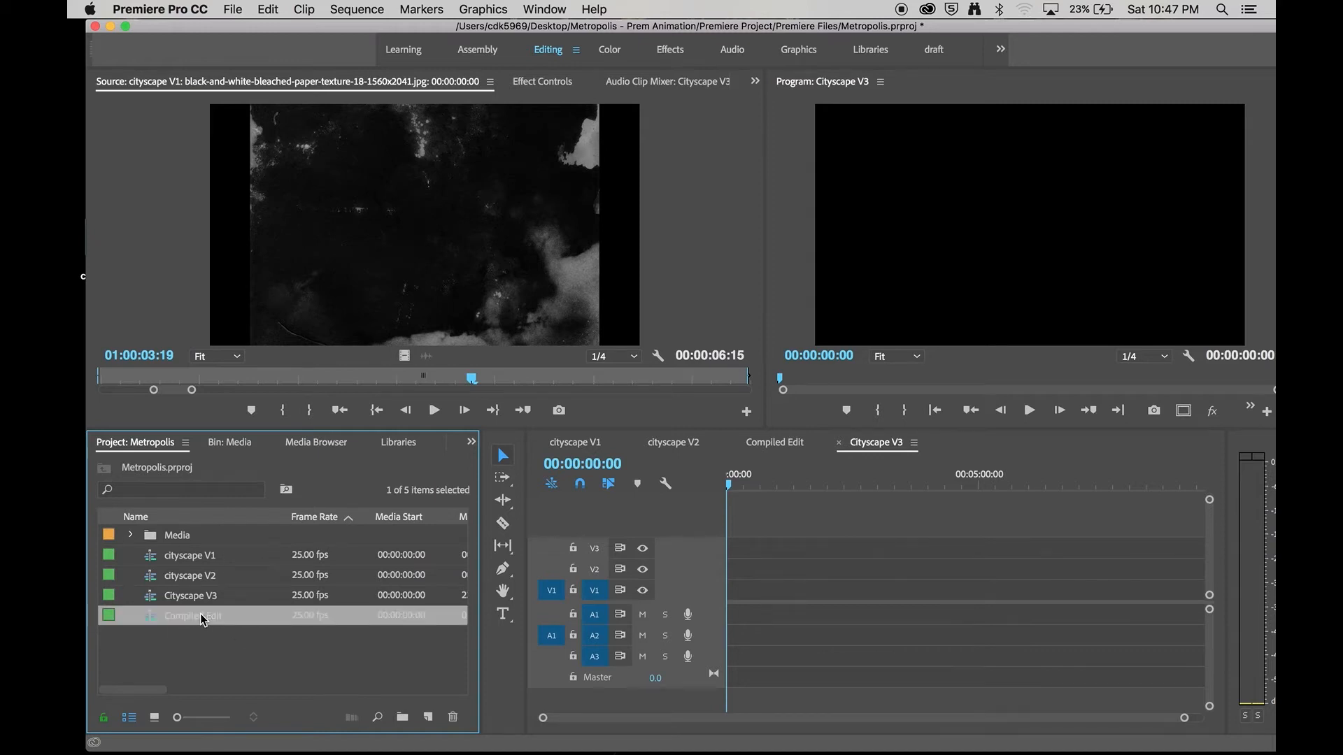
double_click(196, 595)
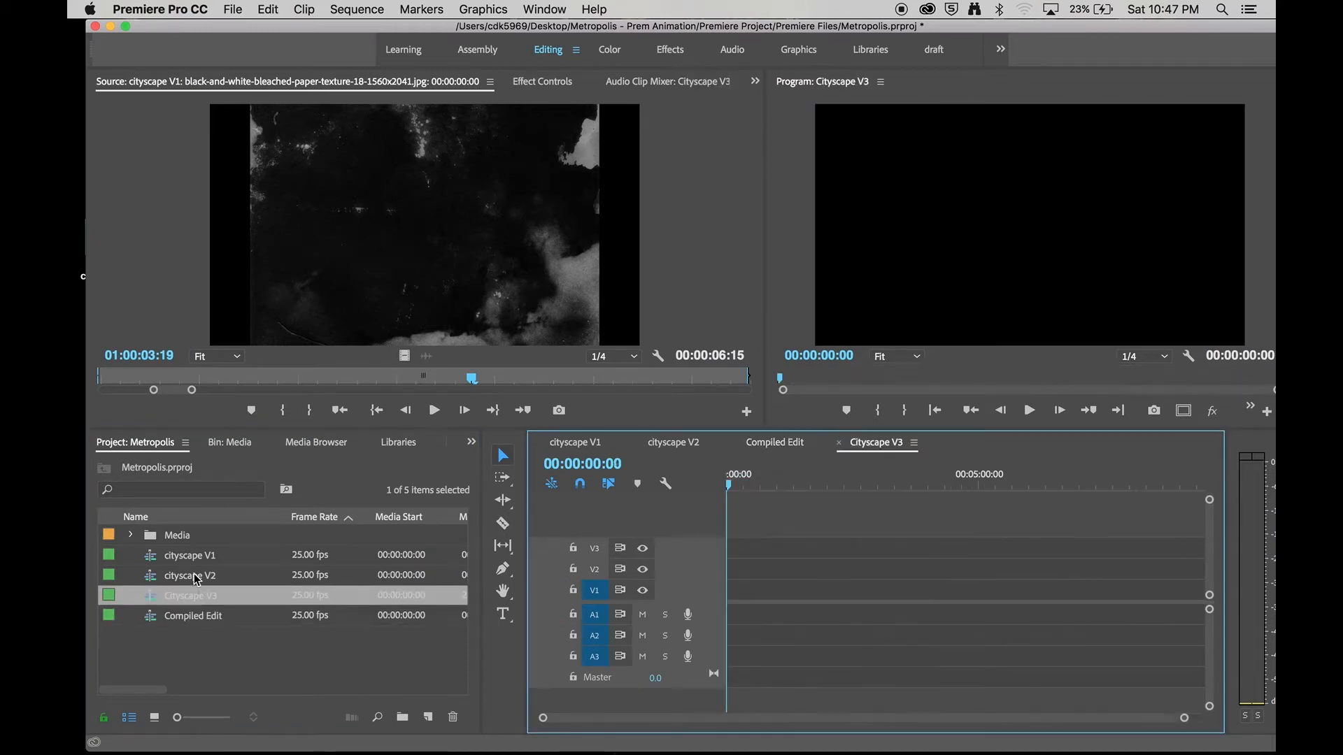
click(195, 577)
double_click(195, 576)
click(198, 557)
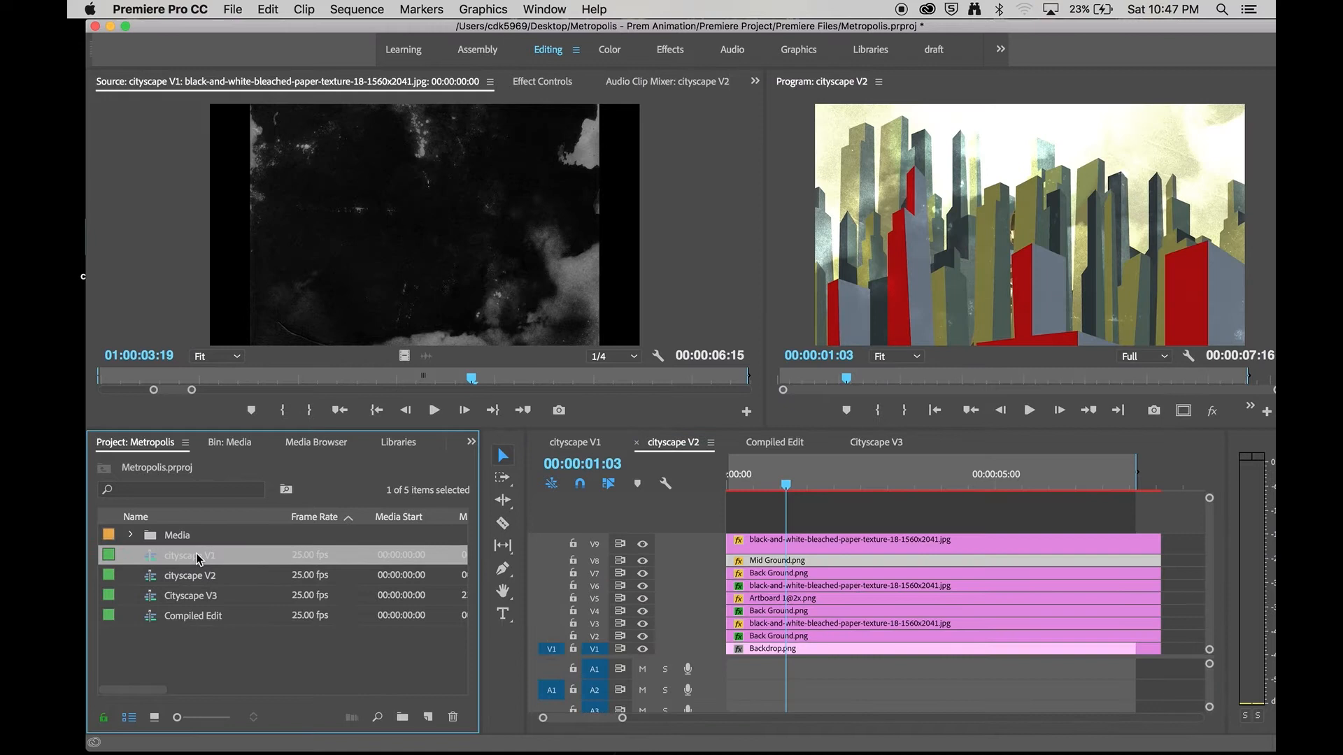
double_click(198, 558)
click(203, 596)
double_click(203, 596)
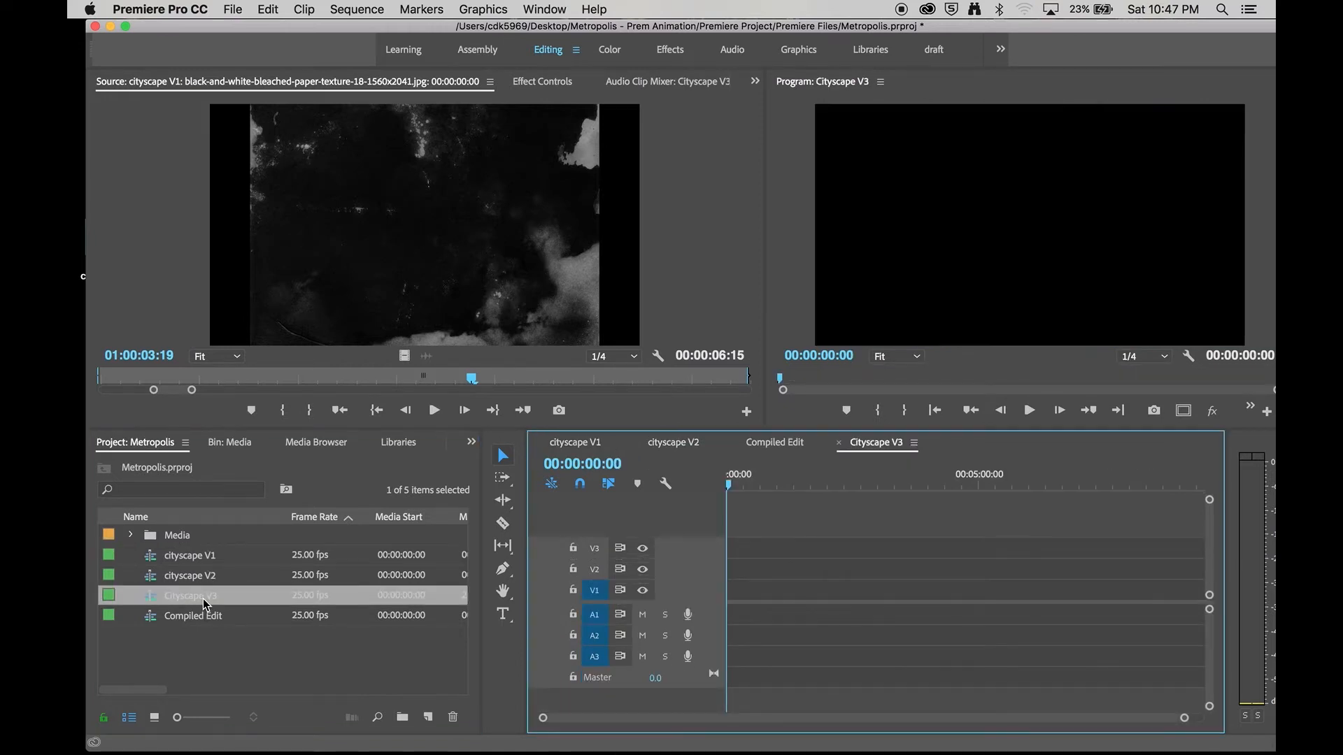
click(240, 647)
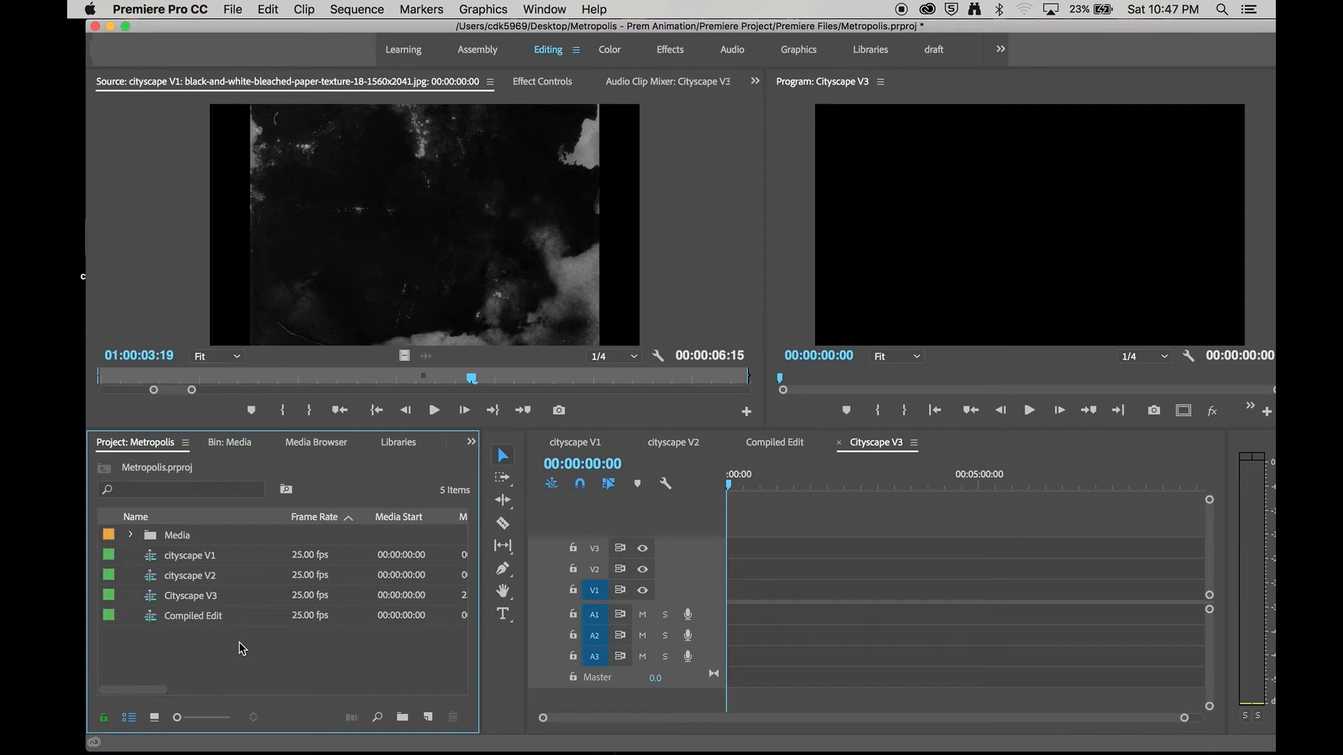
View the layer stack of the cityscape V2 sequence for reference and return to the Cityscape V3 sequence
double_click(175, 570)
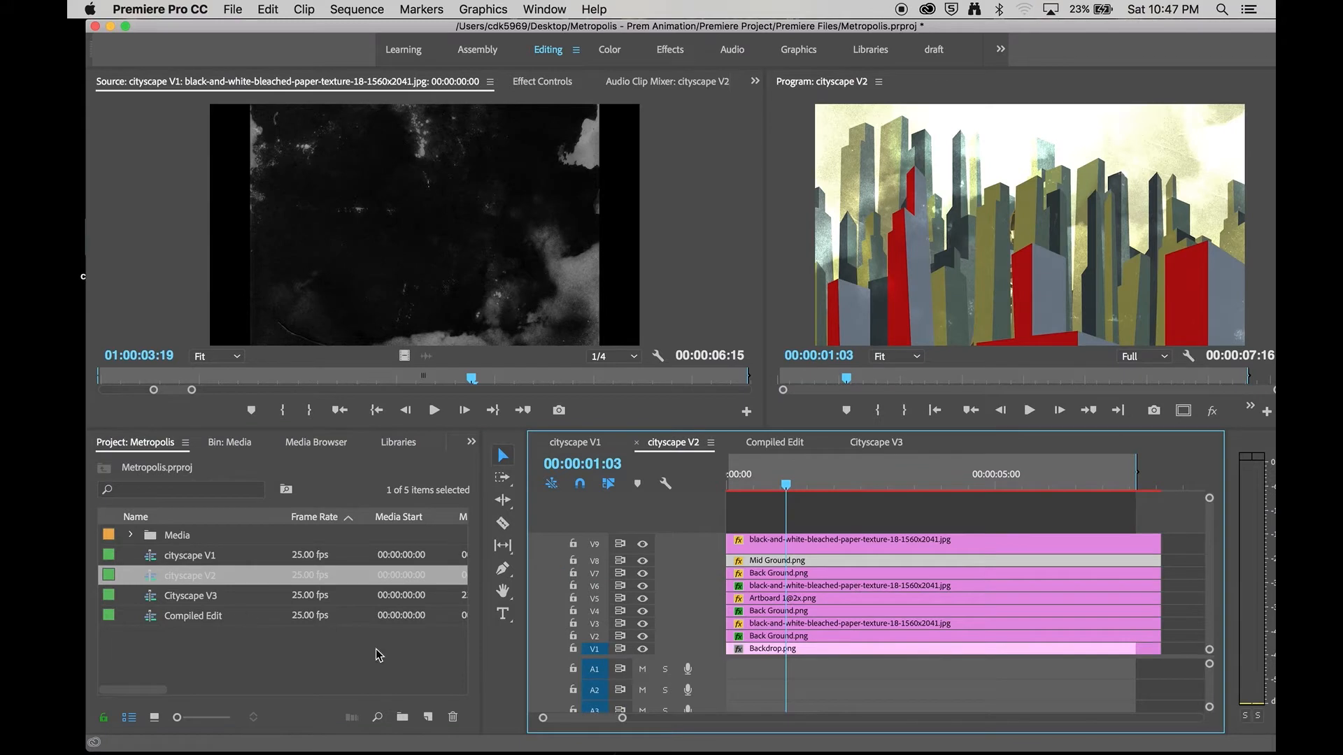
click(274, 645)
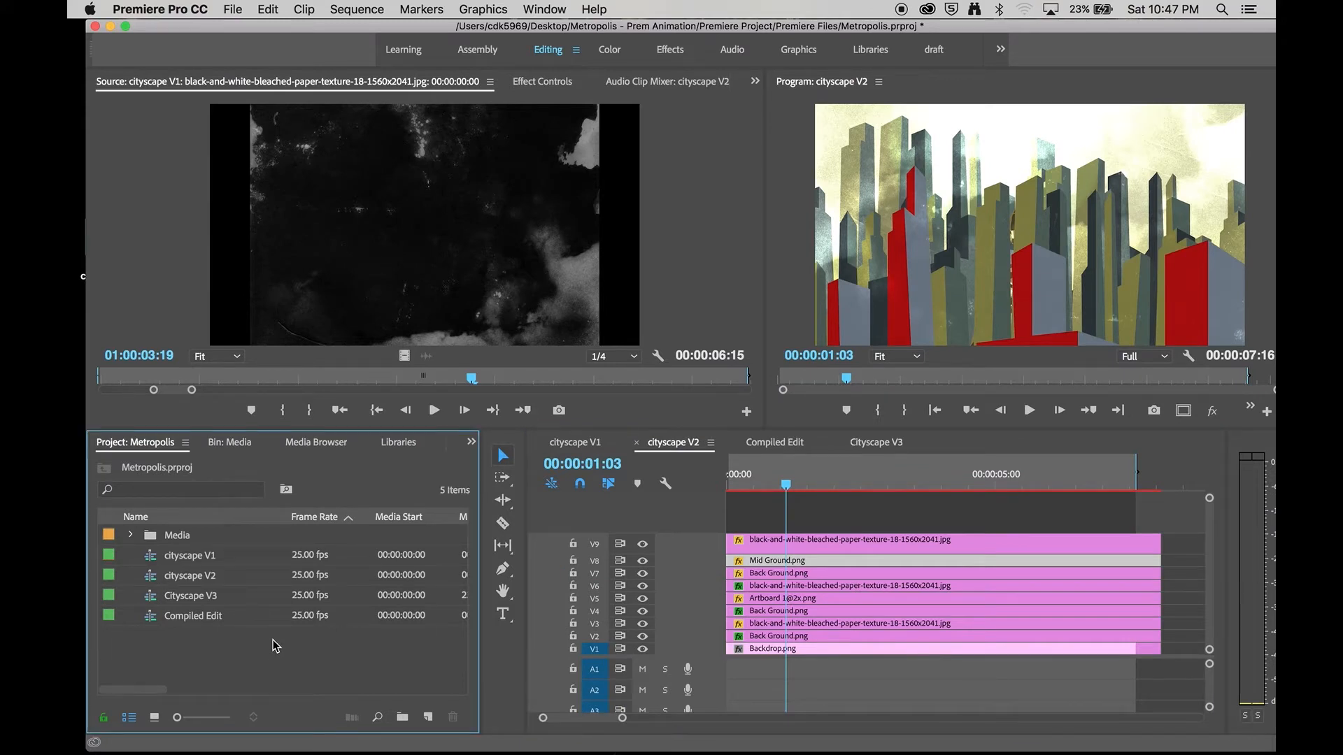
double_click(193, 602)
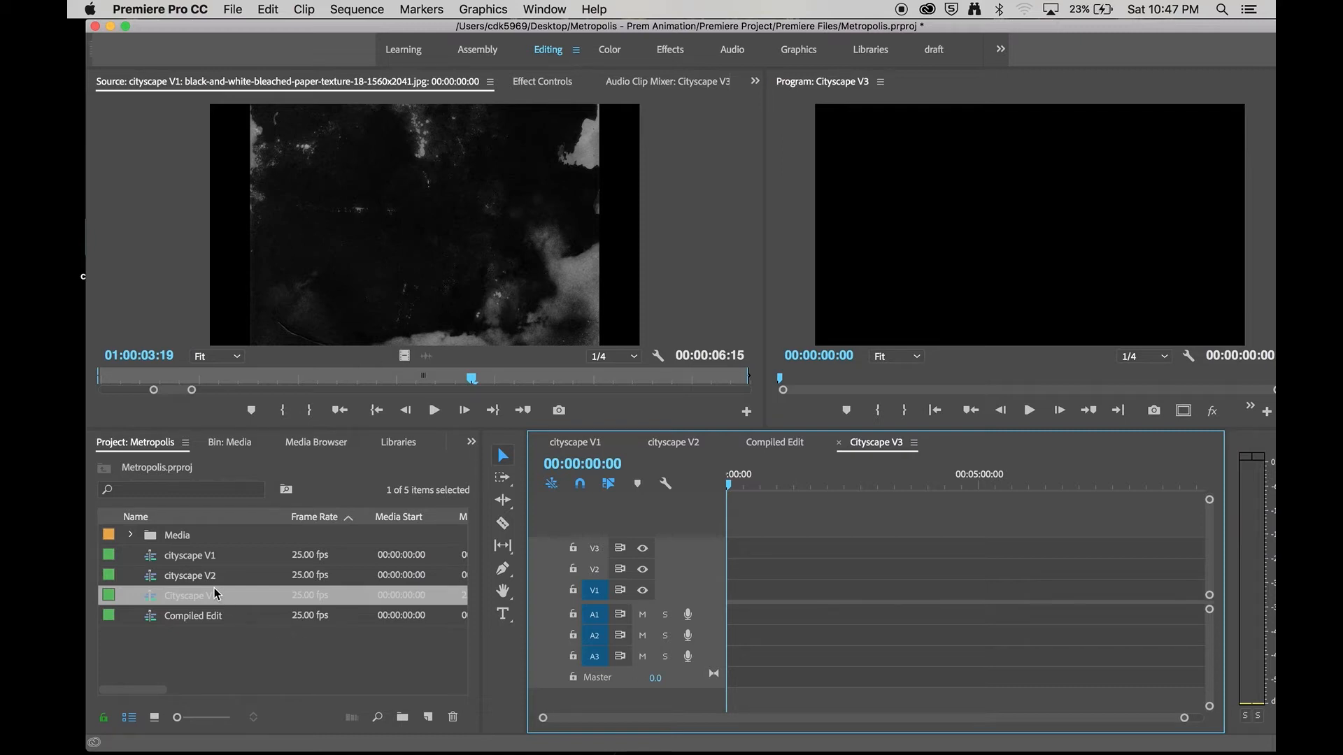
Preview the bleached paper, Scratched Grain.jpg and Surface texture.jpg images in the Textures folder of the Media bin
click(129, 534)
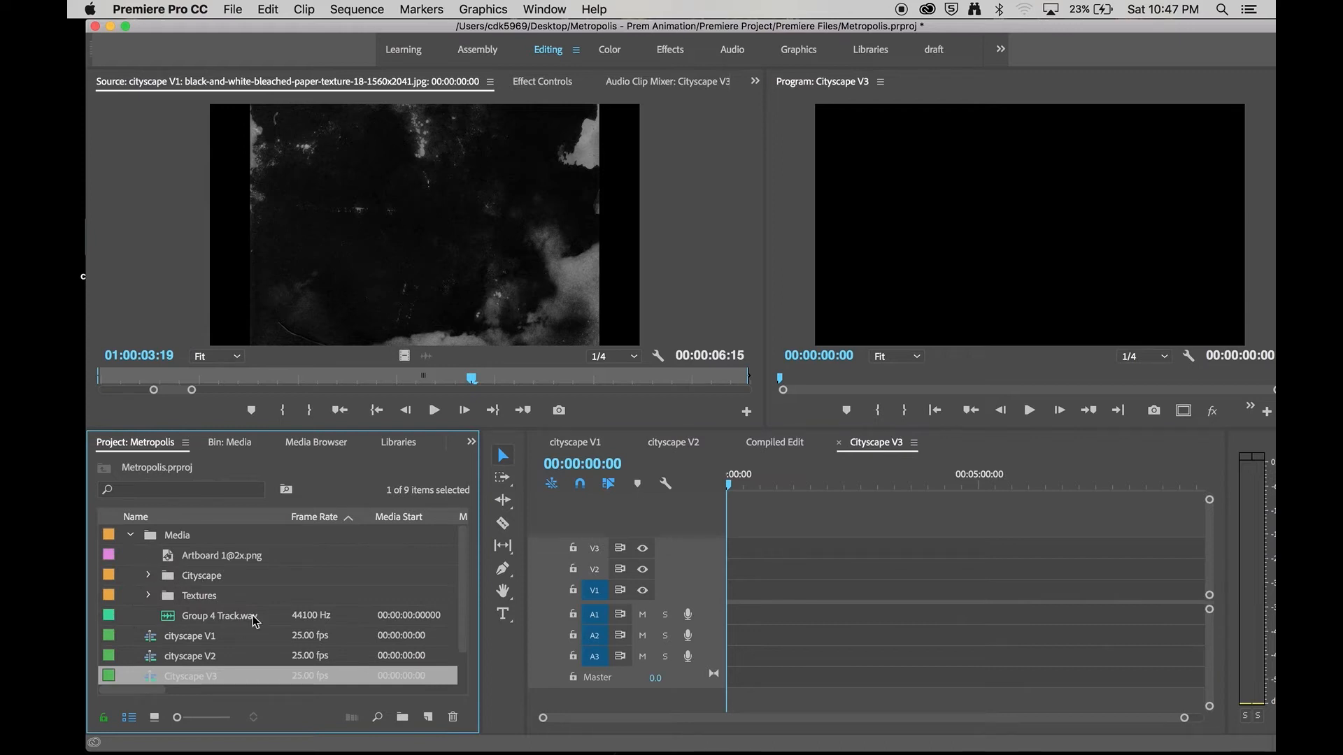
click(149, 596)
double_click(218, 619)
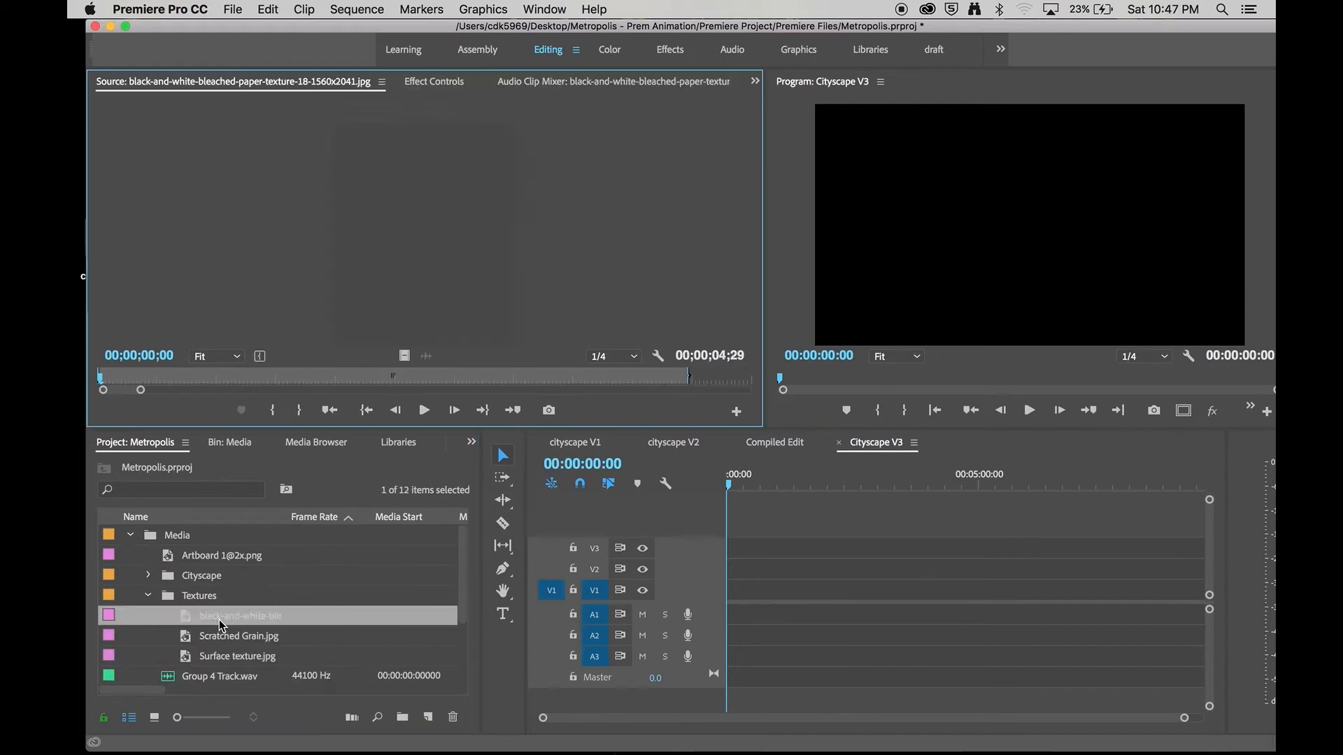
double_click(233, 638)
double_click(240, 659)
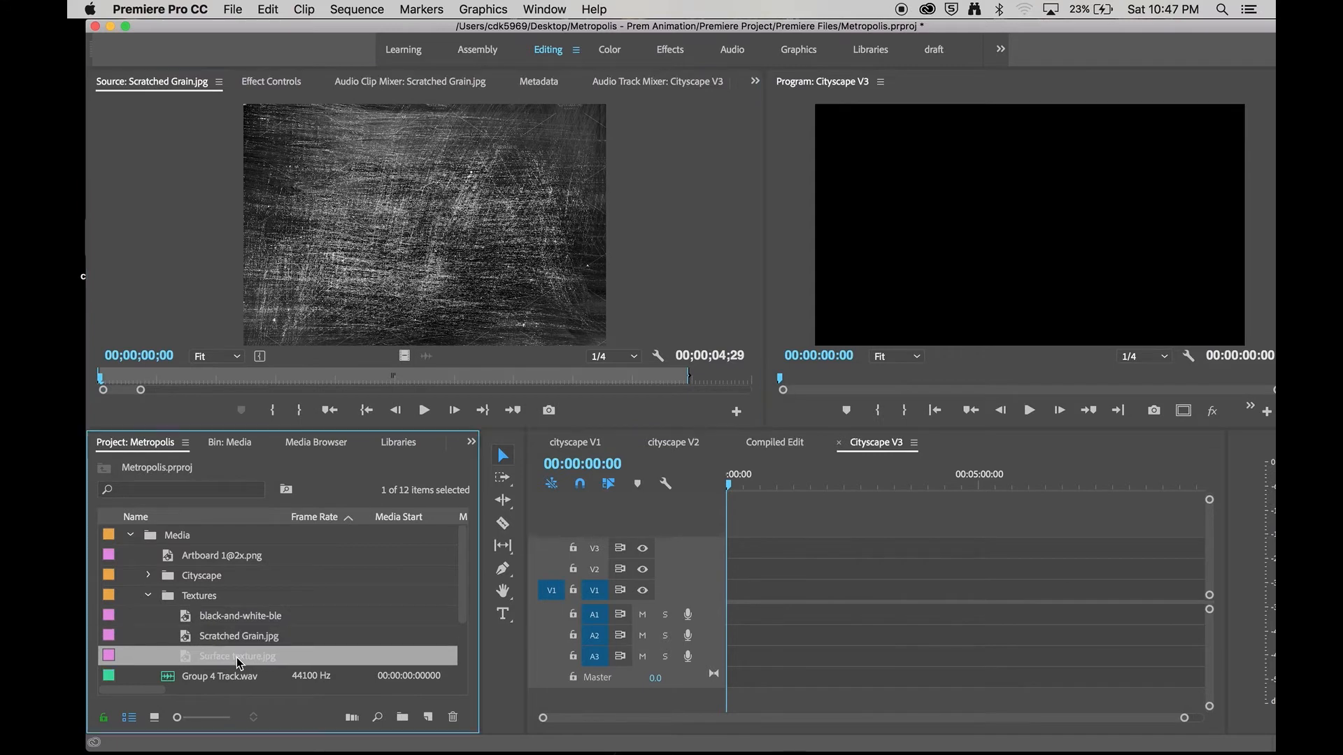
click(155, 596)
Preview the Back Ground, Backdrop, Foreground and Mid Ground images in the Cityscape folder, ending on Backdrop.png
click(149, 576)
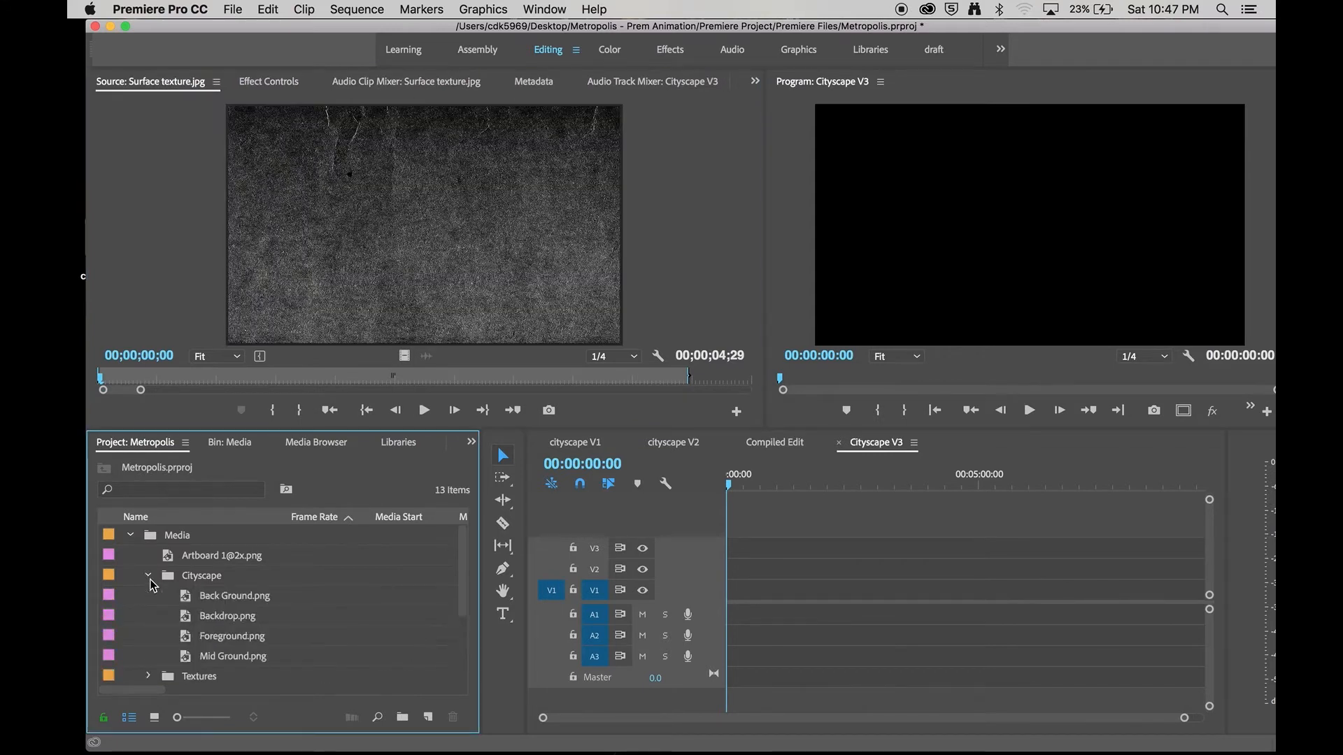
double_click(205, 600)
double_click(218, 618)
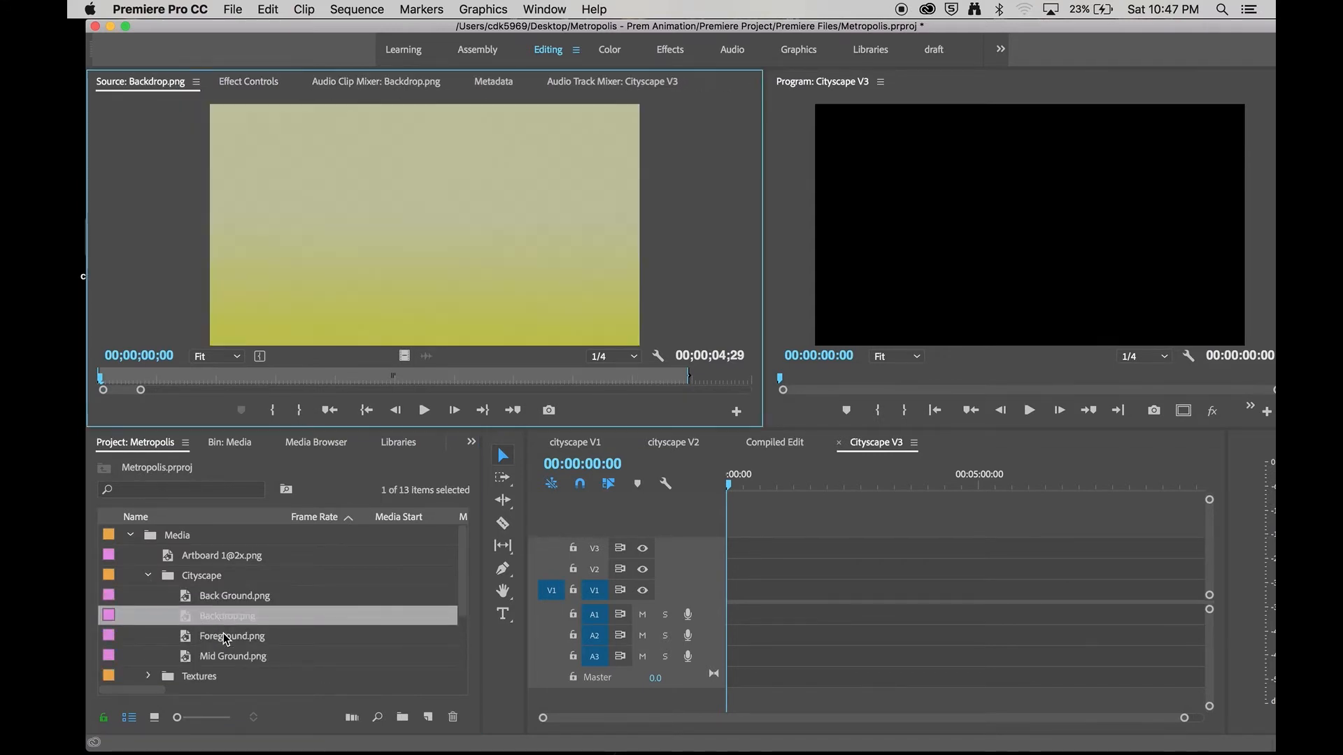
double_click(226, 638)
double_click(231, 658)
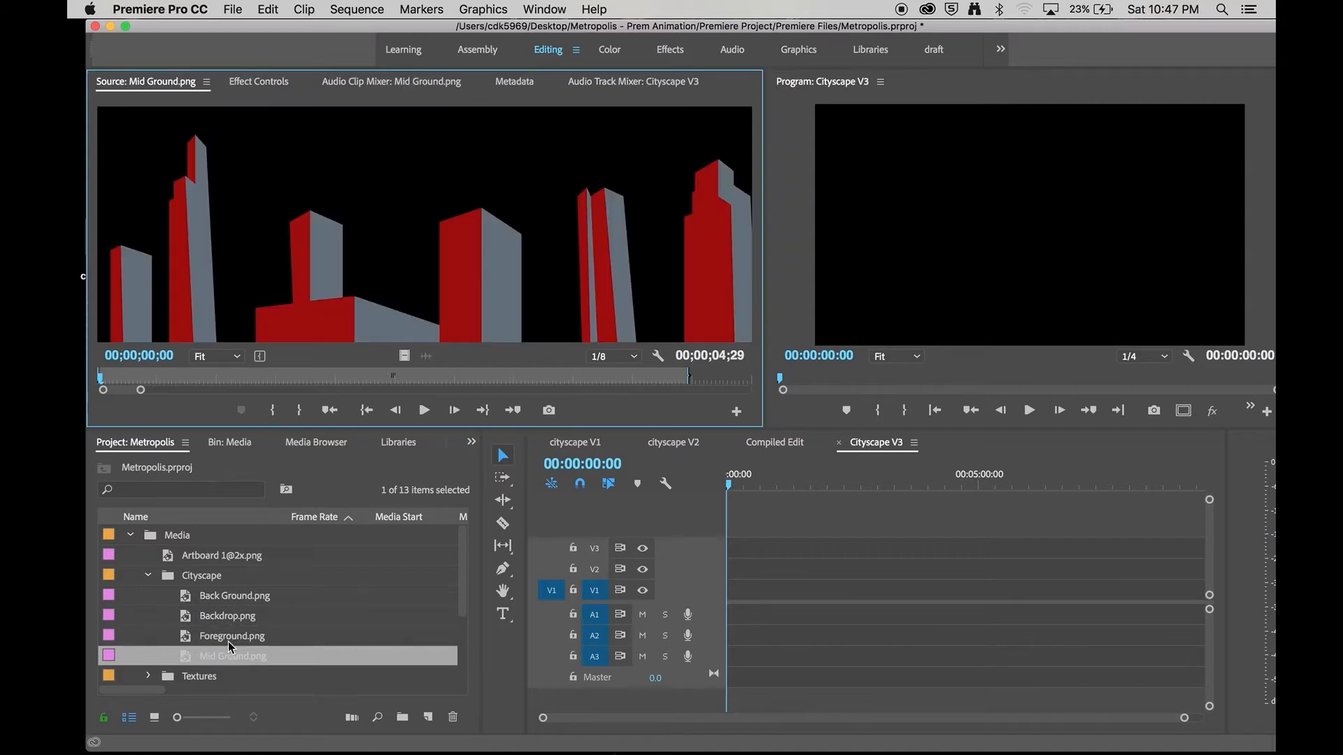
double_click(229, 617)
click(773, 570)
click(1085, 135)
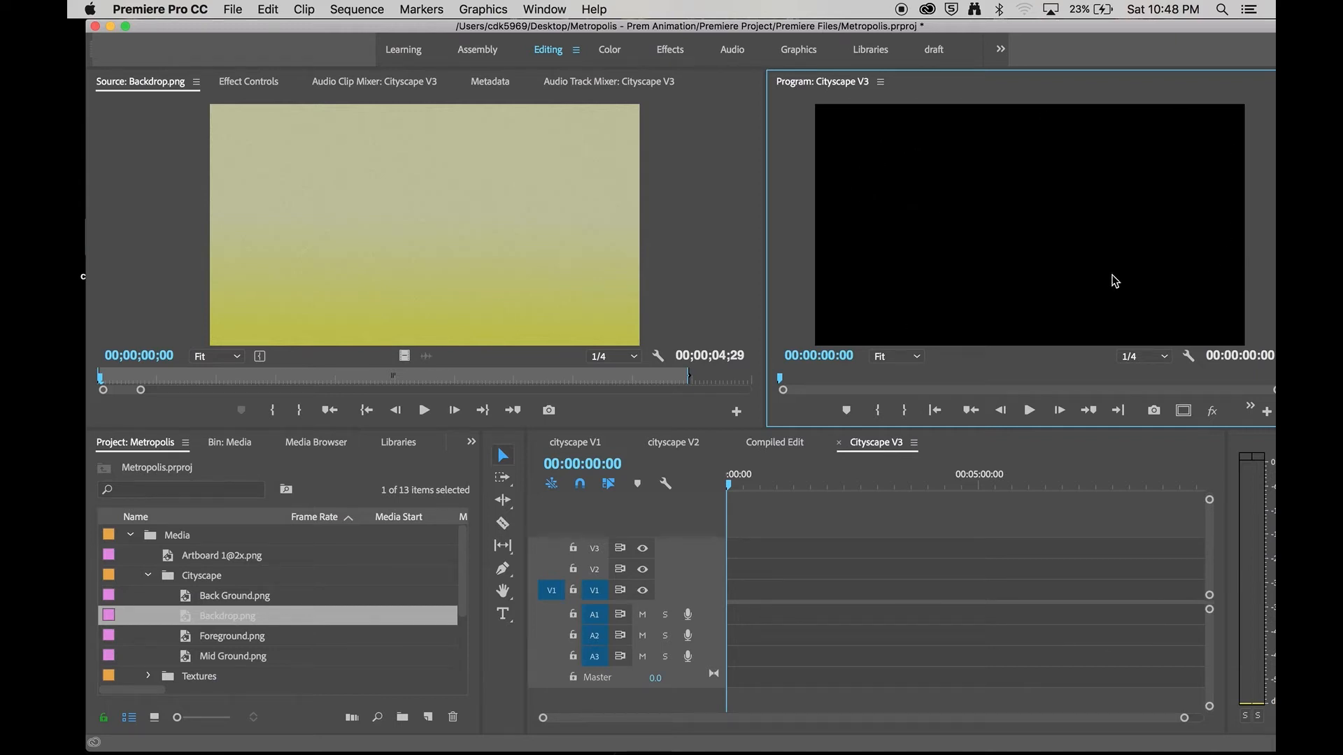
Place Back Ground.png on track V2 at the start of Cityscape V3 and view it at about 00:00:02:13
double_click(237, 635)
double_click(225, 618)
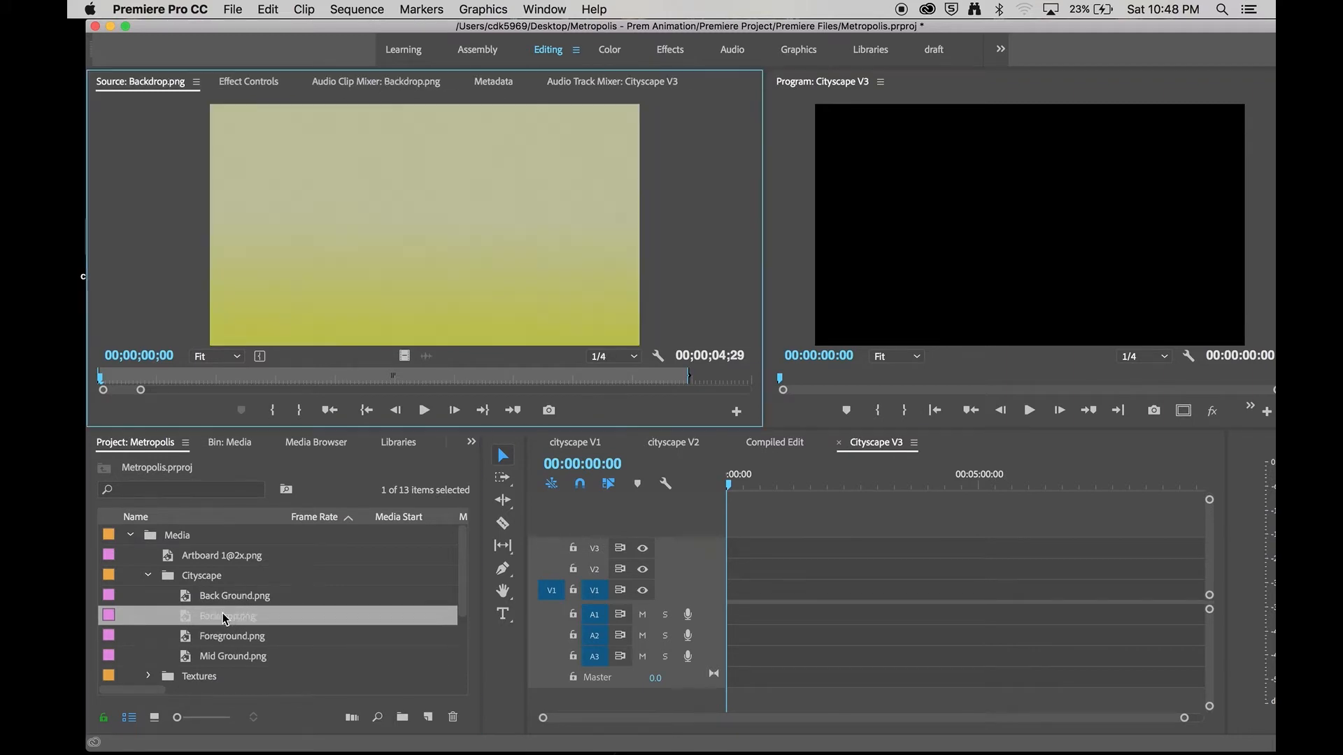
double_click(225, 598)
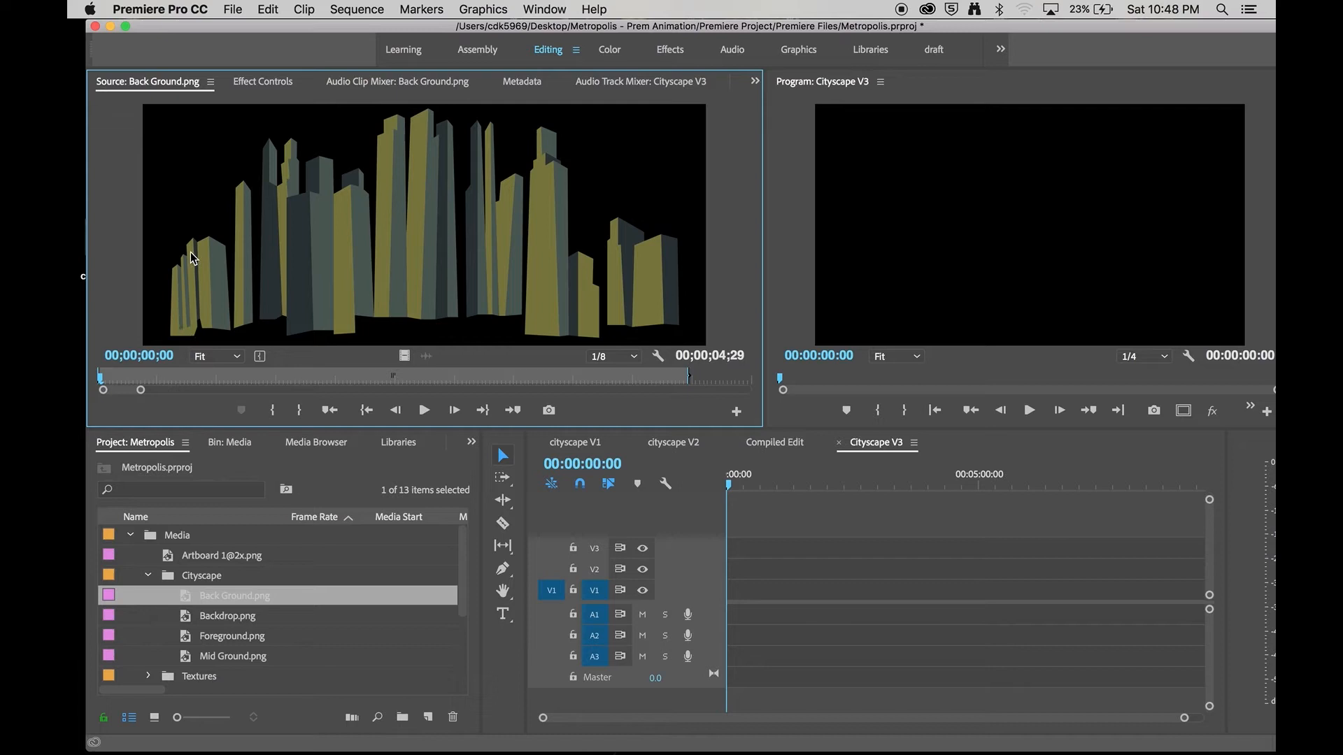
drag(216, 603, 734, 578)
click(760, 480)
click(952, 234)
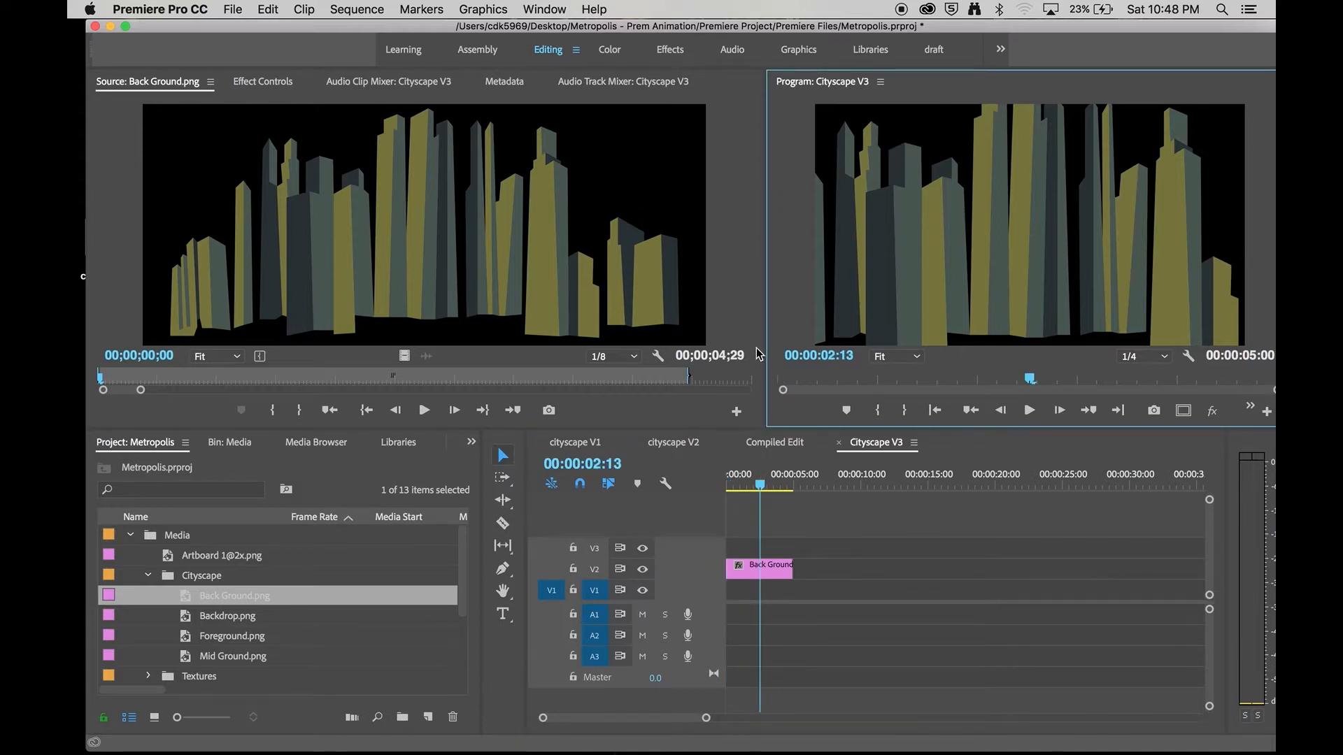
Place Backdrop.png on track V1 at the start of the sequence, directly beneath the Back Ground clip, and select it
click(231, 640)
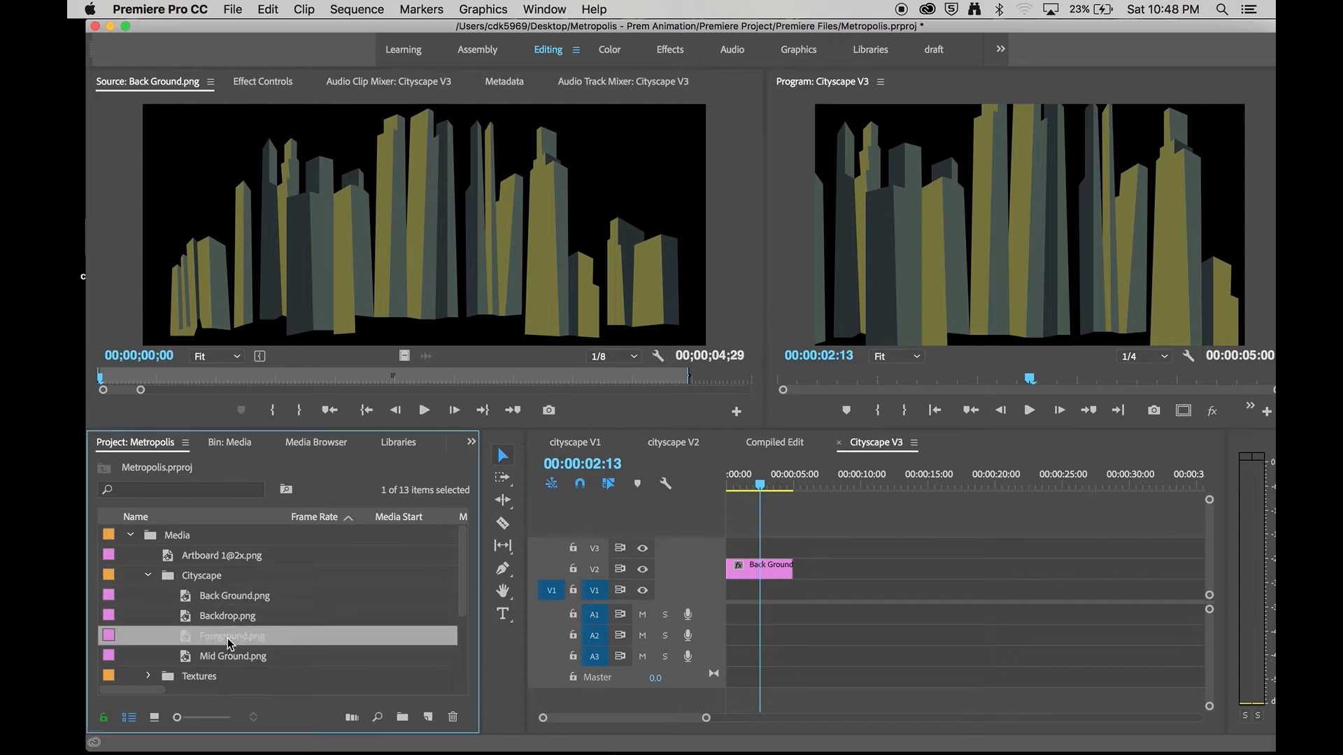
click(222, 600)
drag(224, 616, 731, 598)
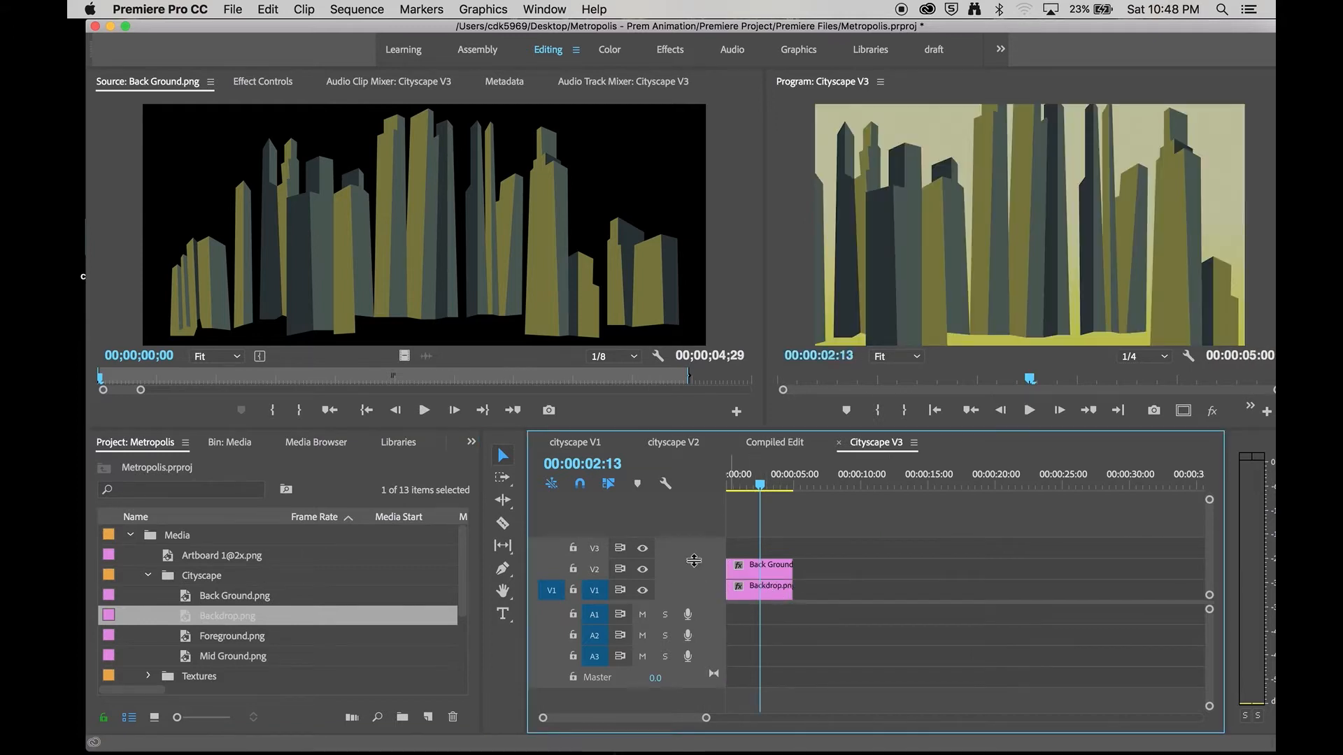
click(762, 588)
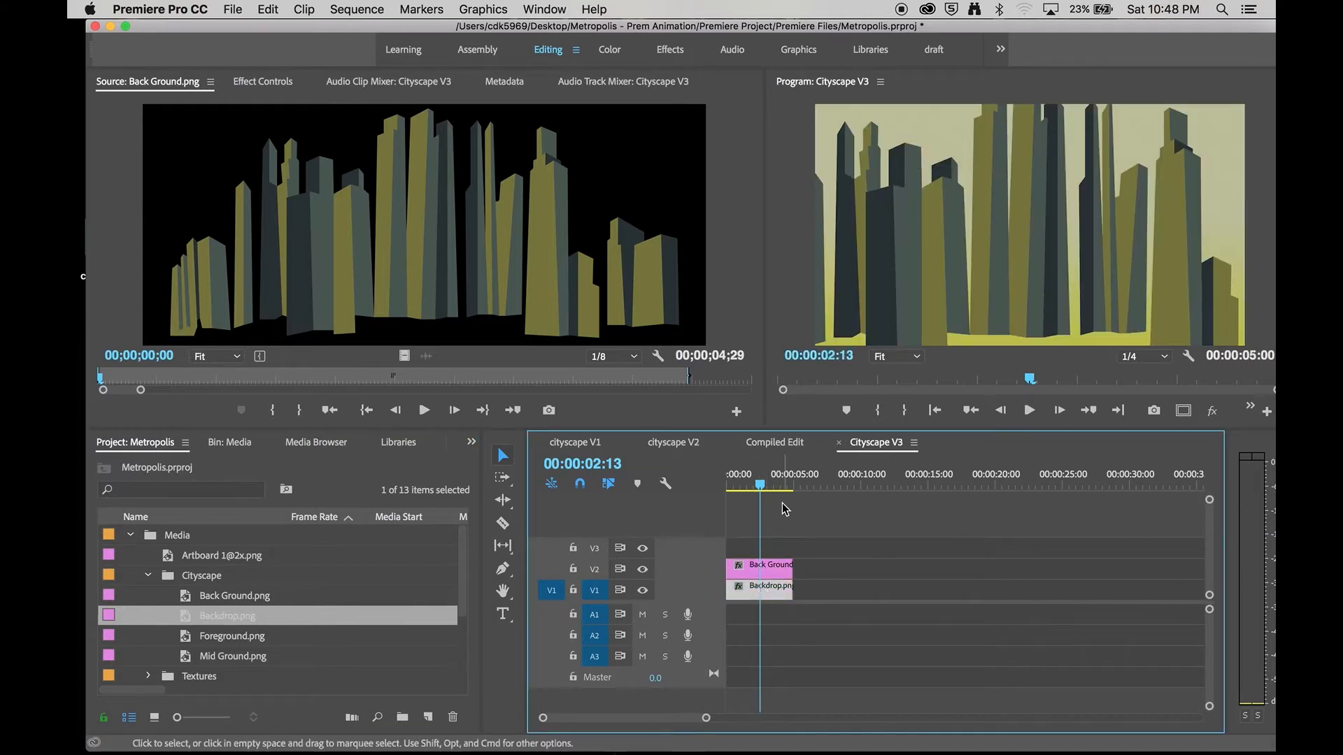
Toggle the output of tracks V1 and V2 off and on to check what each layer contributes
click(643, 591)
click(643, 591)
click(644, 591)
click(644, 591)
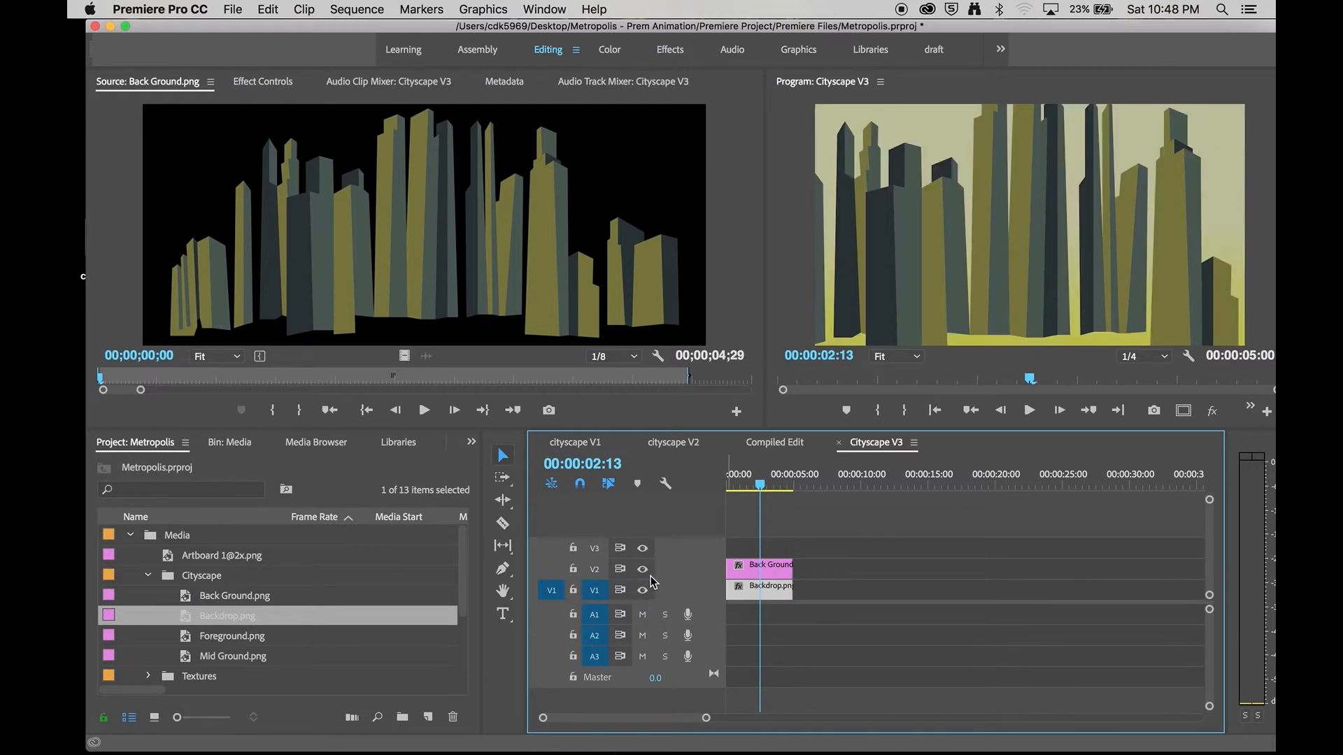
click(644, 570)
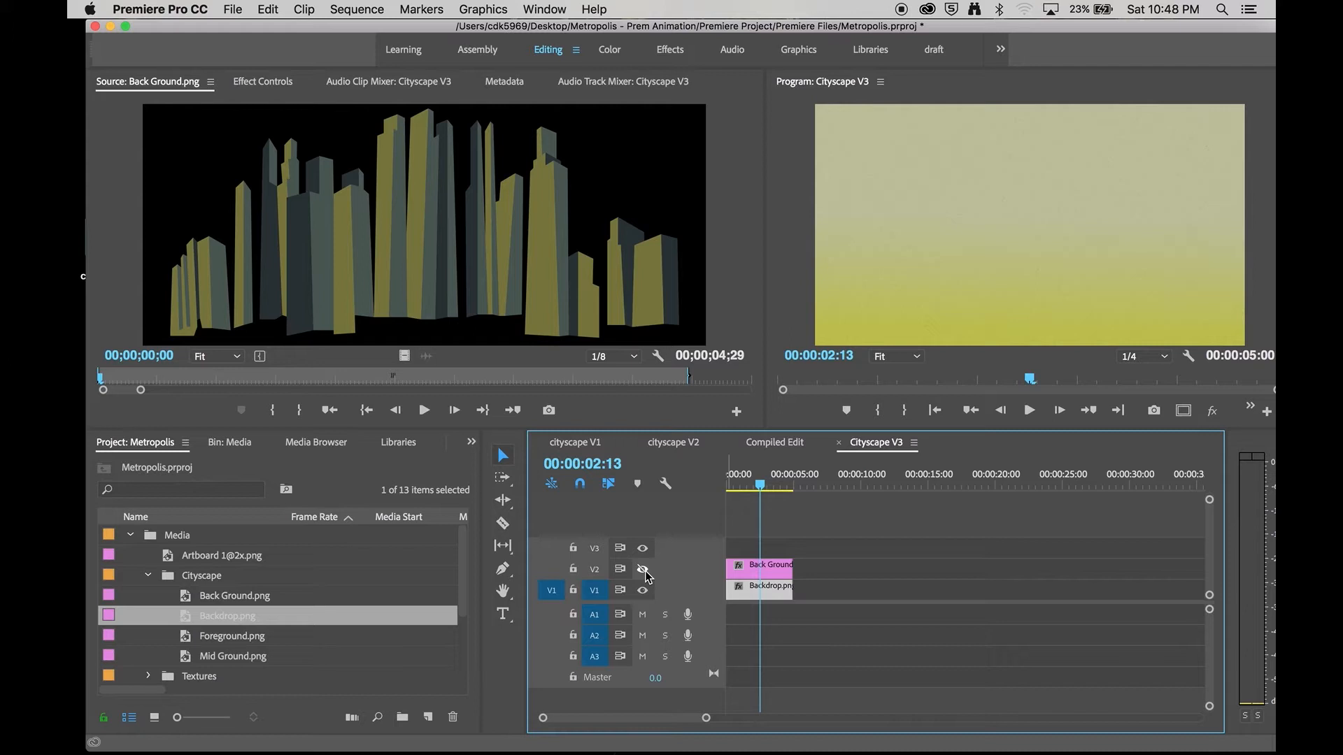
click(644, 570)
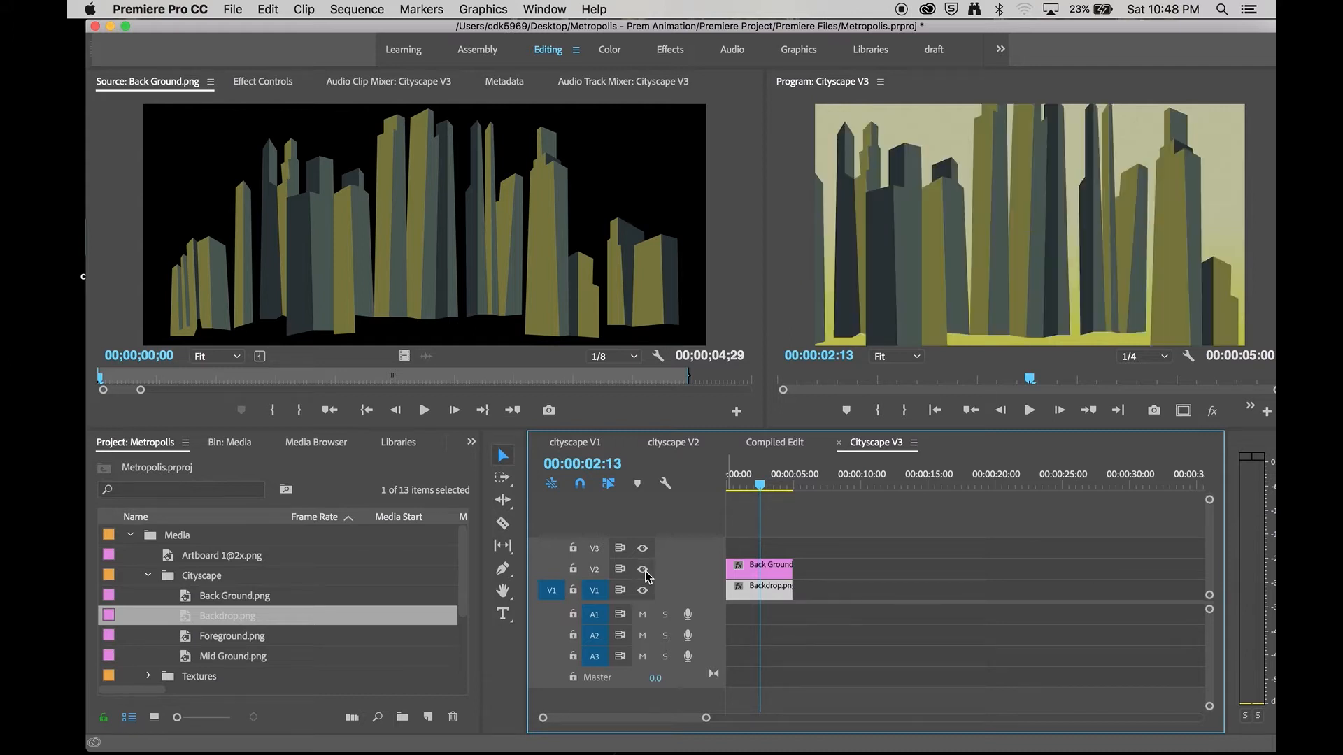
Select the Back Ground clip on track V2 and show its Effect Controls
click(764, 576)
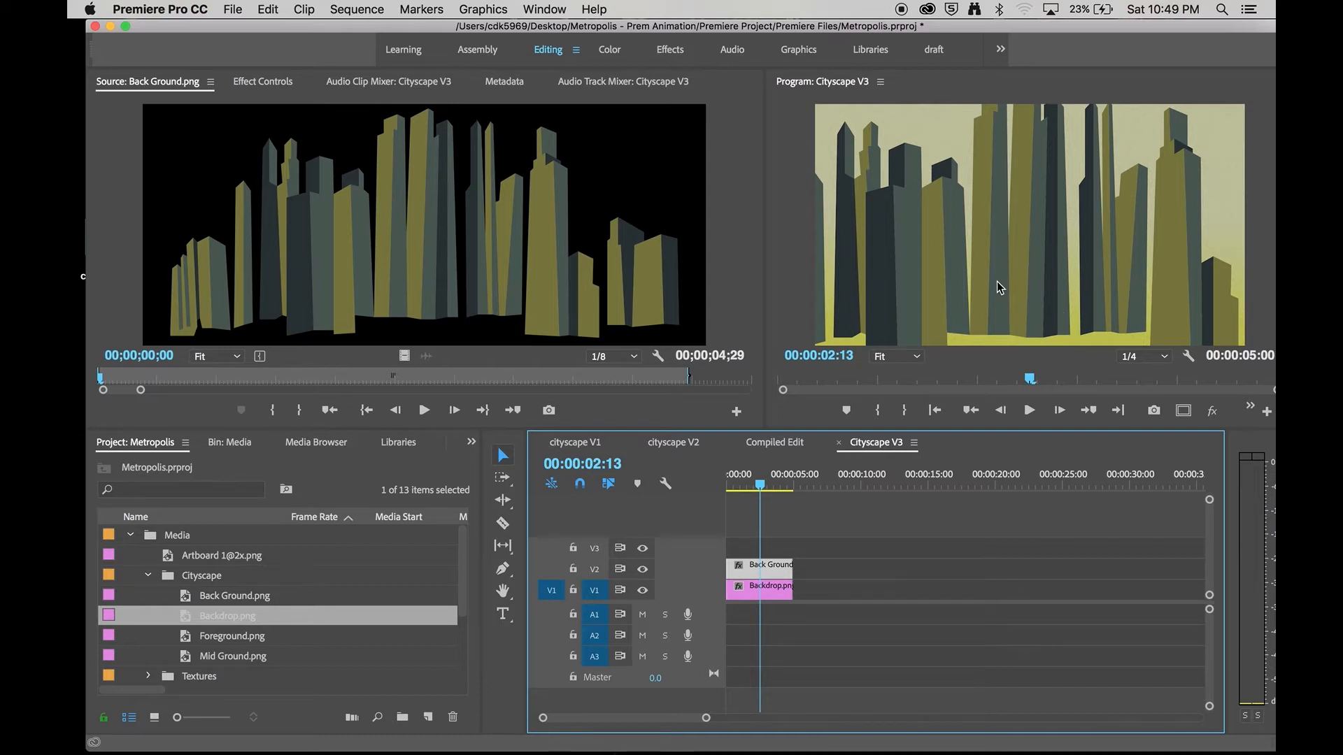
click(854, 521)
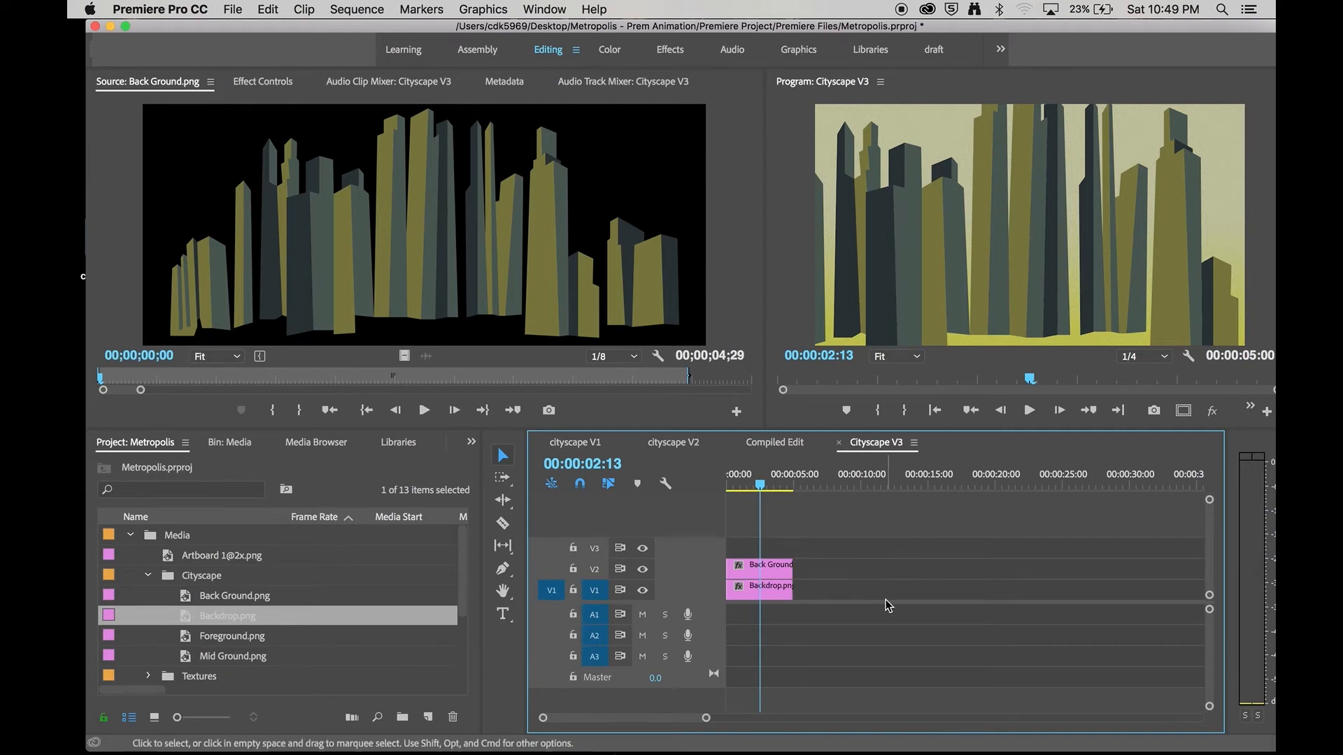
click(782, 572)
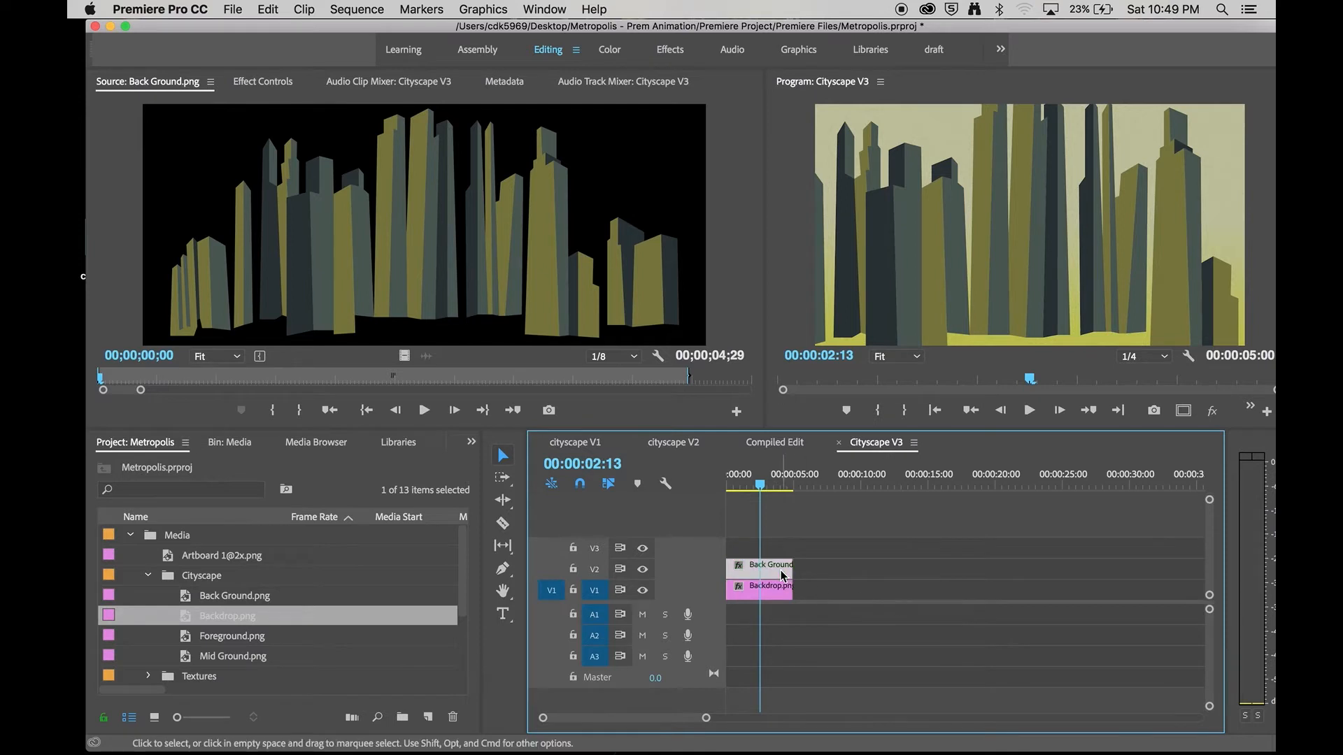
click(286, 86)
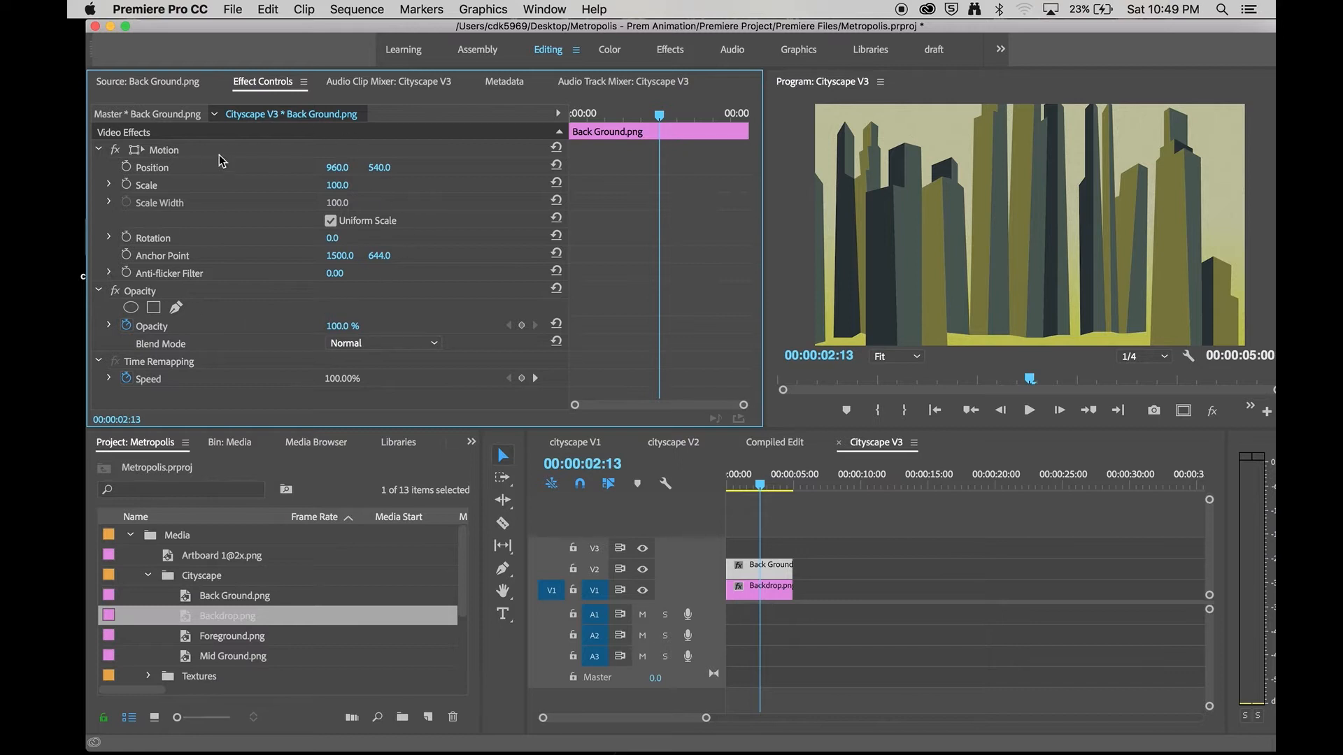
Switch between the Back Ground and Backdrop clips and examine the Back Ground clip's Motion and Opacity effects at about 00:00:02:06
click(768, 568)
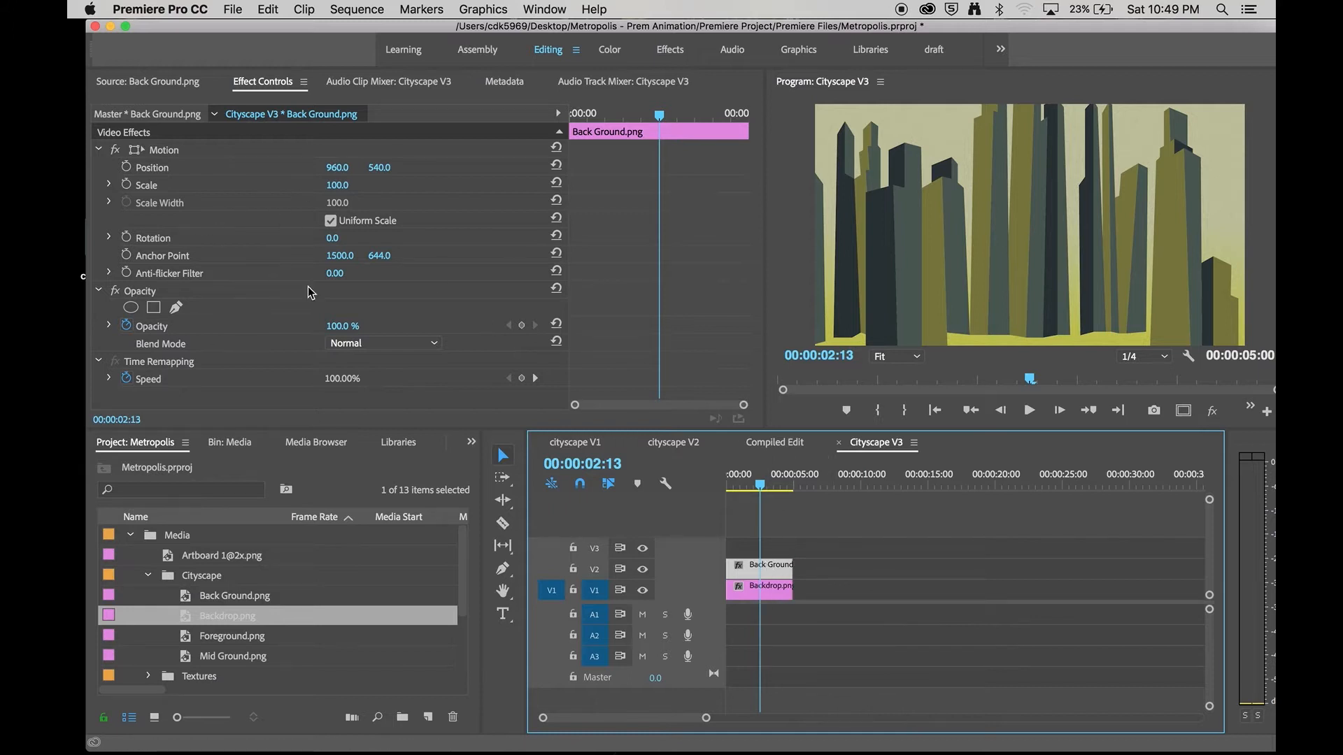
click(837, 570)
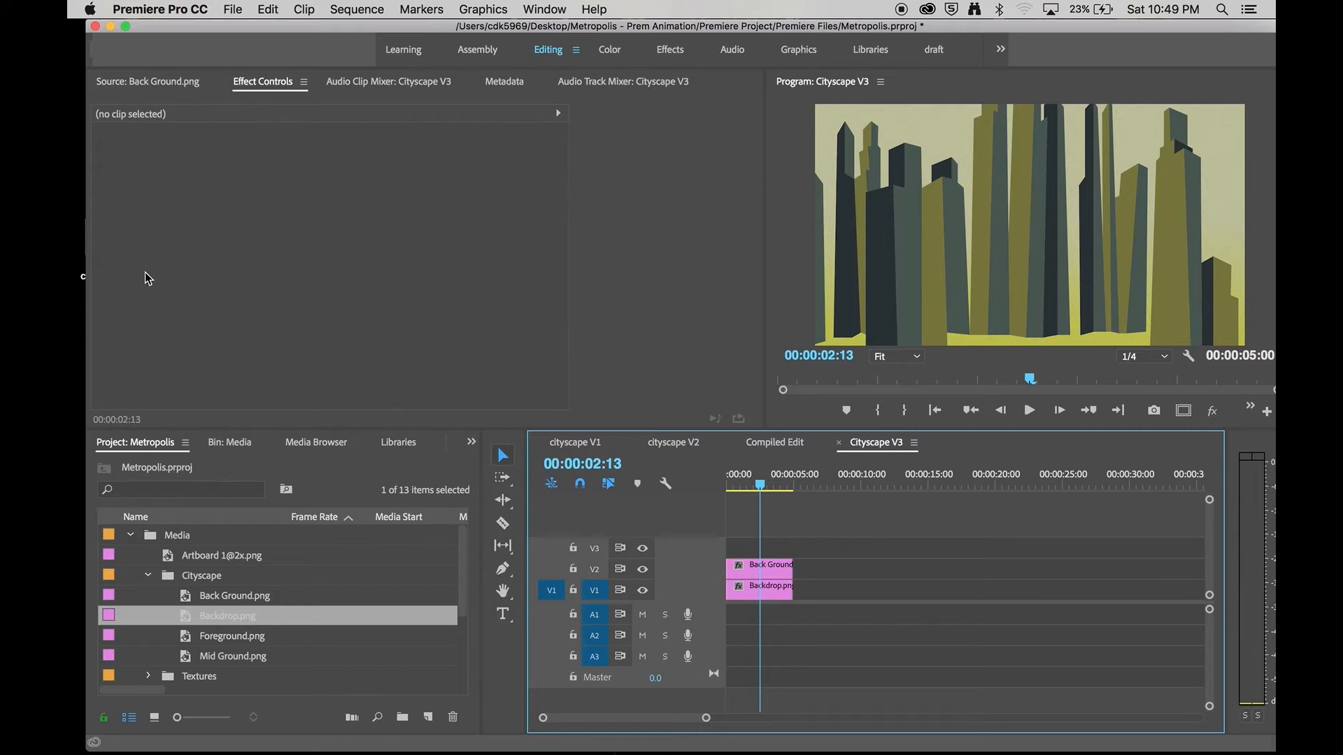
click(749, 570)
click(755, 593)
click(756, 570)
mouse_move(769, 482)
mouse_down()
mouse_move(820, 484)
mouse_move(757, 490)
mouse_up()
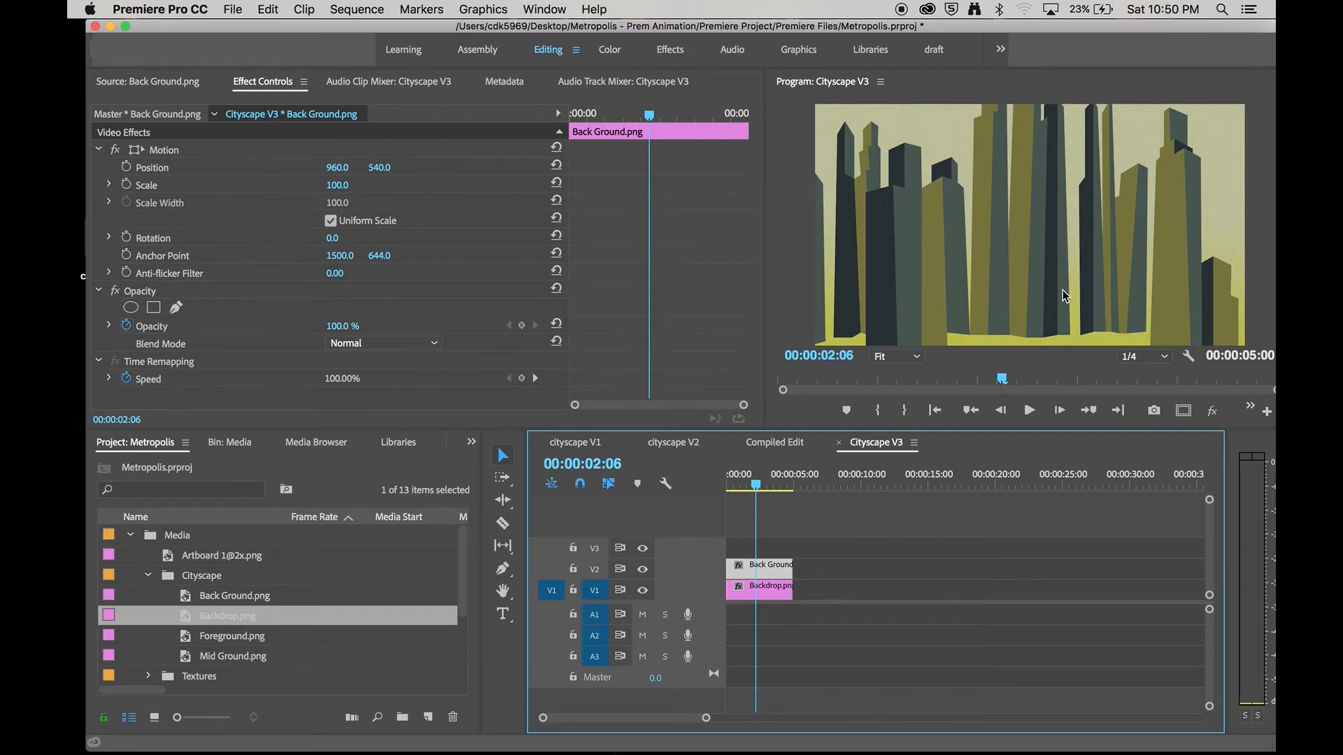
click(174, 158)
click(143, 300)
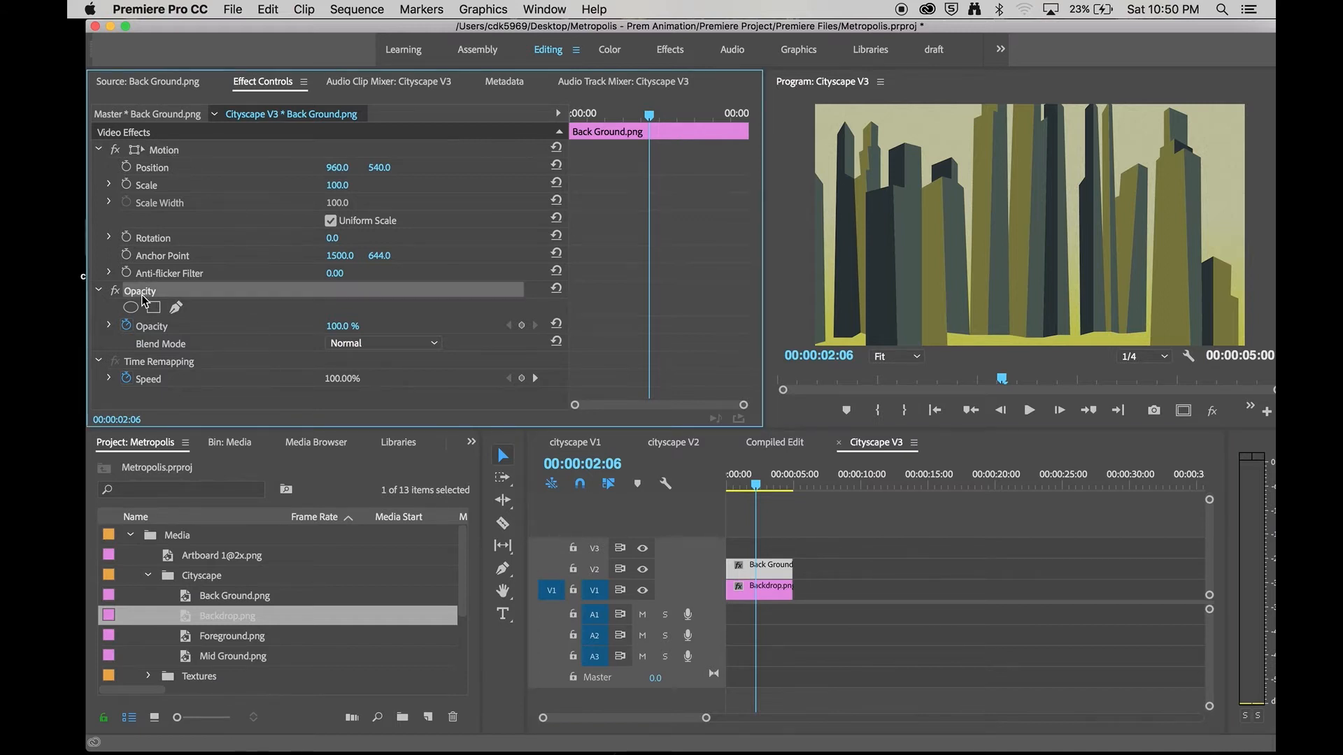
Review the Back Ground clip's Motion properties Position, Scale and Rotation, and its Opacity effect
click(175, 157)
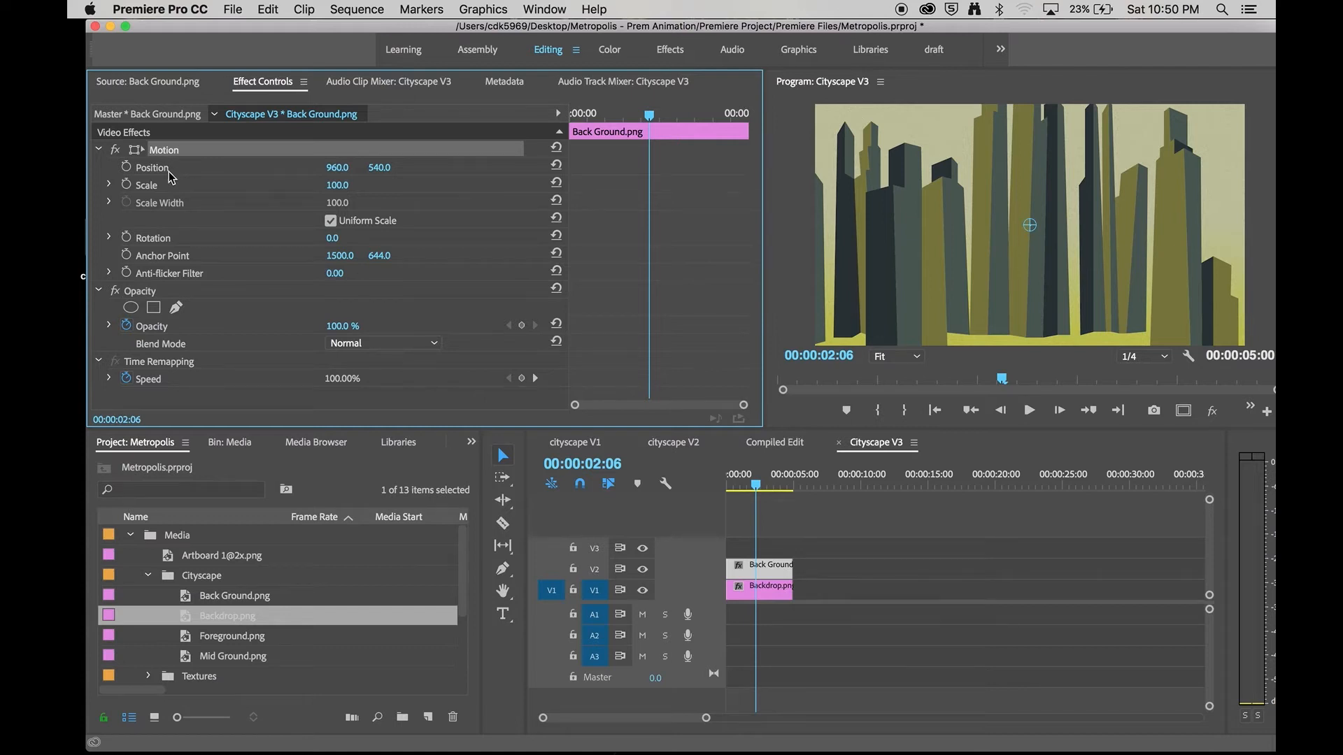
click(165, 172)
click(168, 188)
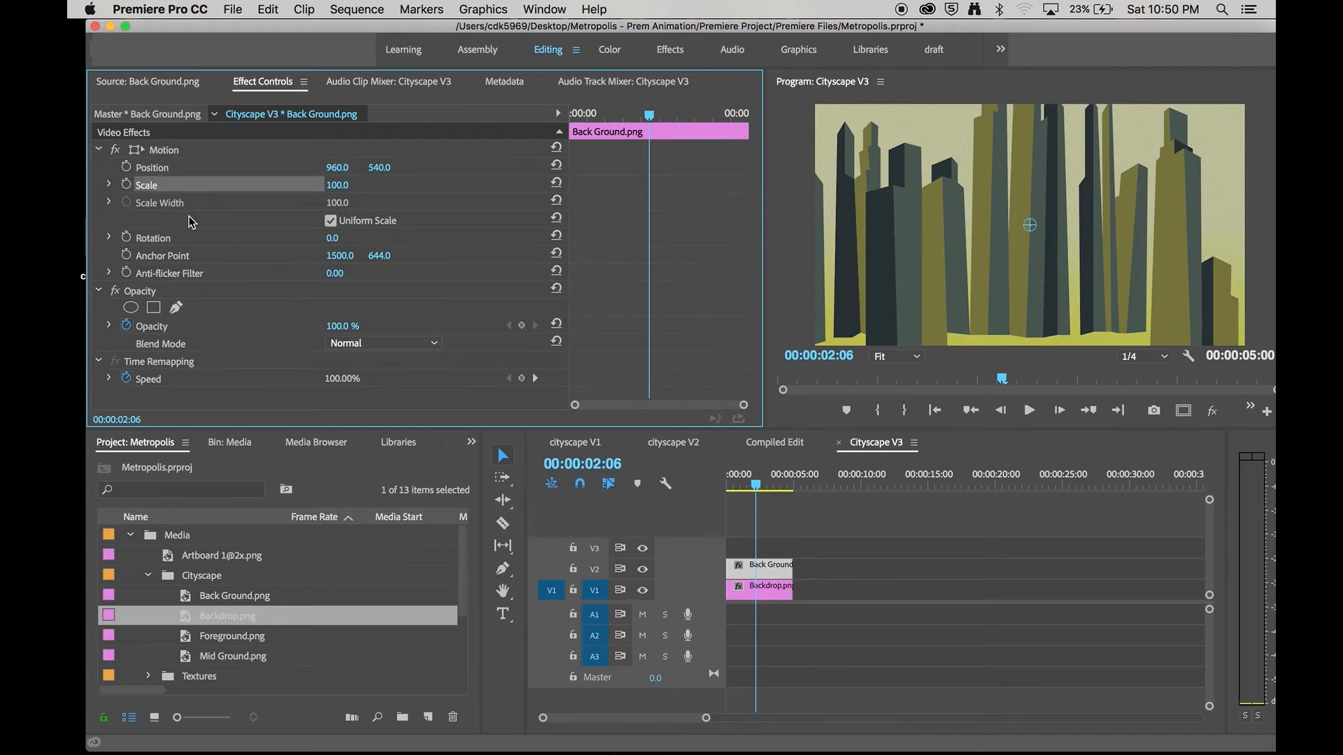
click(166, 240)
click(153, 293)
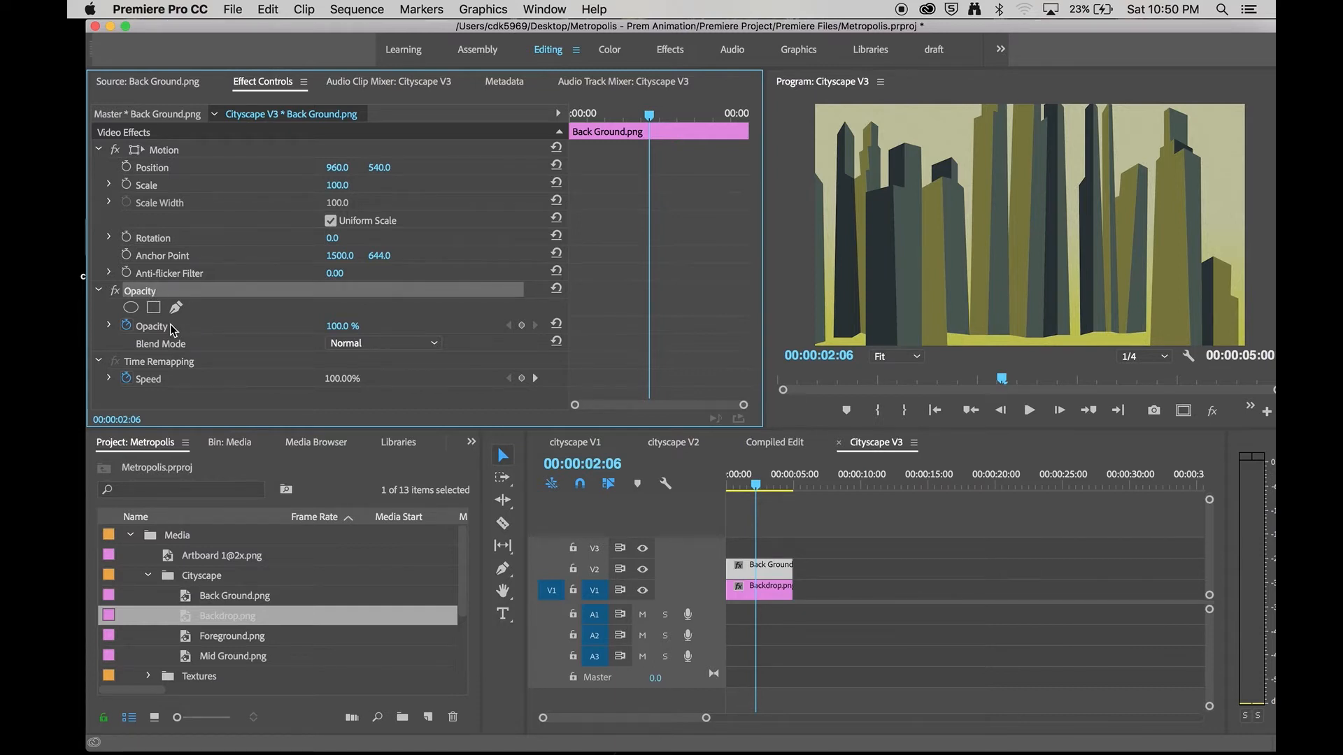
Adjust the Back Ground clip's Opacity value at 00:00:02:06 and look through the available blend modes
mouse_move(337, 329)
mouse_down()
mouse_move(323, 329)
mouse_move(346, 328)
mouse_up()
click(386, 344)
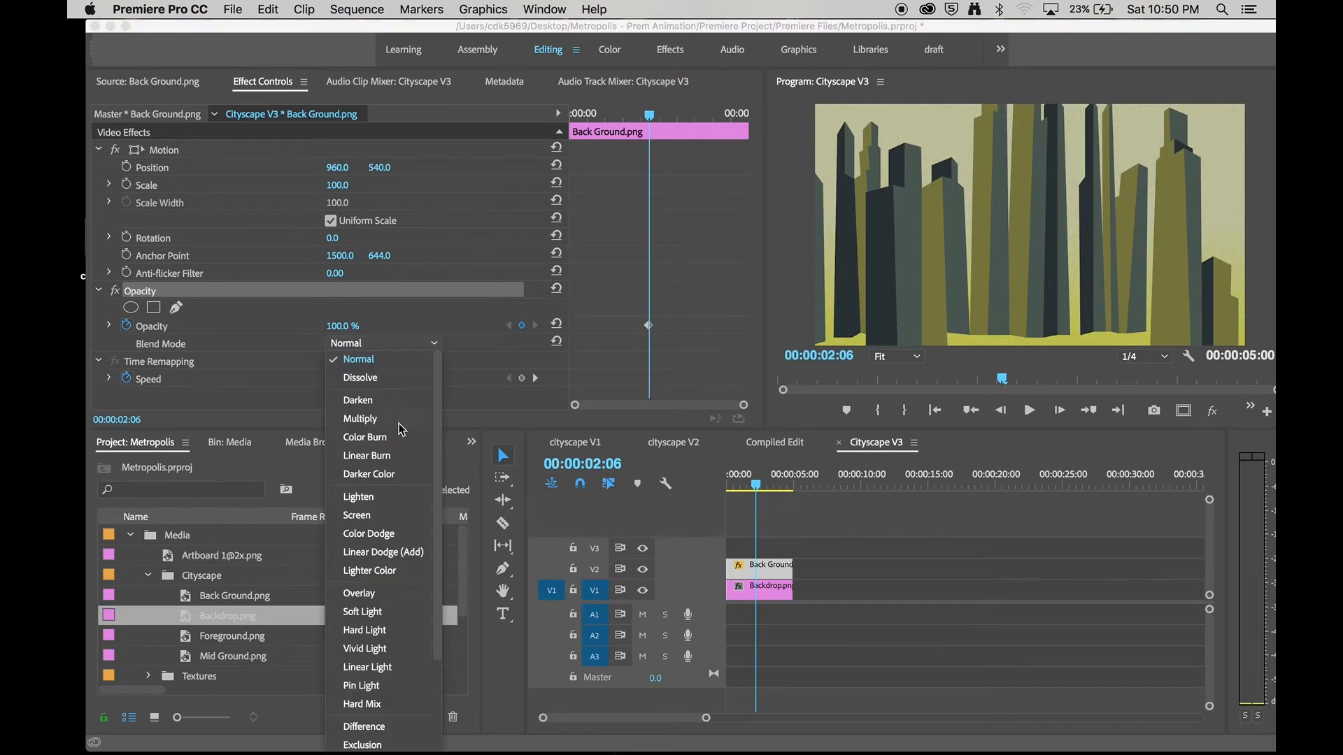
scroll(390, 502, down, 3)
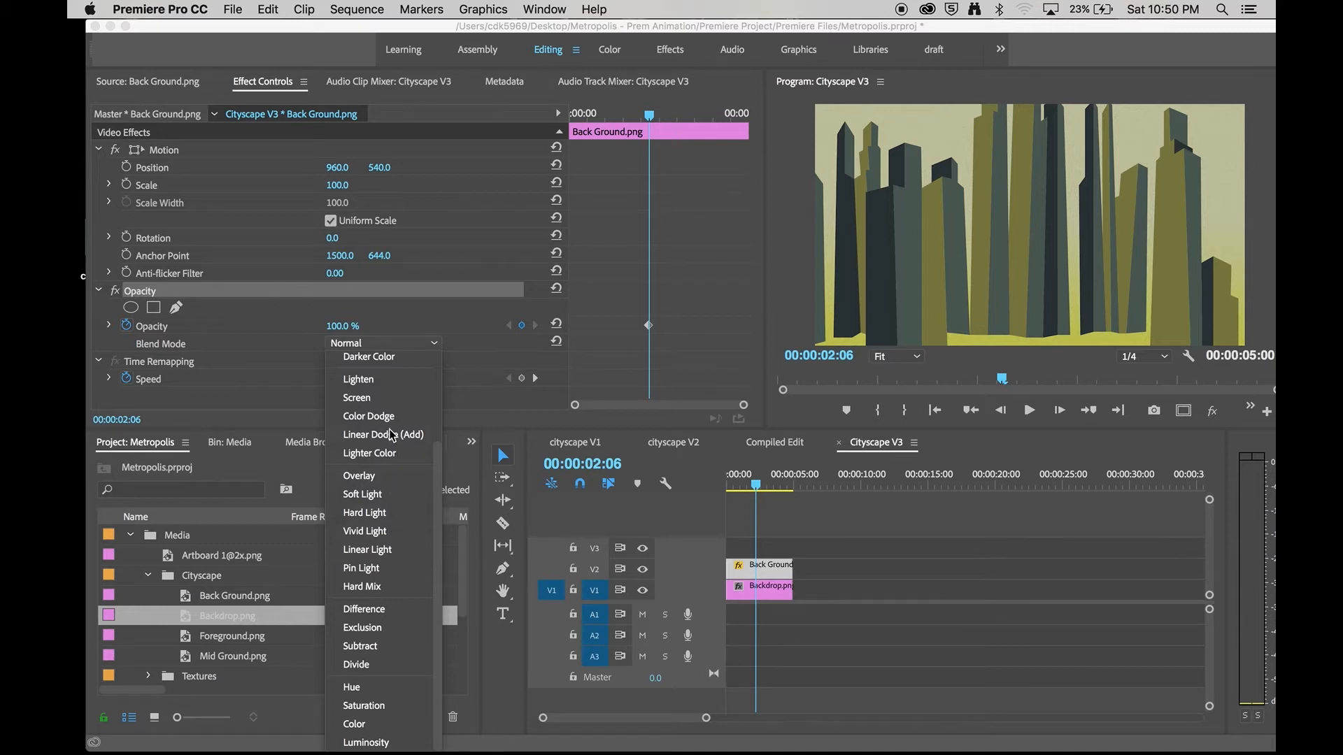
scroll(392, 435, up, 3)
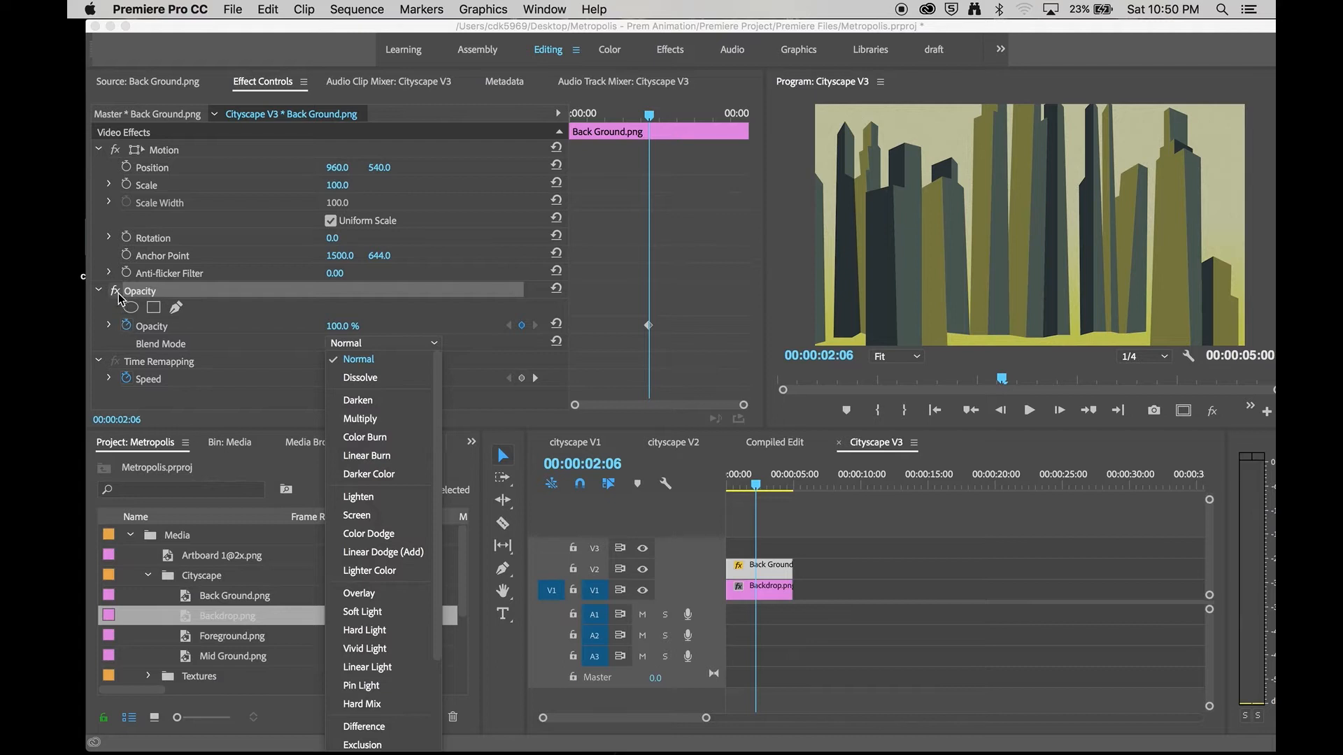
Turn off Opacity keyframing on the Back Ground clip and delete its existing Opacity keyframes
click(126, 325)
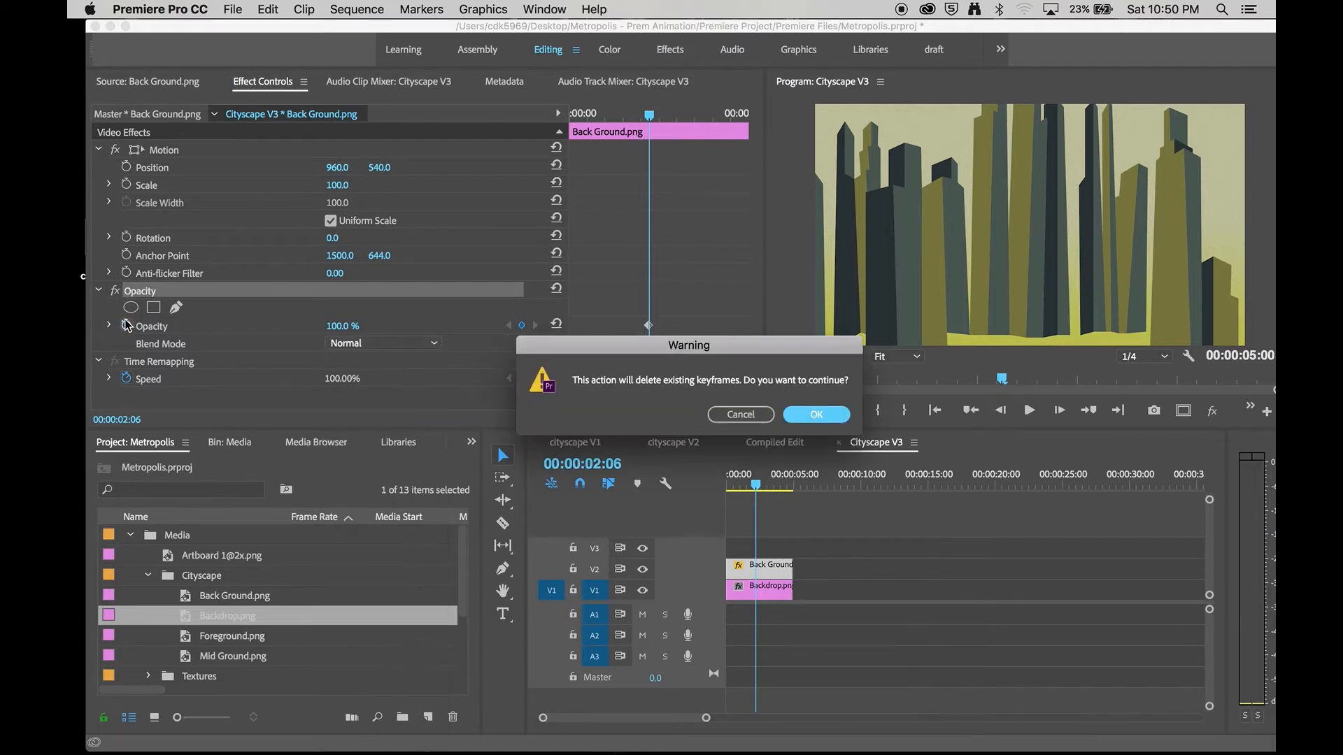
click(817, 415)
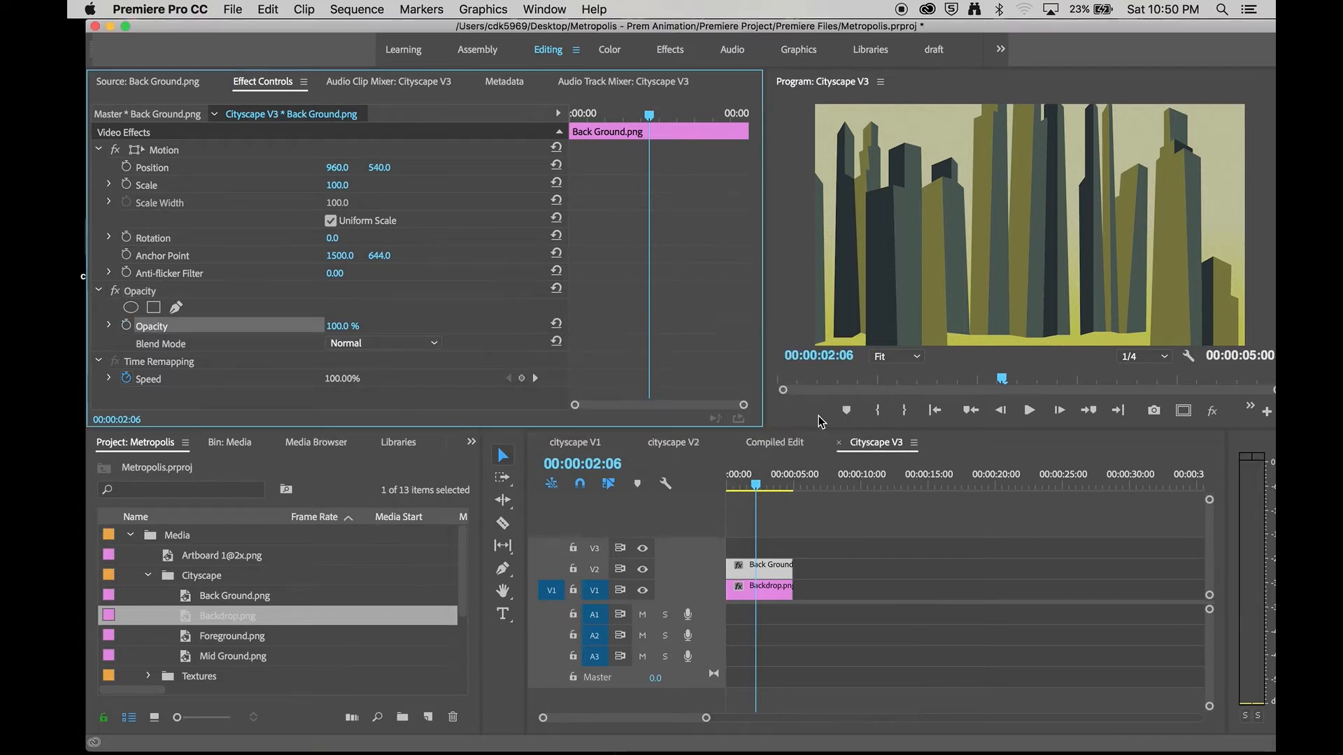
Try enlarging the Back Ground clip to a Scale of 351, and return its Scale to 100
click(161, 172)
click(154, 189)
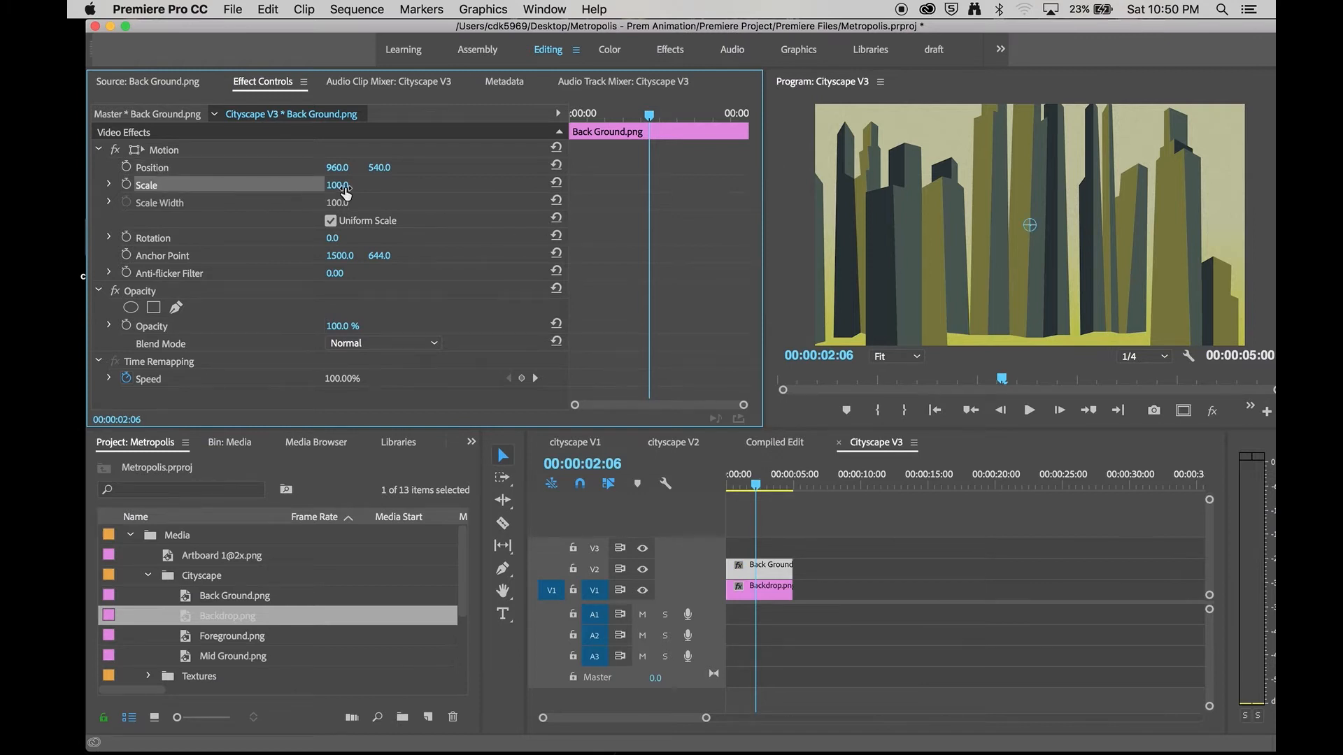
drag(335, 184, 511, 185)
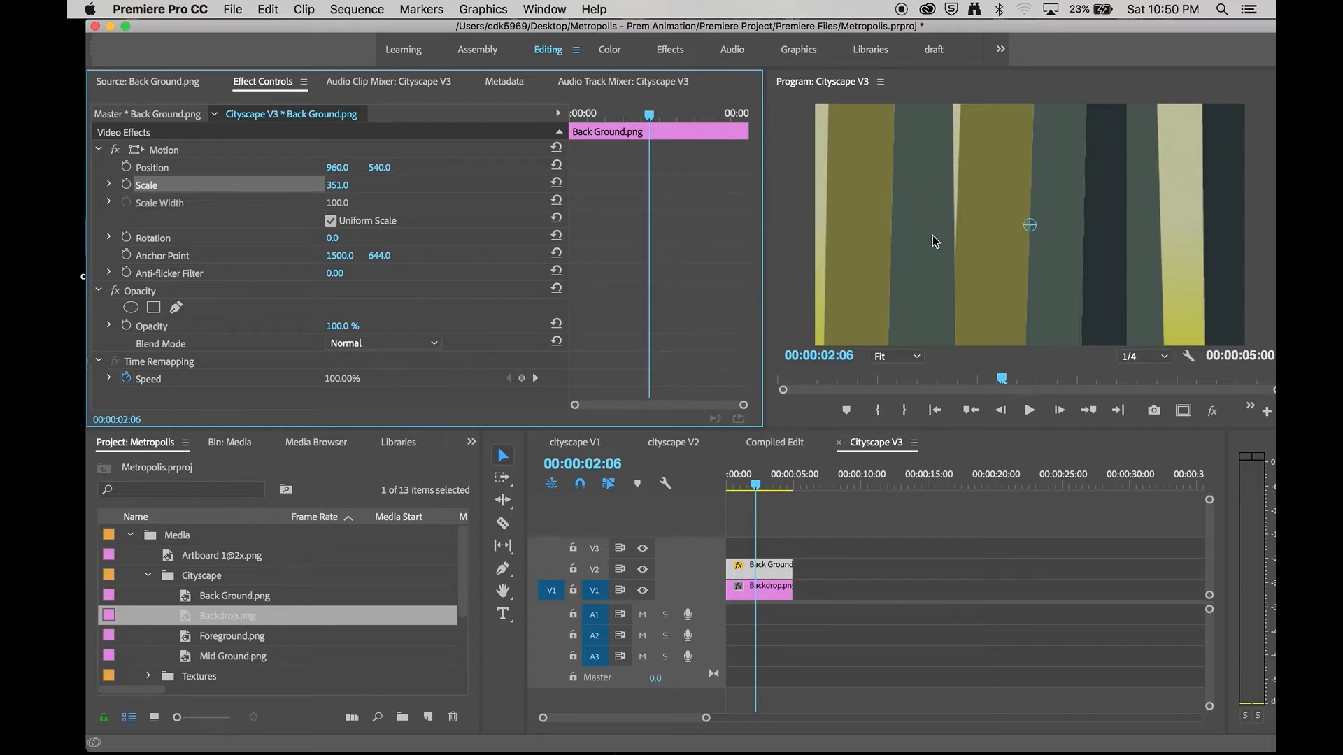
key(super+z)
click(337, 186)
text(100)
key(Return)
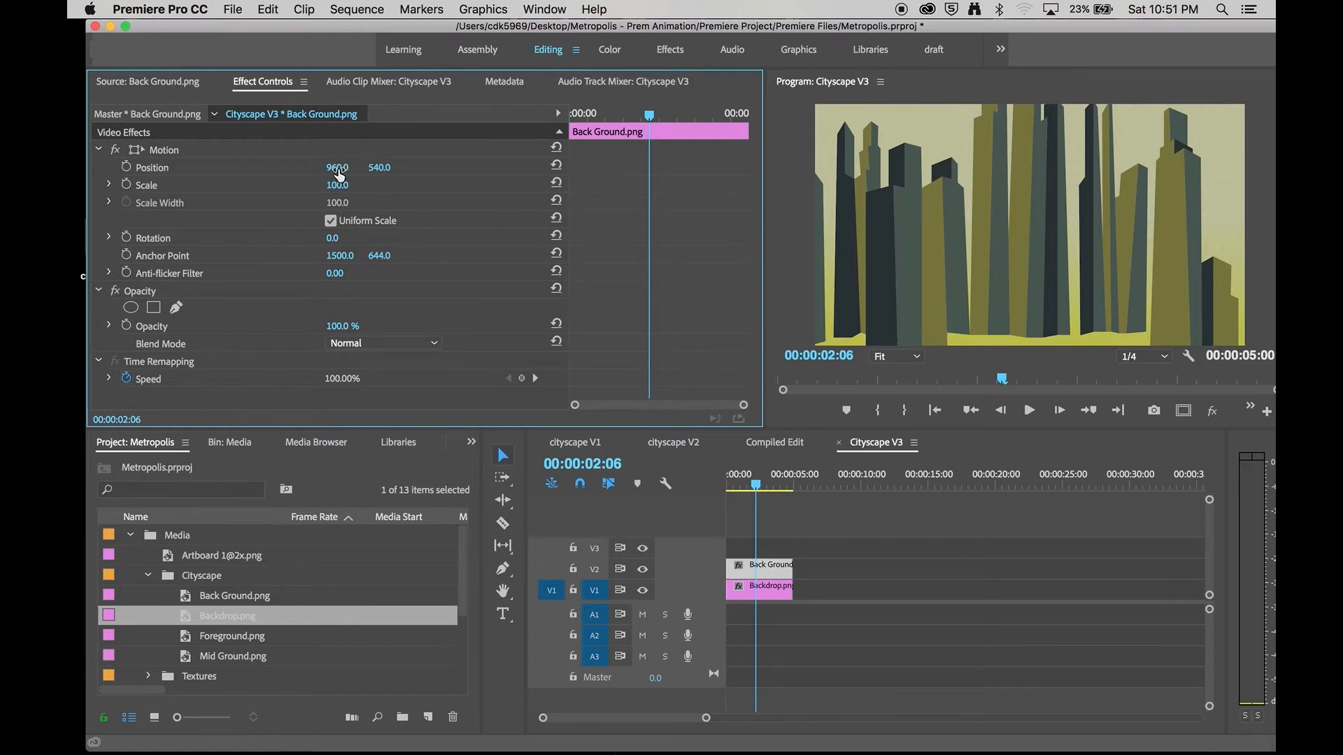
Reposition the Back Ground clip in the frame to about 1439.5, 656.3 so the skyline's left end shows
drag(337, 168, 297, 168)
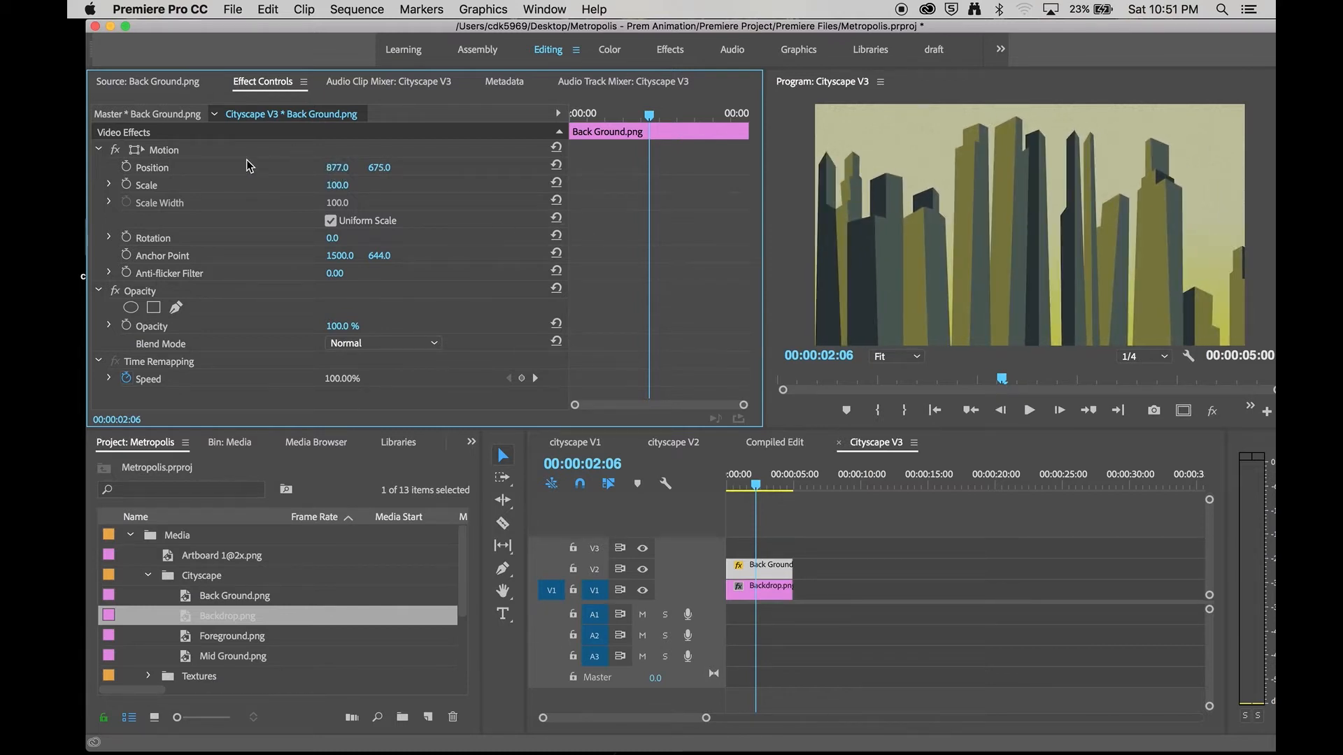
click(166, 153)
click(161, 172)
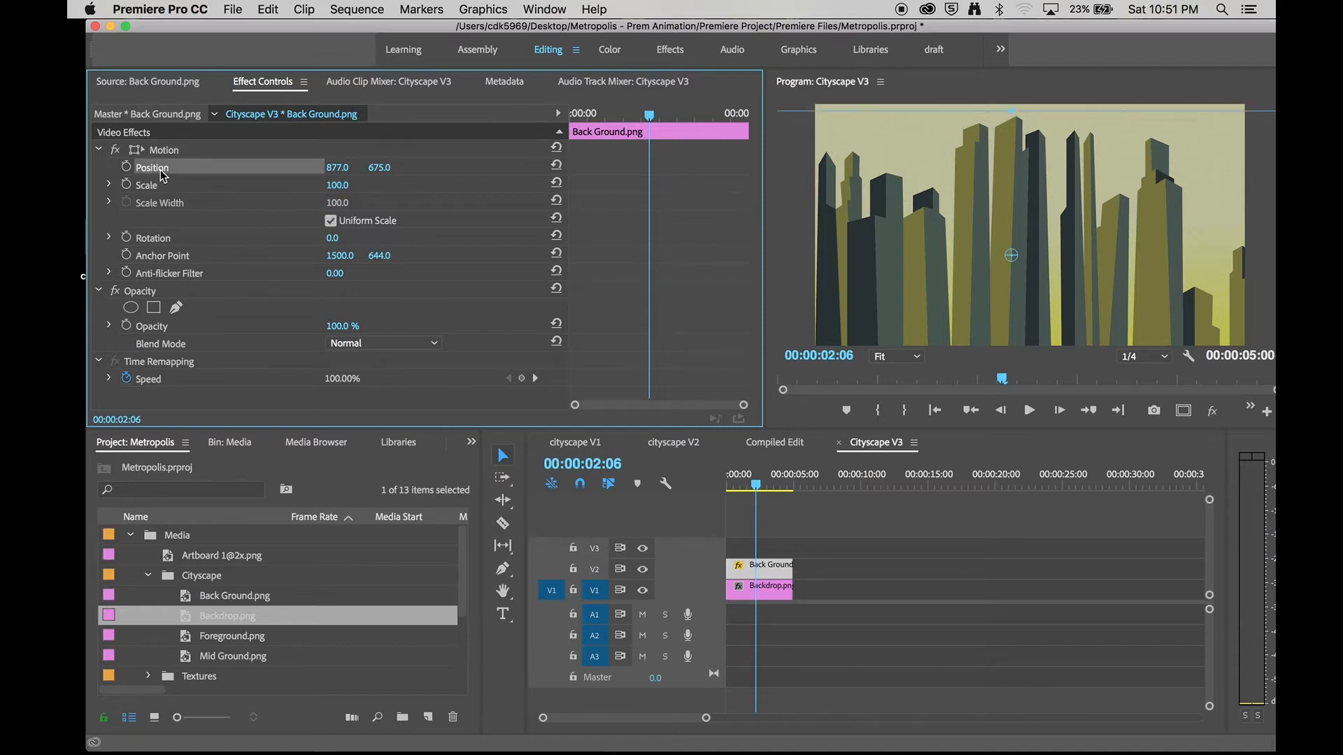
click(160, 184)
click(167, 154)
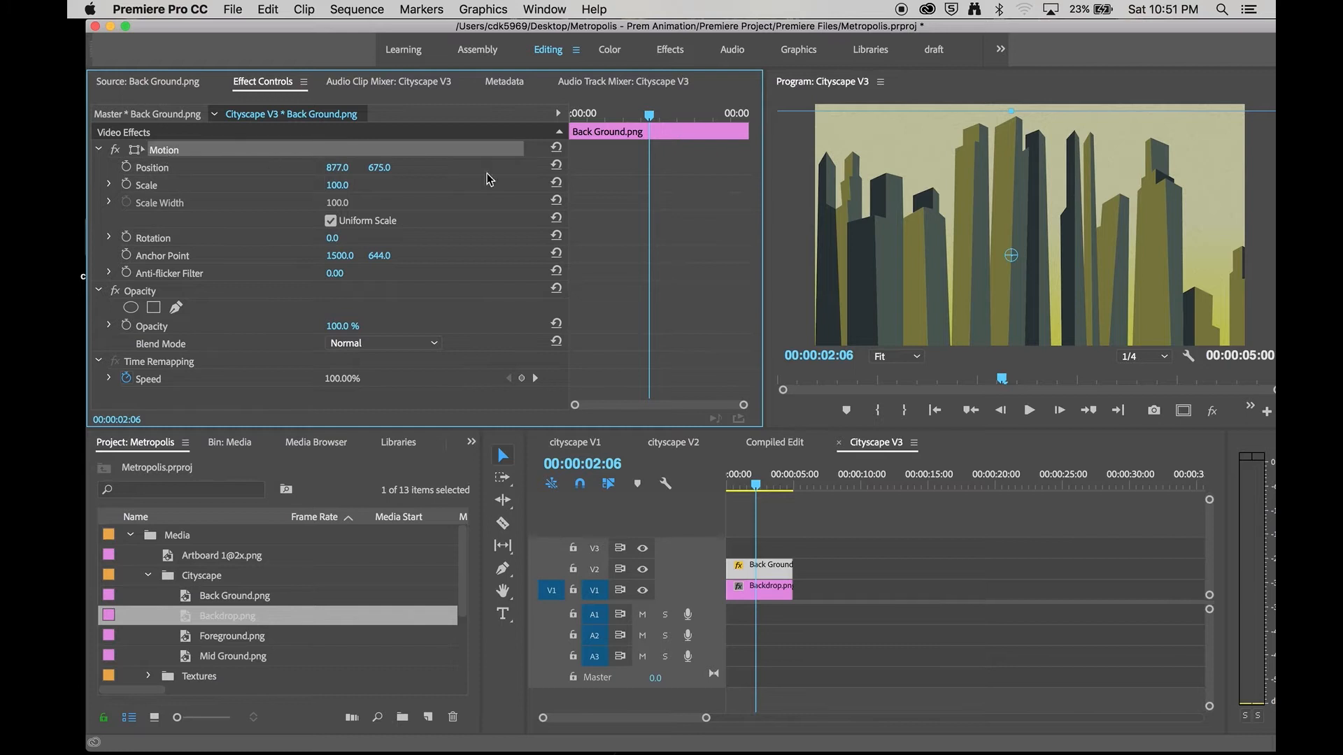
drag(864, 173, 1102, 194)
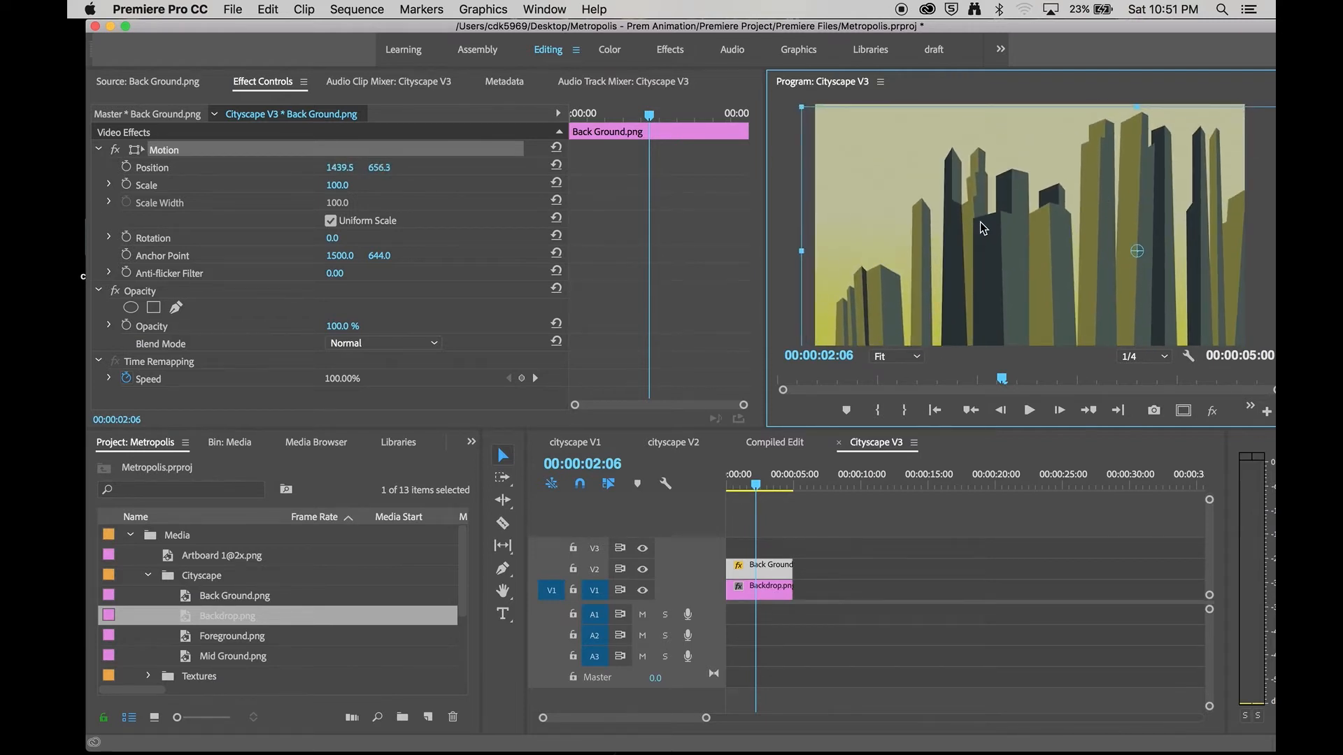
Enable Position keyframing on the Back Ground clip on track V2 at 00:00:00:00
drag(742, 482, 715, 498)
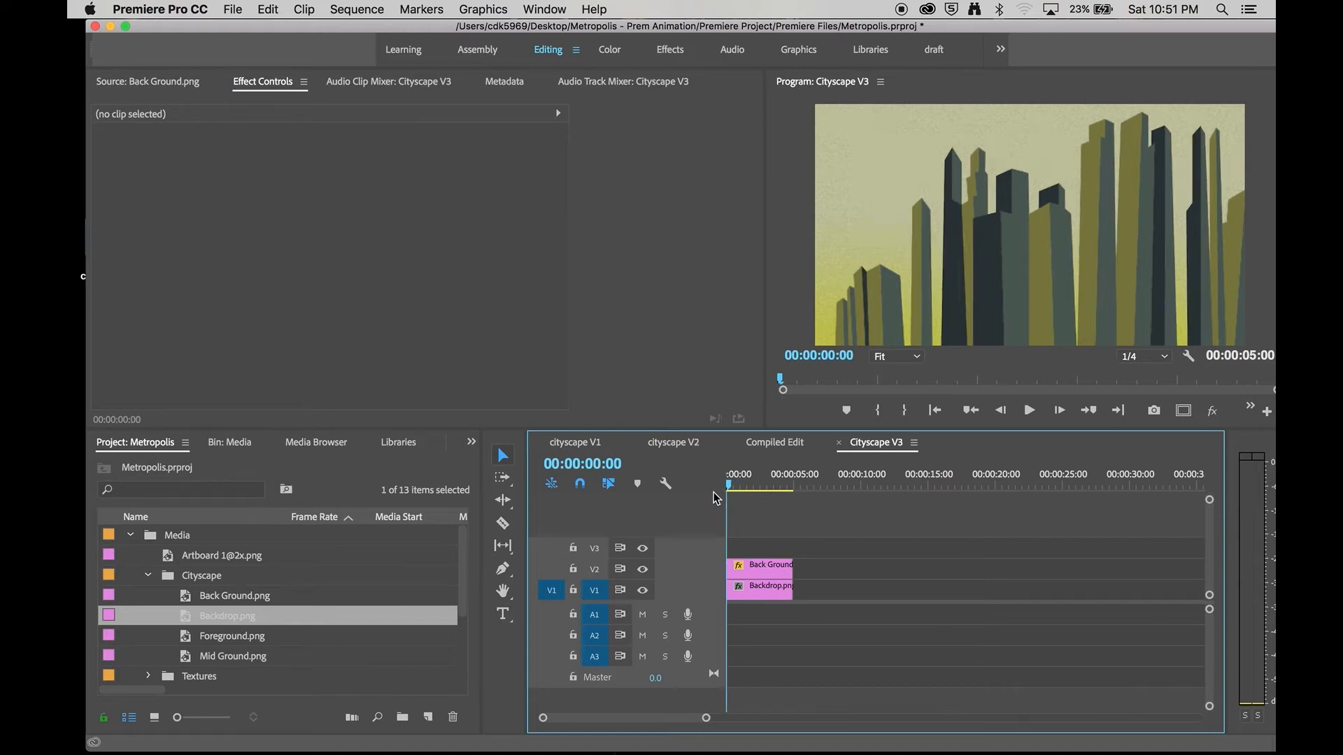
click(745, 568)
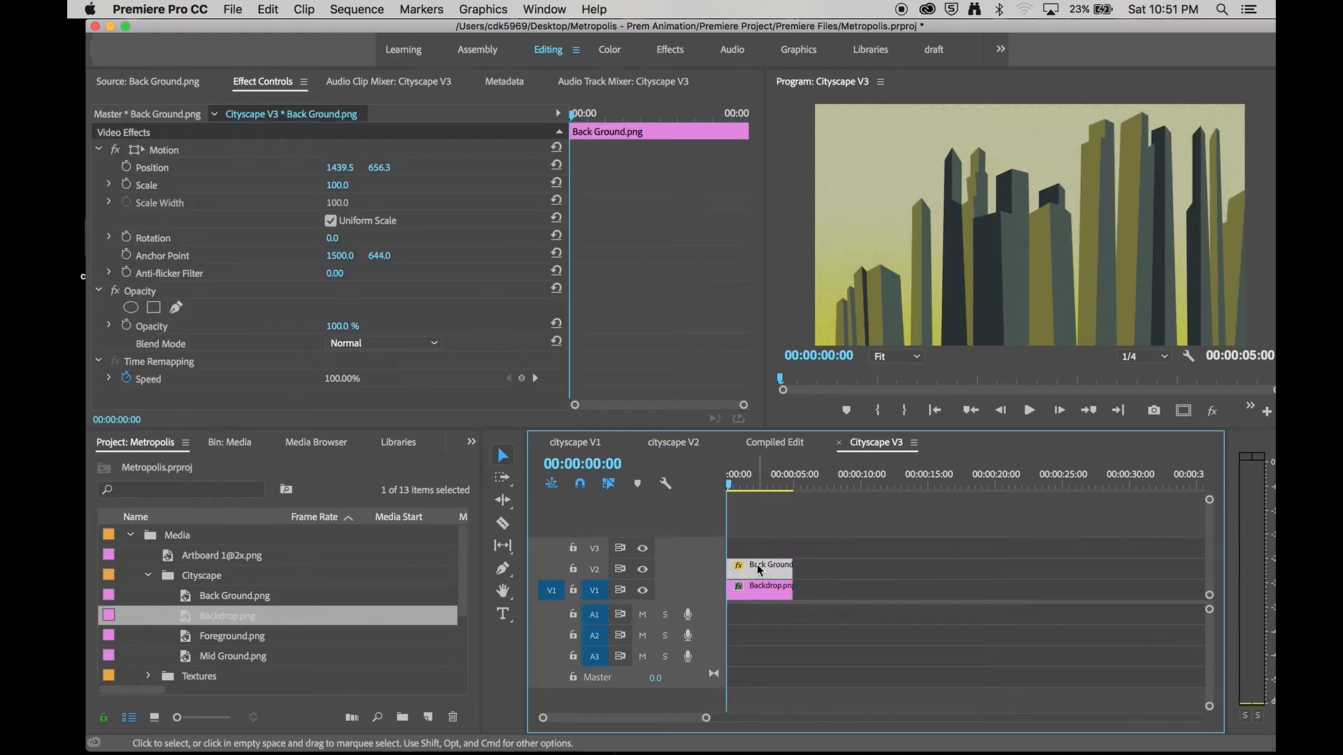
key(=)
key(=)
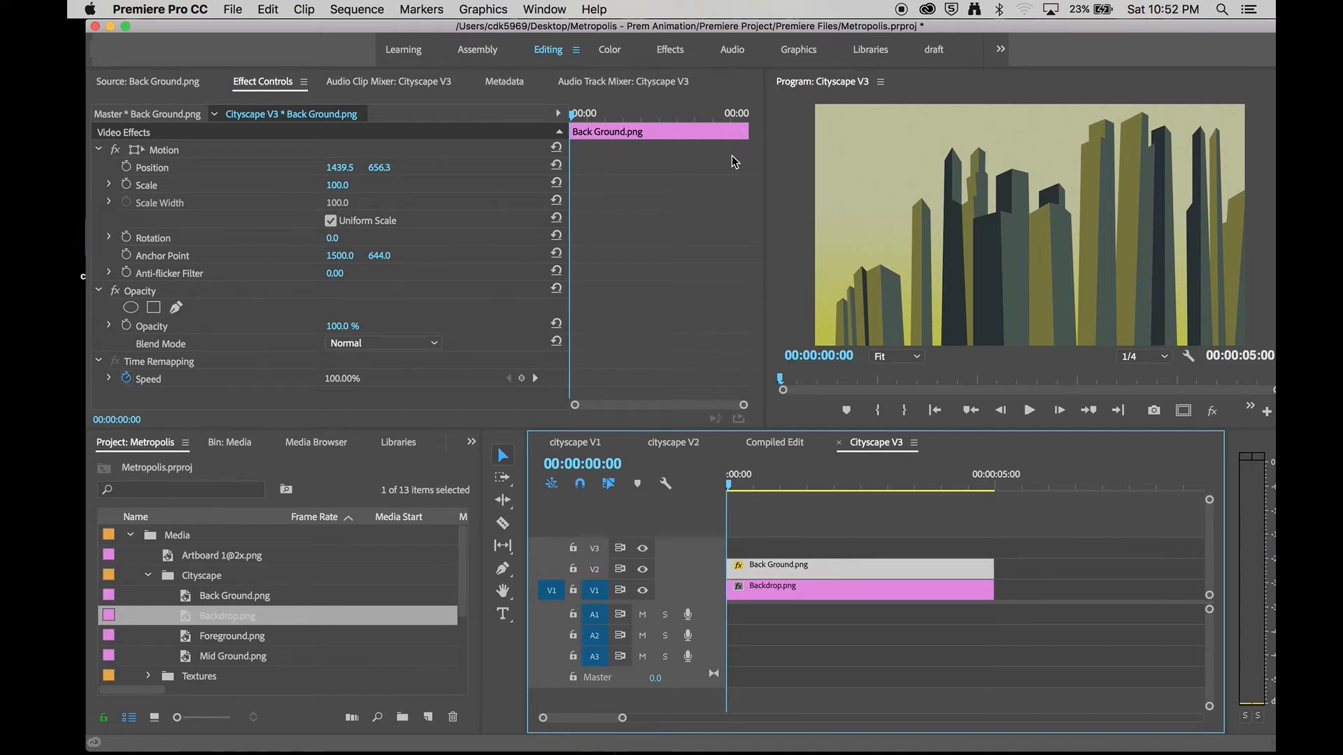
drag(749, 477, 712, 490)
click(128, 169)
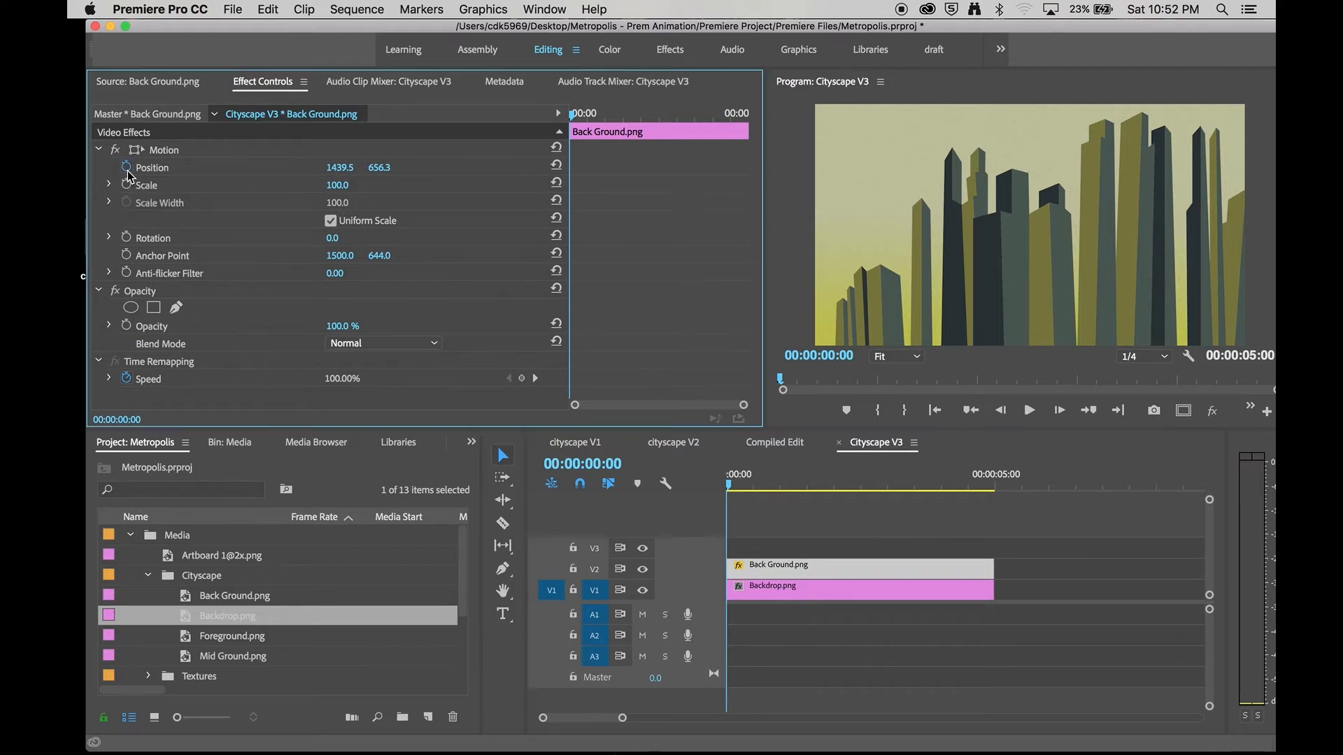
Check the first Position keyframe by moving the playhead to 00:00:00:12 and back to the start
click(589, 119)
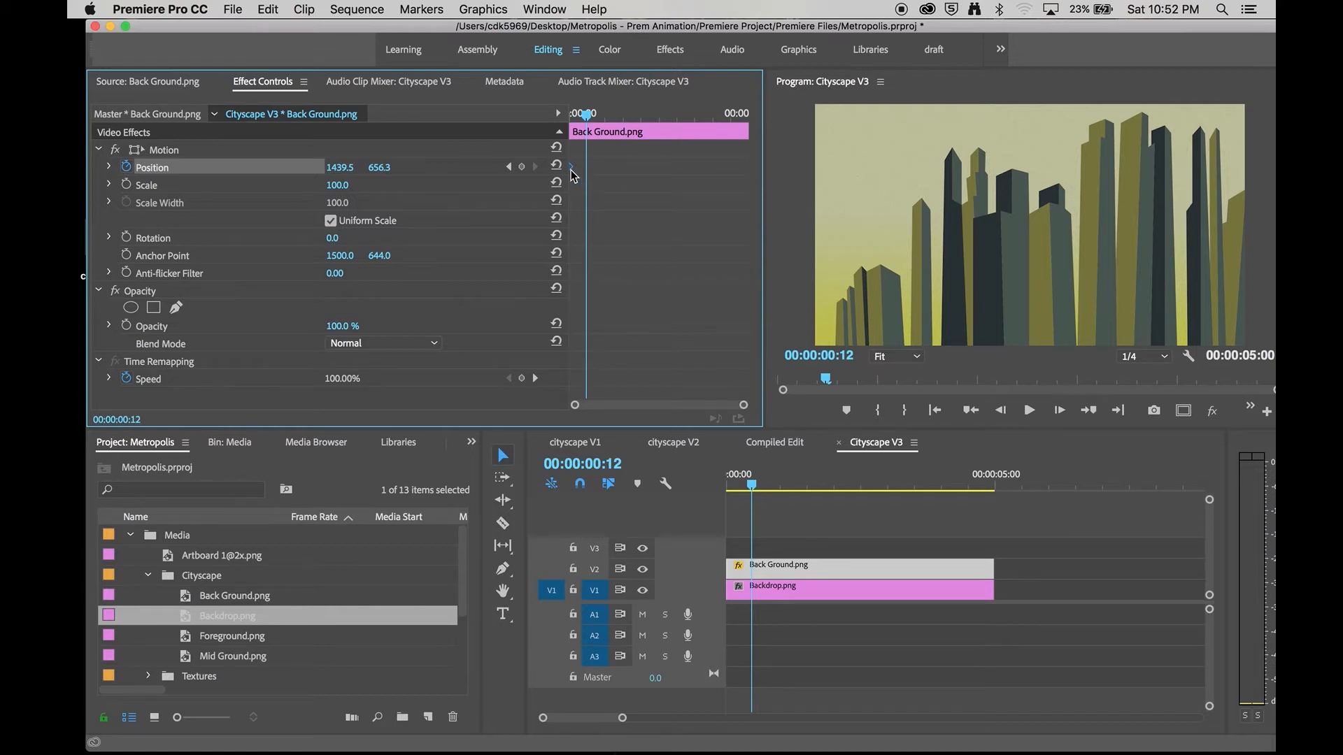
drag(581, 117, 569, 116)
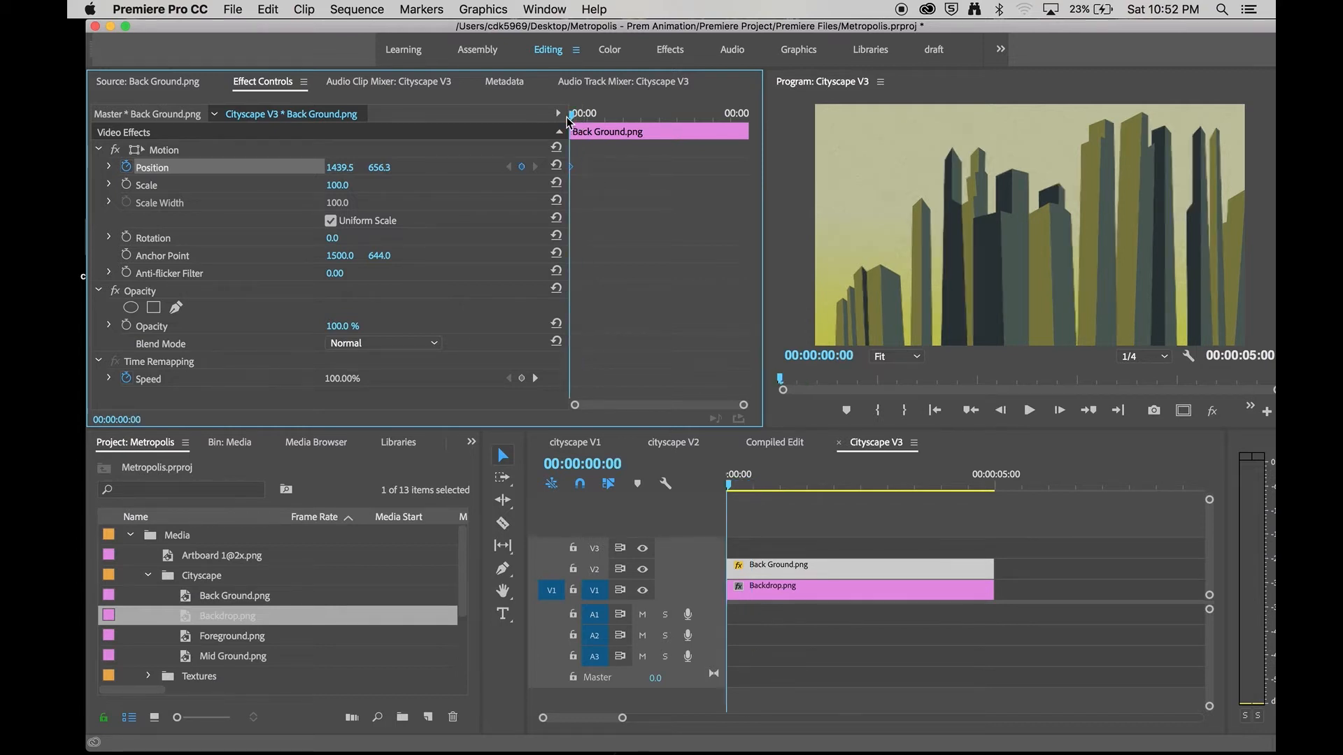
click(594, 139)
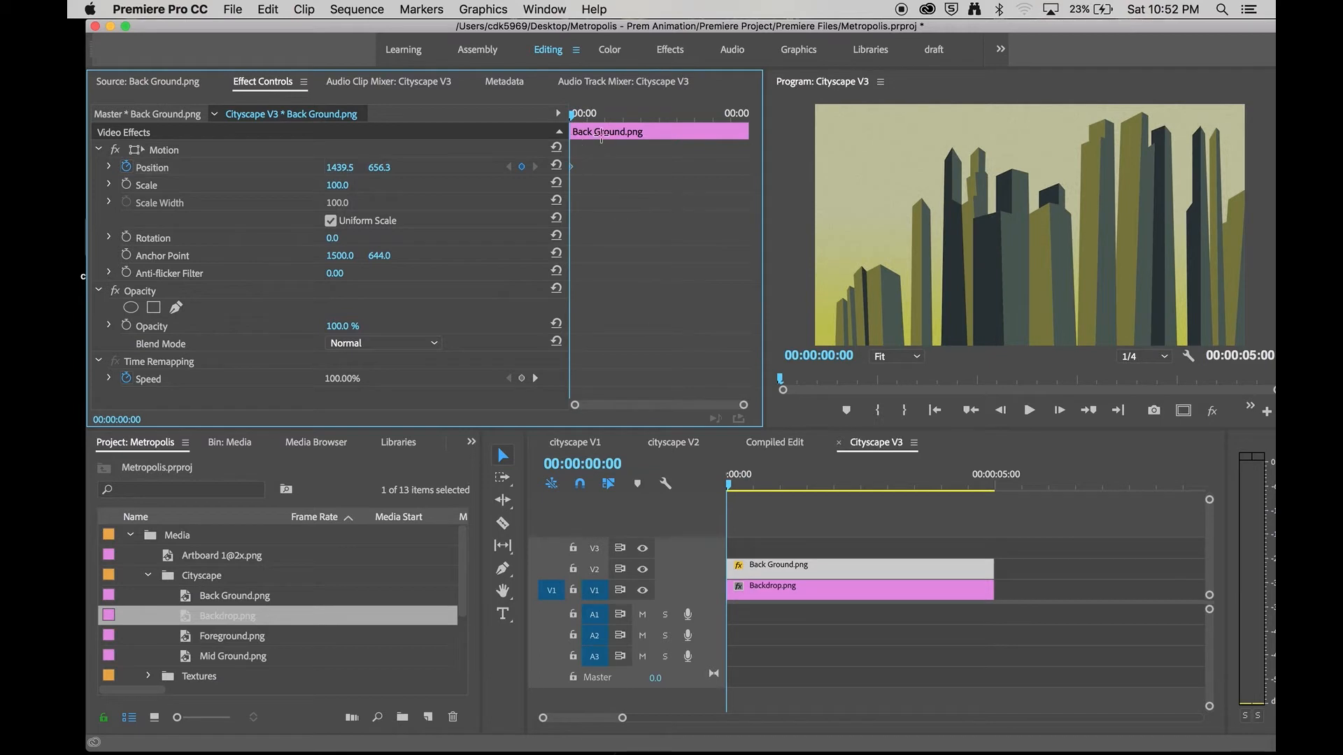
click(379, 168)
click(458, 174)
At 00:00:04:24, move the Back Ground clip left to position 472.0, 686.3 and play the animation from the start
drag(573, 114, 748, 112)
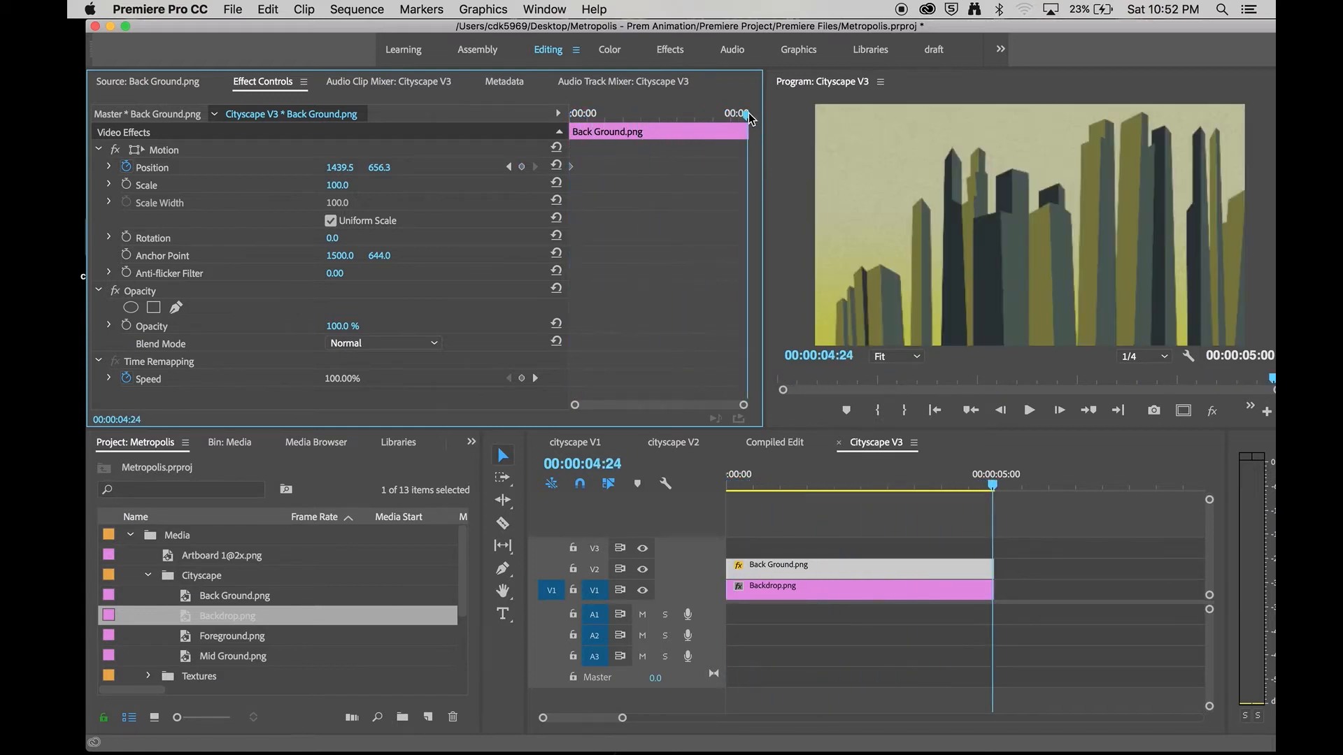
click(164, 152)
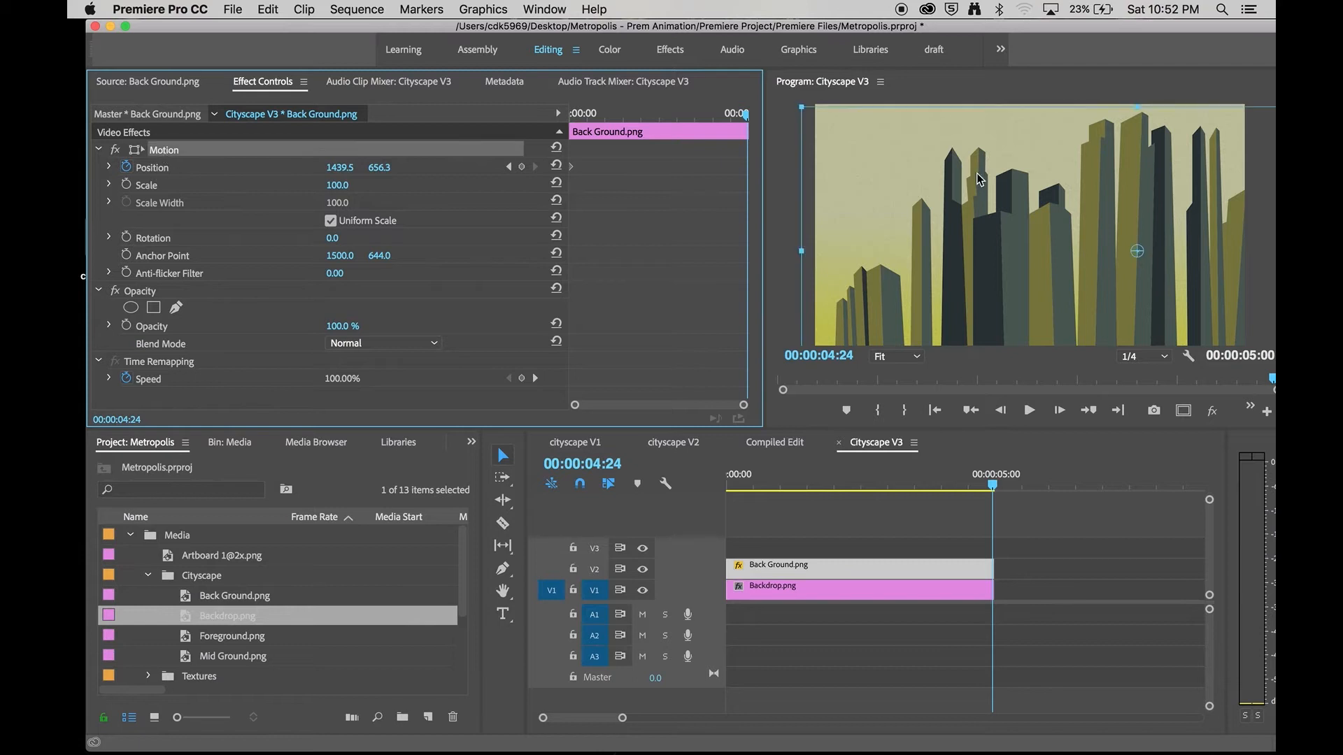
drag(1181, 222, 963, 225)
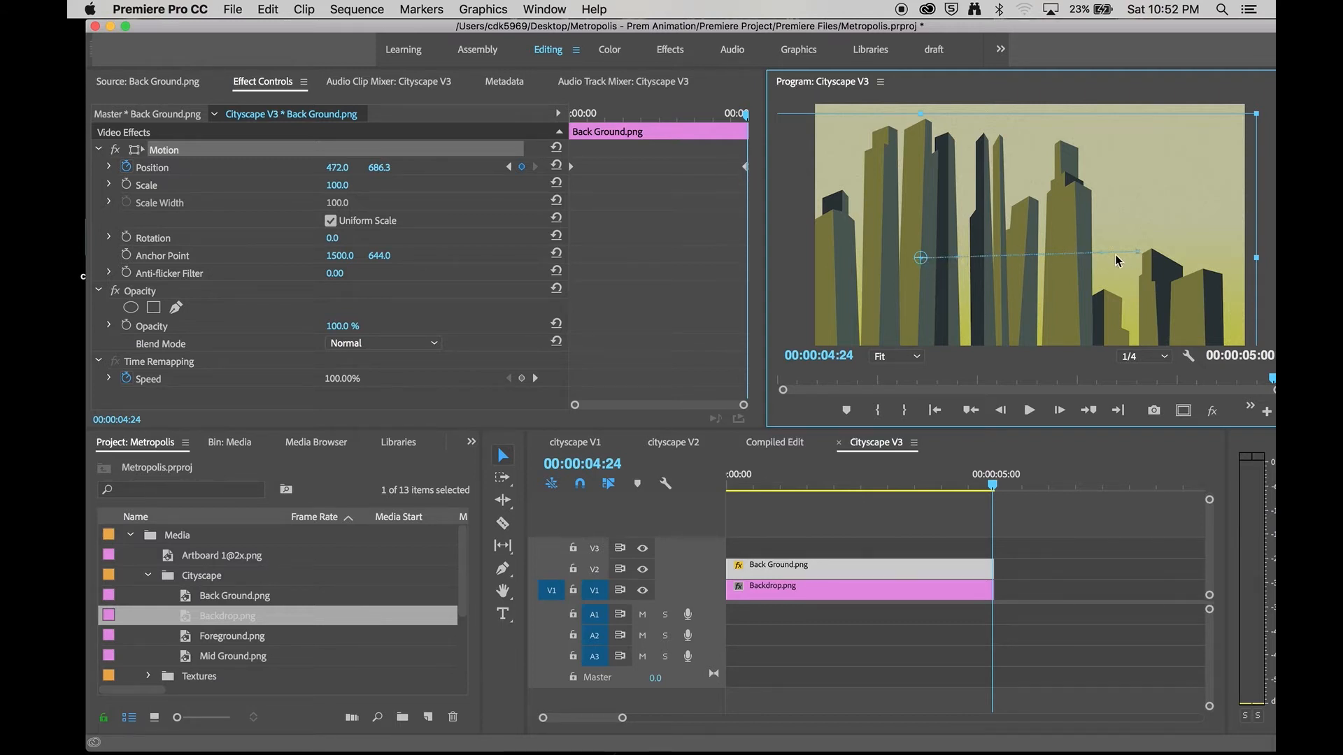
key(cmd+s)
drag(740, 119, 550, 134)
key(space)
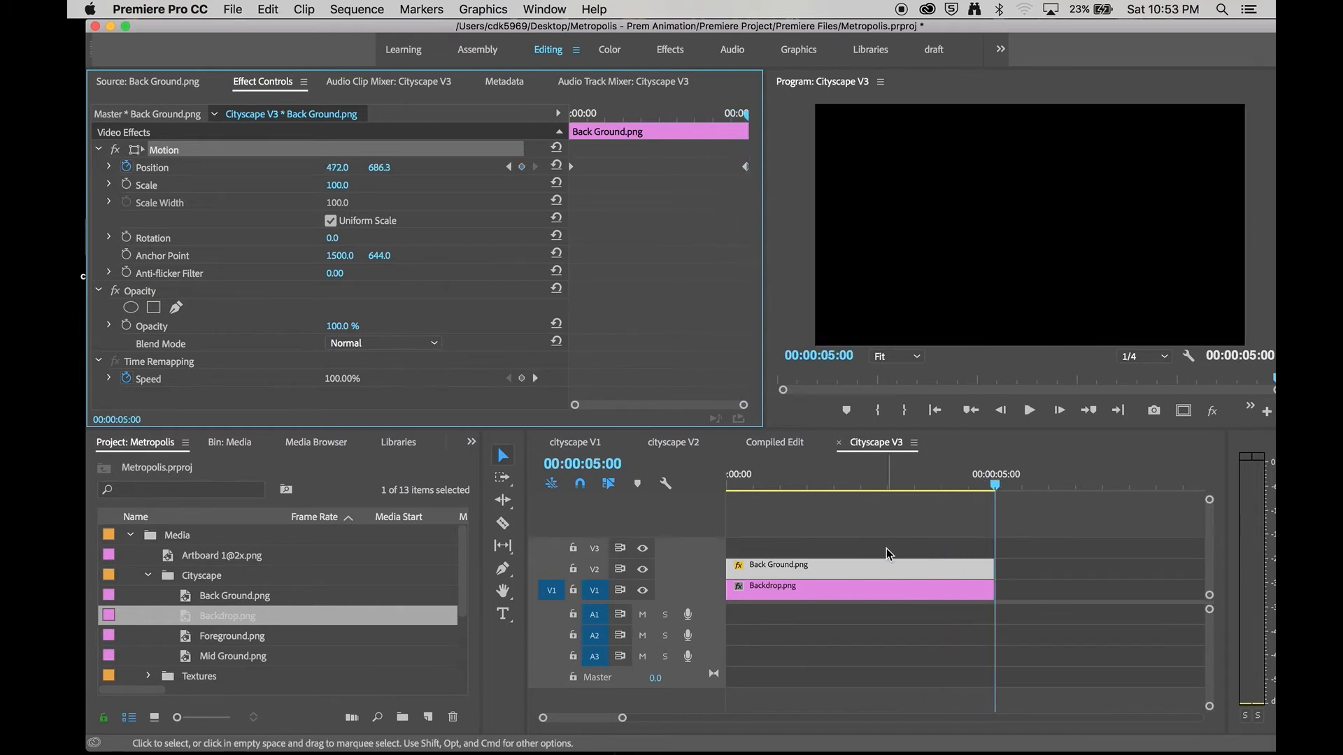
Try moving the Back Ground clip's last Position keyframe earlier, to just after 00:00:01:06, and play the animation
click(864, 467)
drag(745, 168, 619, 133)
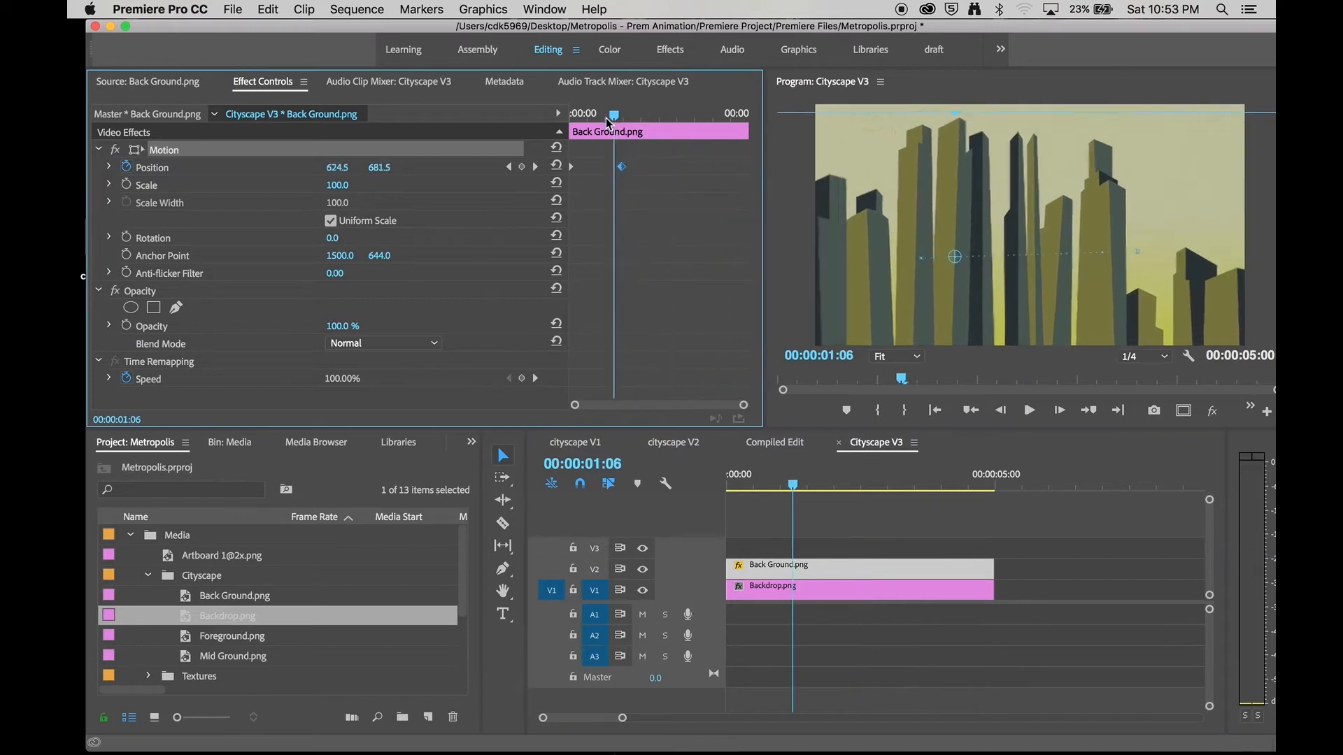
key(Home)
key(space)
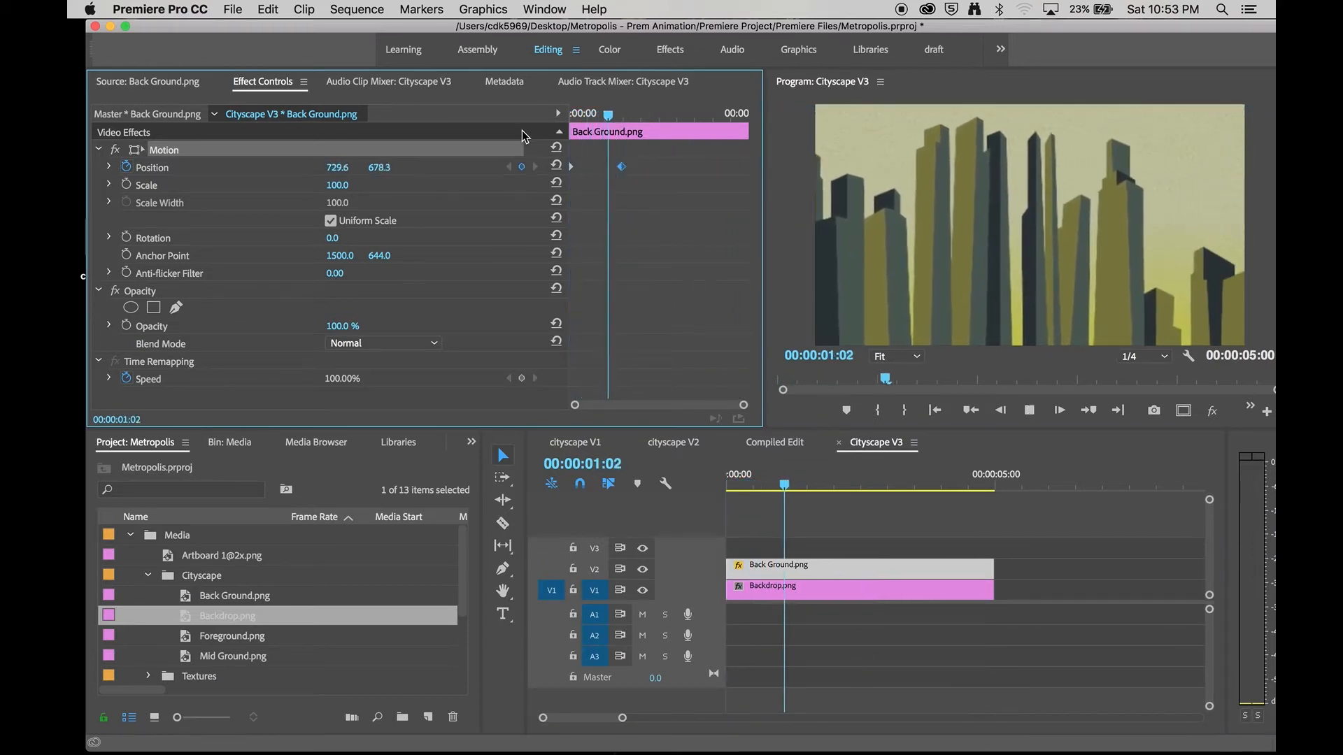
key(space)
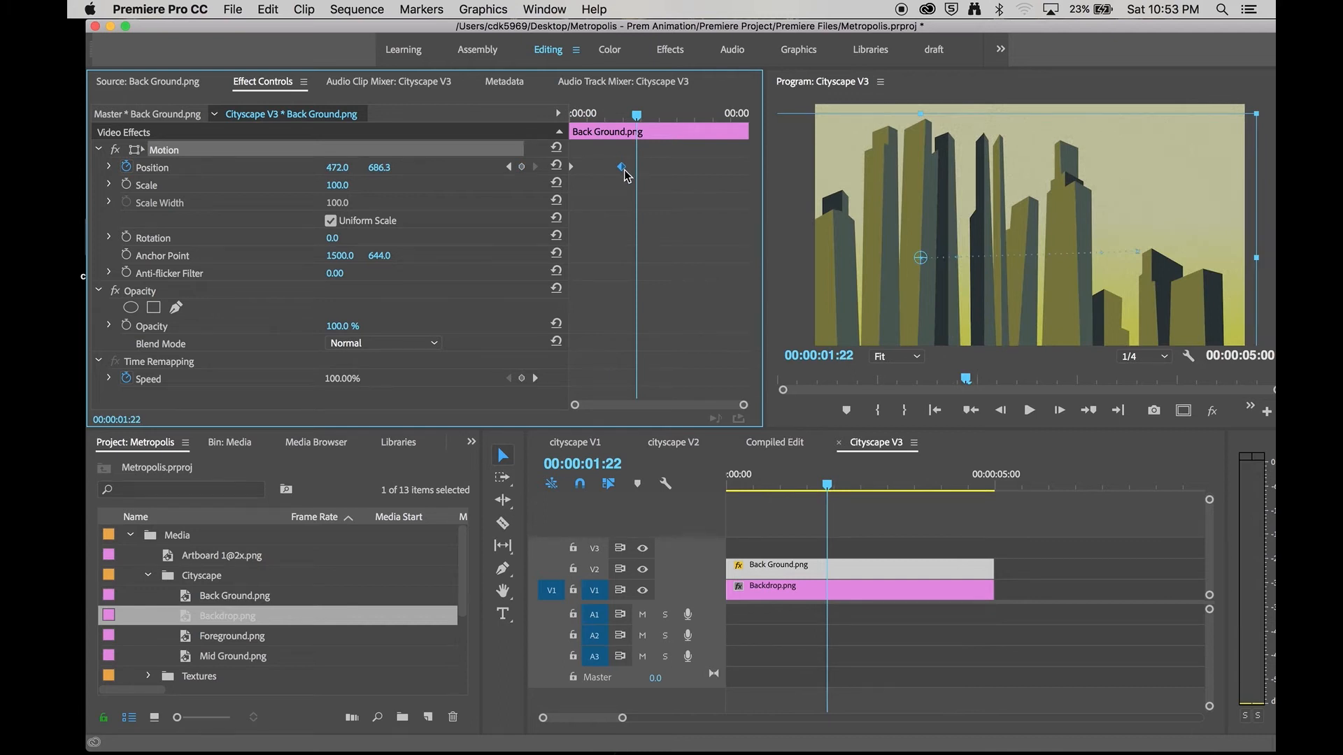
Move the last Position keyframe back to the end of the Back Ground clip and play the animation
drag(636, 167, 752, 168)
key(space)
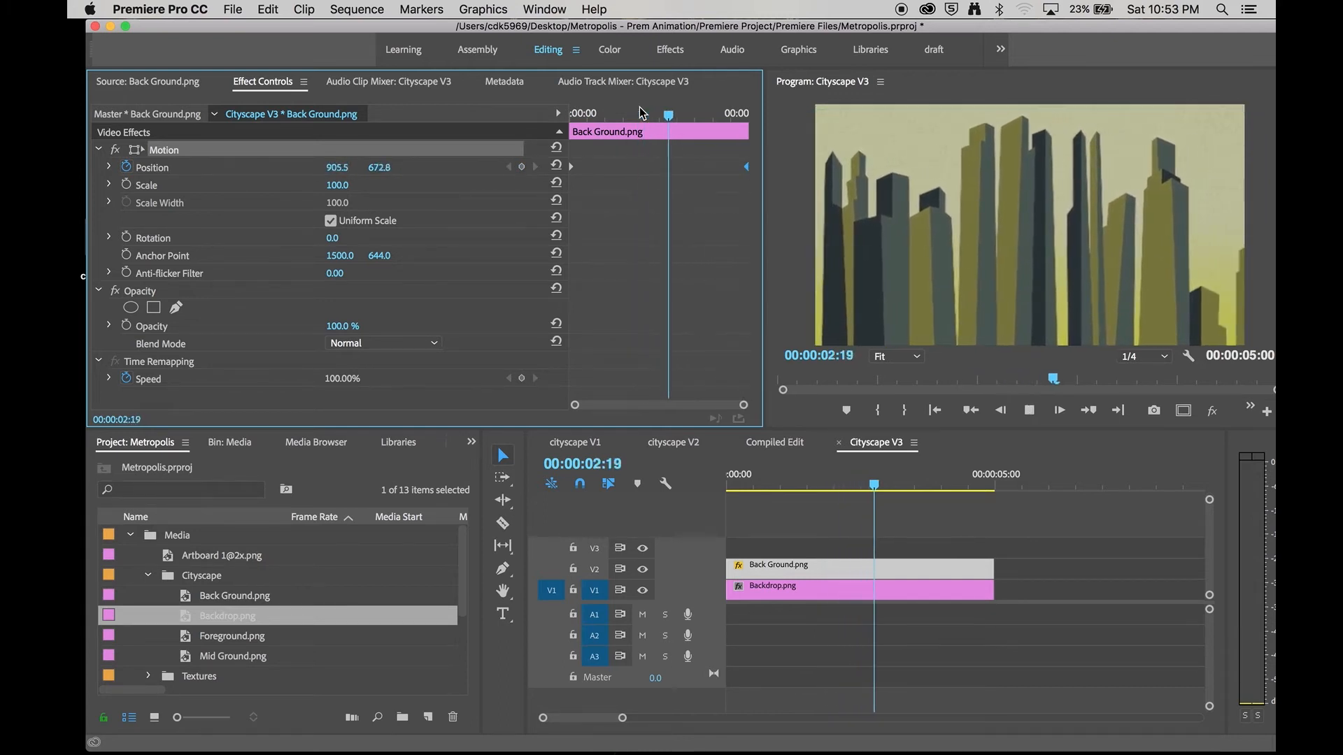
key(space)
At 00:00:02:08, lower the Back Ground clip to position 998.1, 752.7 as a middle keyframe and preview the curved motion
drag(676, 112, 652, 113)
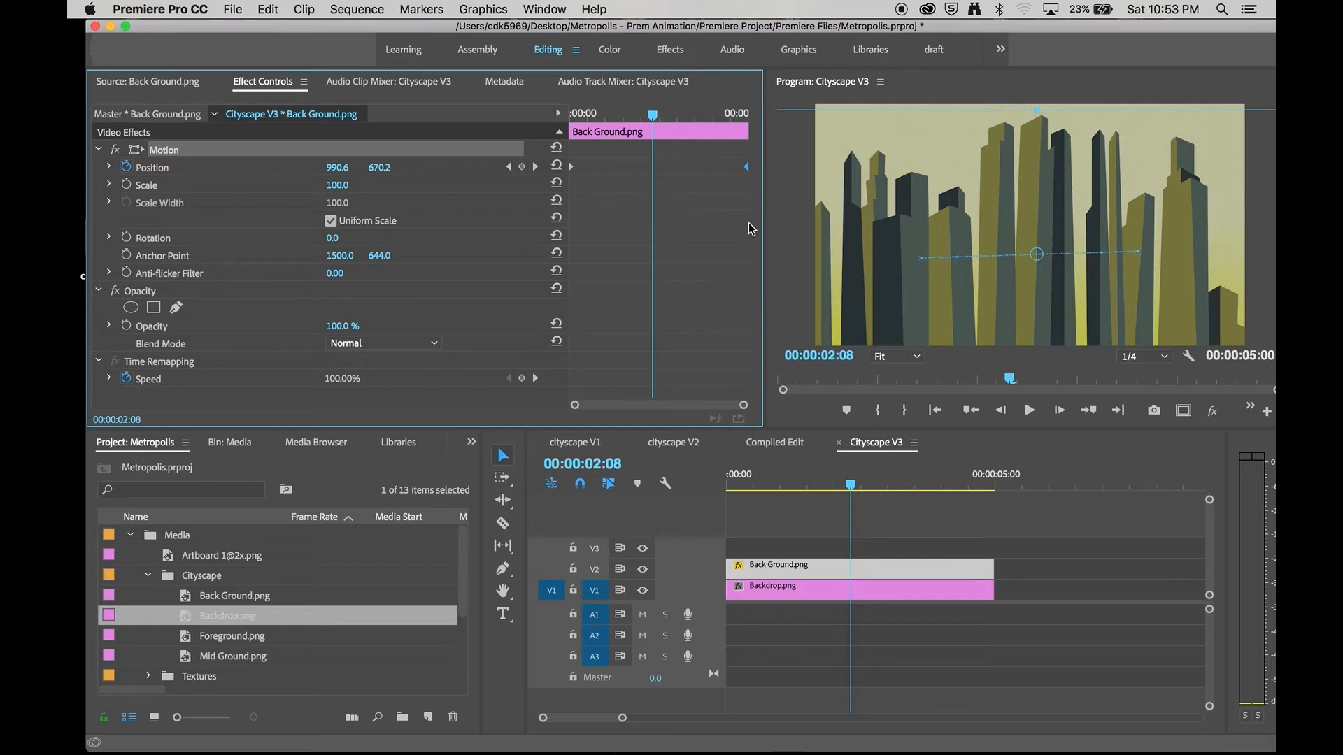
mouse_move(964, 233)
mouse_down()
mouse_move(960, 174)
mouse_move(967, 249)
mouse_up()
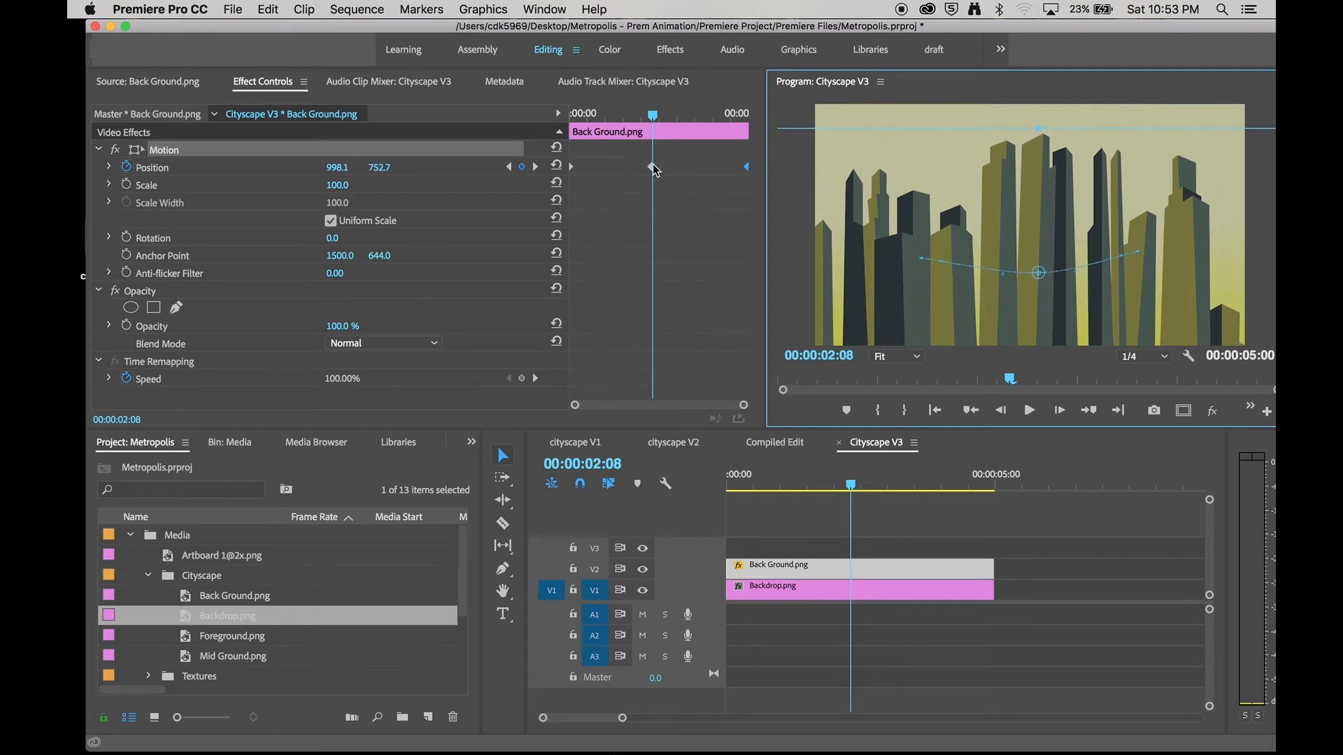
drag(654, 123, 588, 123)
key(space)
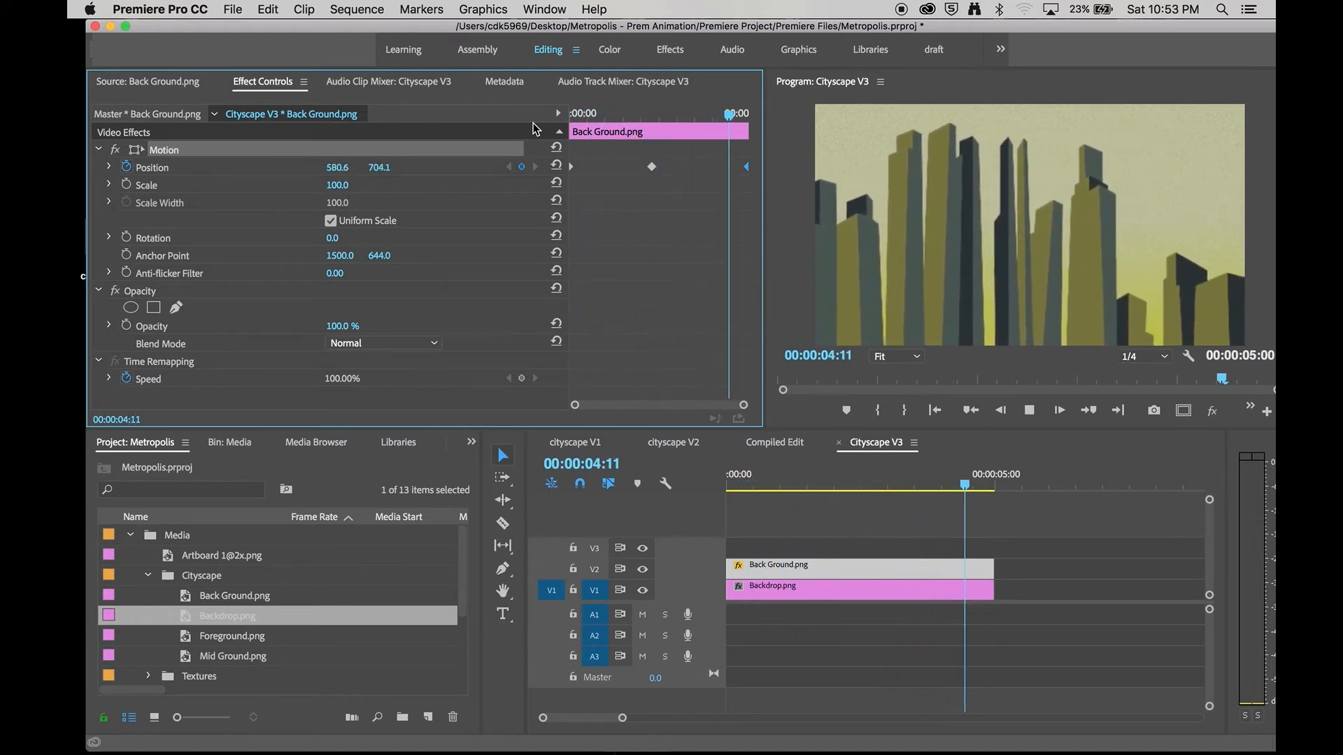
key(space)
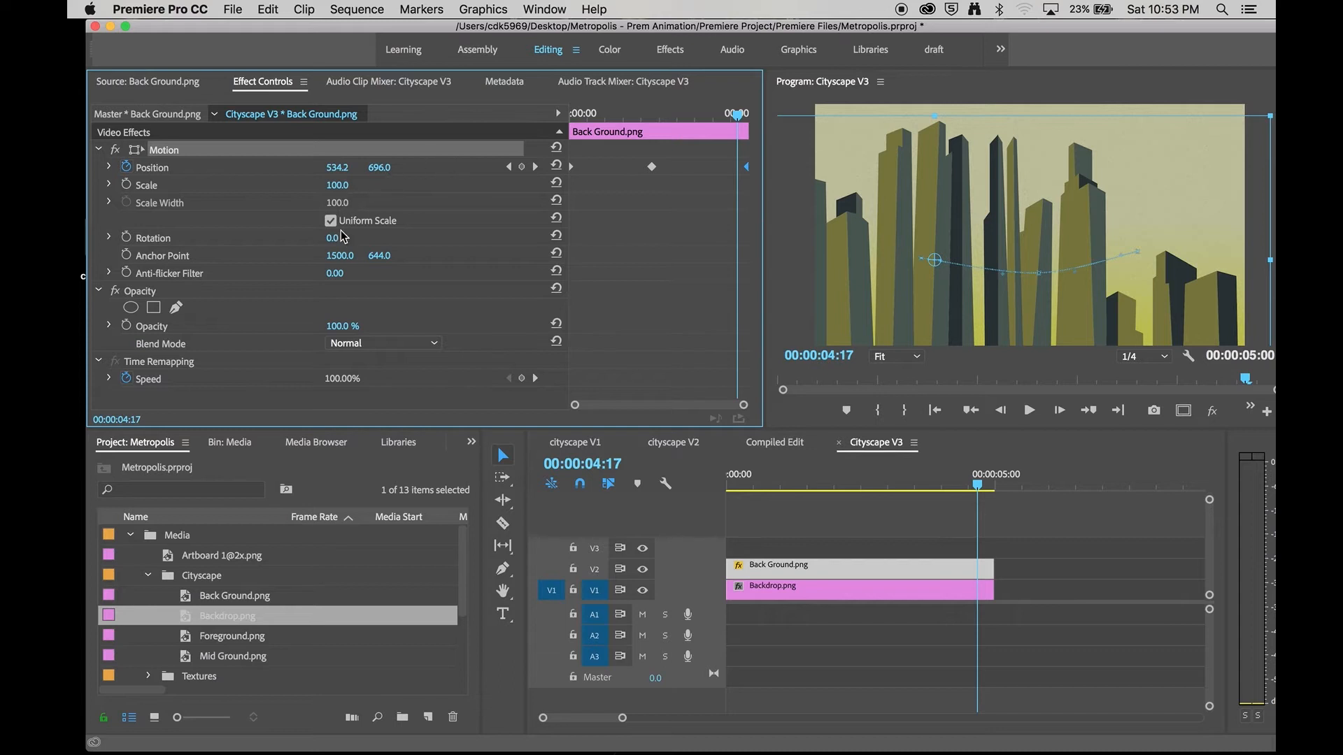
drag(627, 115, 543, 112)
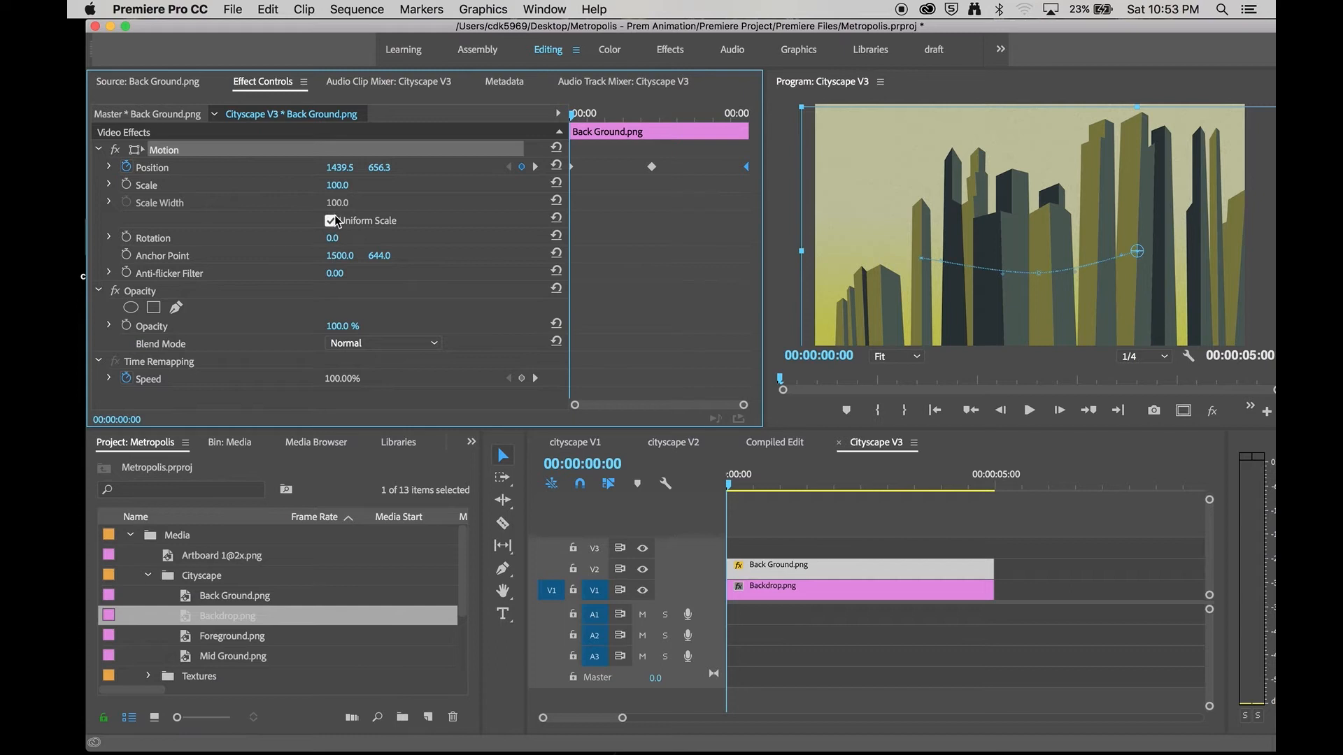
Keyframe the Back Ground clip's scale from 100.0 at the start down to 70.2 at 00:00:04:24
click(127, 186)
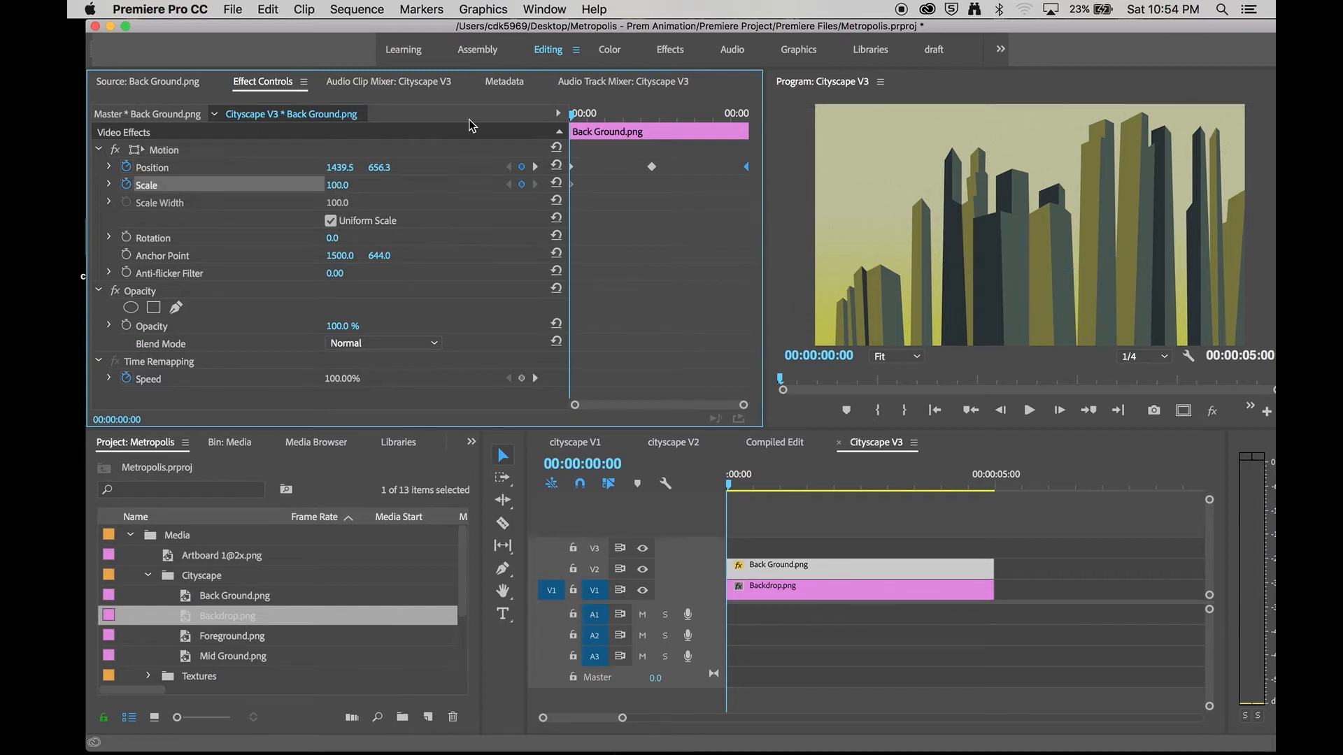
drag(578, 124, 755, 121)
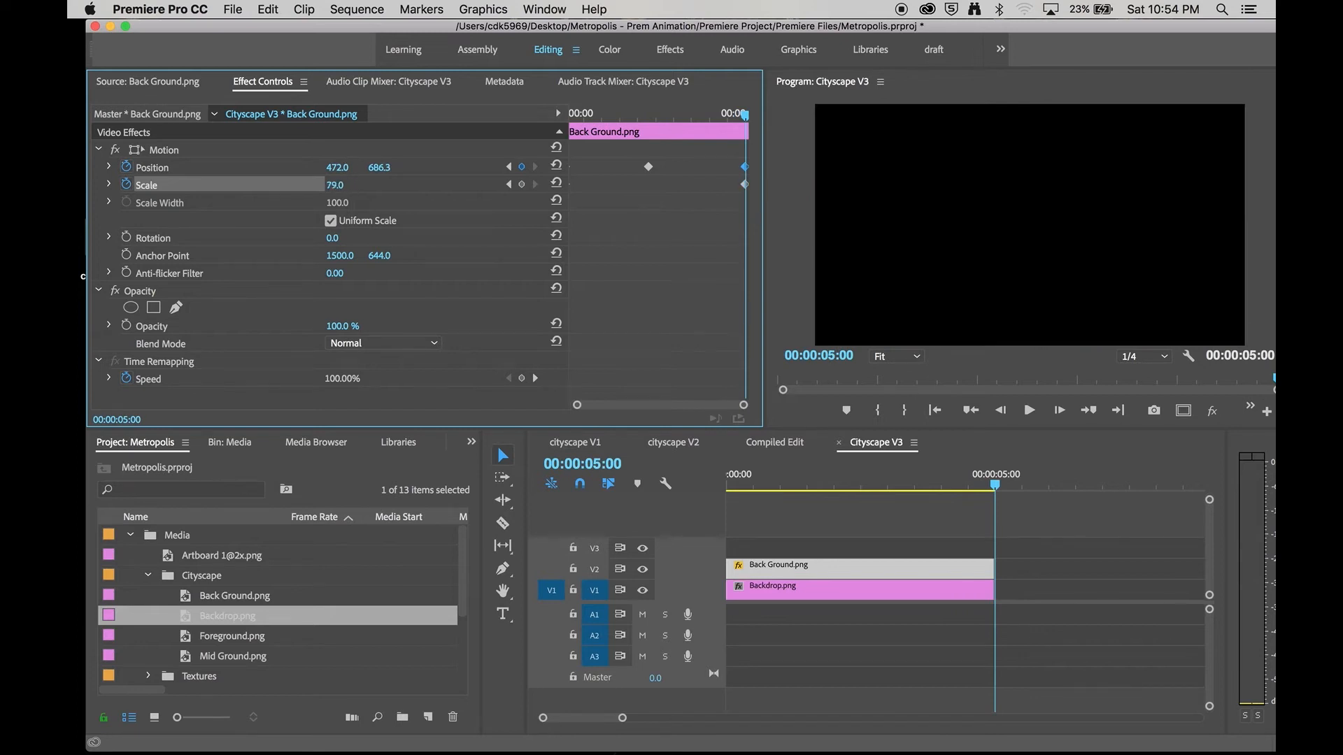
key(Left)
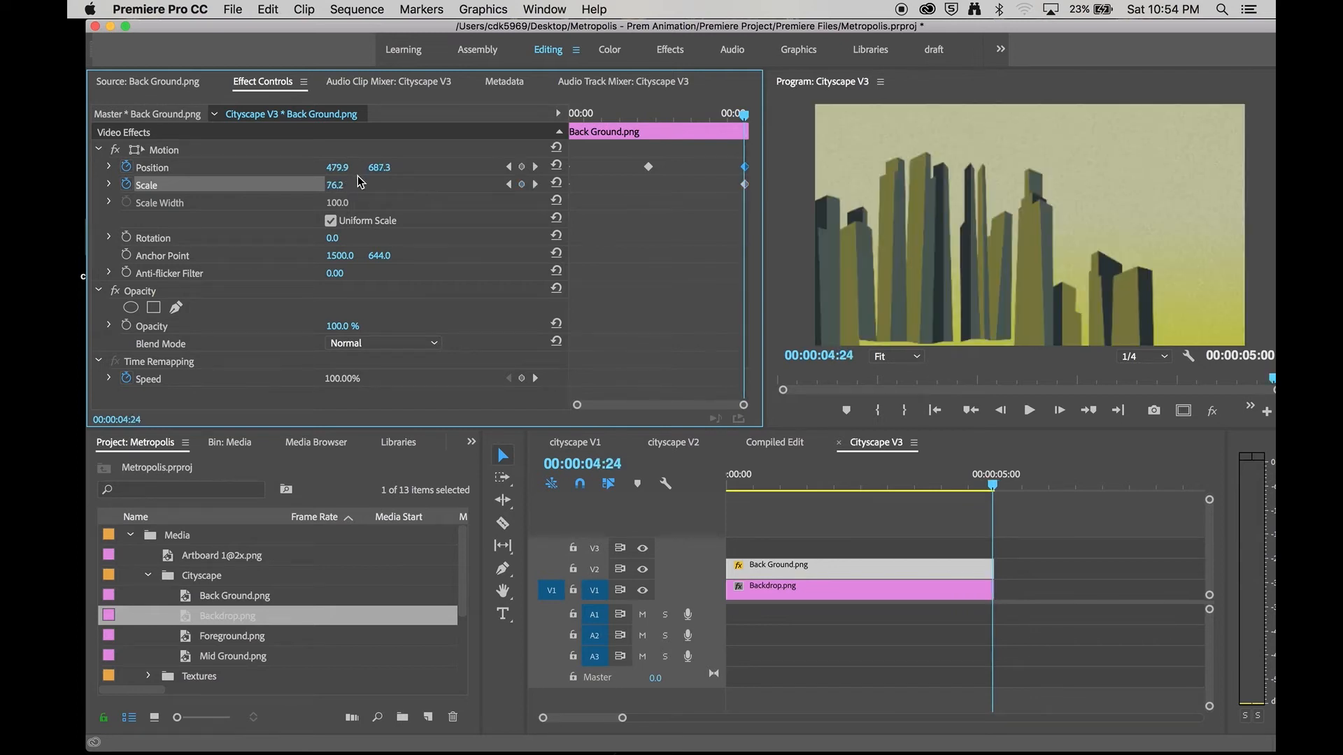
drag(335, 185, 331, 185)
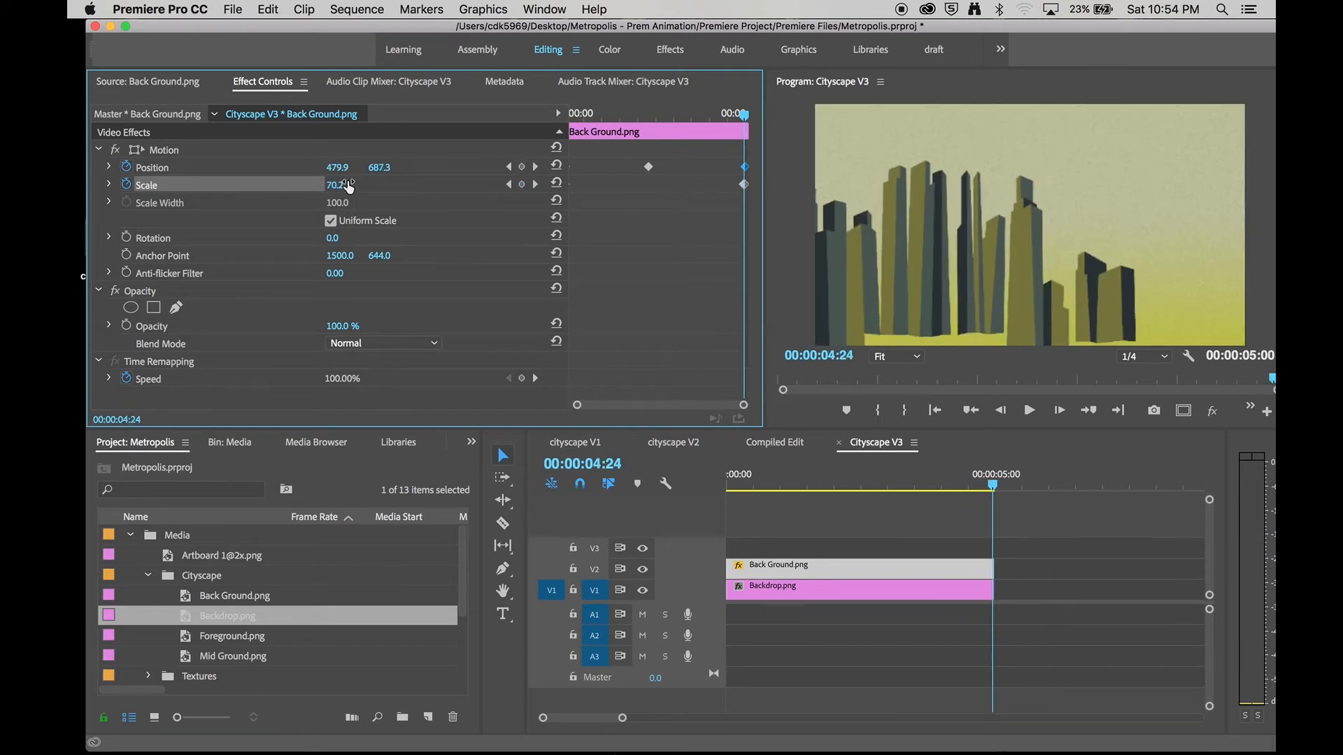
Play the animation to check the Back Ground clip shrinking as it moves
key(space)
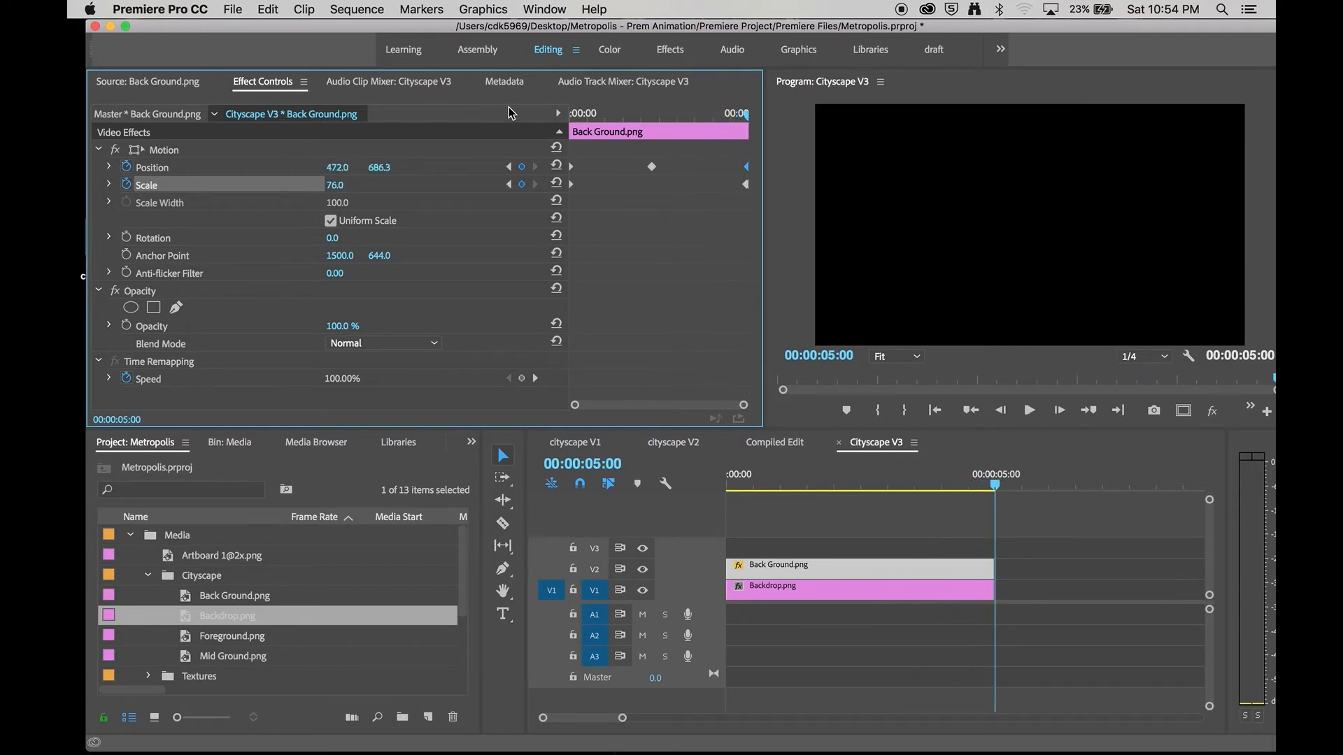
click(825, 505)
key(space)
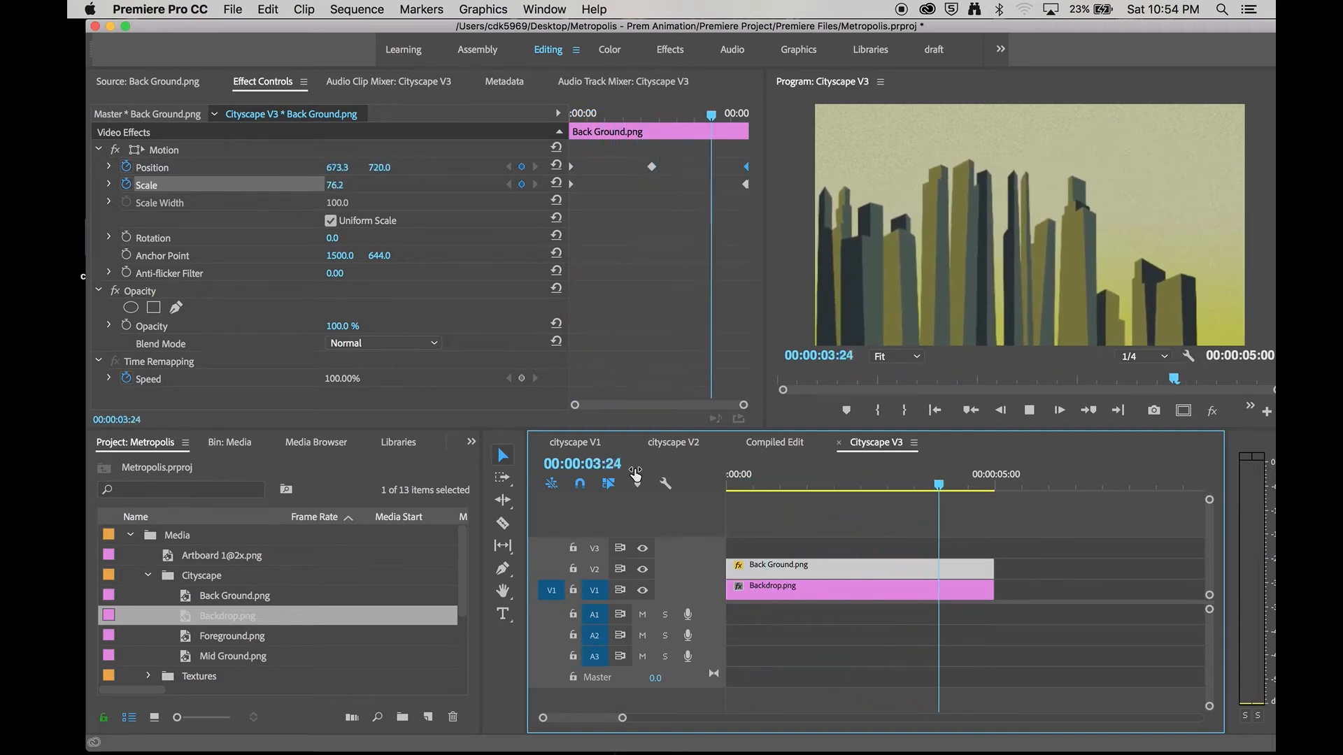
key(space)
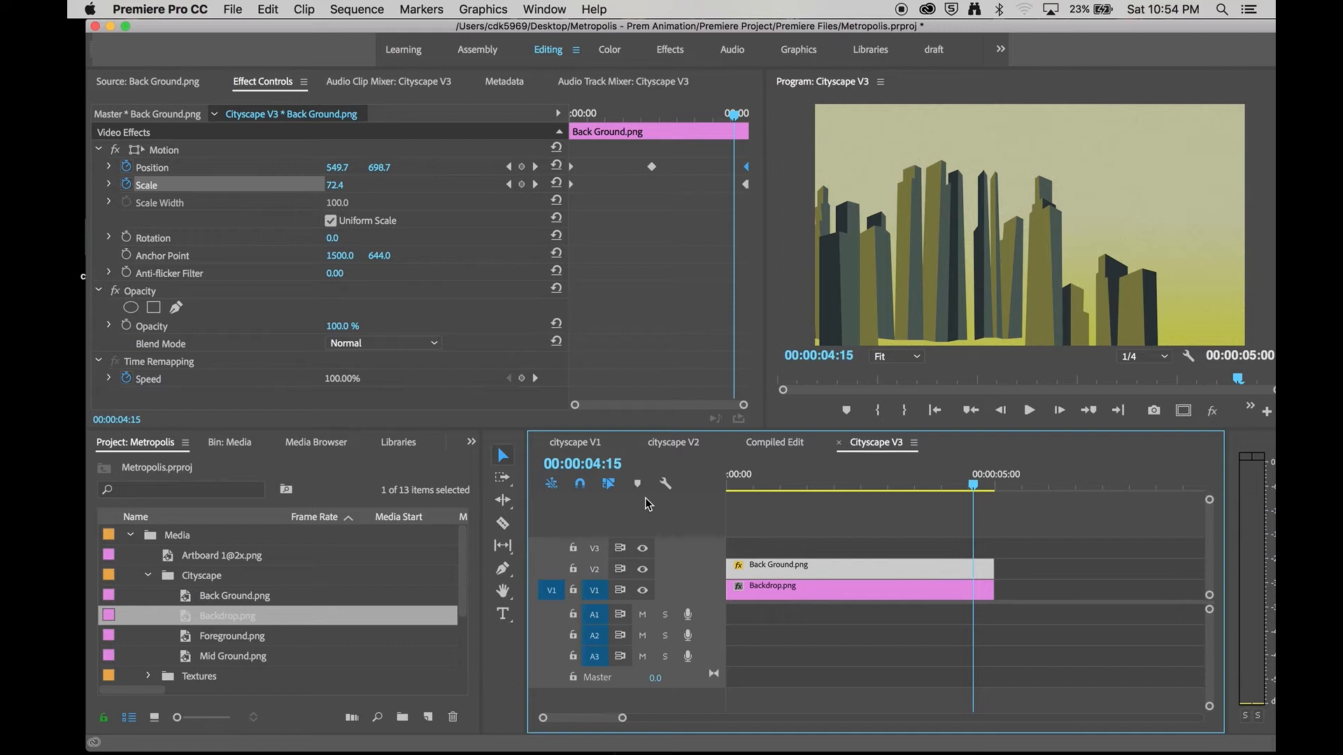
click(832, 481)
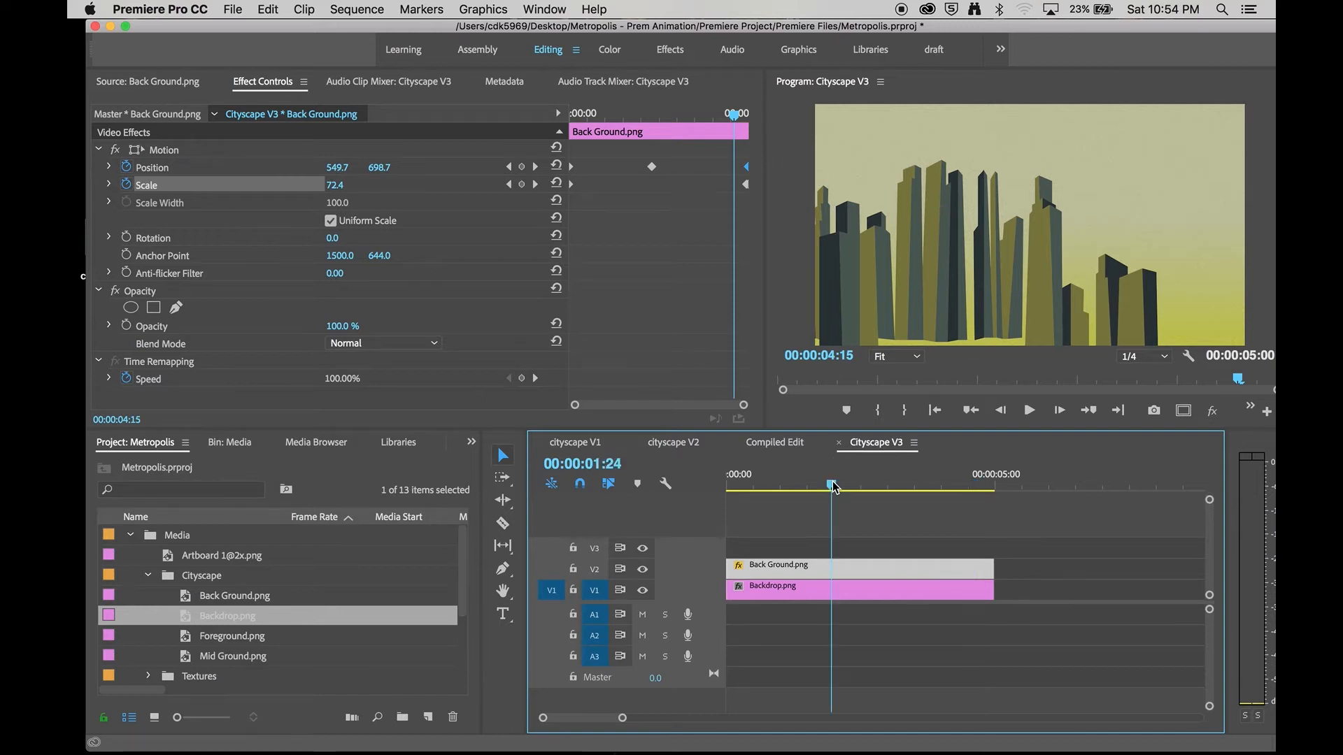
click(238, 640)
drag(754, 440, 761, 533)
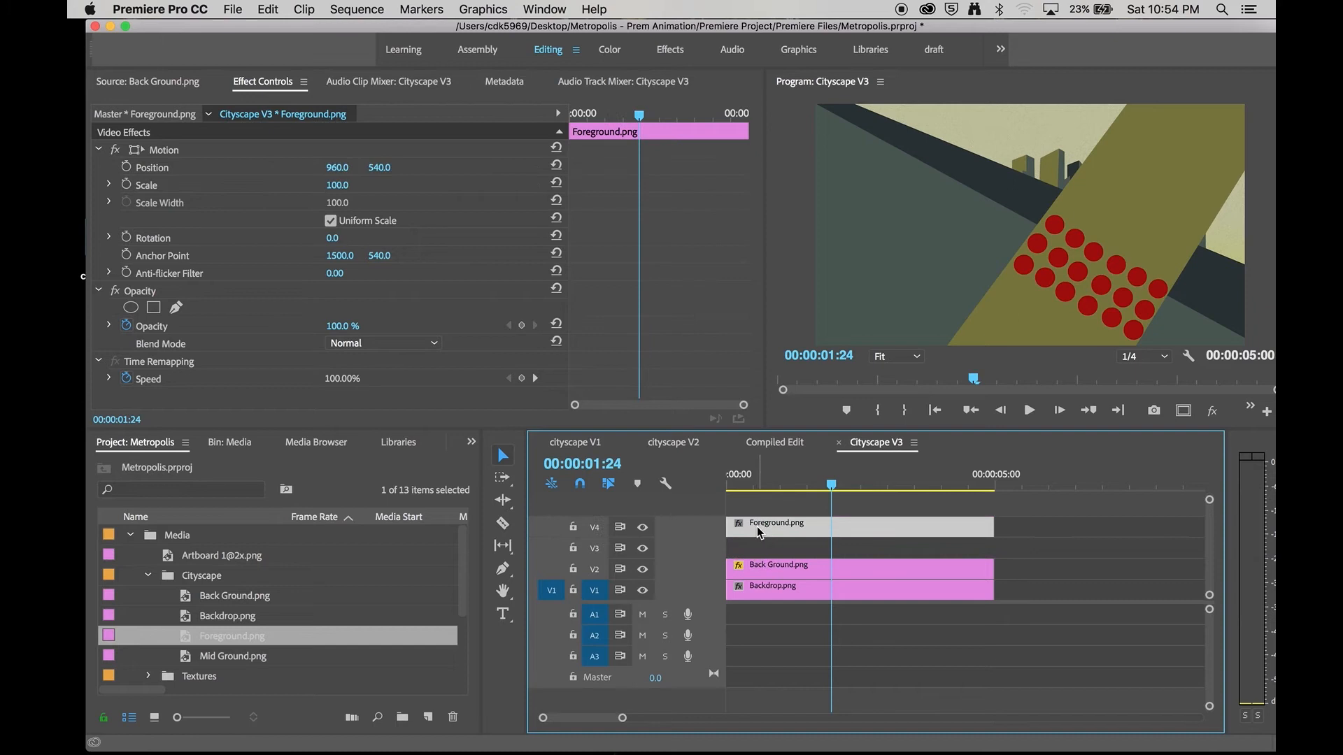
drag(237, 657, 757, 532)
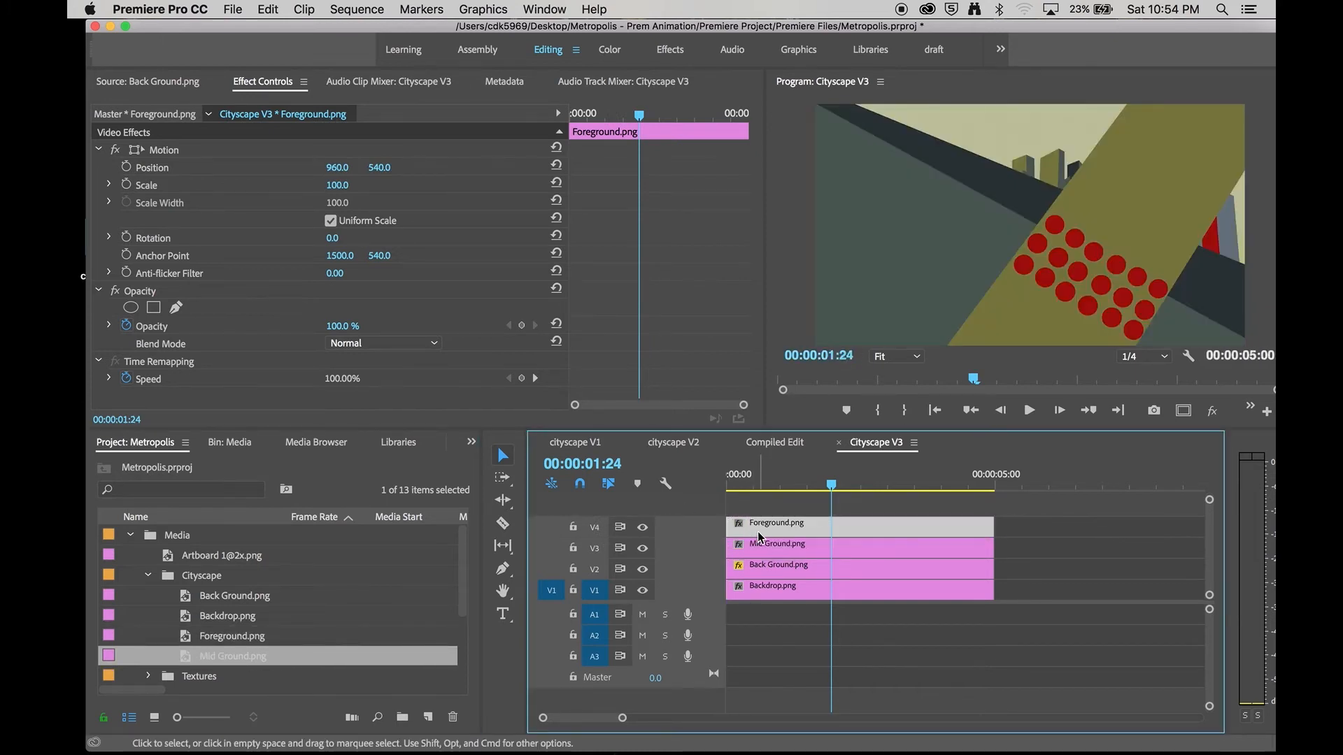
key(Delete)
click(760, 546)
key(Delete)
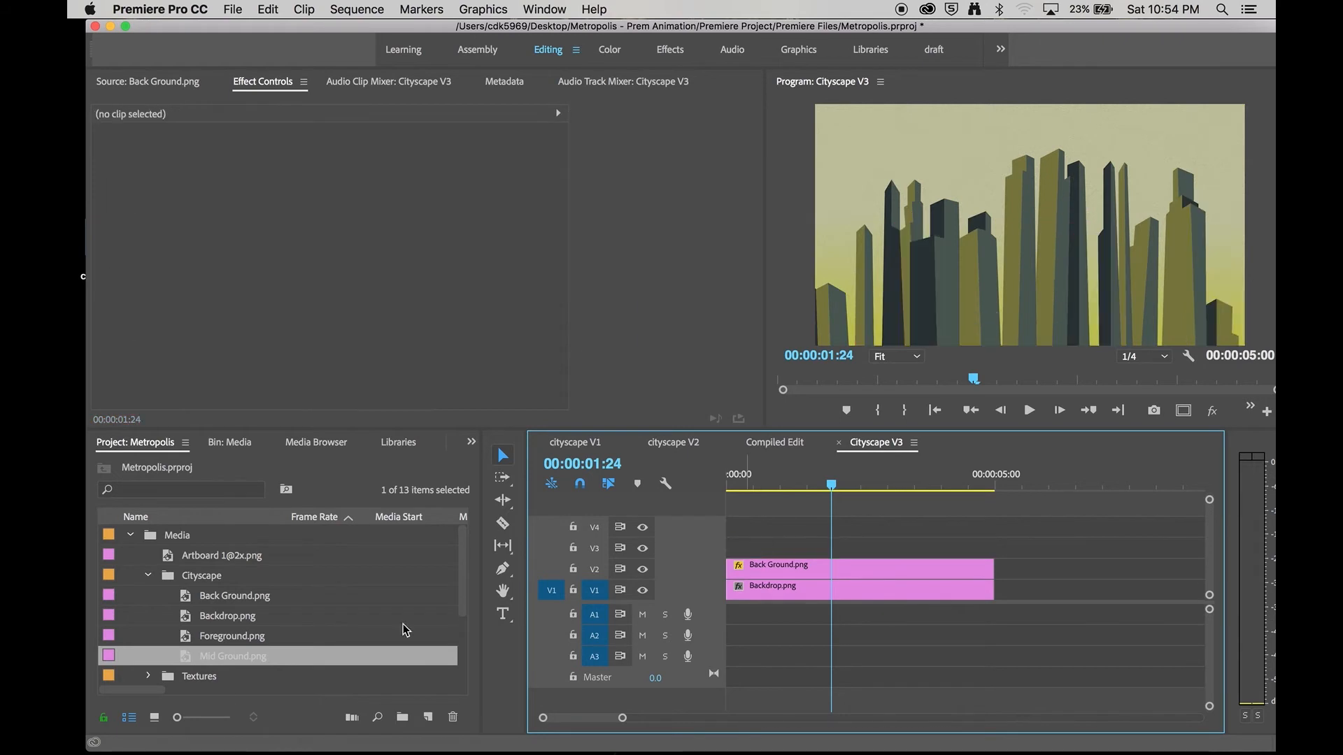
Place Mid Ground.png on V3 and keyframe its position at 1758.8, 611.3 at 00:00:00:00
drag(206, 663, 731, 553)
drag(781, 492, 691, 493)
click(749, 547)
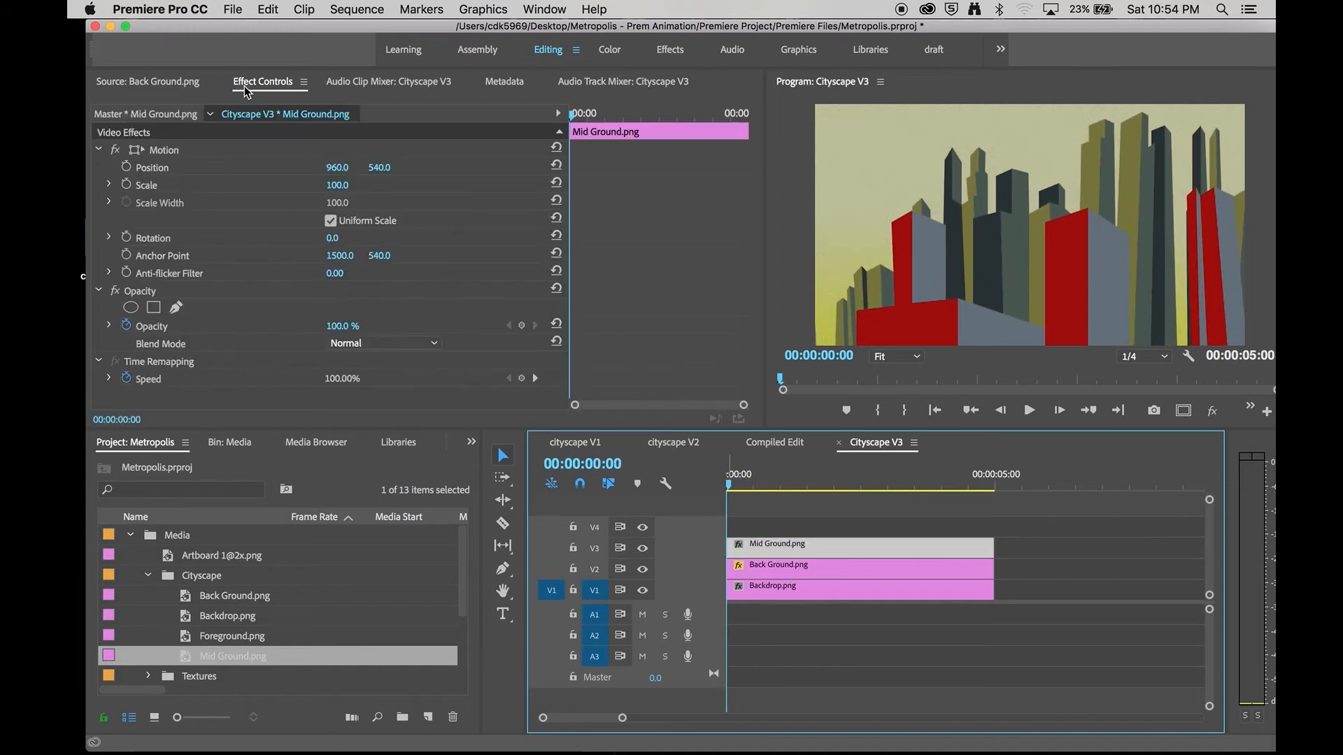
click(166, 154)
drag(935, 310, 1111, 321)
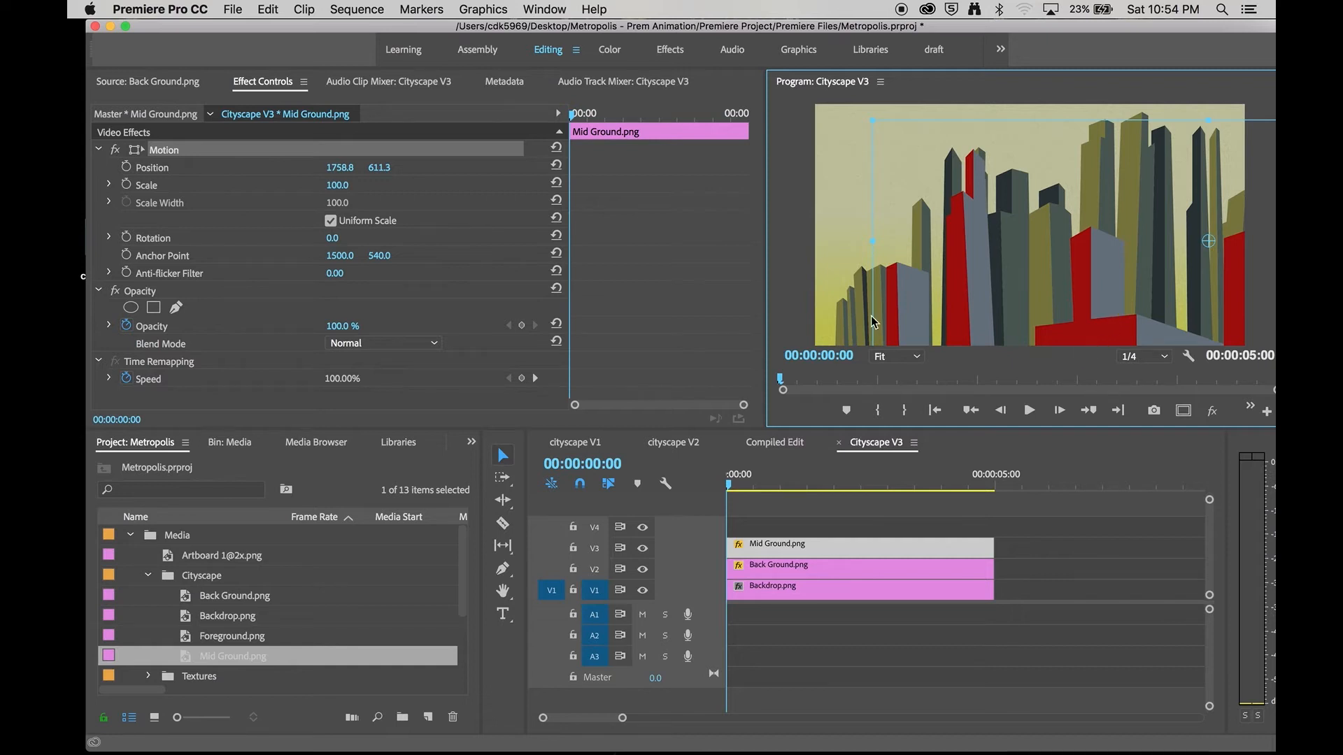
click(126, 169)
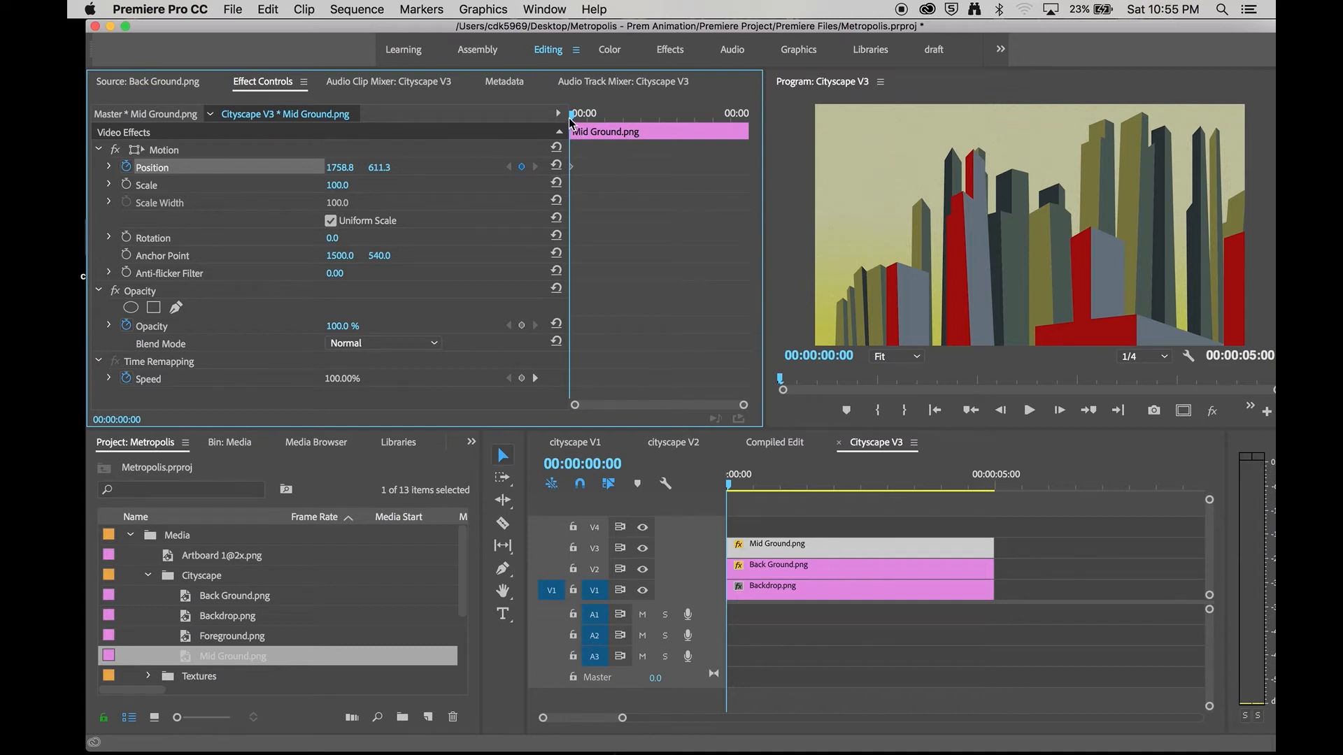
At 00:00:04:24, move the Mid Ground clip left and down to position -963.8, 806.3 as its end keyframe
drag(672, 115, 750, 116)
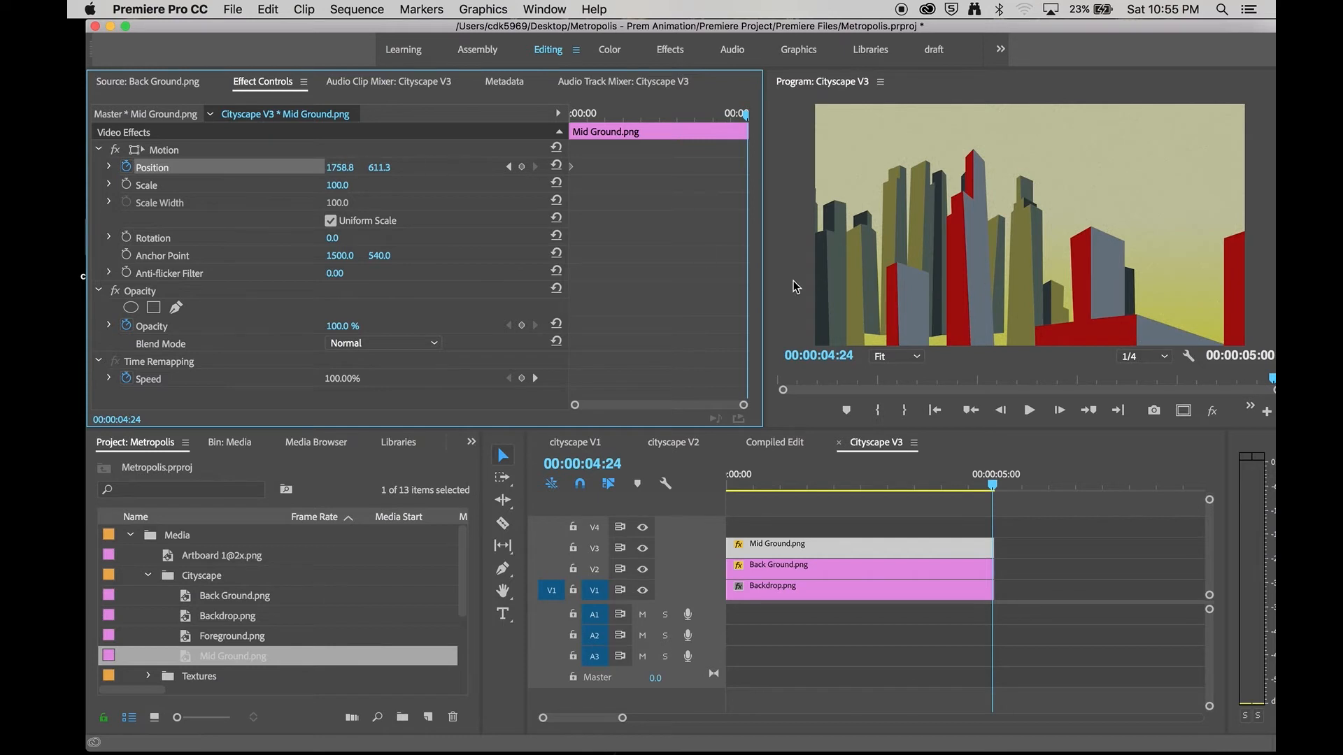
click(153, 155)
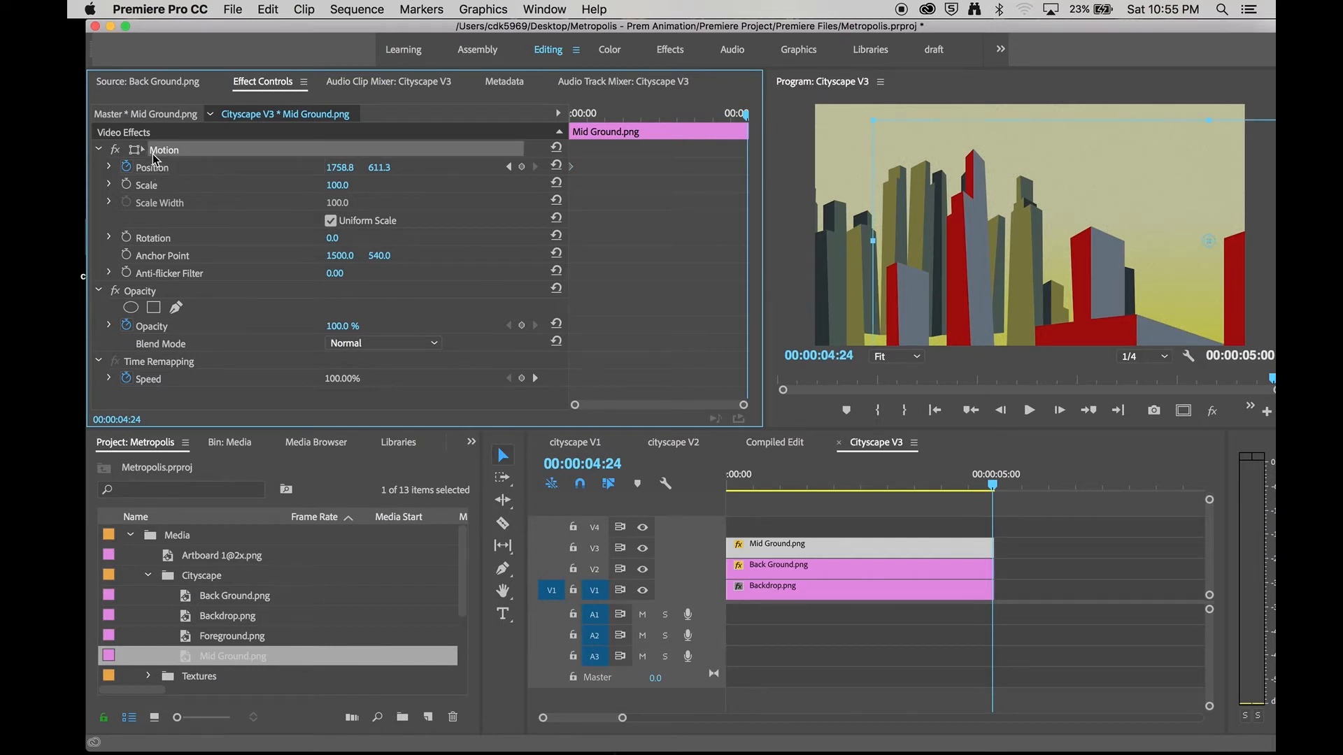
drag(1015, 280, 868, 290)
drag(1165, 291, 898, 360)
Keyframe the Mid Ground clip's scale at 86.0 at 00:00:04:24 and at 100.0 at 00:00:00:00
mouse_move(343, 186)
mouse_down()
mouse_move(303, 186)
mouse_move(333, 186)
mouse_up()
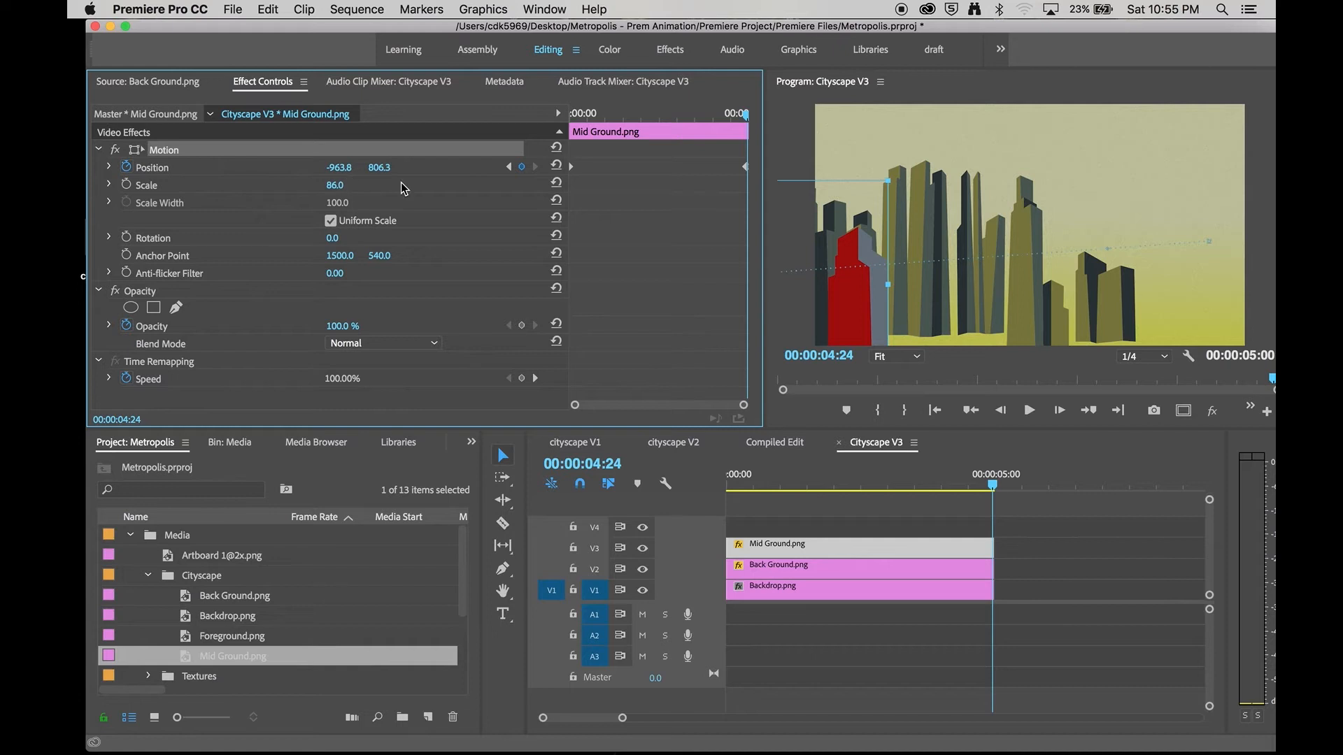
click(127, 185)
drag(637, 114, 570, 119)
click(339, 187)
key(Return)
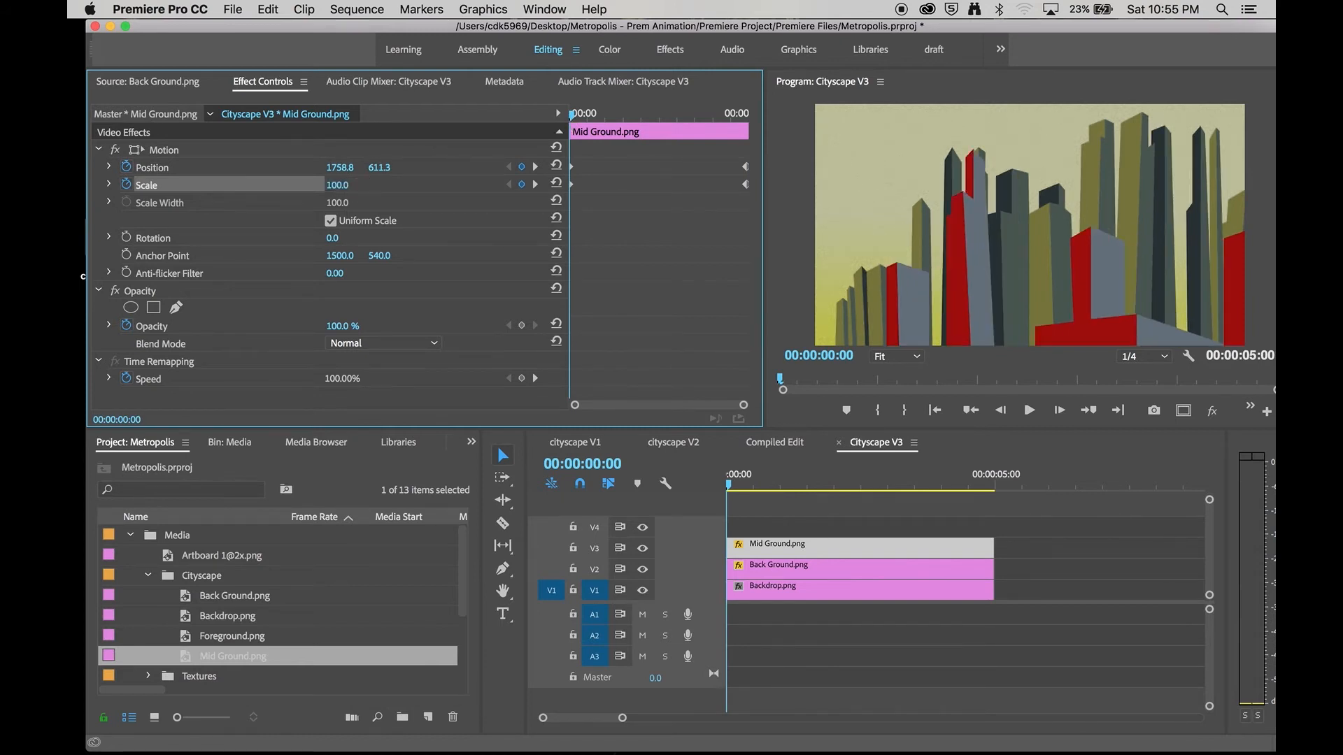
Play the animation from the start to check the Mid Ground layer moving over the background
click(759, 497)
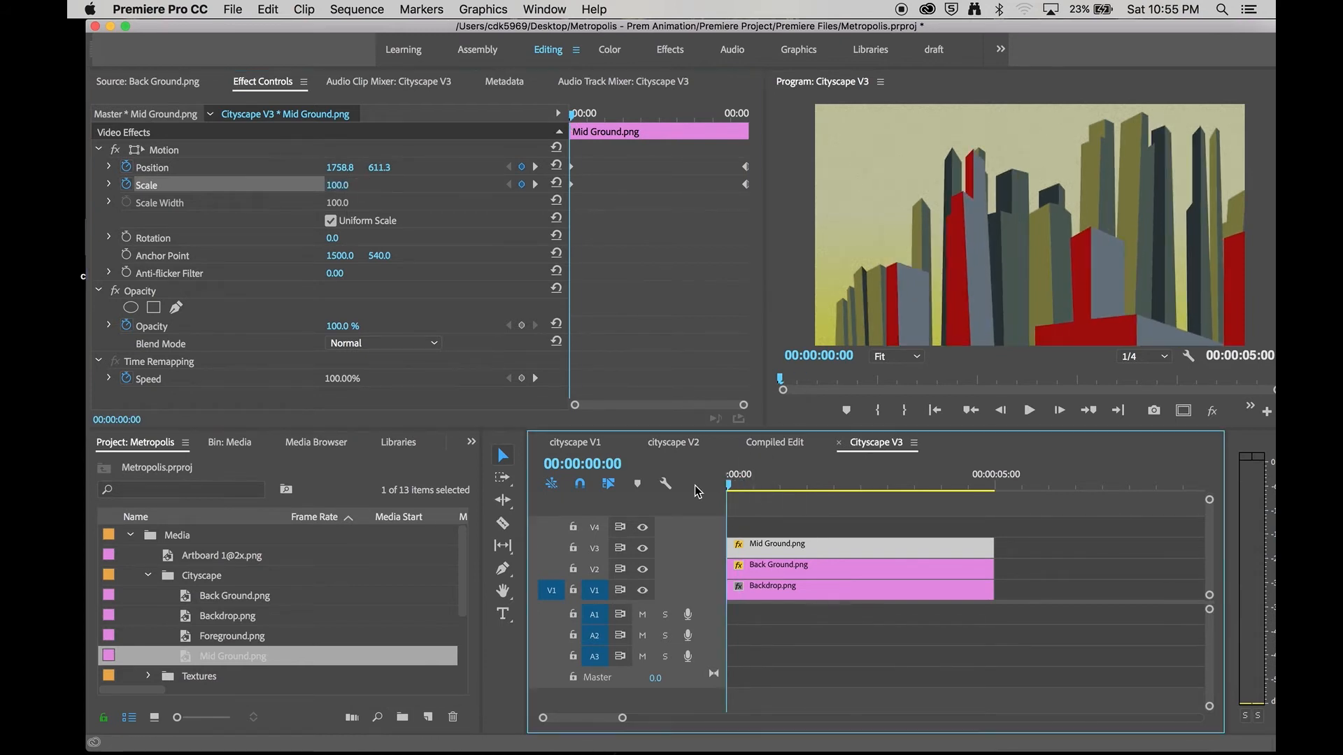
key(space)
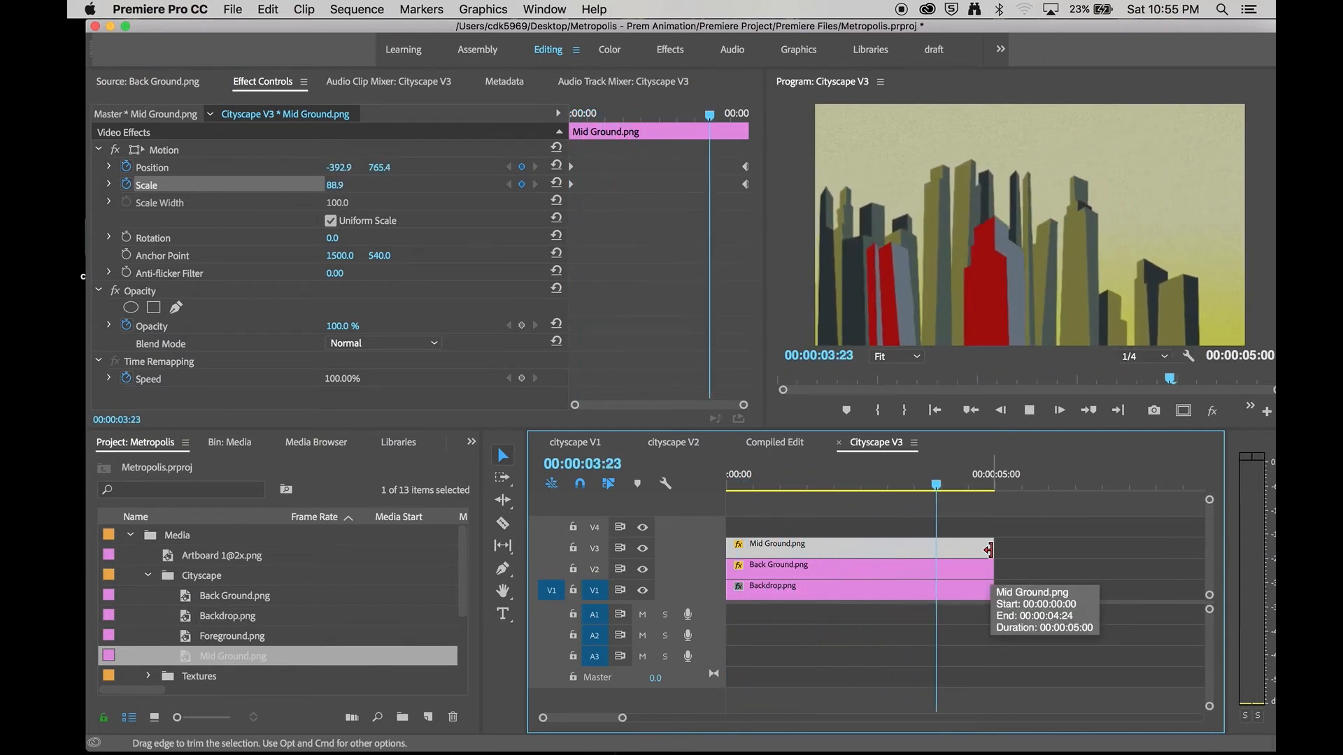
drag(976, 483, 602, 511)
key(space)
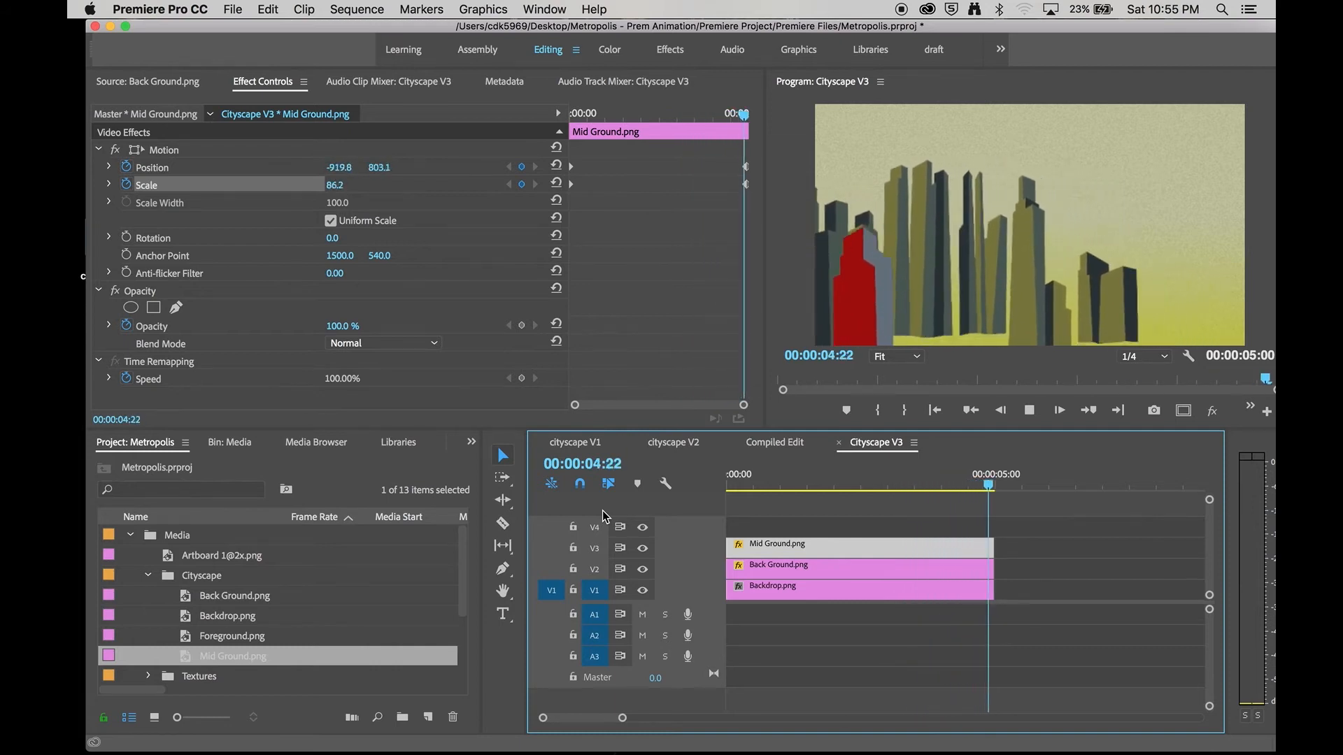
Widen the Program monitor to show its full row of controls and turn on Loop Playback
click(1252, 409)
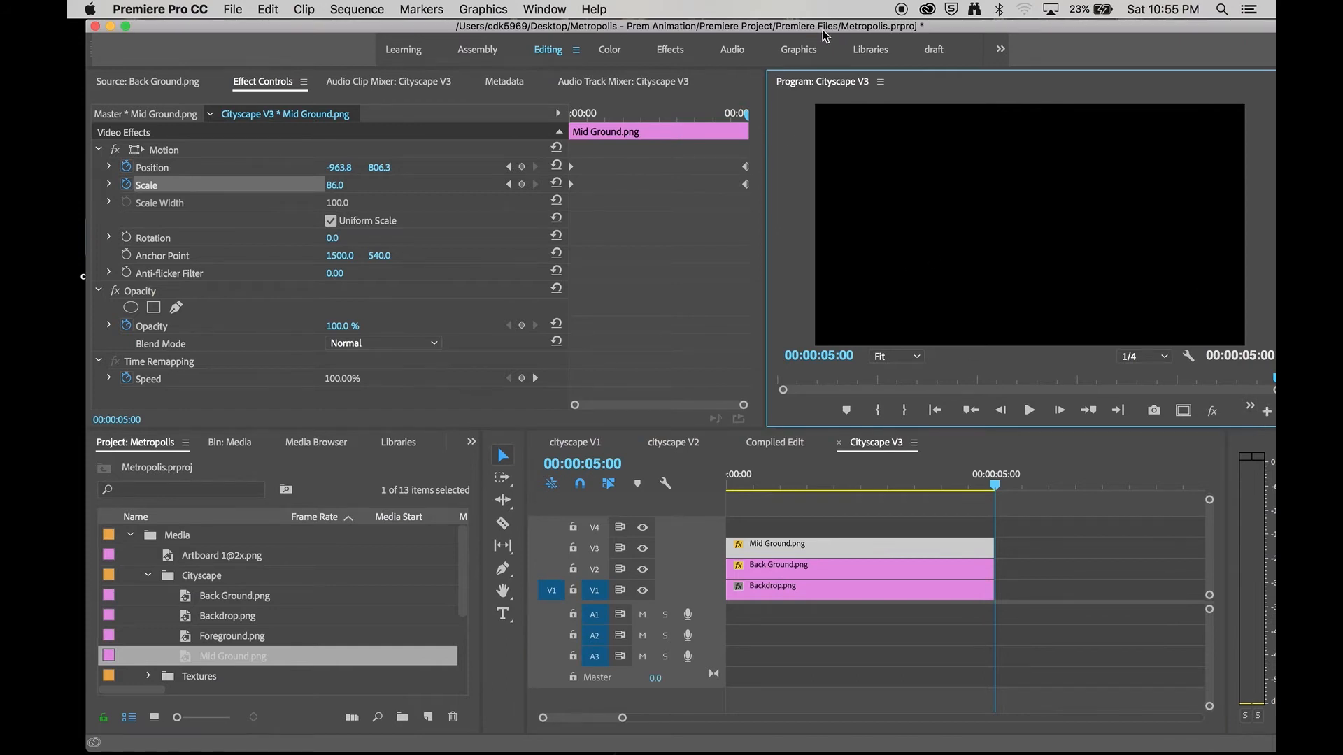
drag(808, 30, 789, 32)
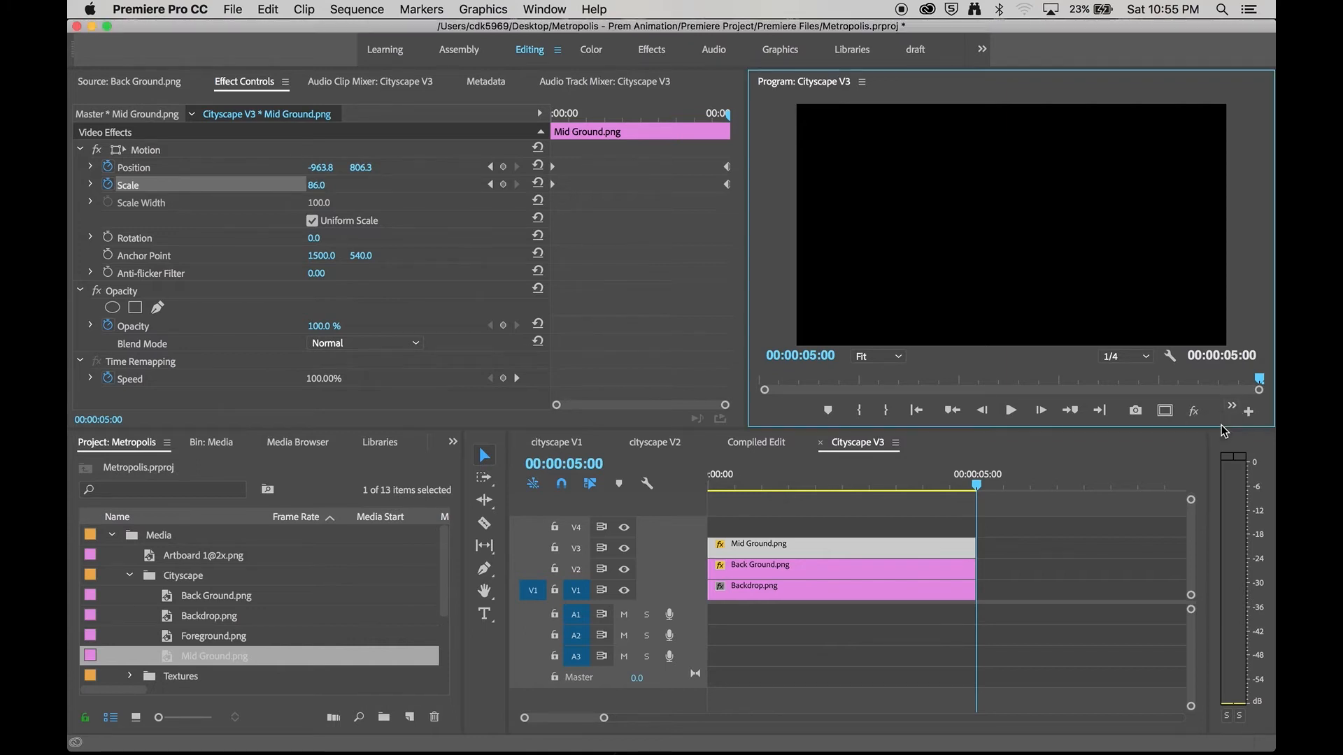
key(space)
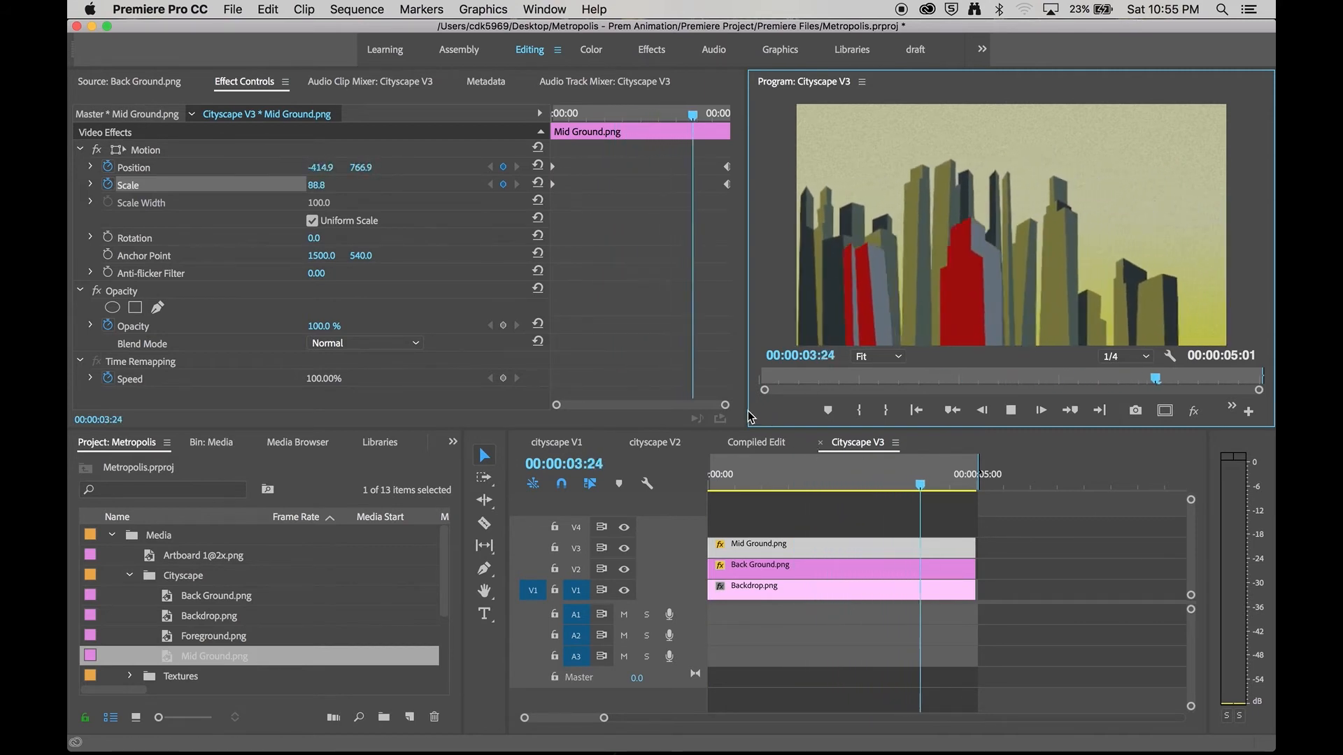
drag(745, 415, 708, 424)
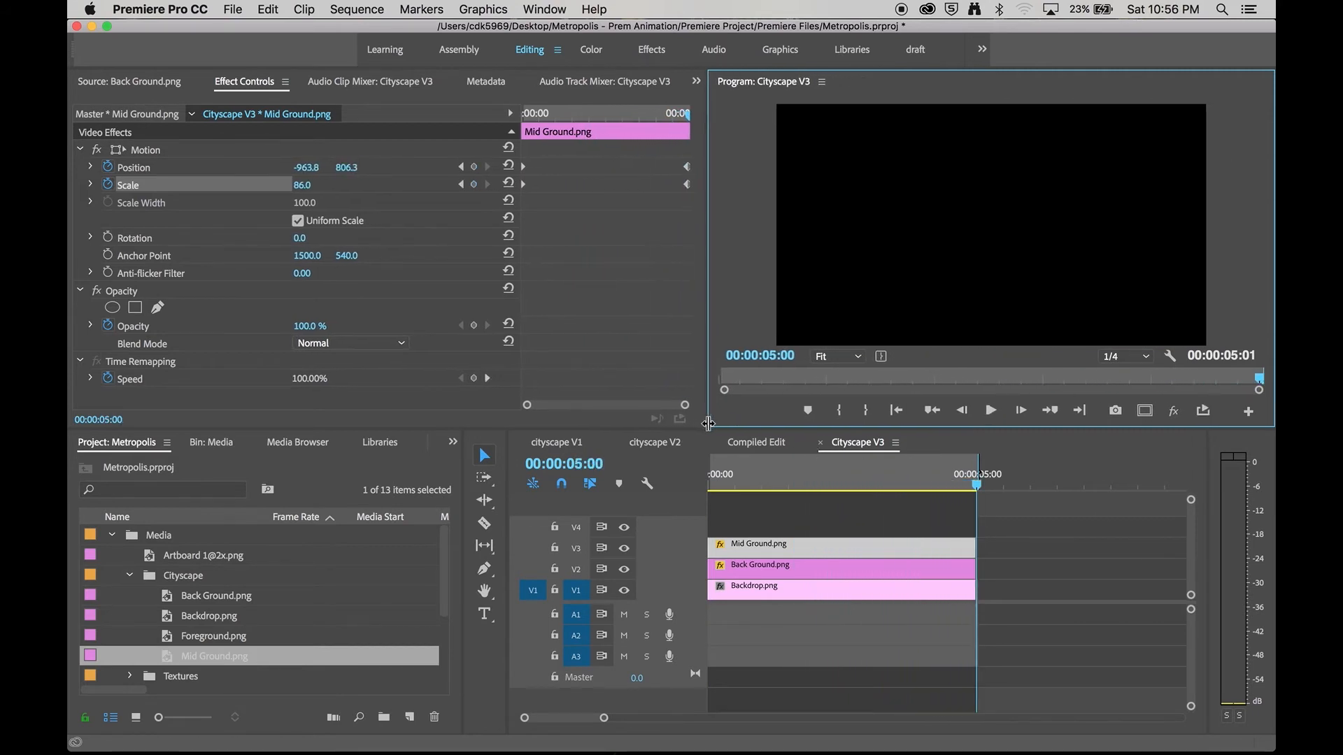
key(space)
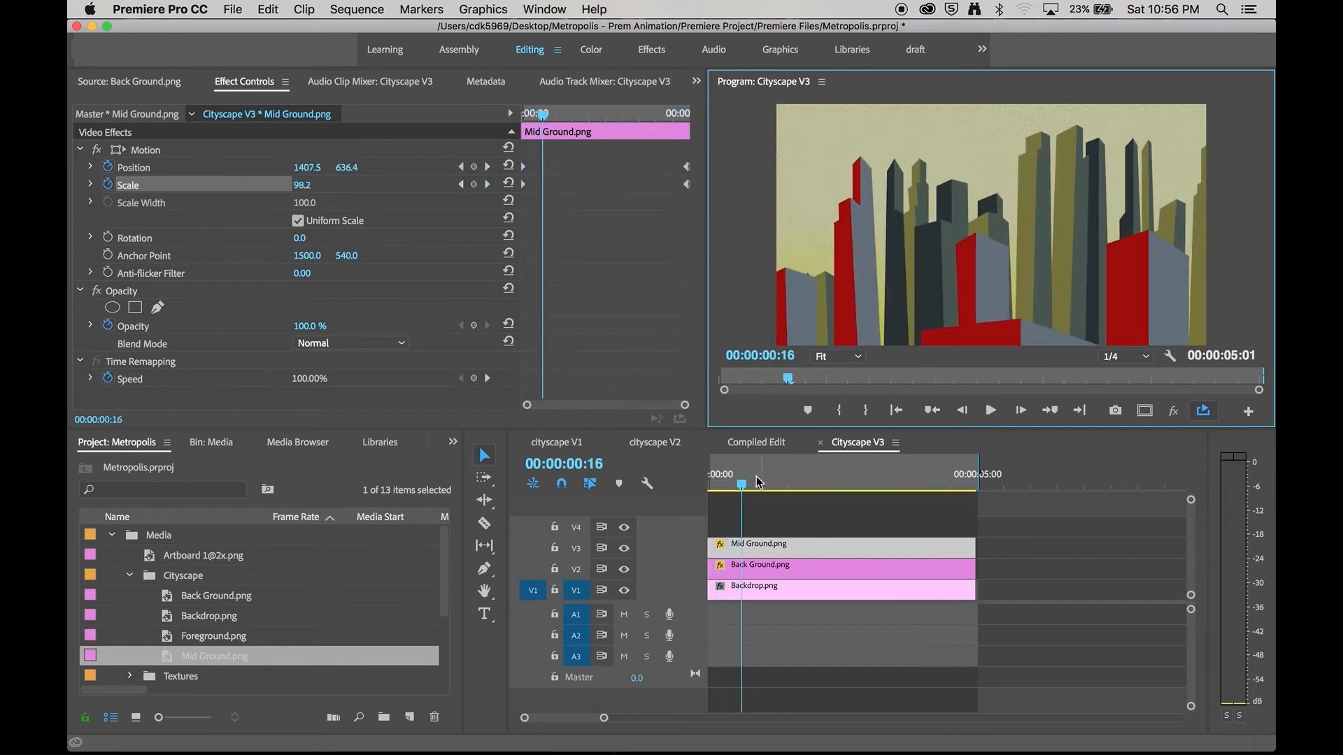
drag(741, 484, 710, 484)
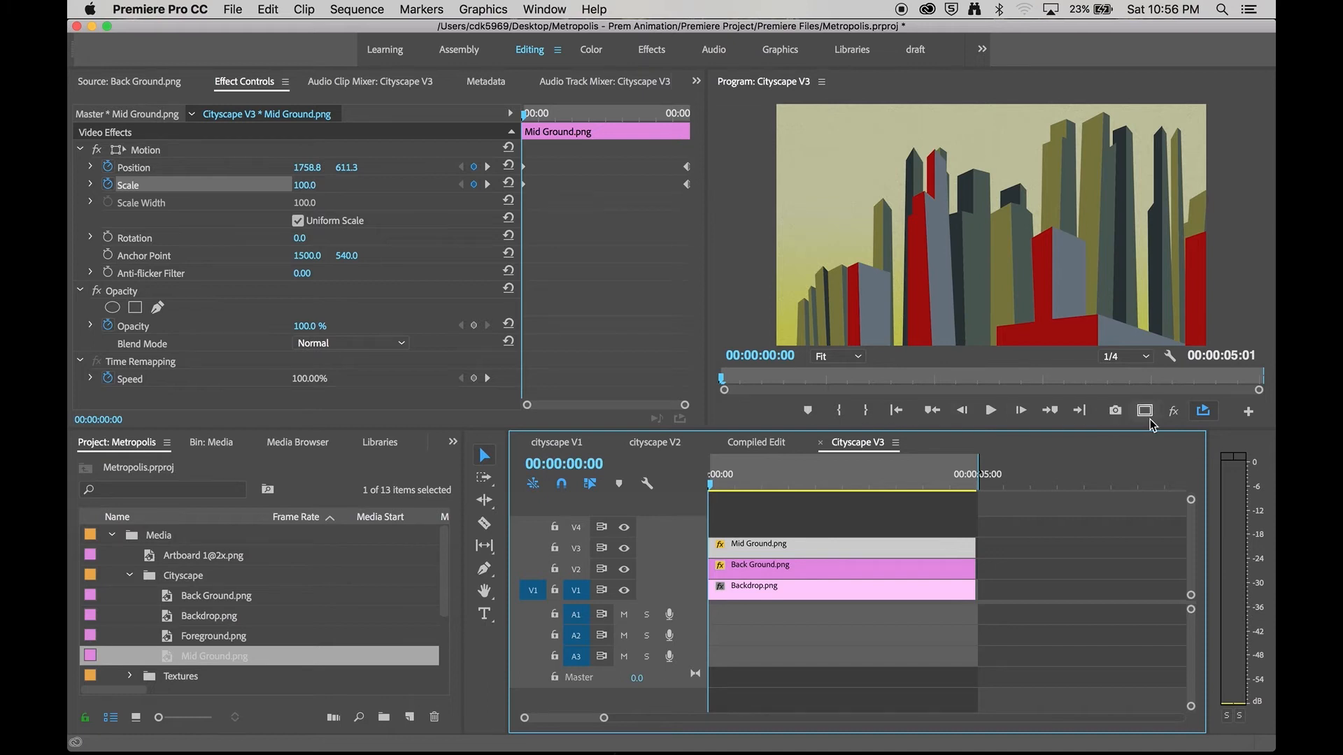
Look up the Loop Playback button in the Button Editor, cancel the editor, and play the animation on a loop
click(1248, 412)
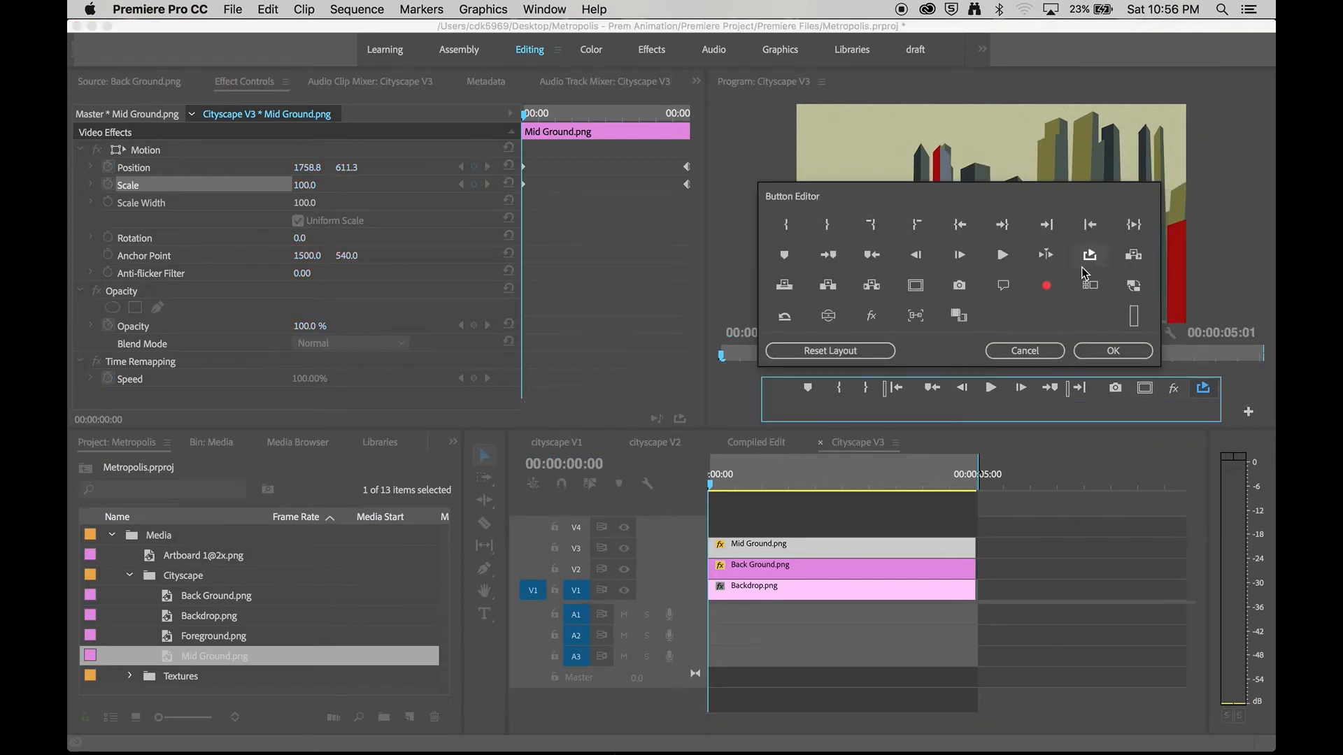
click(1046, 350)
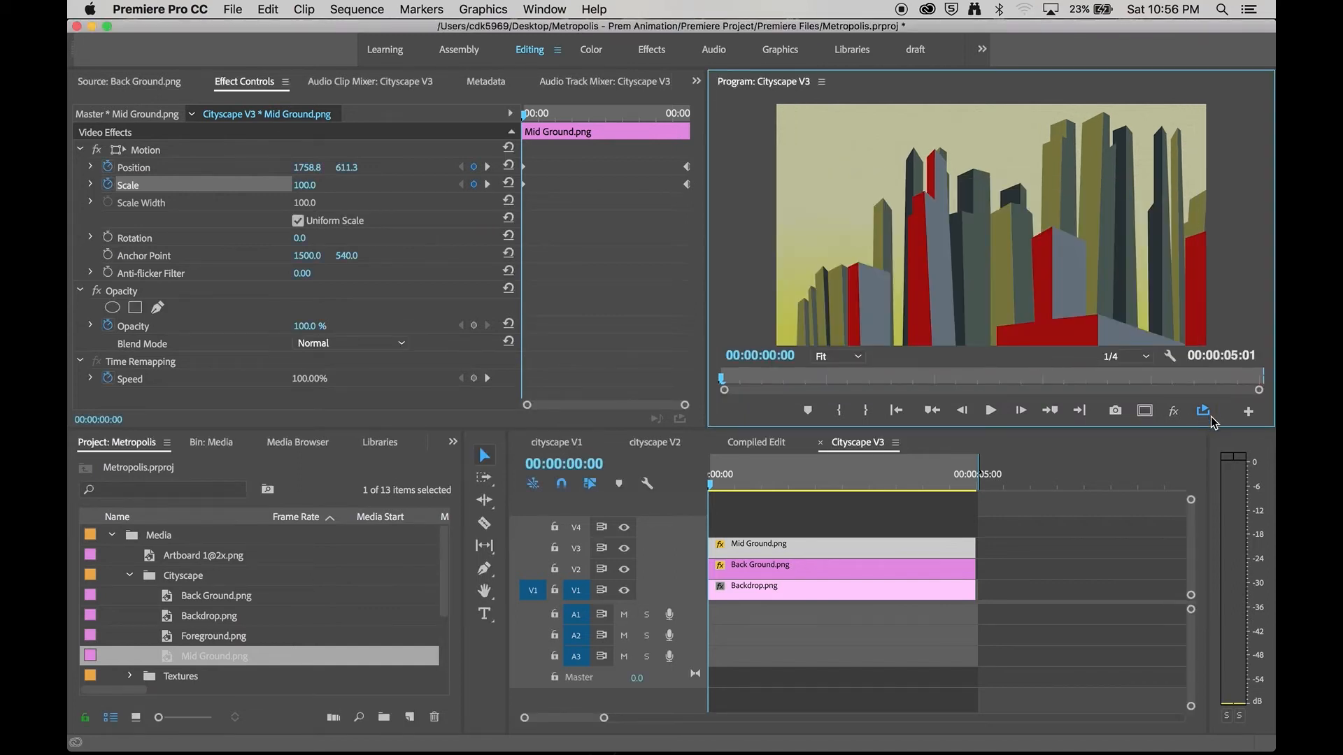
drag(770, 479, 736, 485)
key(space)
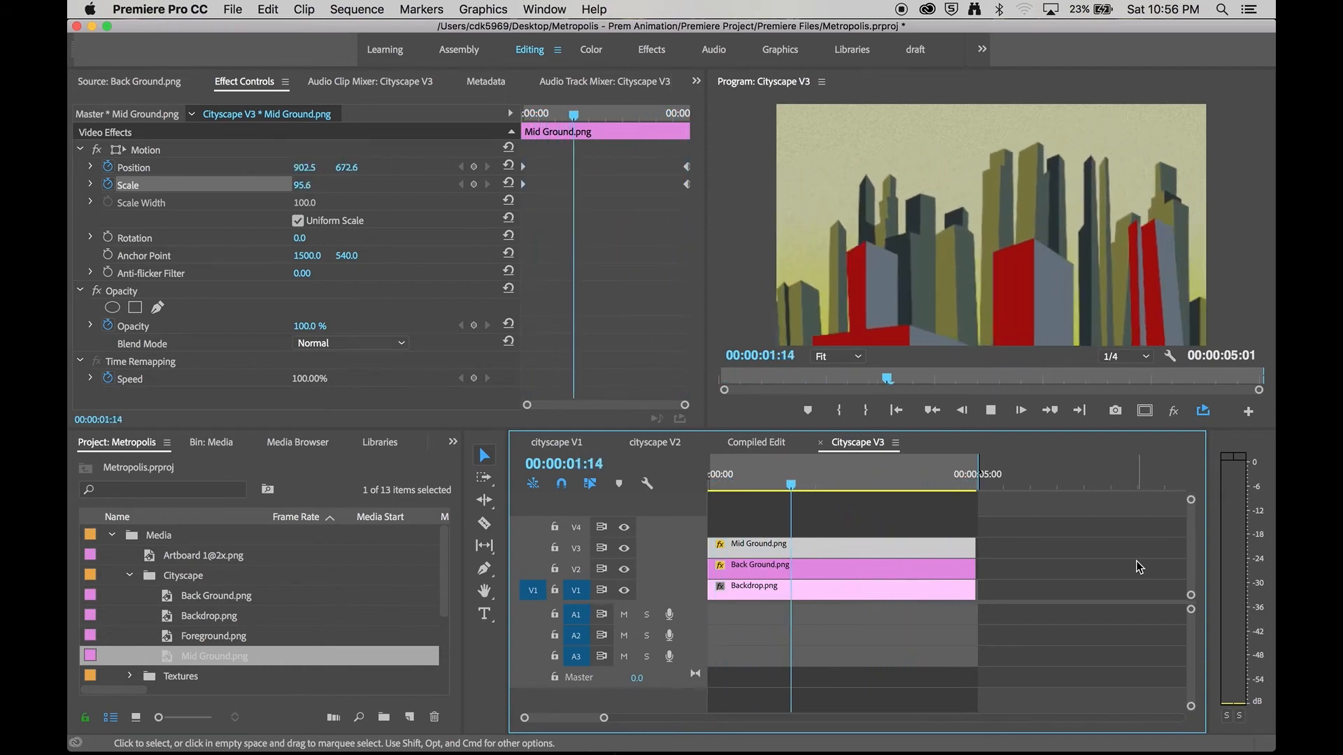
key(space)
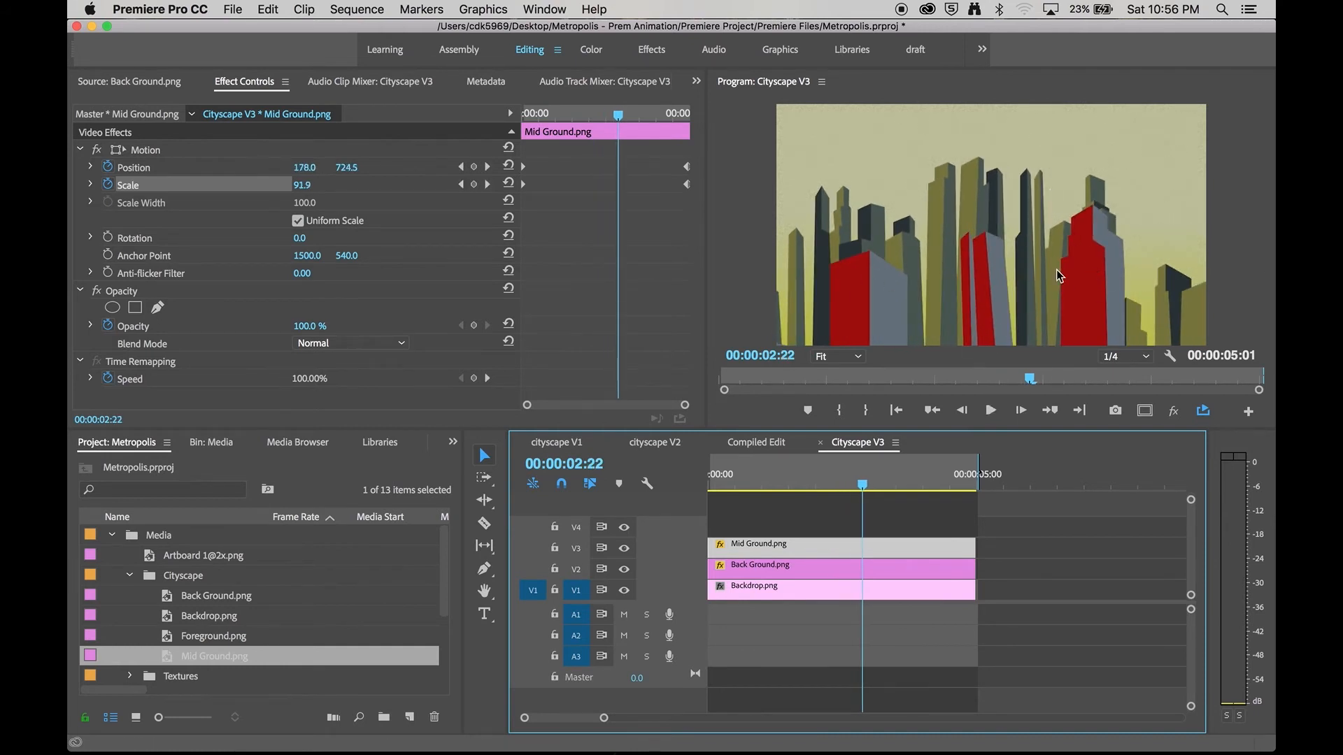
click(877, 305)
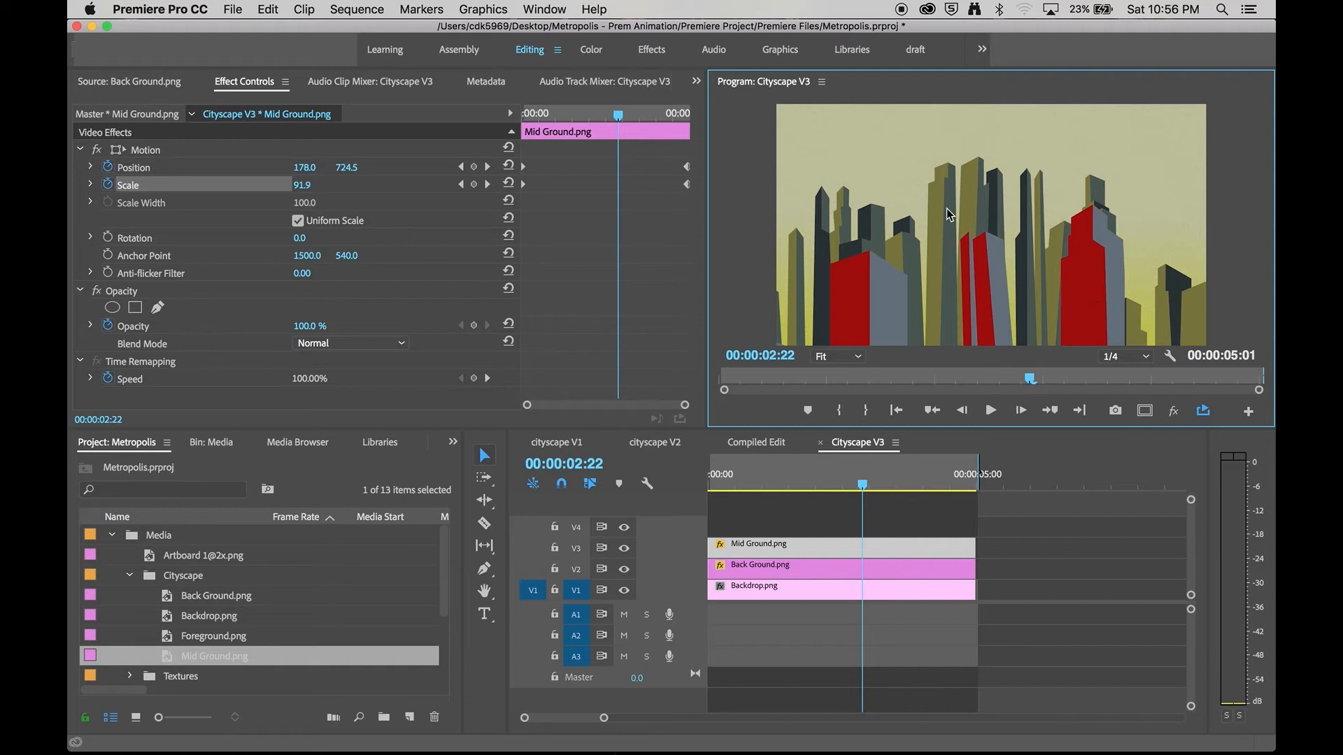
Move the Mid Ground clip up to V5 and the Back Ground clip up to V3, leaving empty tracks between the layers
drag(824, 546, 810, 501)
scroll(861, 559, up, 1)
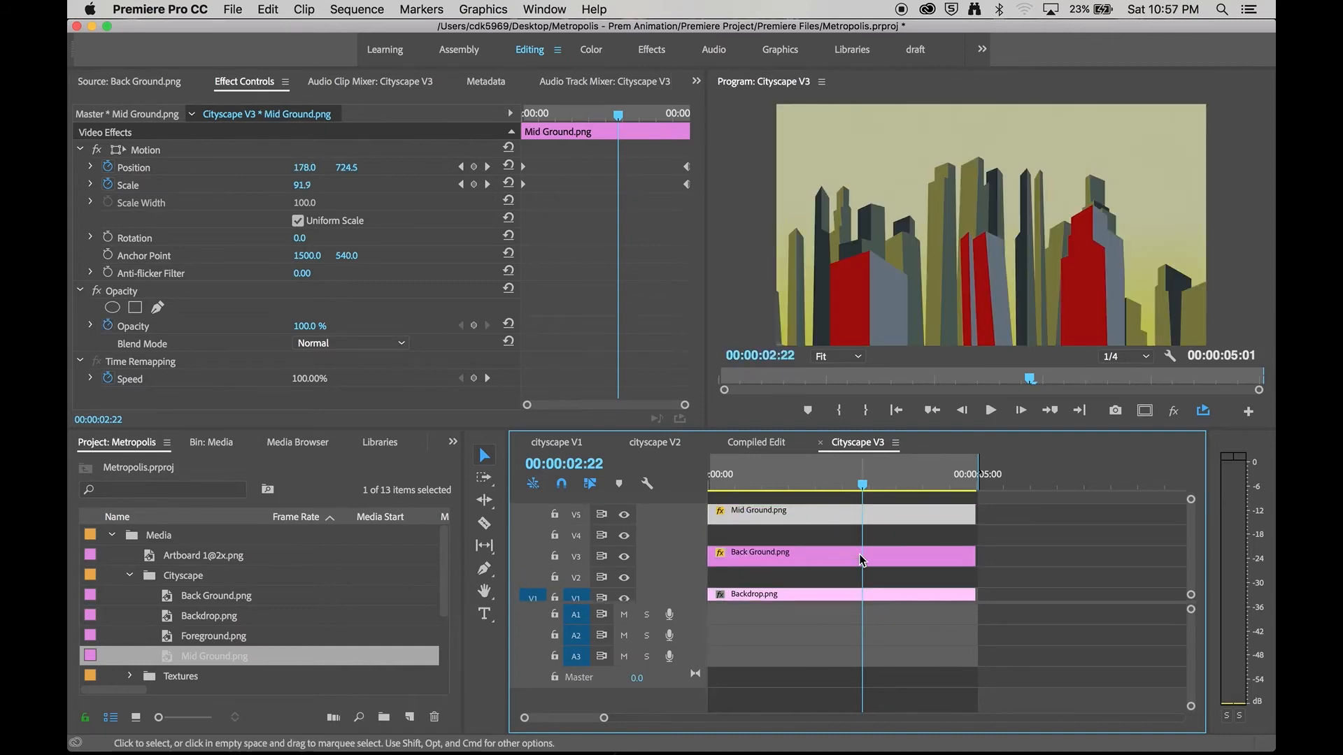
scroll(748, 649, up, 3)
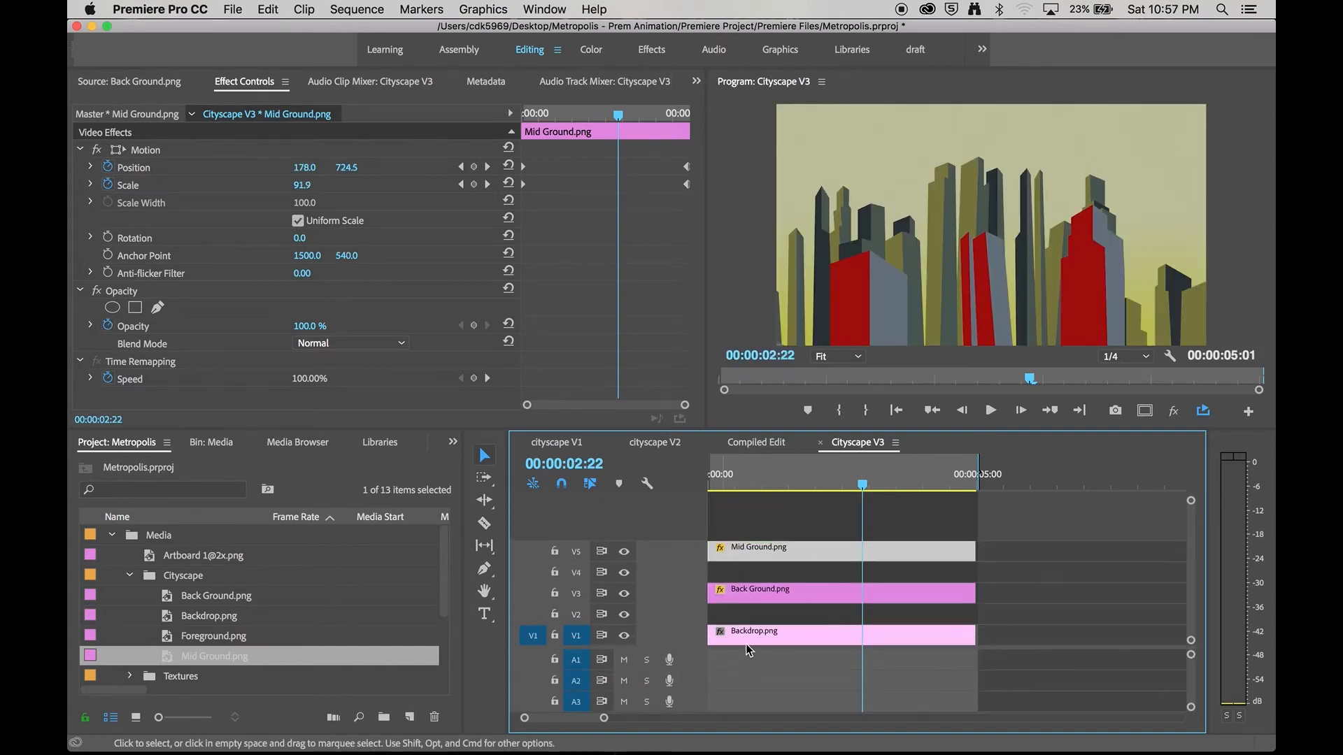
Expand the Textures bin in place of the Cityscape bin and open the black-and-white bleached paper texture in the Source monitor
click(128, 577)
click(128, 597)
double_click(197, 617)
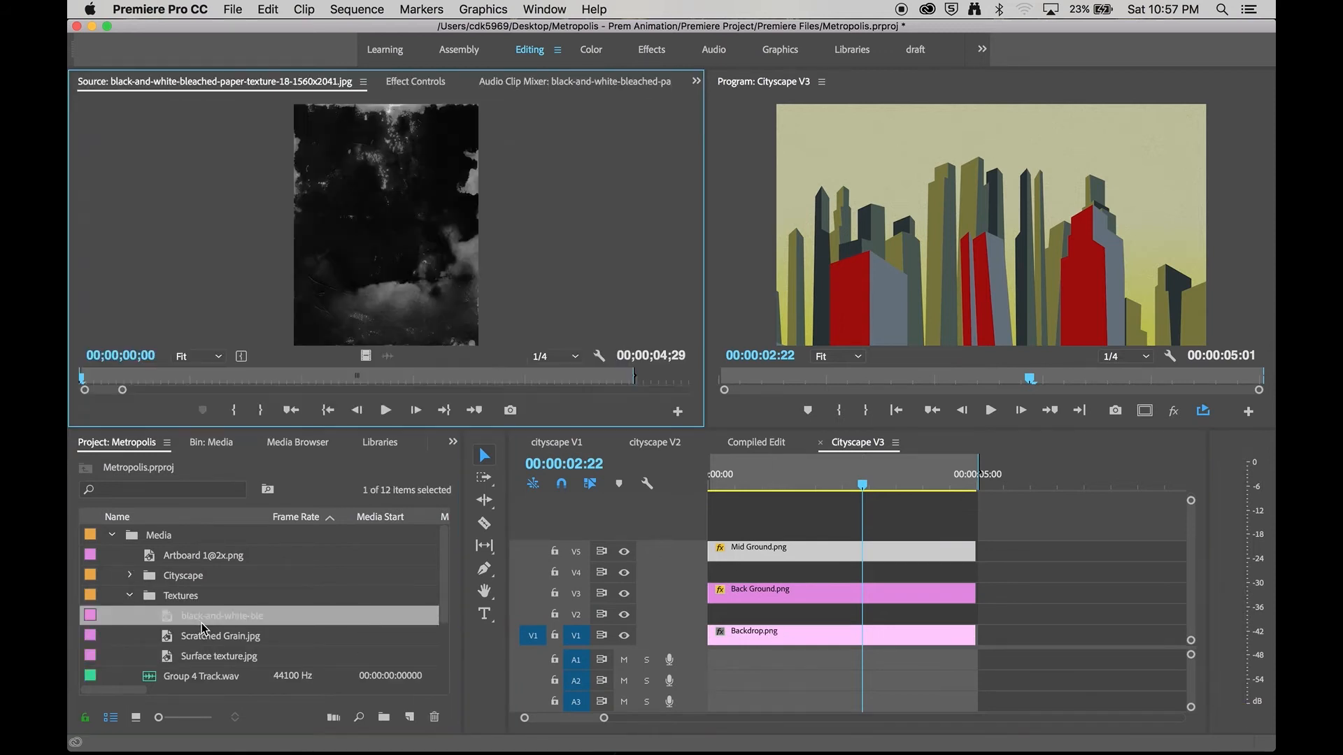
Place the black-and-white bleached paper texture on V4 between the Mid Ground and Back Ground clips, and hide track V5
double_click(213, 638)
double_click(220, 617)
drag(201, 620, 664, 582)
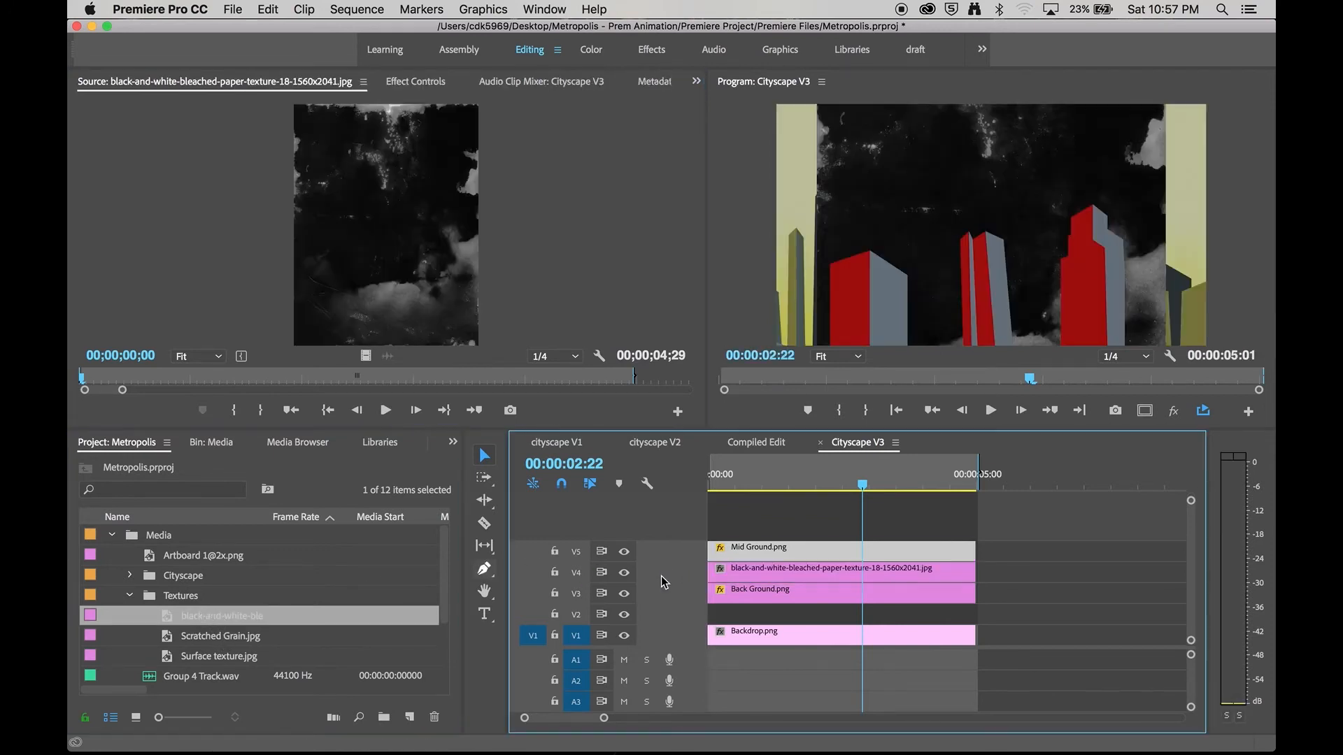
click(624, 552)
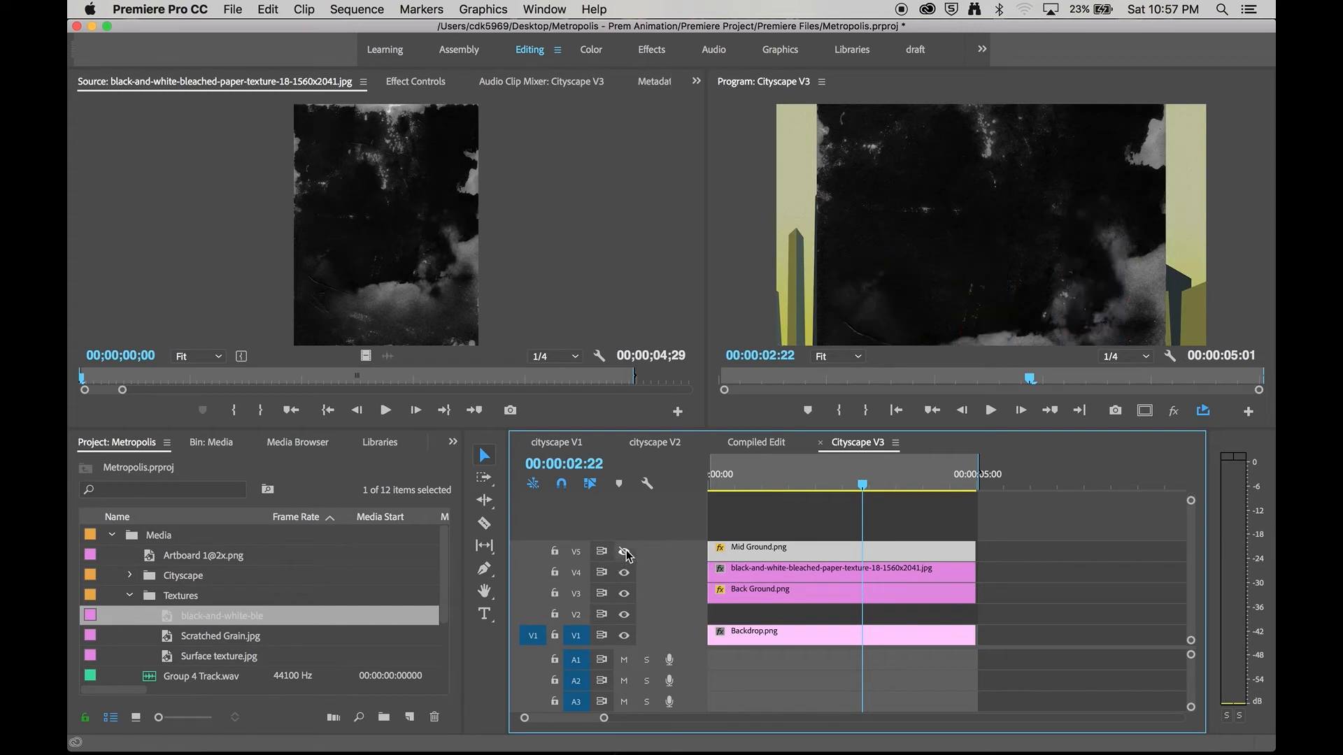
Rotate the paper texture clip on V4 by 90° and scale it to 95 so it fills the frame
click(781, 578)
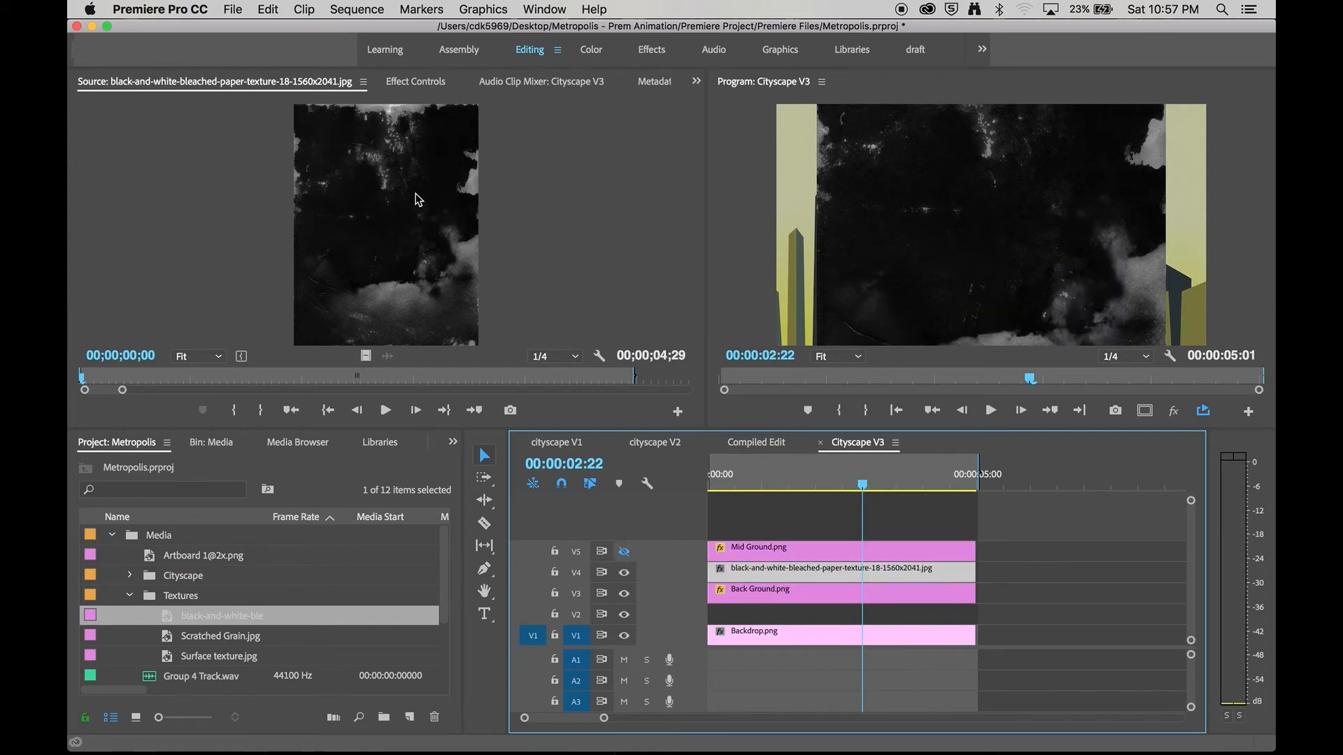
click(420, 87)
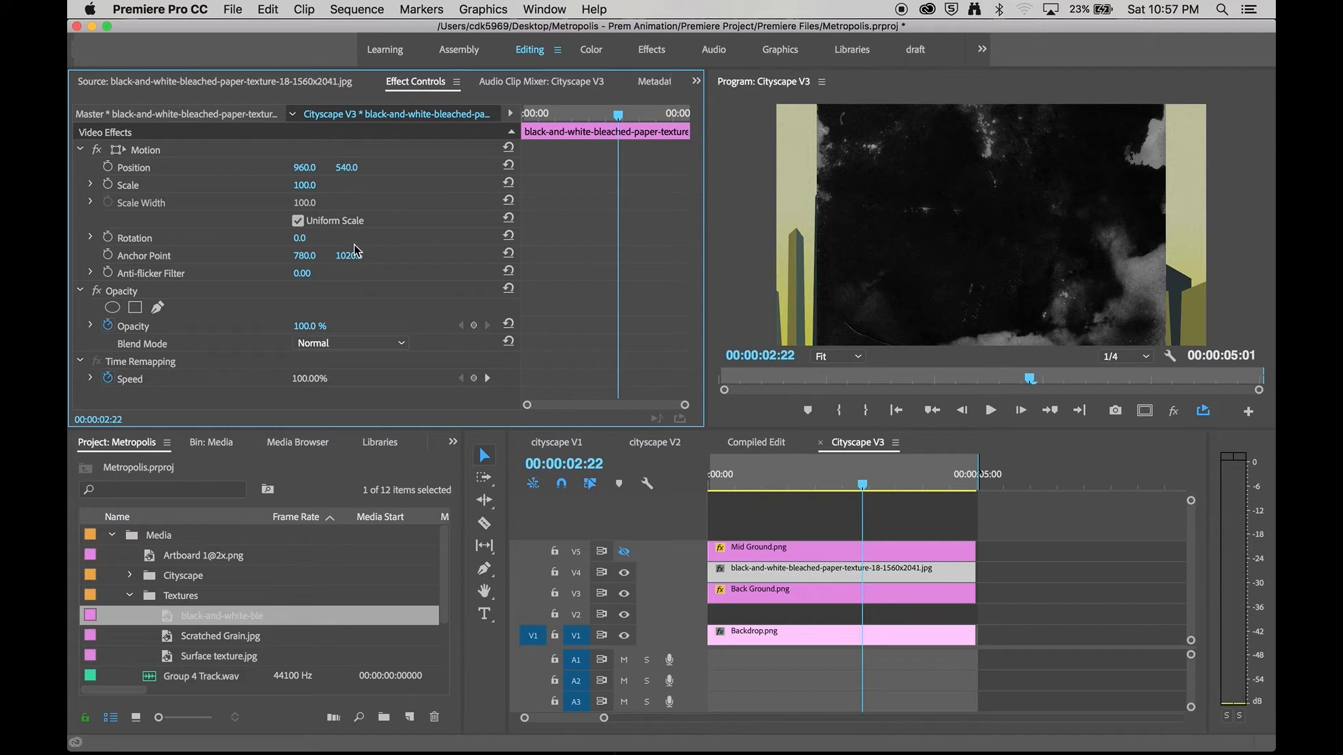
click(307, 239)
key(Return)
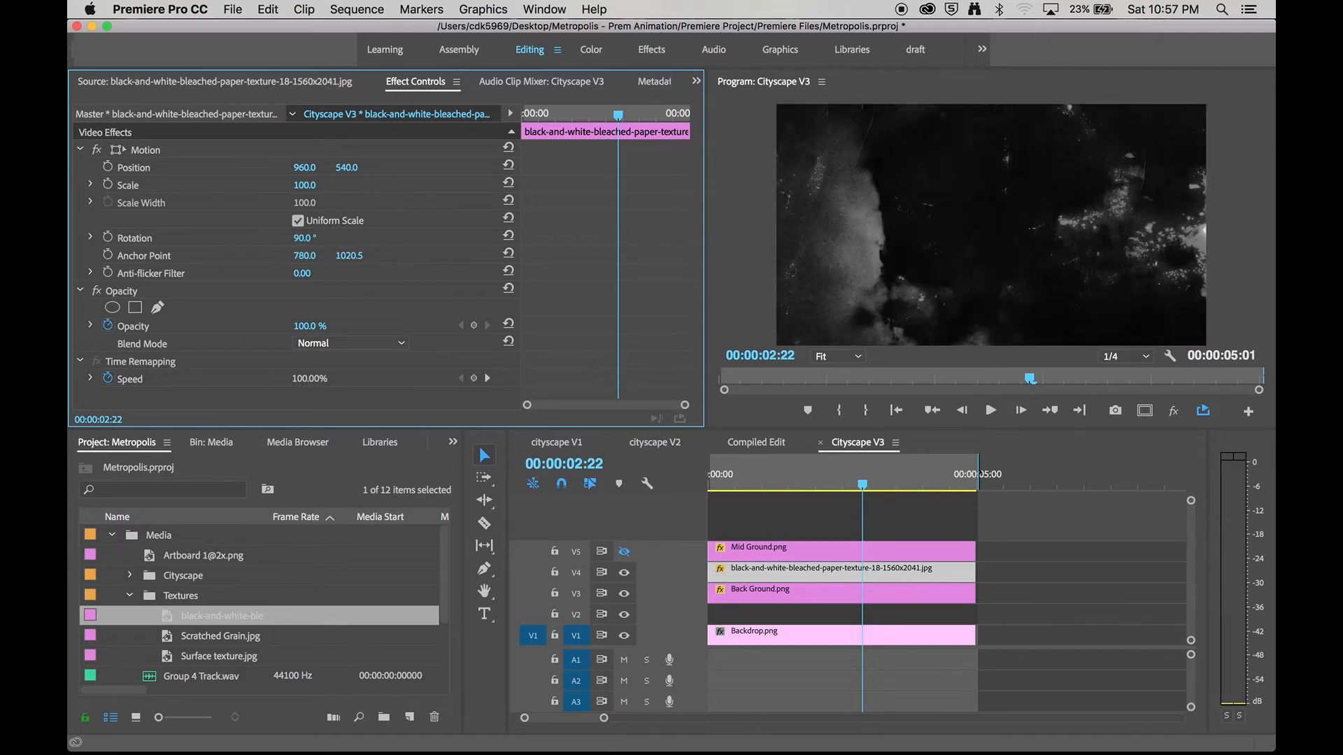
mouse_move(294, 186)
mouse_down()
mouse_move(269, 186)
mouse_move(291, 186)
mouse_up()
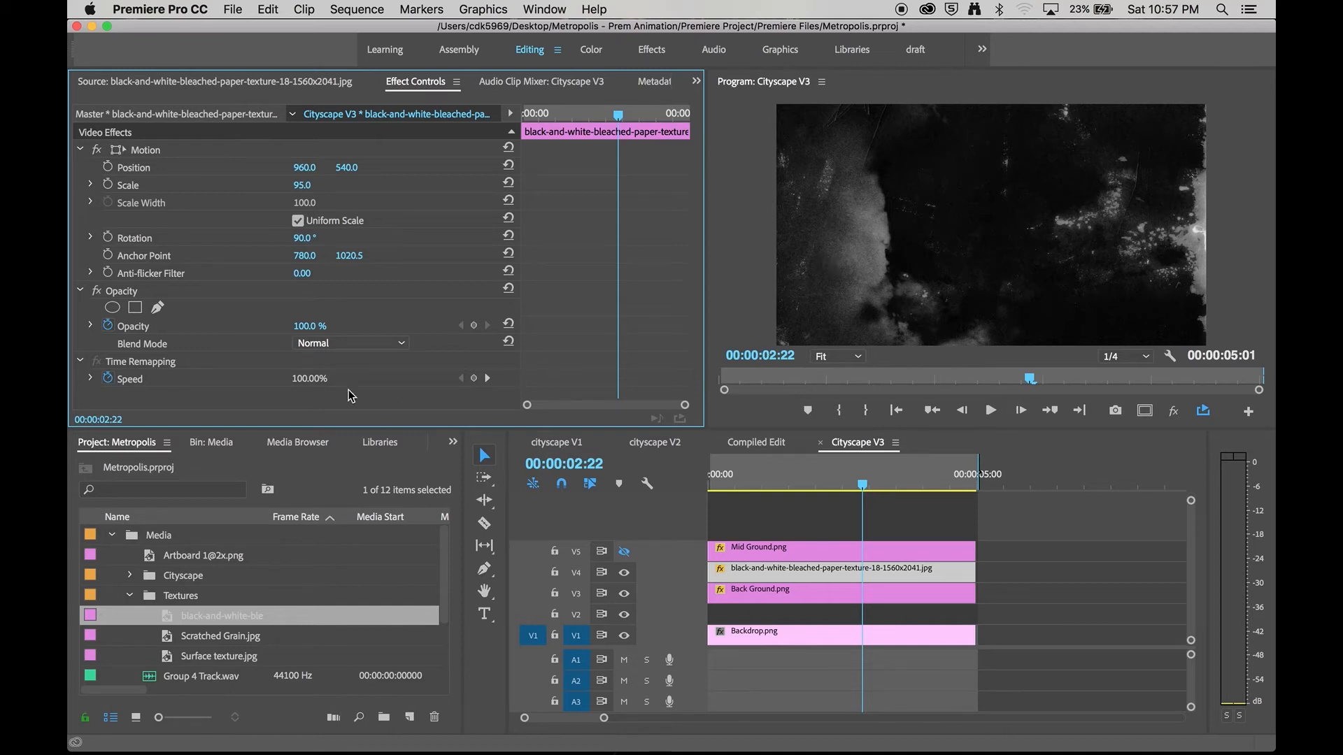
Try the Darken and Lighten blend modes on the paper texture, checking each at different frames of the animation
click(392, 346)
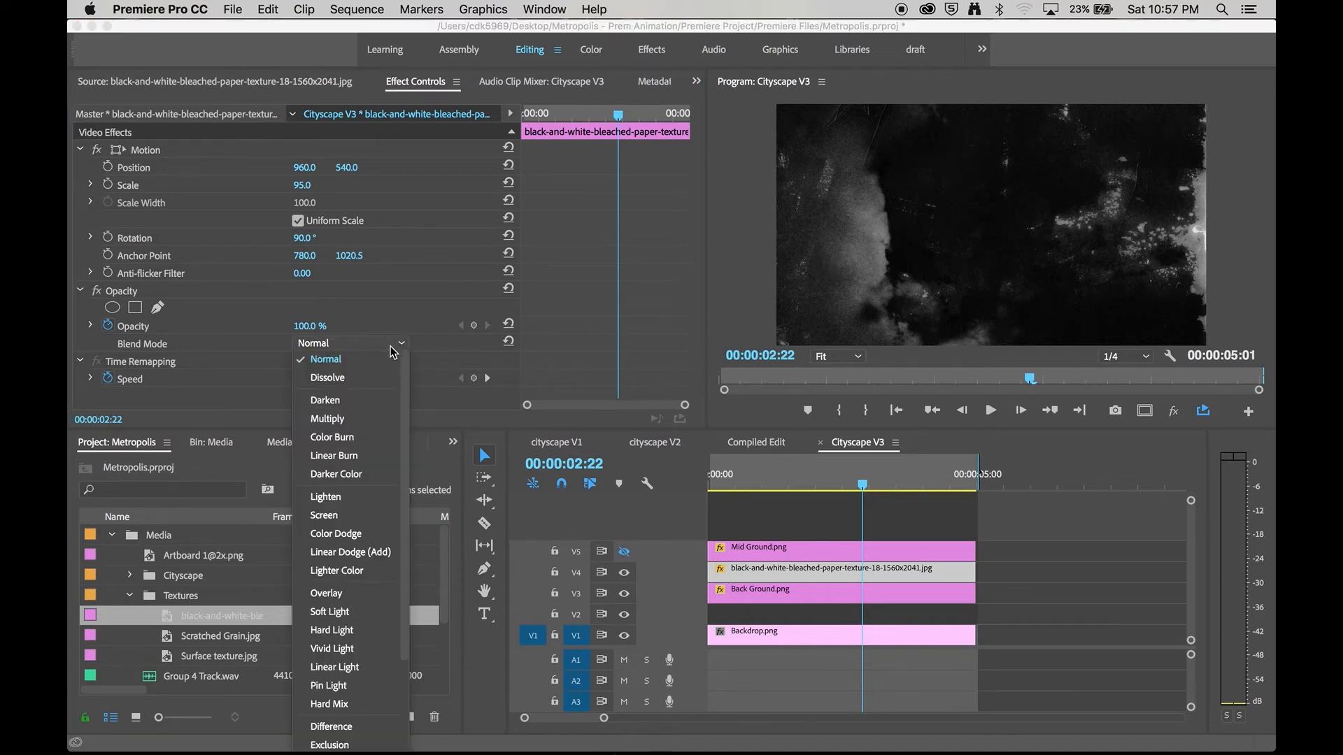
click(371, 402)
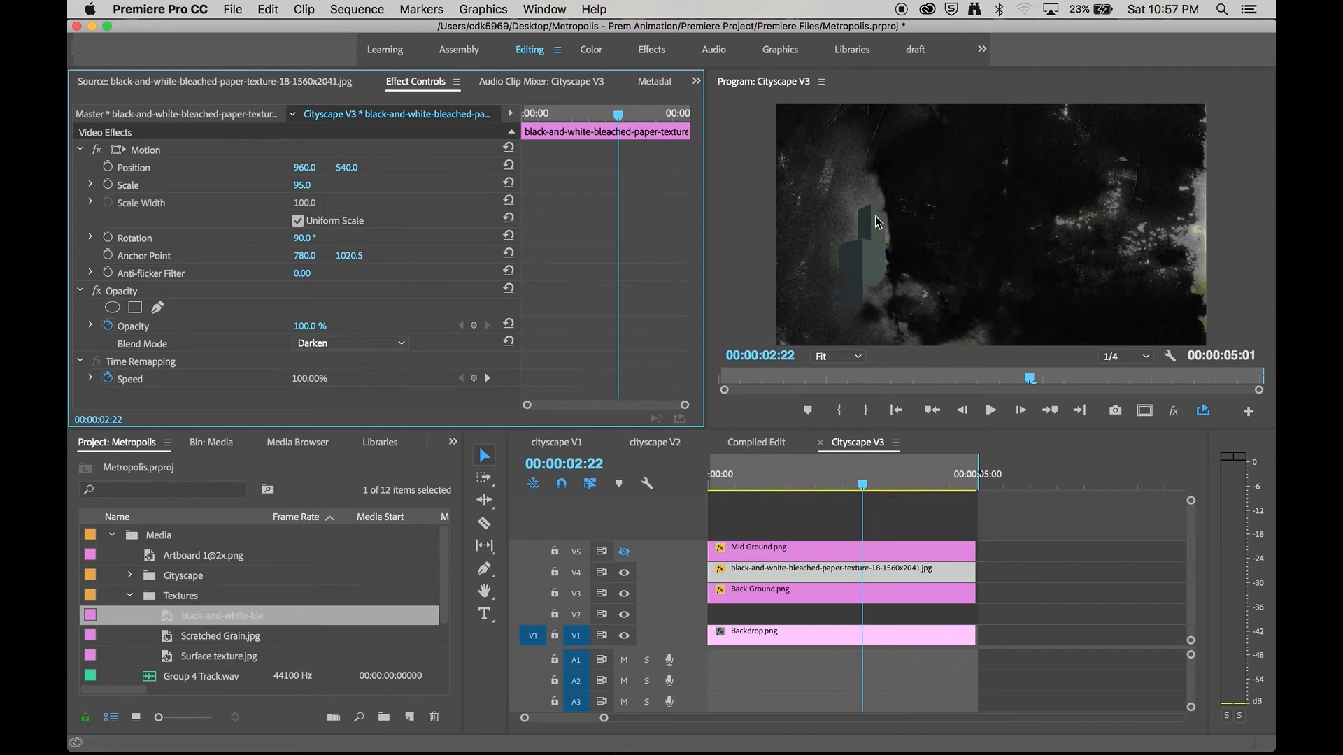
mouse_move(850, 458)
mouse_down()
mouse_move(805, 465)
mouse_move(936, 465)
mouse_move(793, 462)
mouse_move(827, 463)
mouse_up()
click(361, 342)
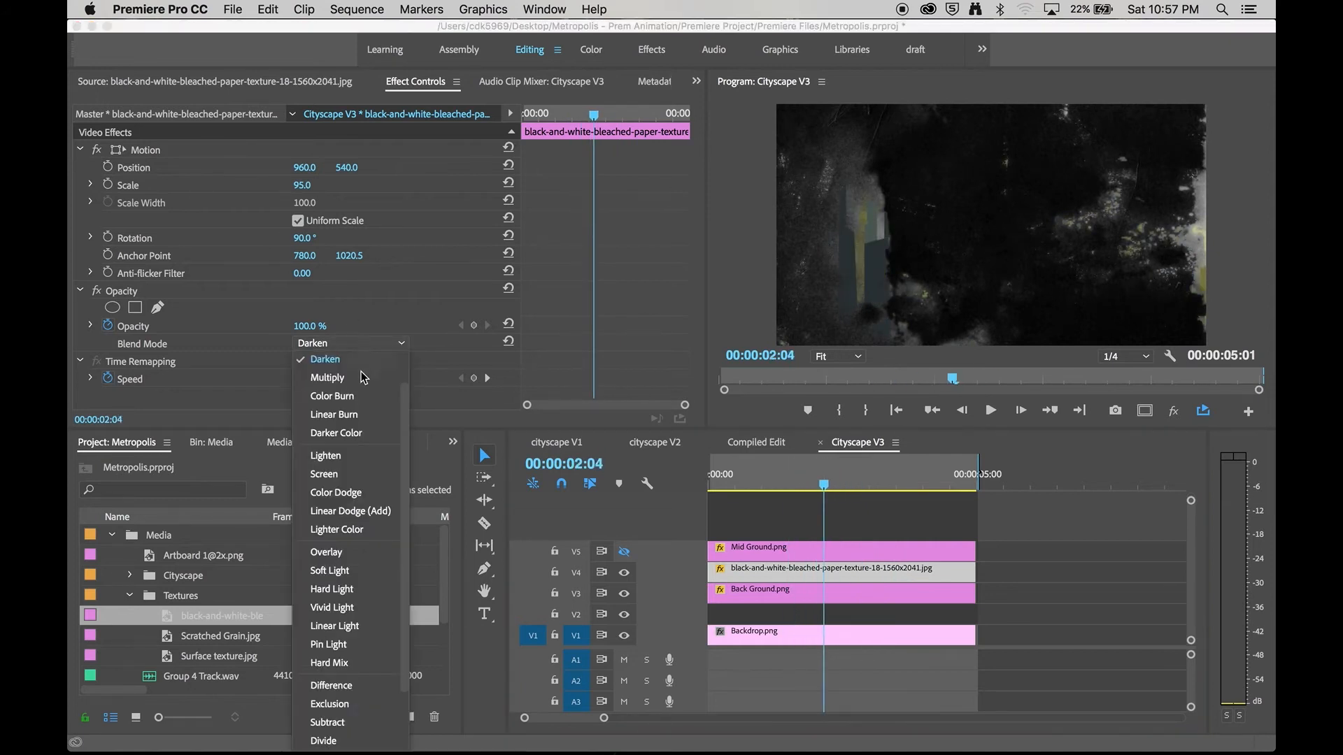
click(359, 459)
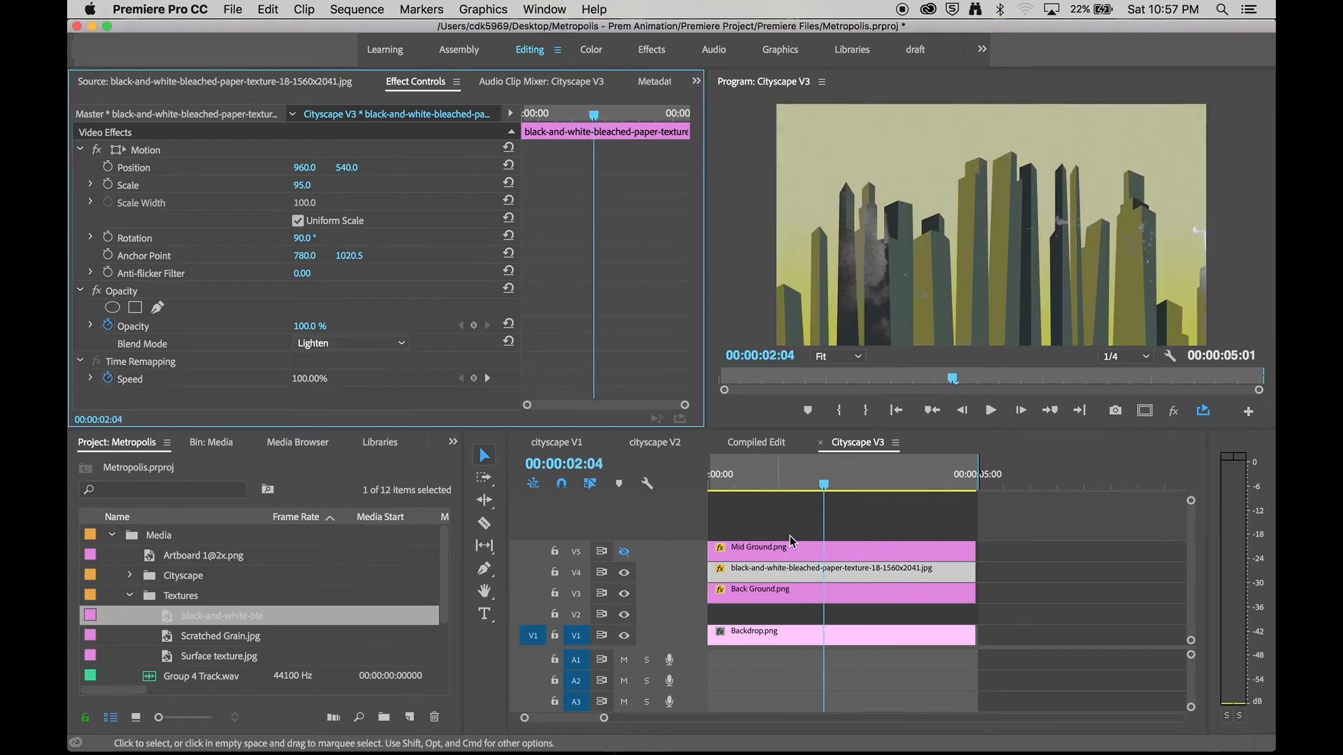
drag(808, 499, 839, 495)
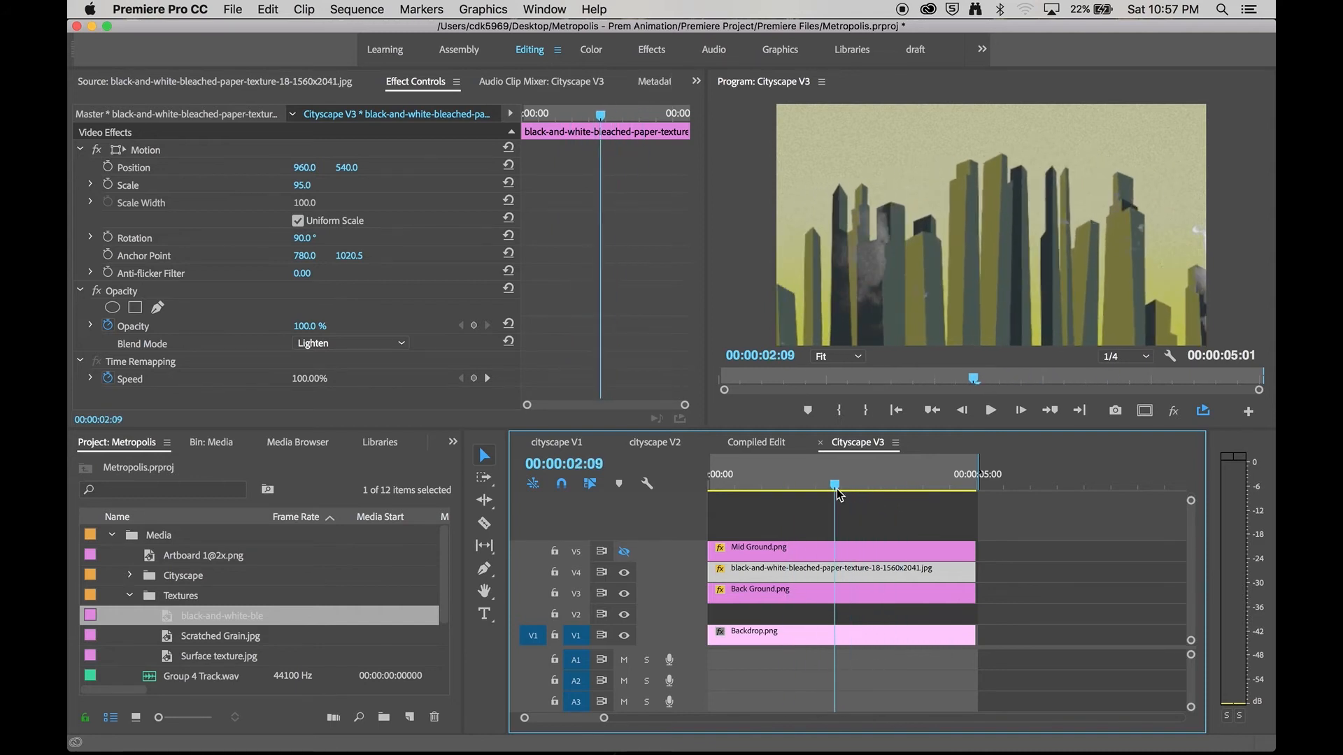
Set the paper texture's blend mode to Color Dodge and show track V5 again
click(369, 345)
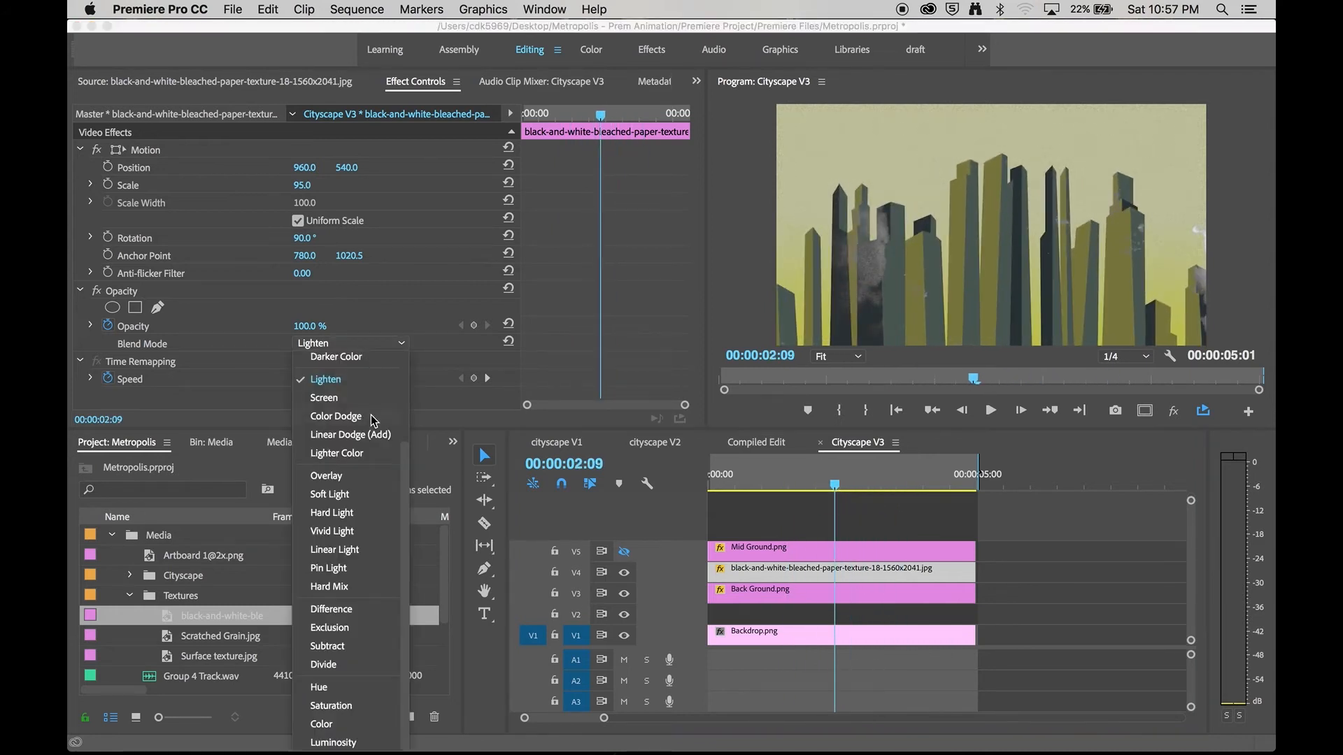
click(336, 417)
mouse_move(808, 483)
mouse_down()
mouse_move(766, 482)
mouse_move(900, 484)
mouse_move(800, 490)
mouse_up()
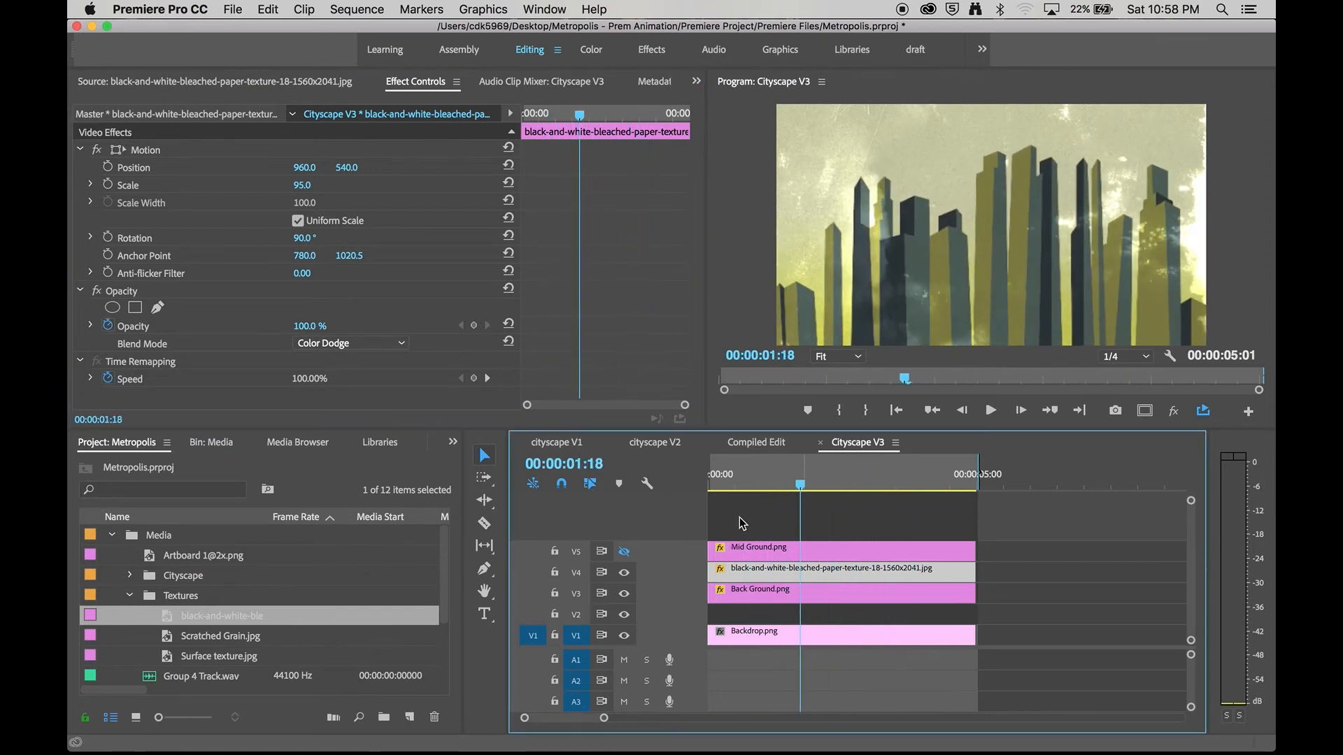
click(624, 552)
drag(802, 486, 835, 485)
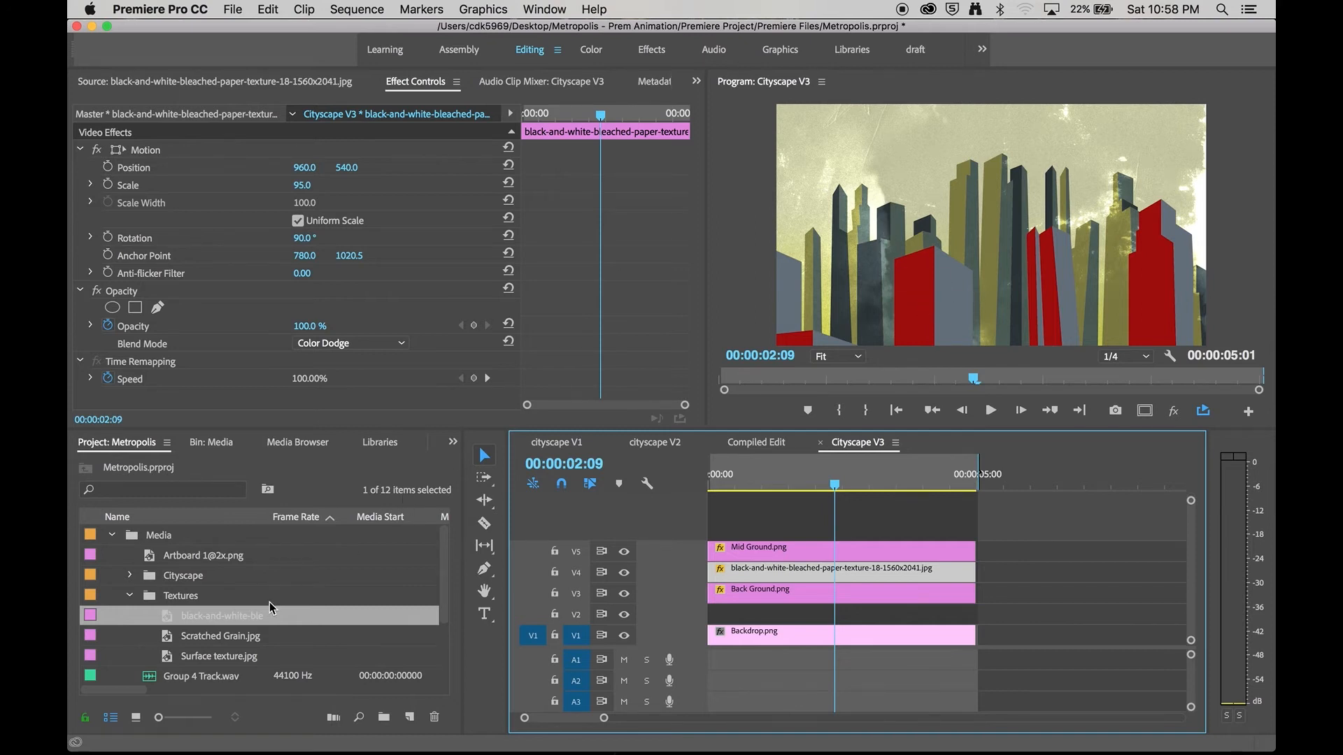
Play the animation from the start to review the paper texture behind the Mid Ground buildings
click(233, 641)
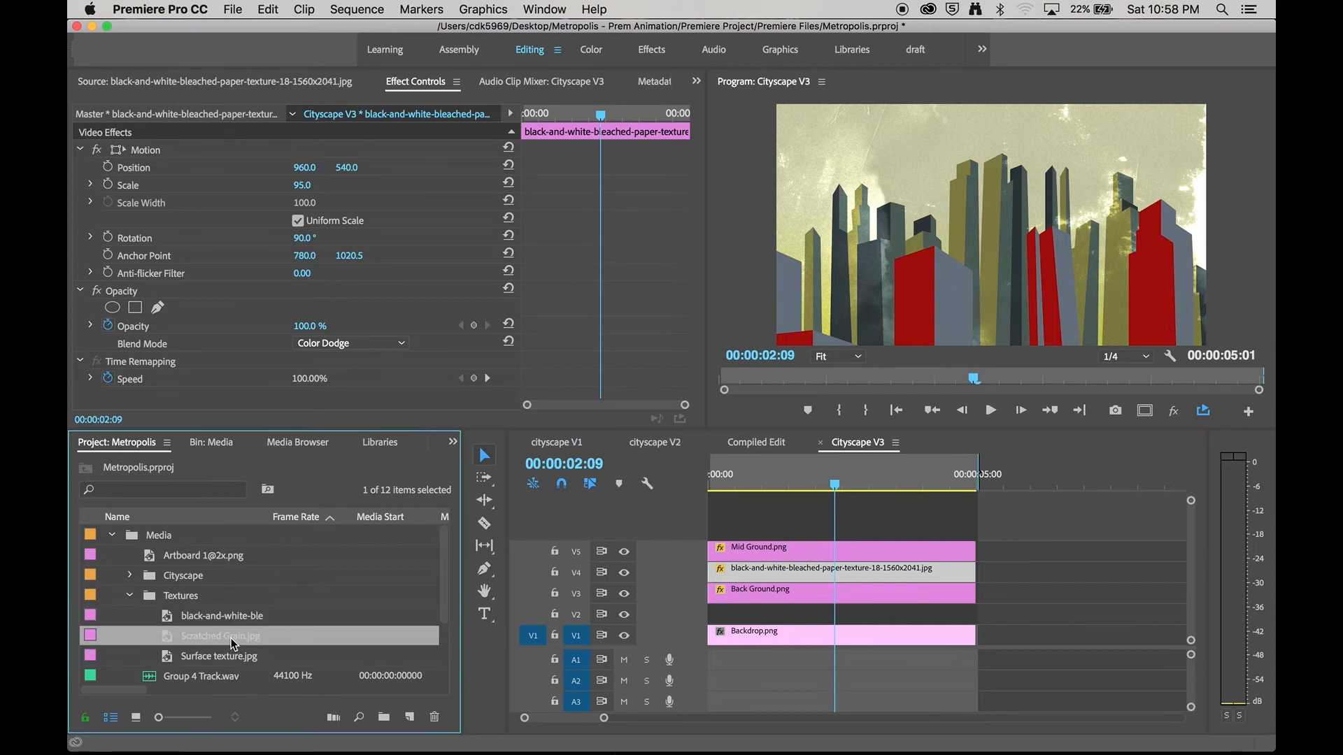
click(206, 657)
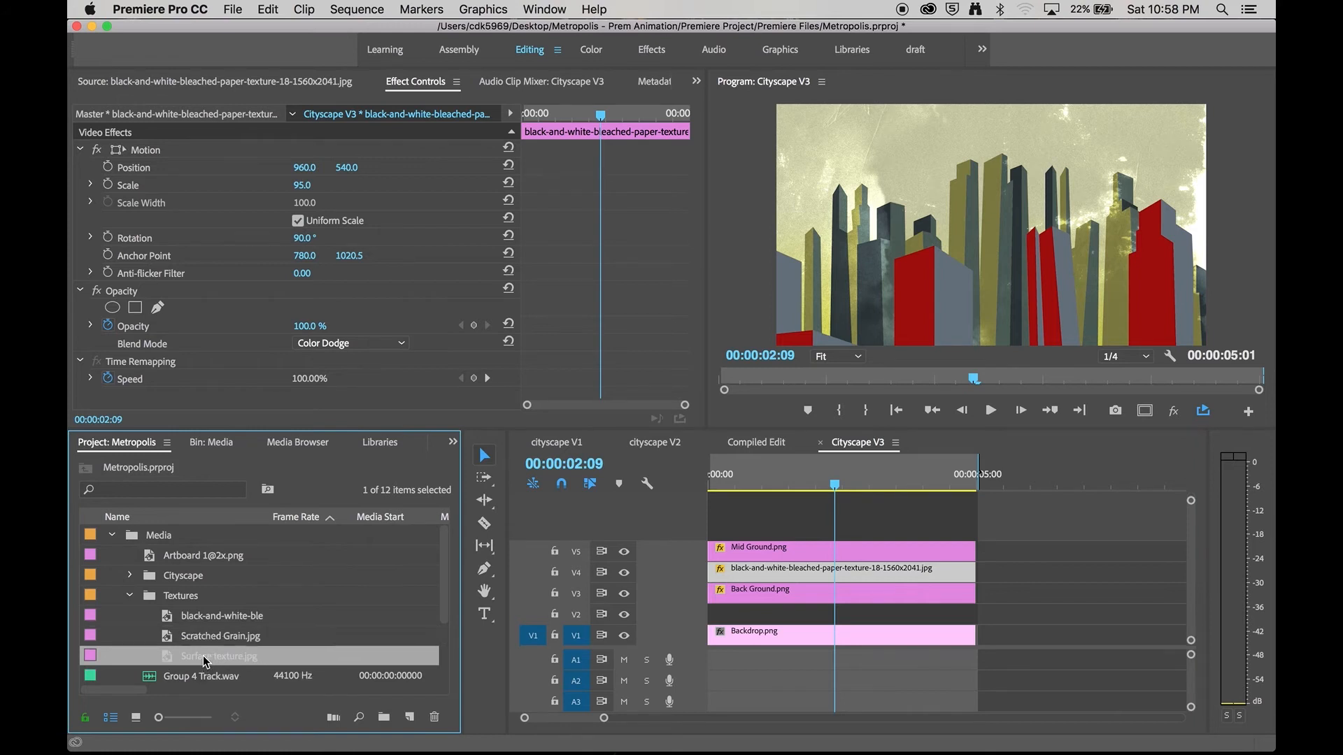
click(204, 639)
click(813, 570)
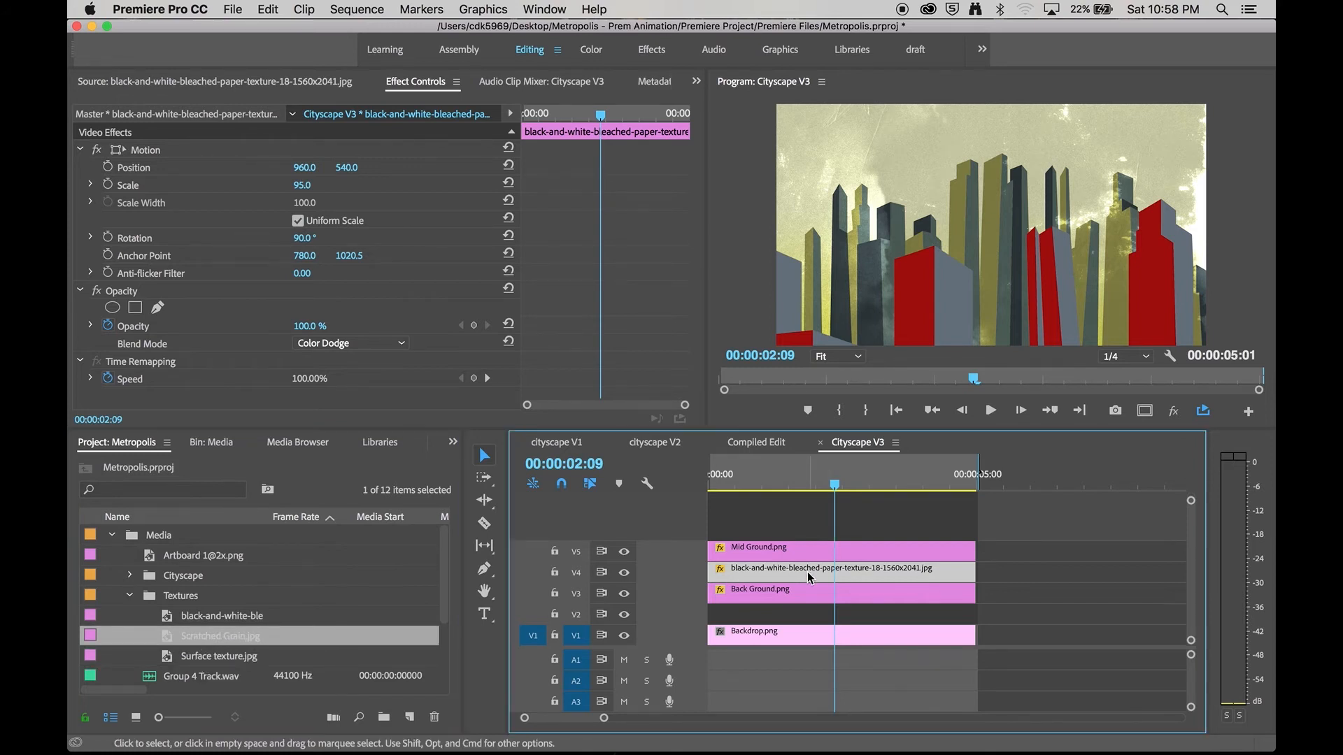
mouse_move(816, 469)
mouse_down()
mouse_move(739, 477)
mouse_move(808, 479)
mouse_up()
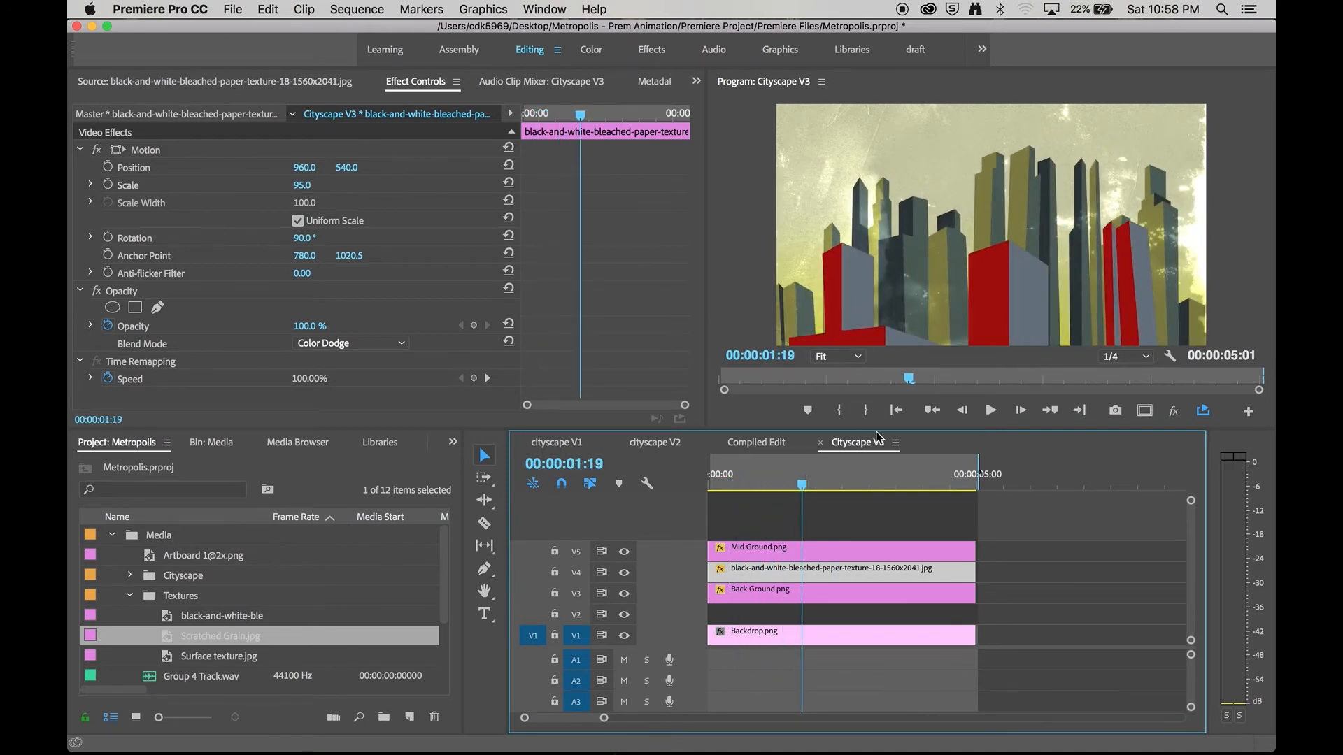
key(Home)
key(space)
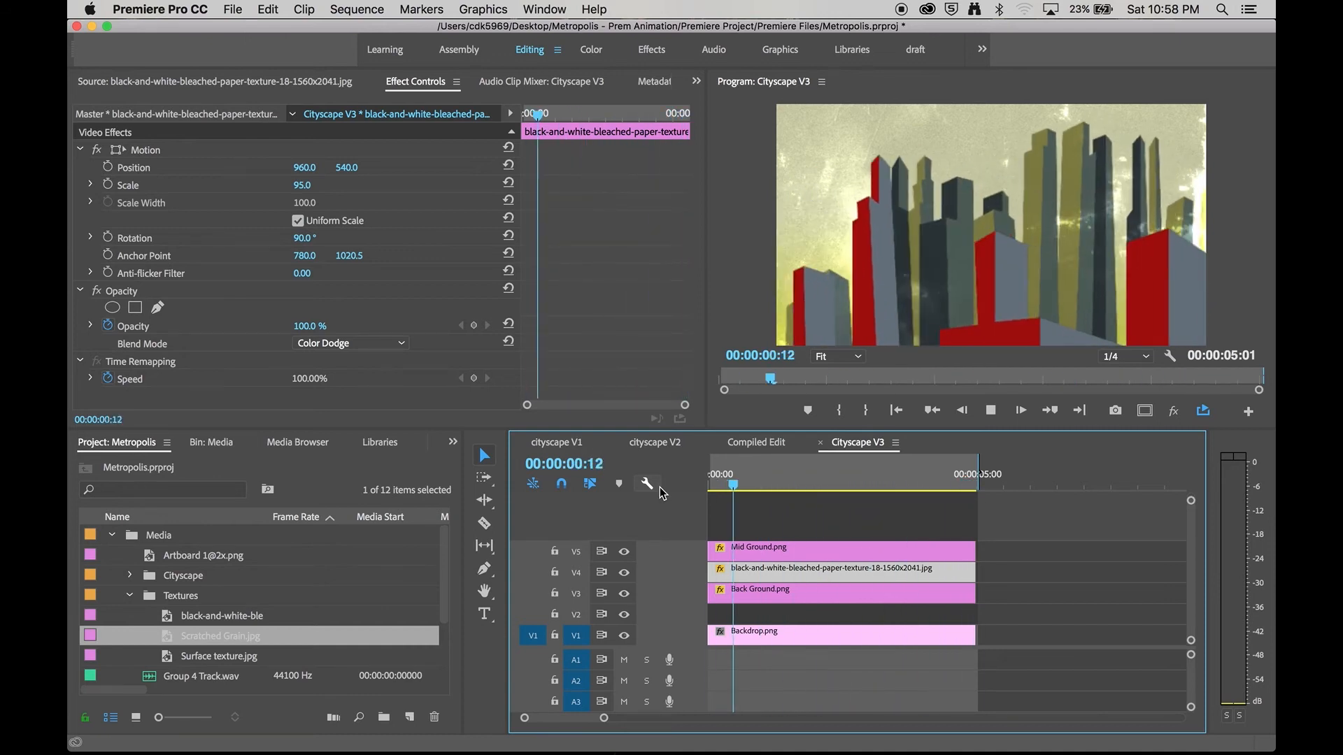
key(space)
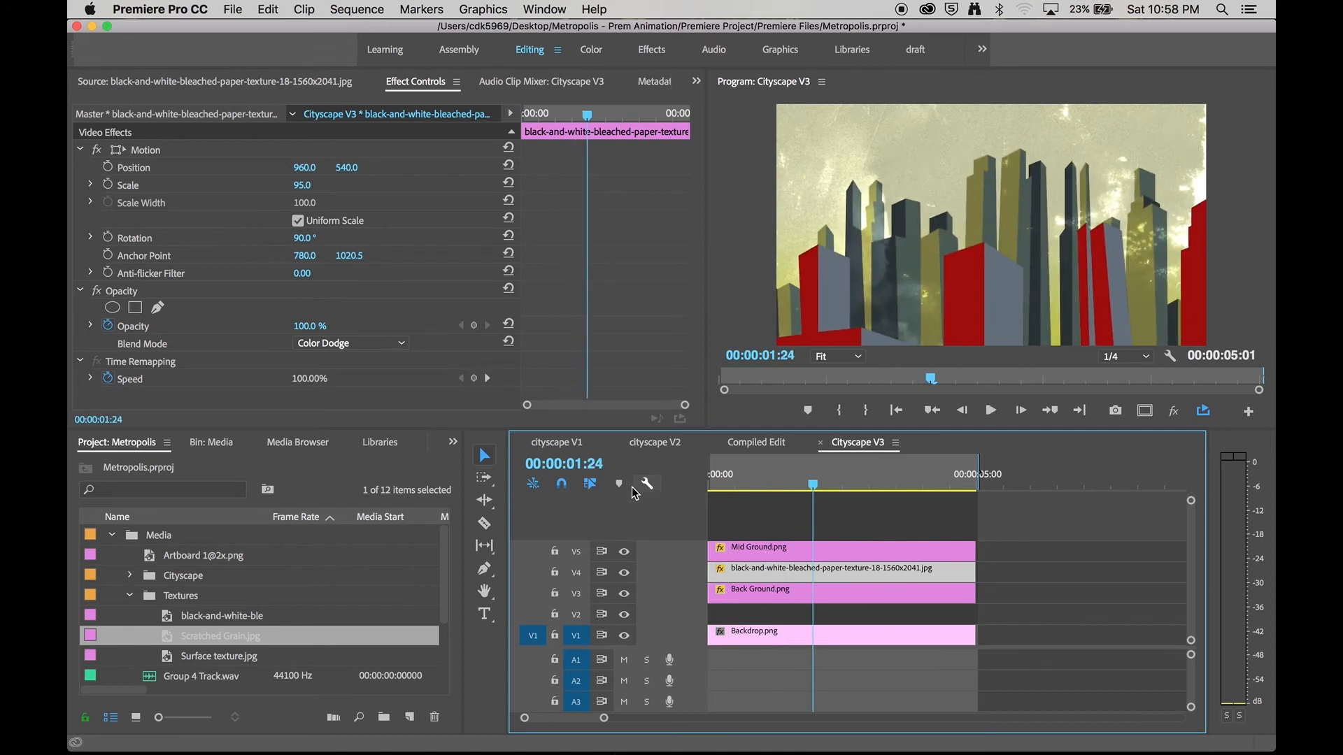
Add Surface texture.jpg on V6 above the Mid Ground clip and scale it to 153 to cover the frame
click(219, 658)
drag(205, 663, 825, 462)
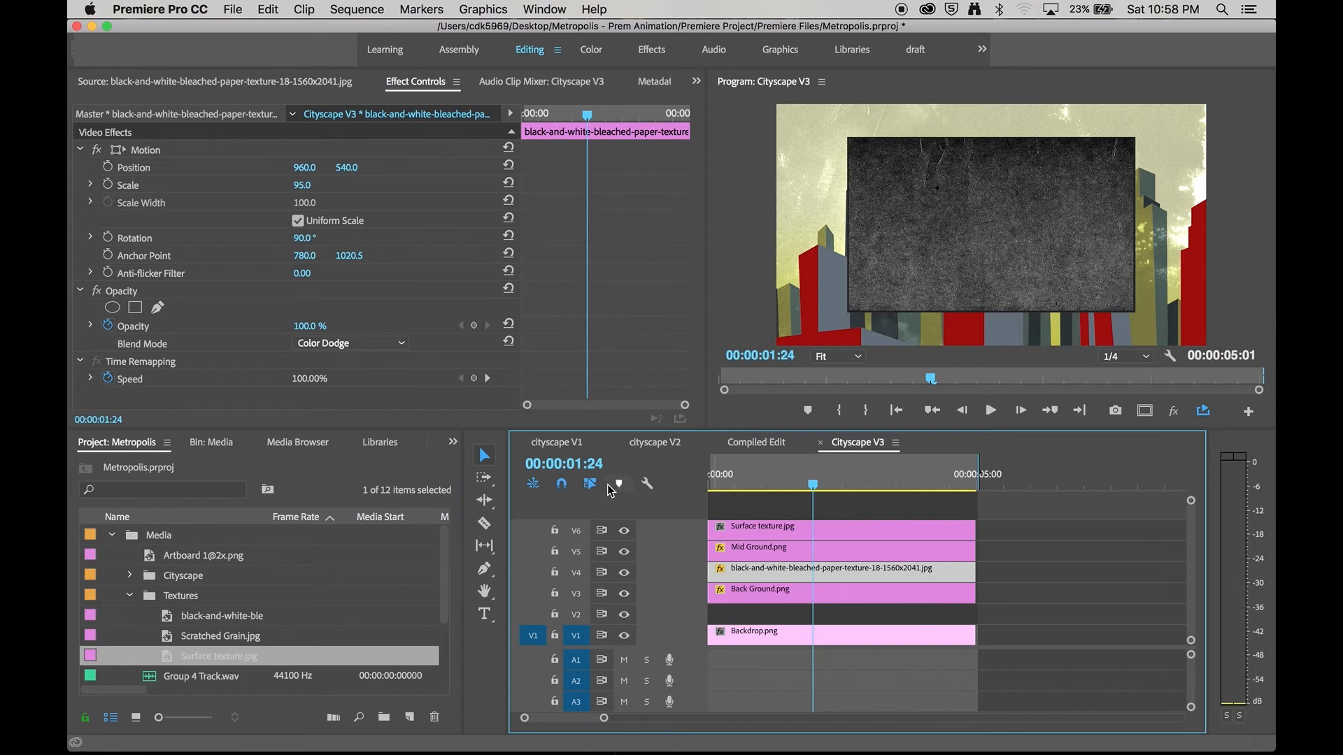
click(746, 533)
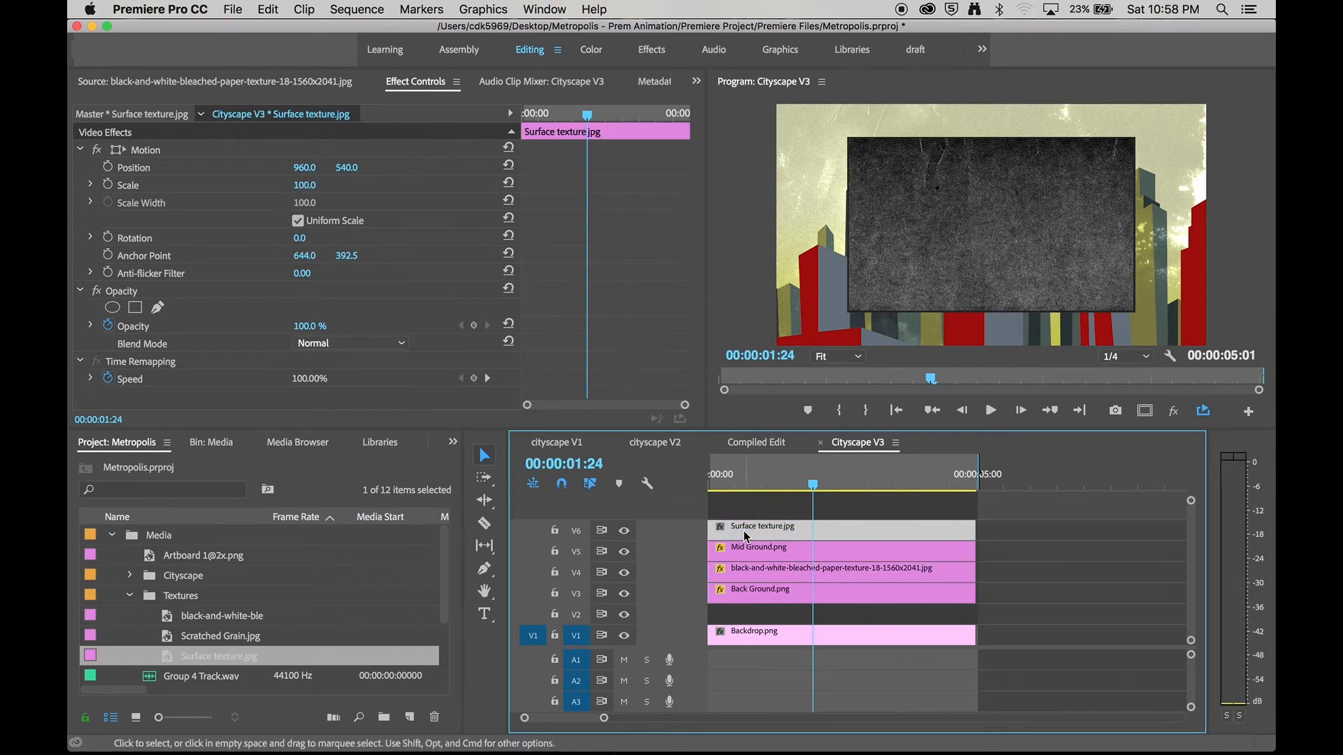
click(304, 185)
drag(305, 186, 341, 351)
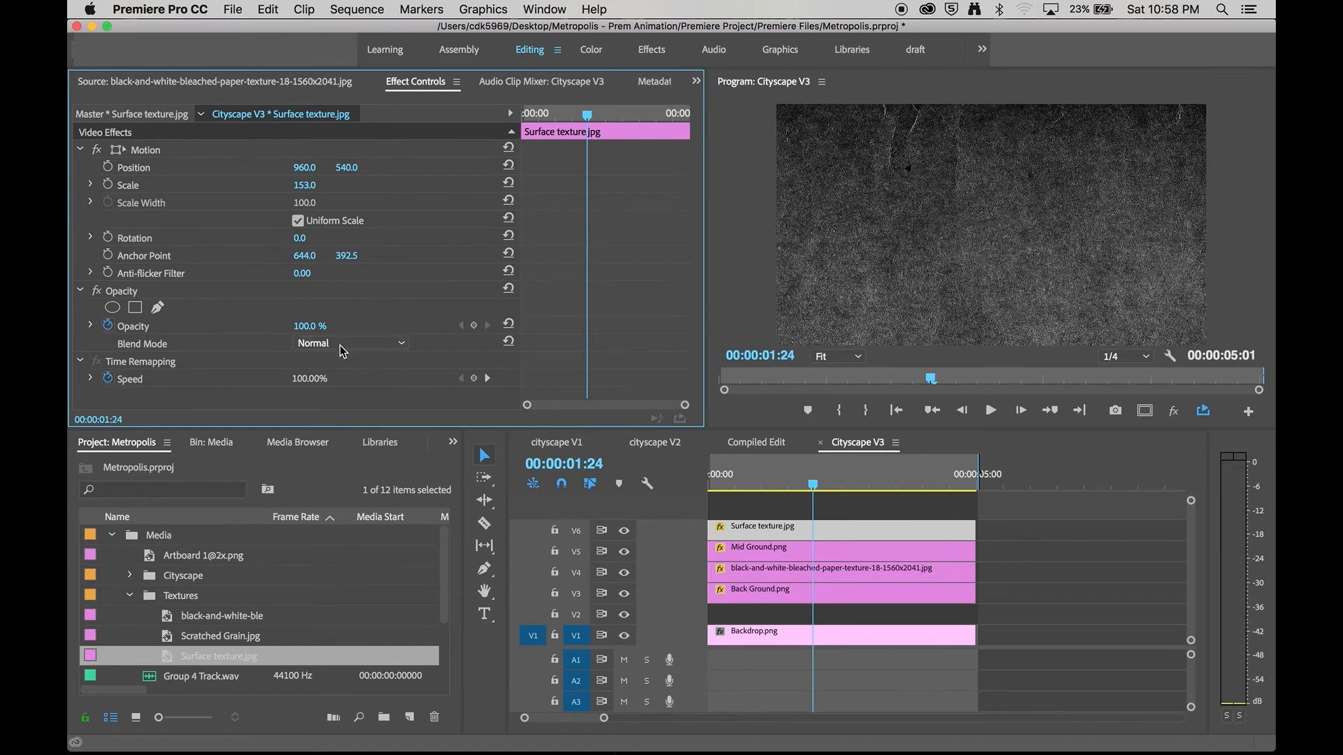
Try the Color Burn and Lighten blend modes on the Surface texture clip
click(343, 344)
click(333, 437)
click(357, 345)
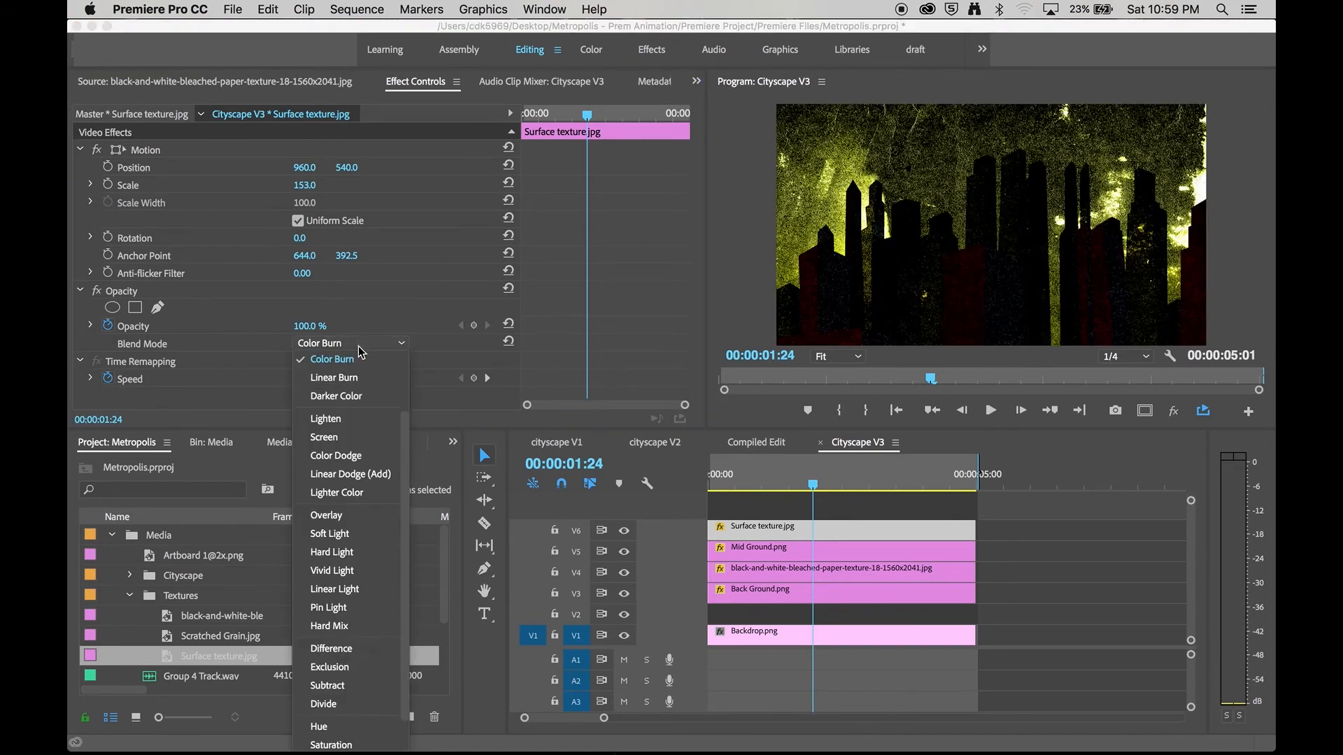
click(365, 423)
Set the Surface texture clip's blend mode to Overlay and its opacity to 25%
click(387, 344)
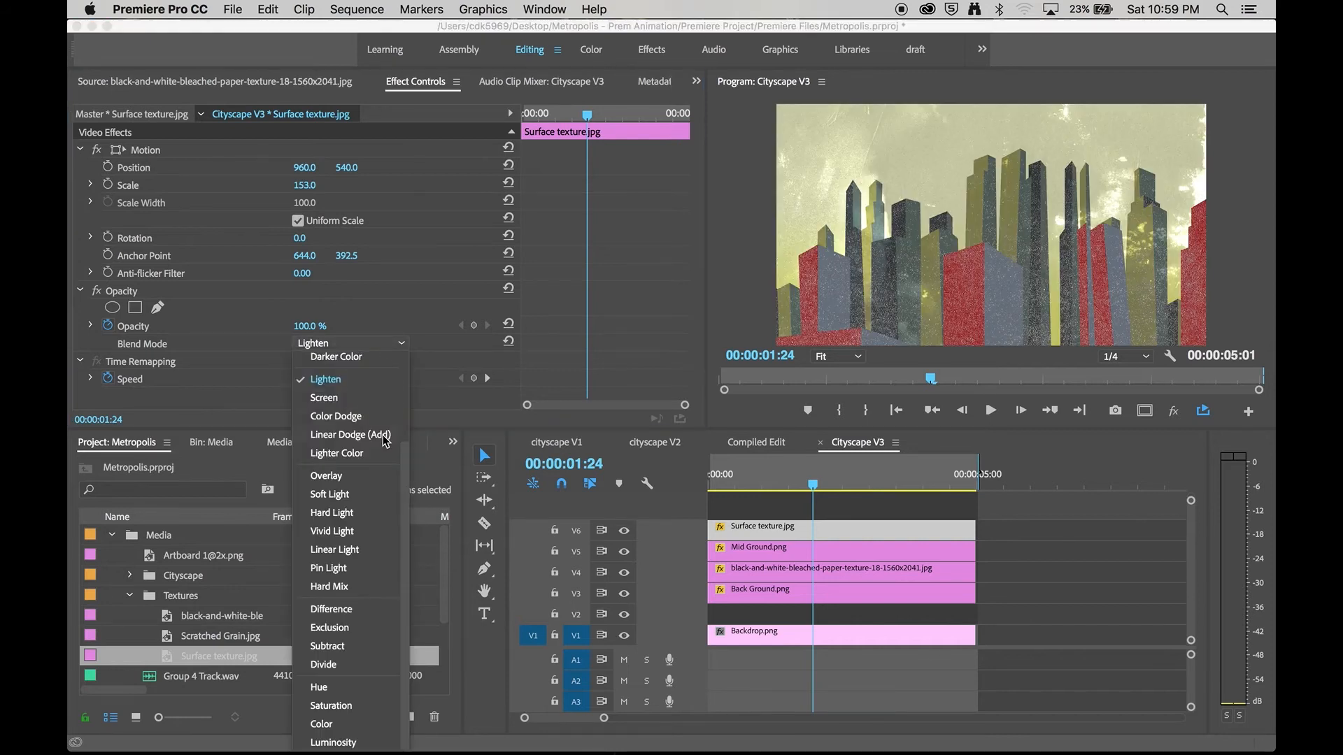
click(373, 482)
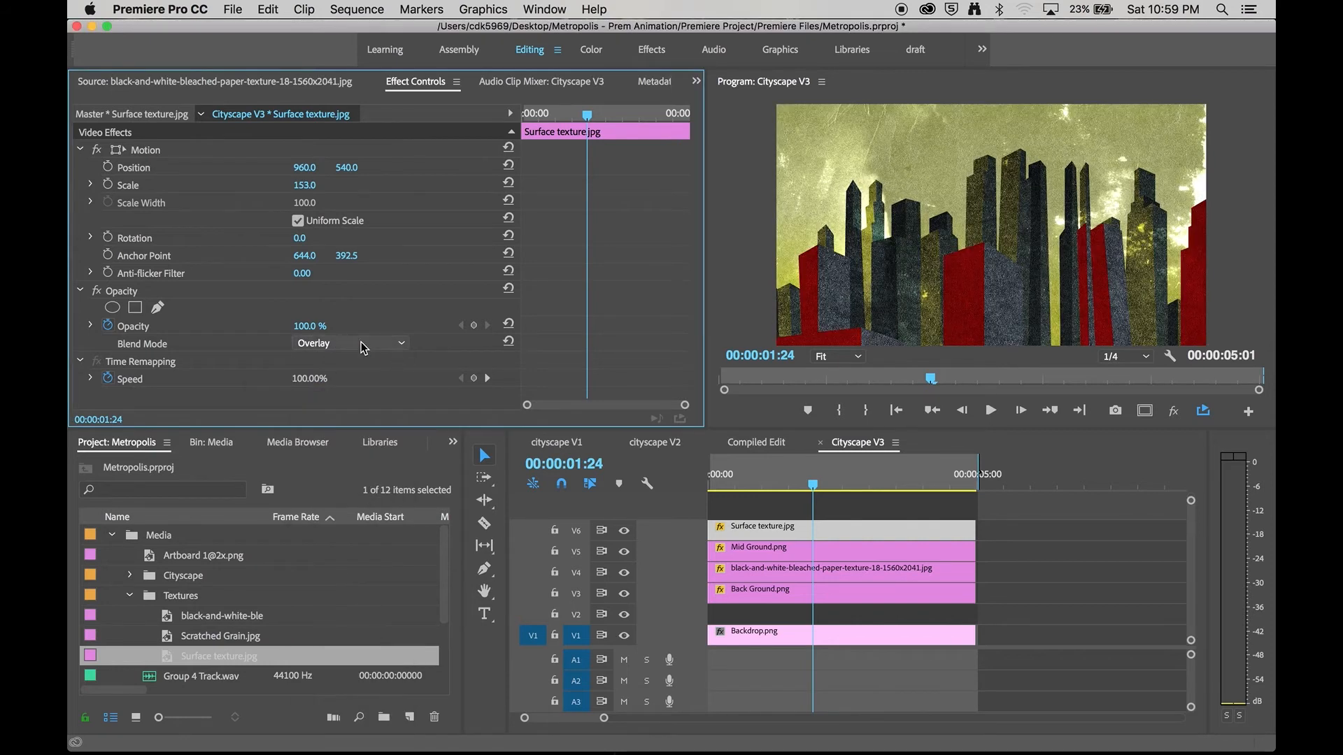
drag(306, 326, 267, 326)
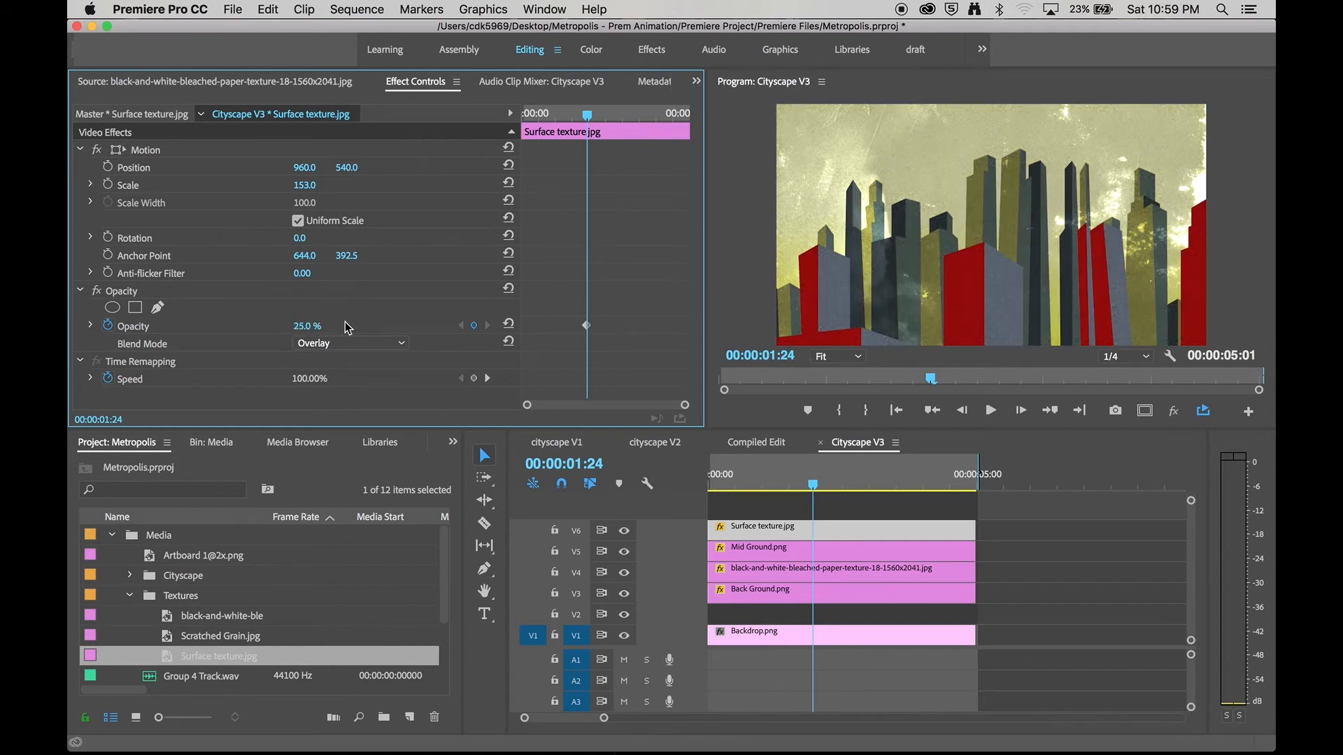
Compare the image with and without the V6 surface texture, and play the animation from the start
click(624, 531)
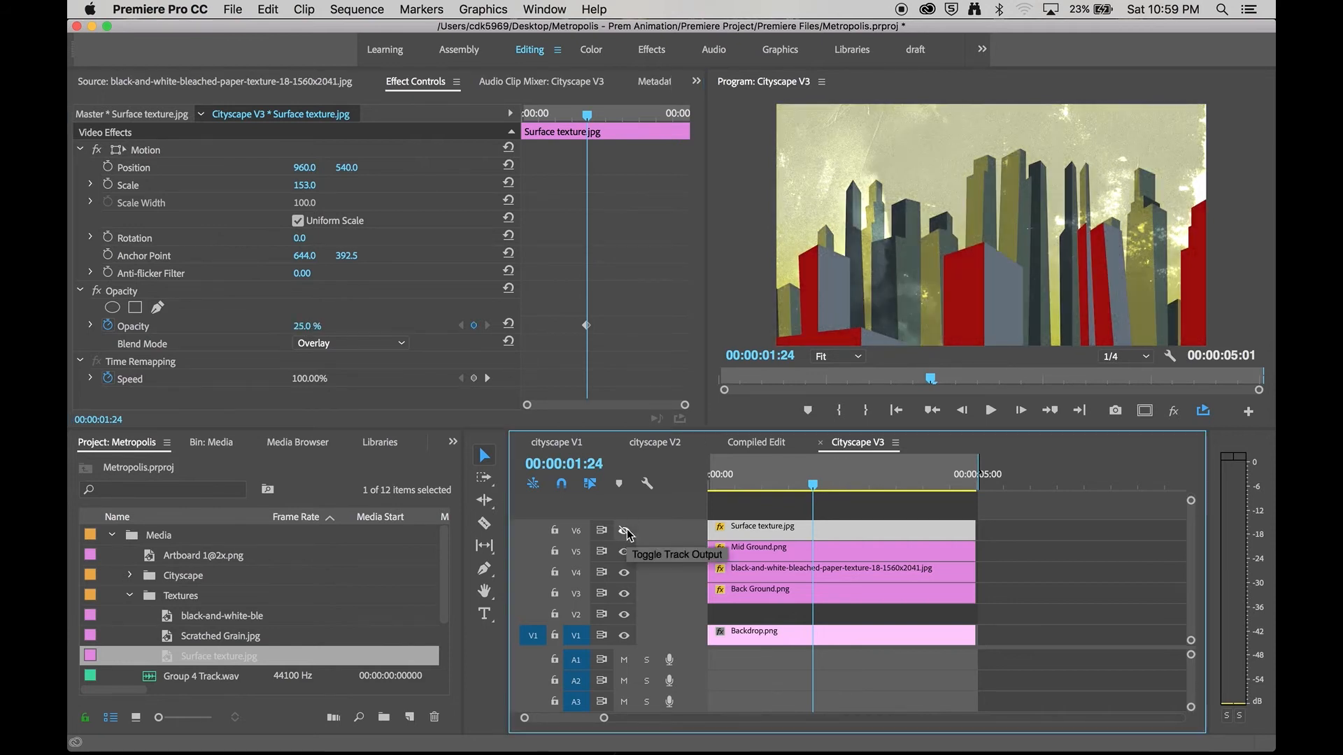
click(625, 531)
click(625, 531)
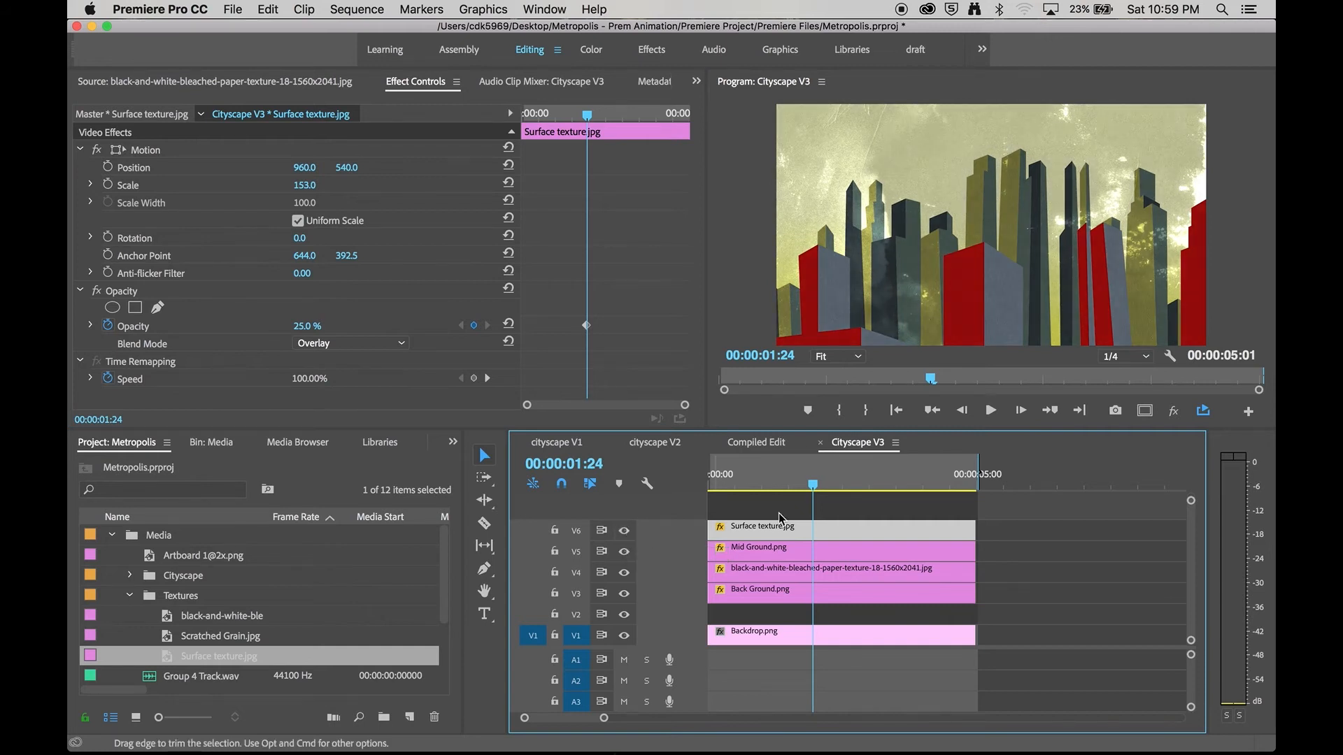
key(Home)
key(space)
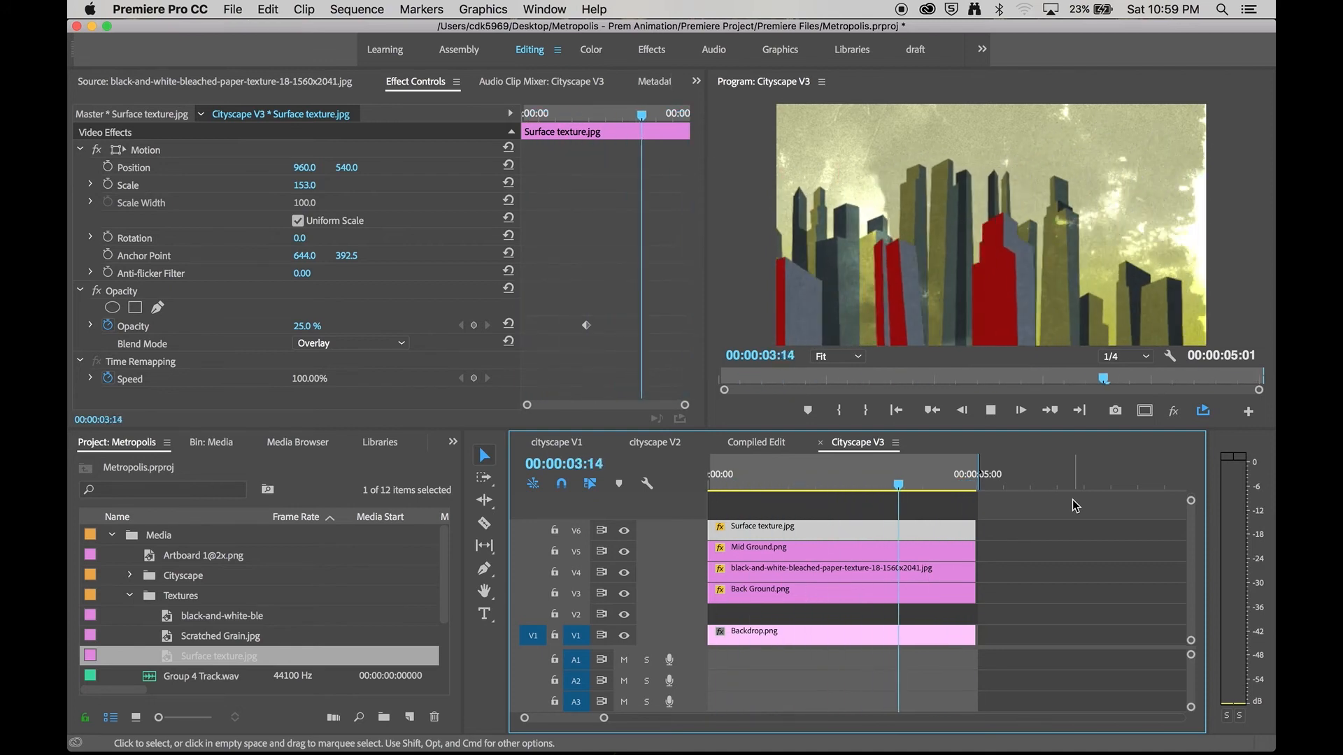
key(space)
drag(1024, 544, 901, 514)
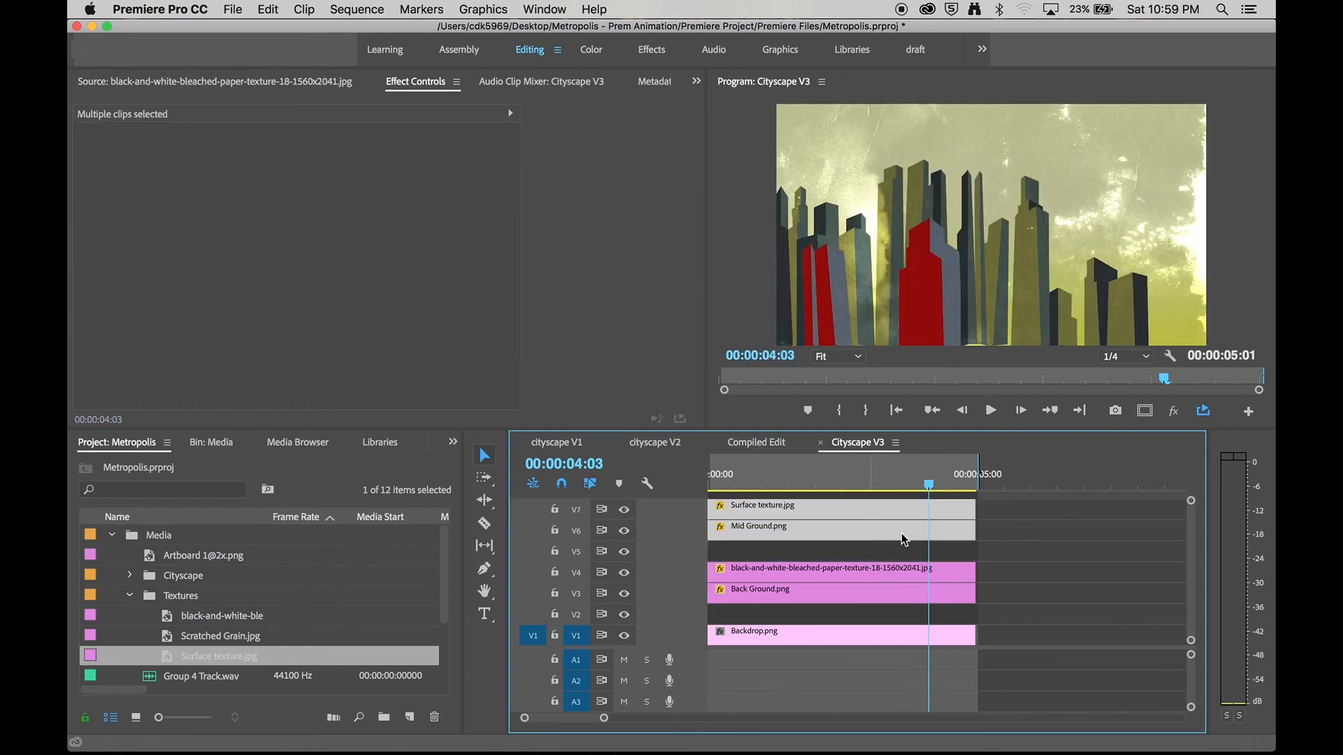
click(1002, 553)
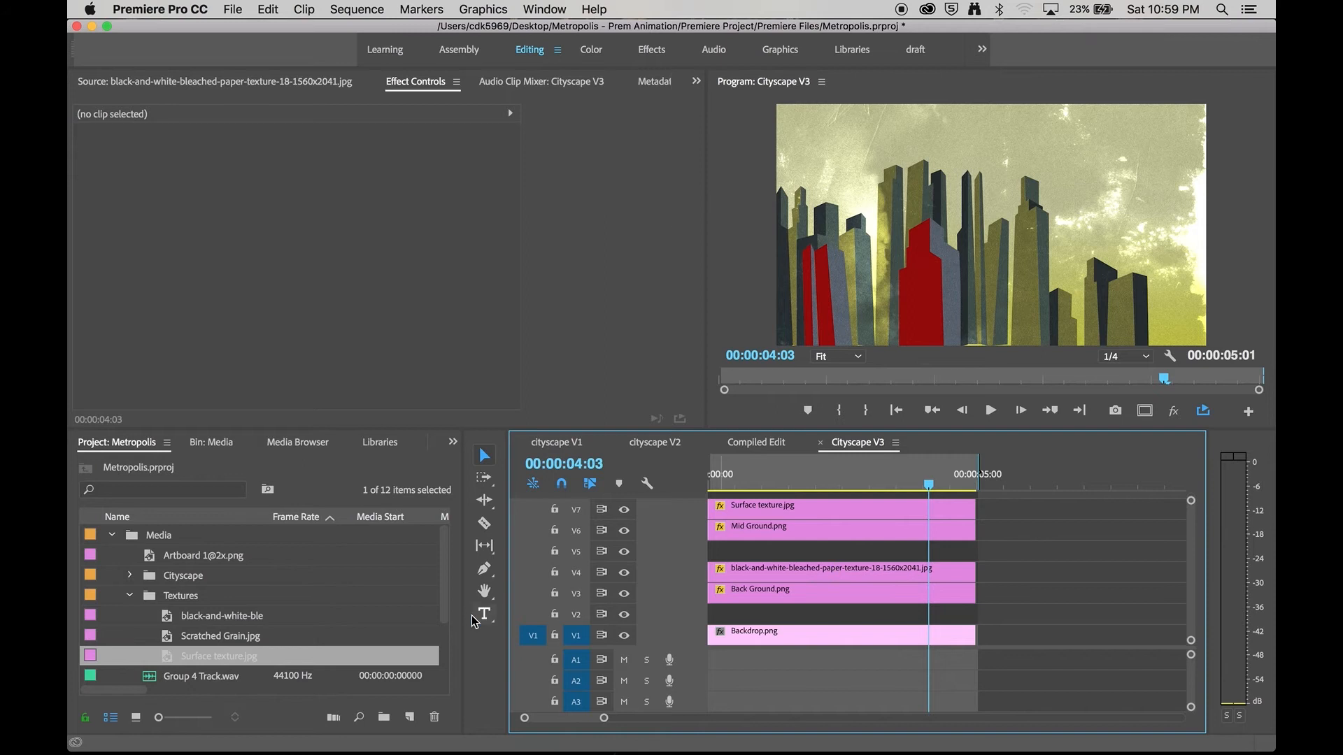
click(129, 596)
double_click(179, 558)
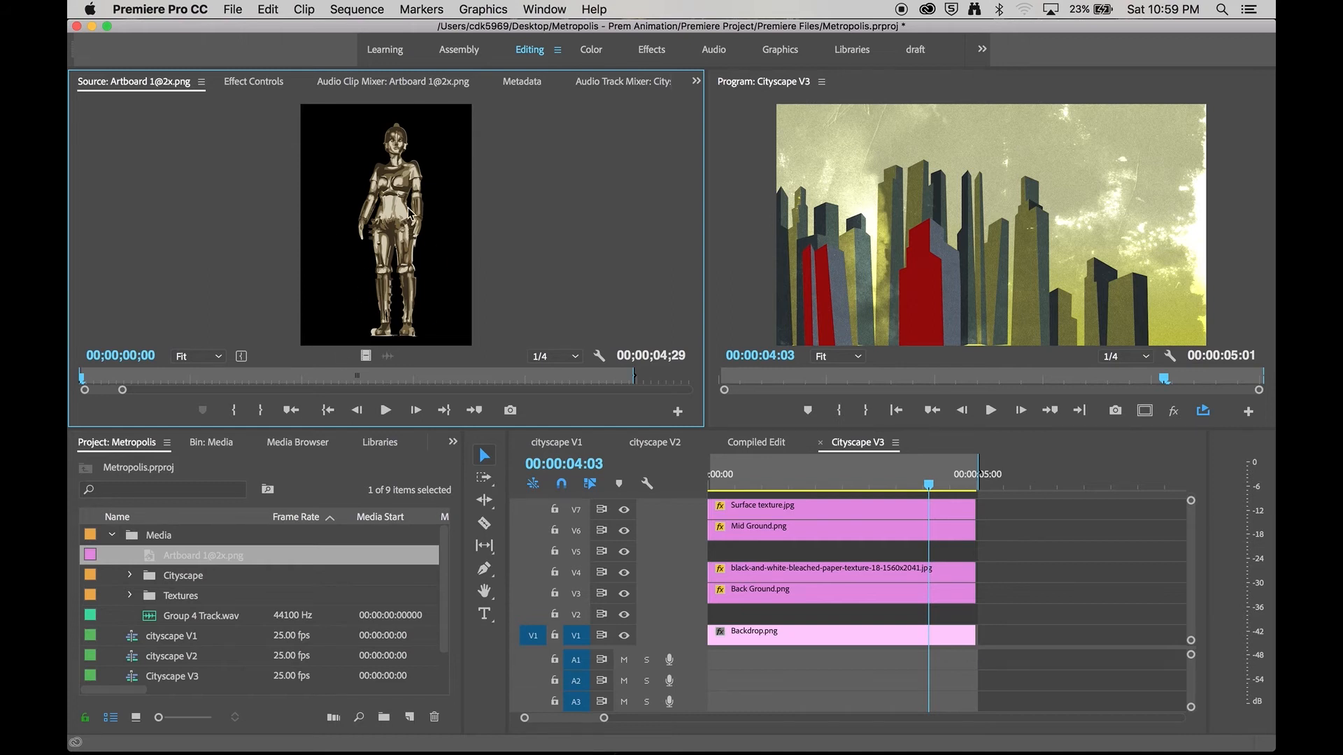
drag(181, 561, 685, 557)
drag(854, 475, 807, 477)
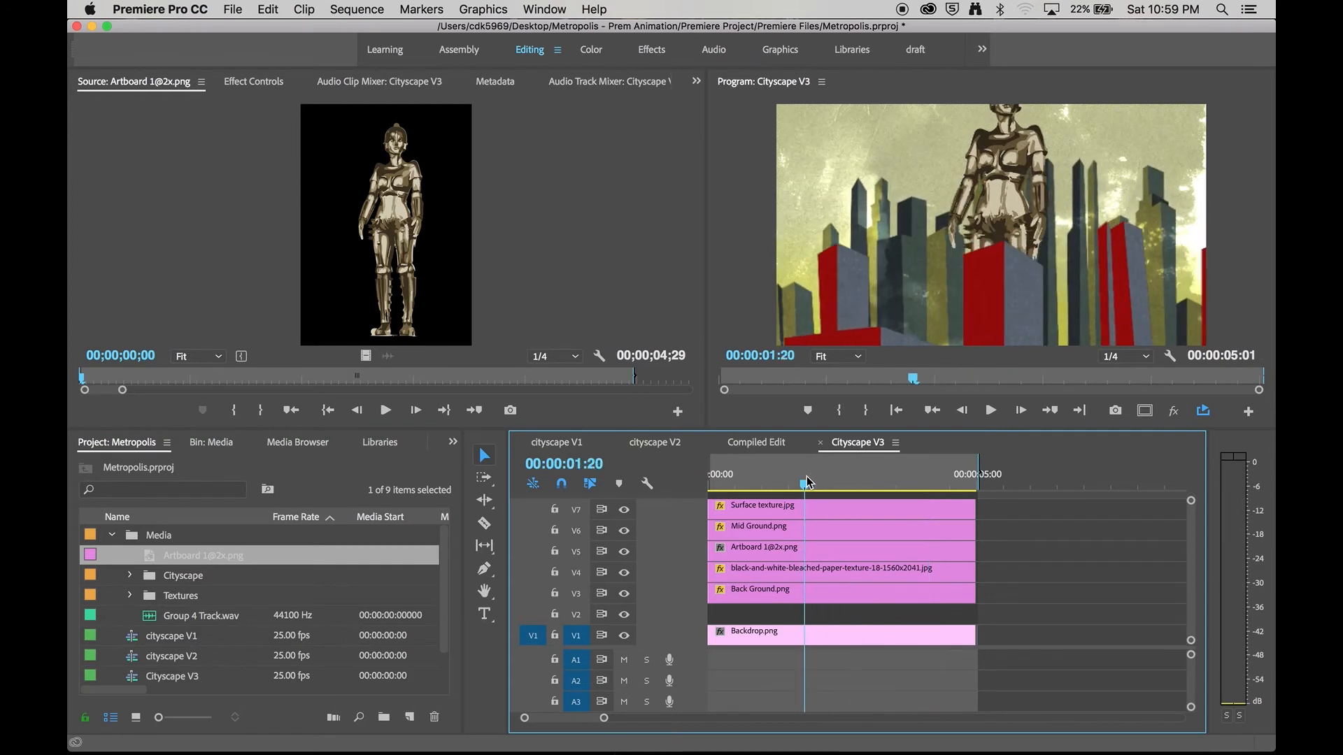
click(250, 87)
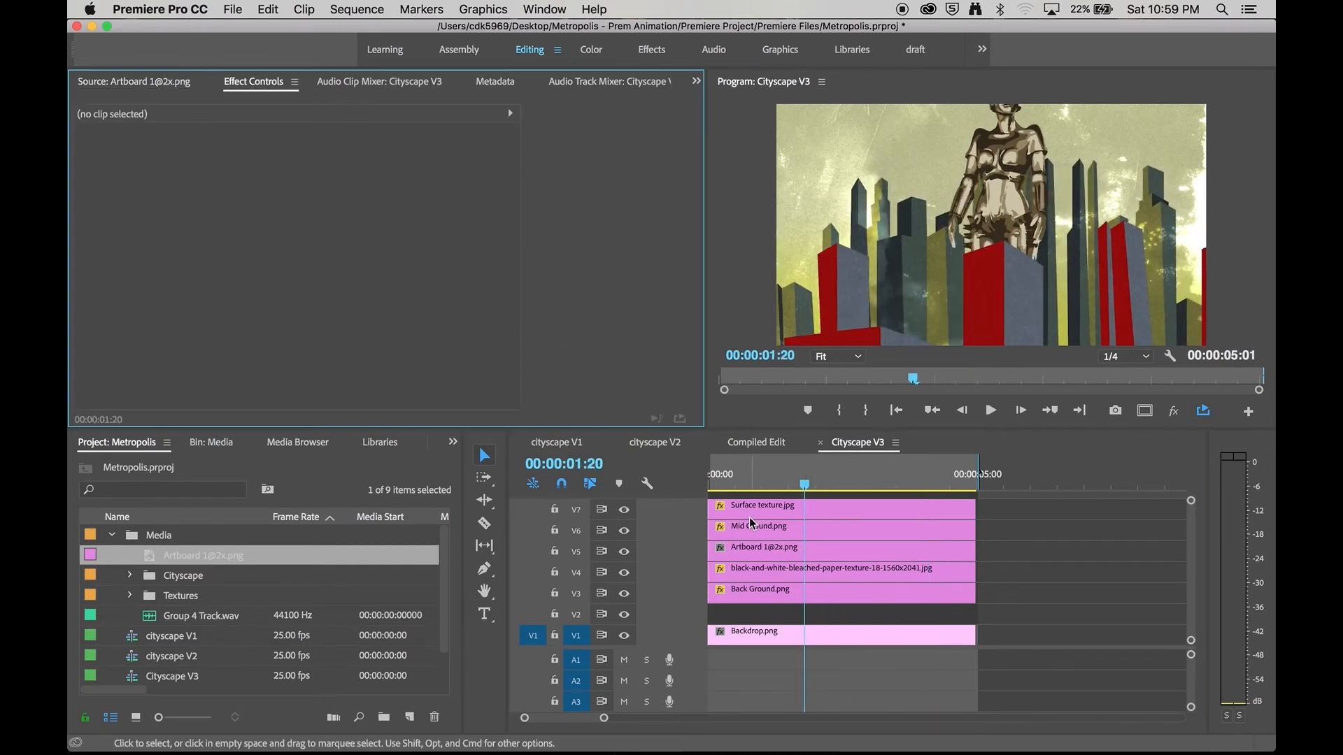
click(787, 548)
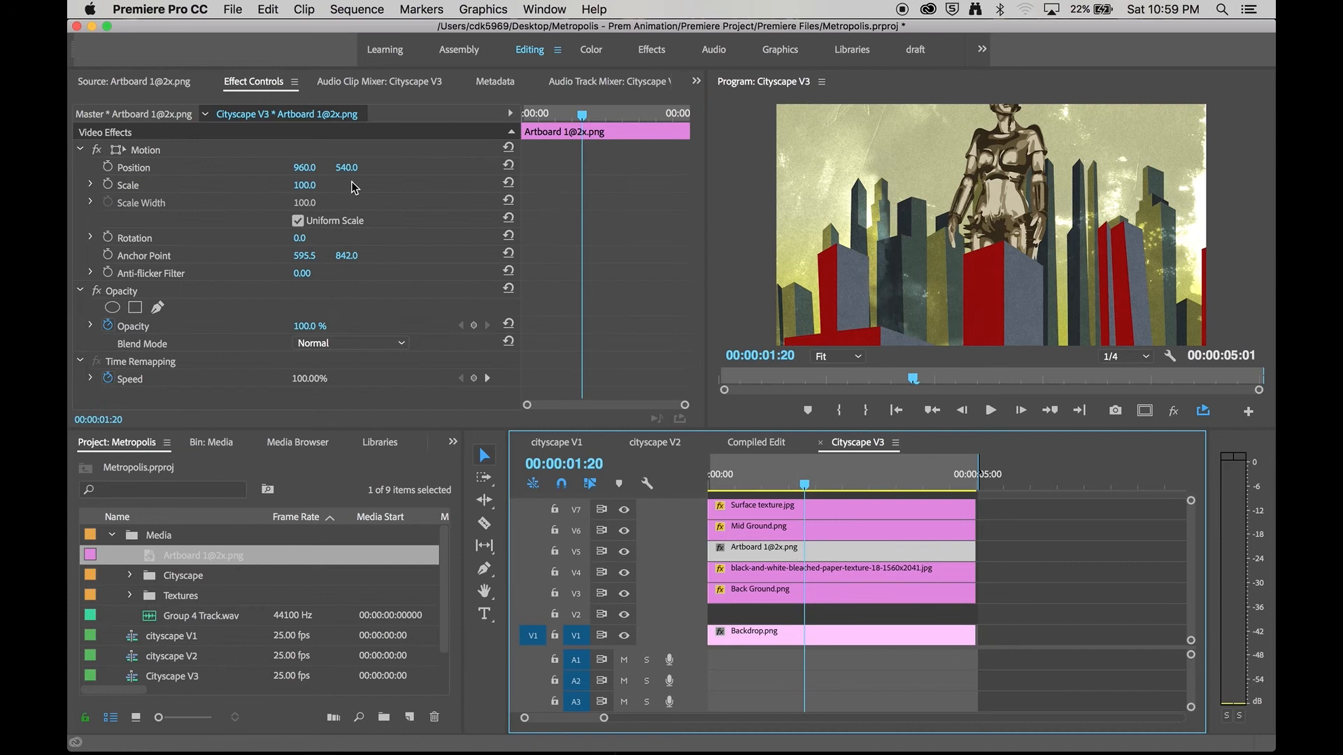
click(145, 163)
click(155, 151)
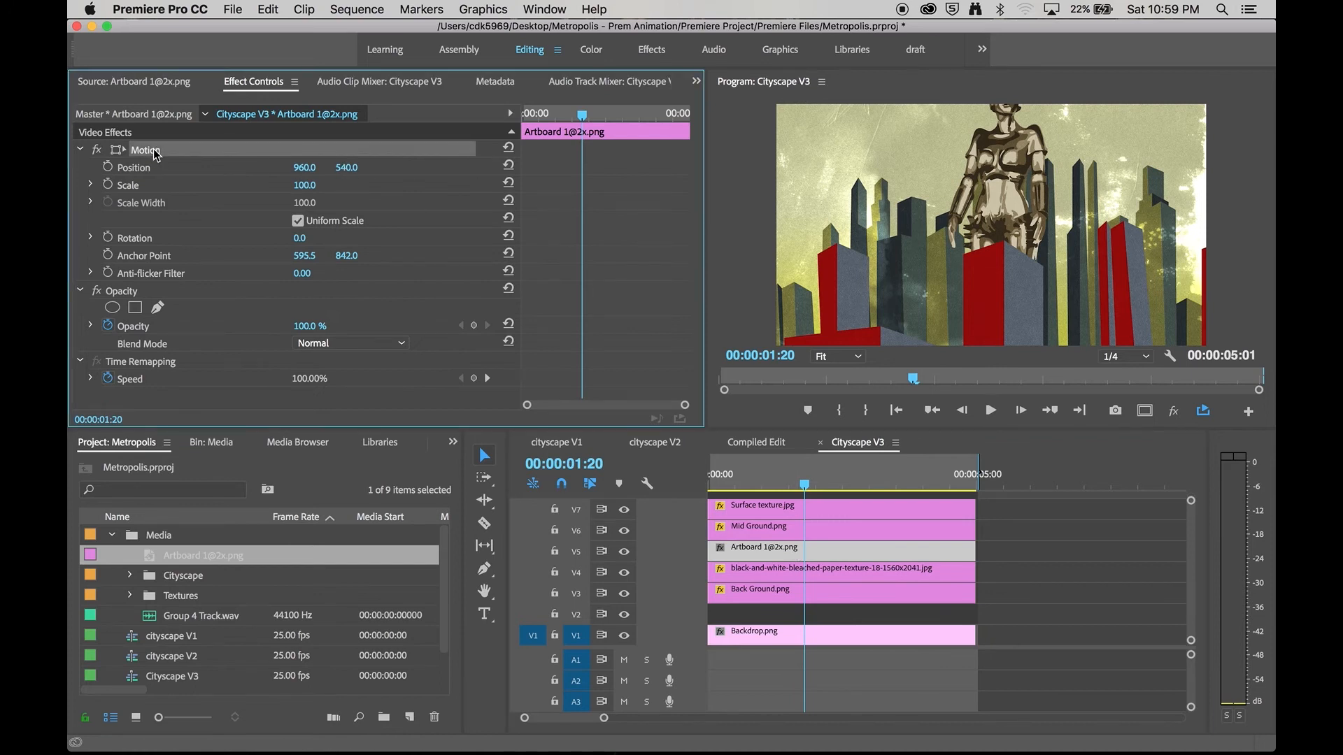
drag(1000, 181, 981, 222)
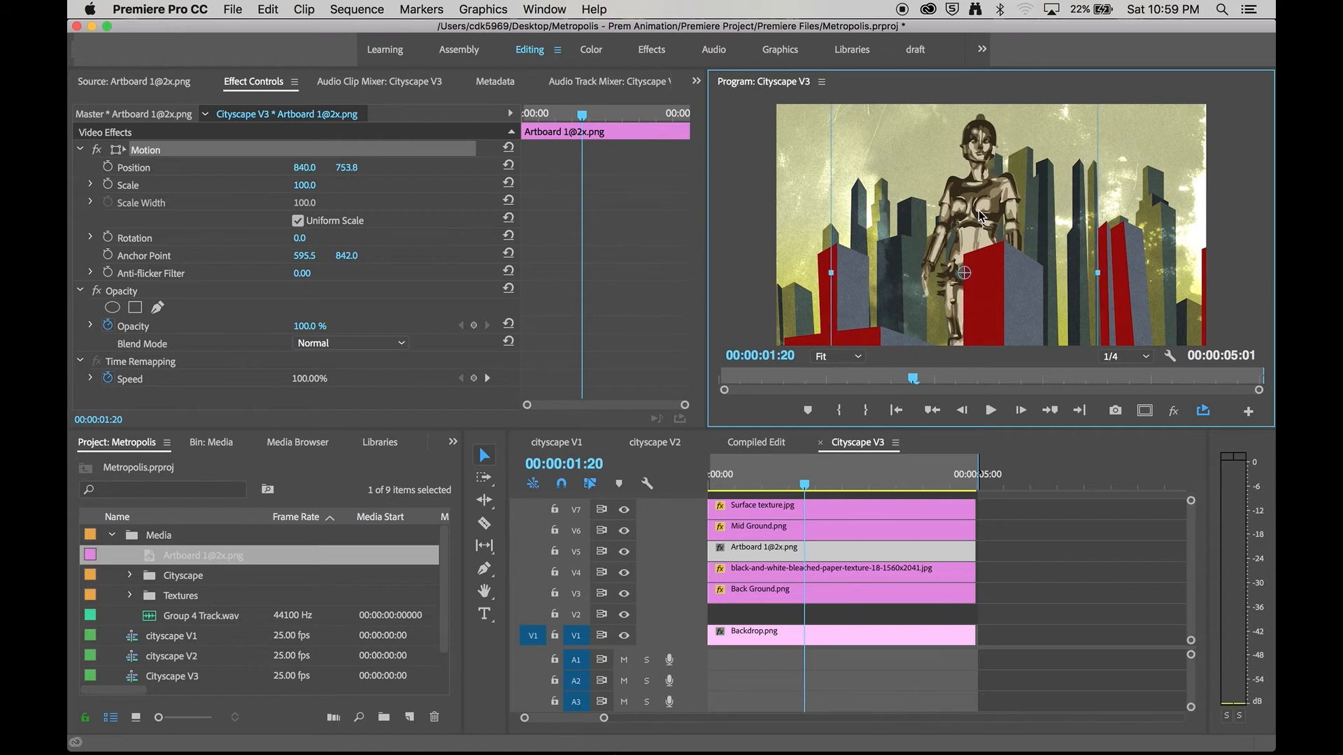
Play the animation from the start to check the robot figure among the buildings, and park the playhead at 00:00:02:18
drag(811, 480, 689, 493)
key(space)
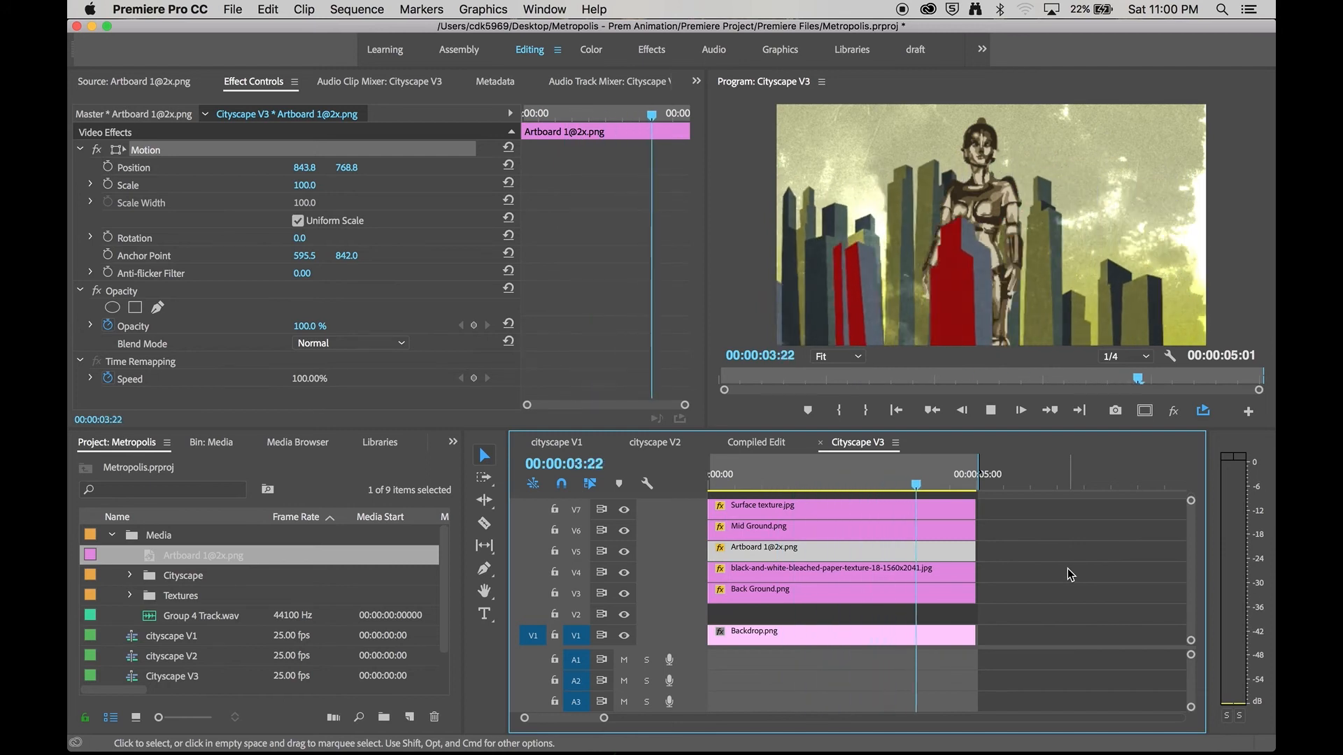
key(space)
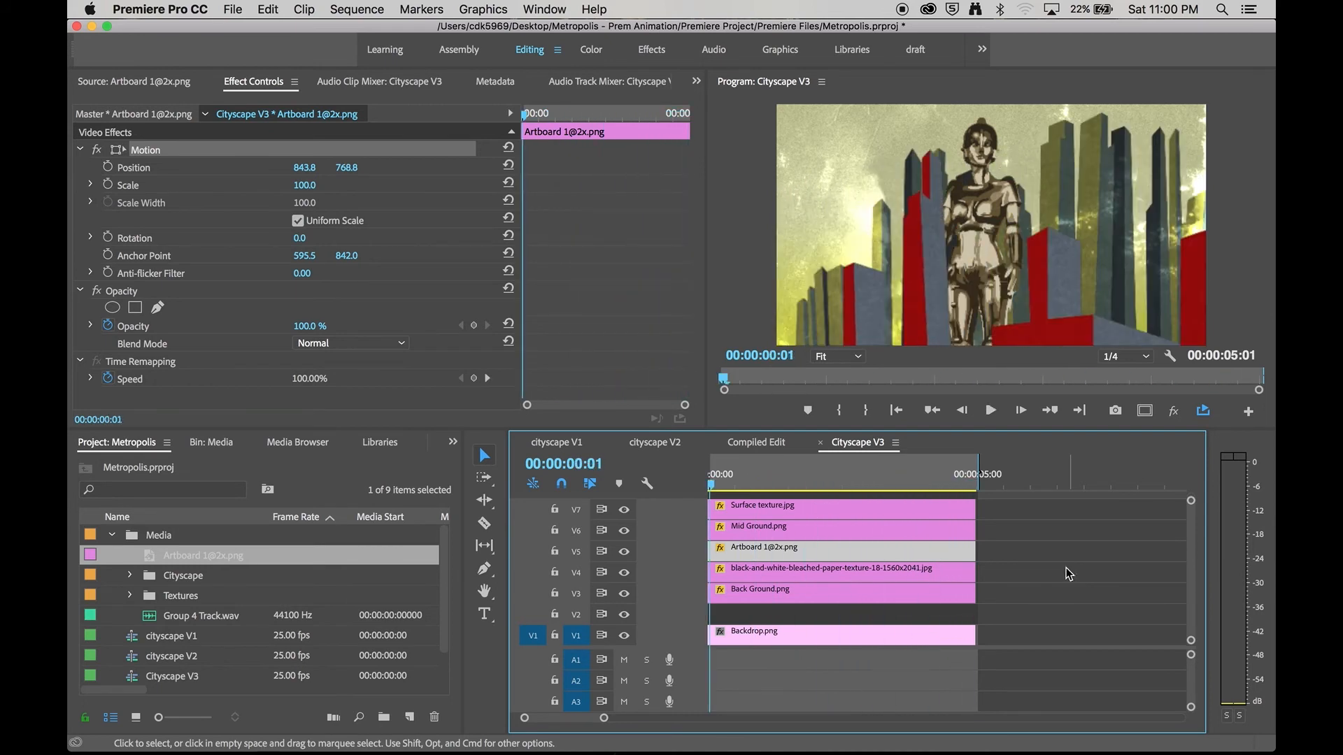
drag(896, 473, 855, 546)
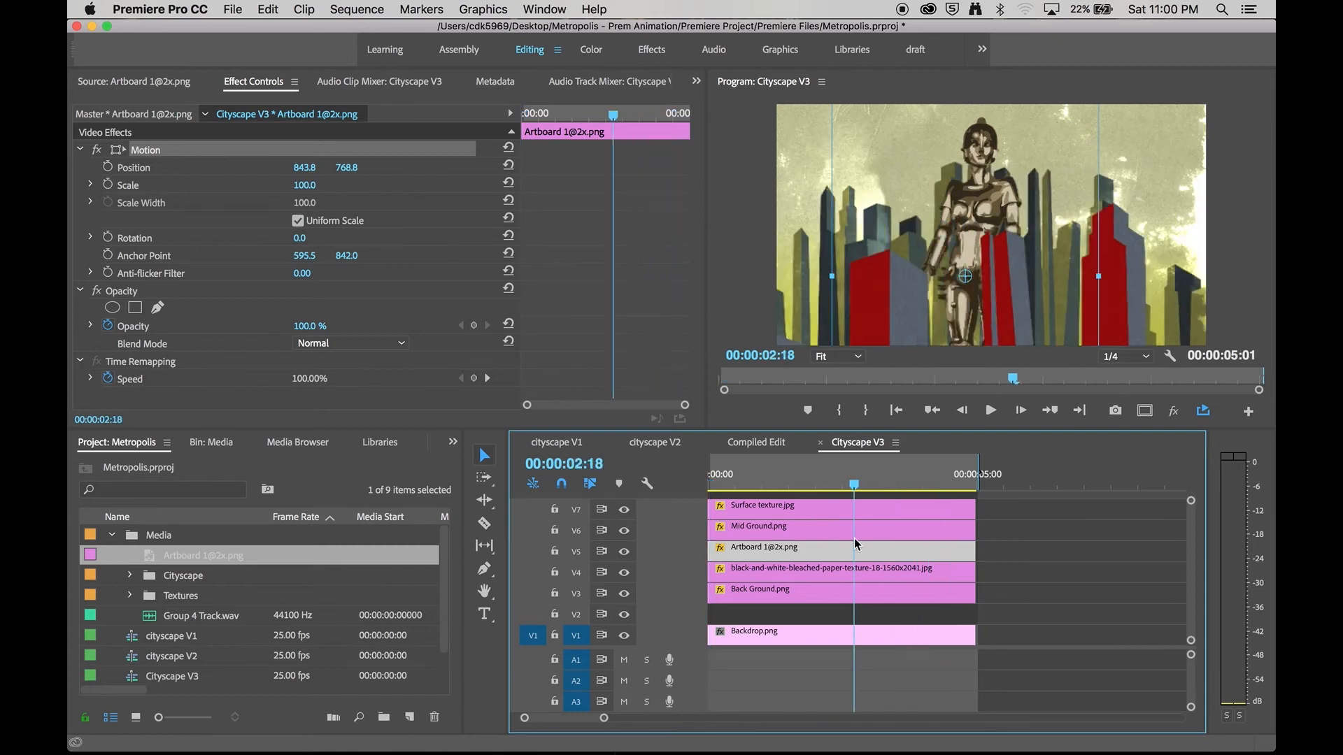
click(1018, 554)
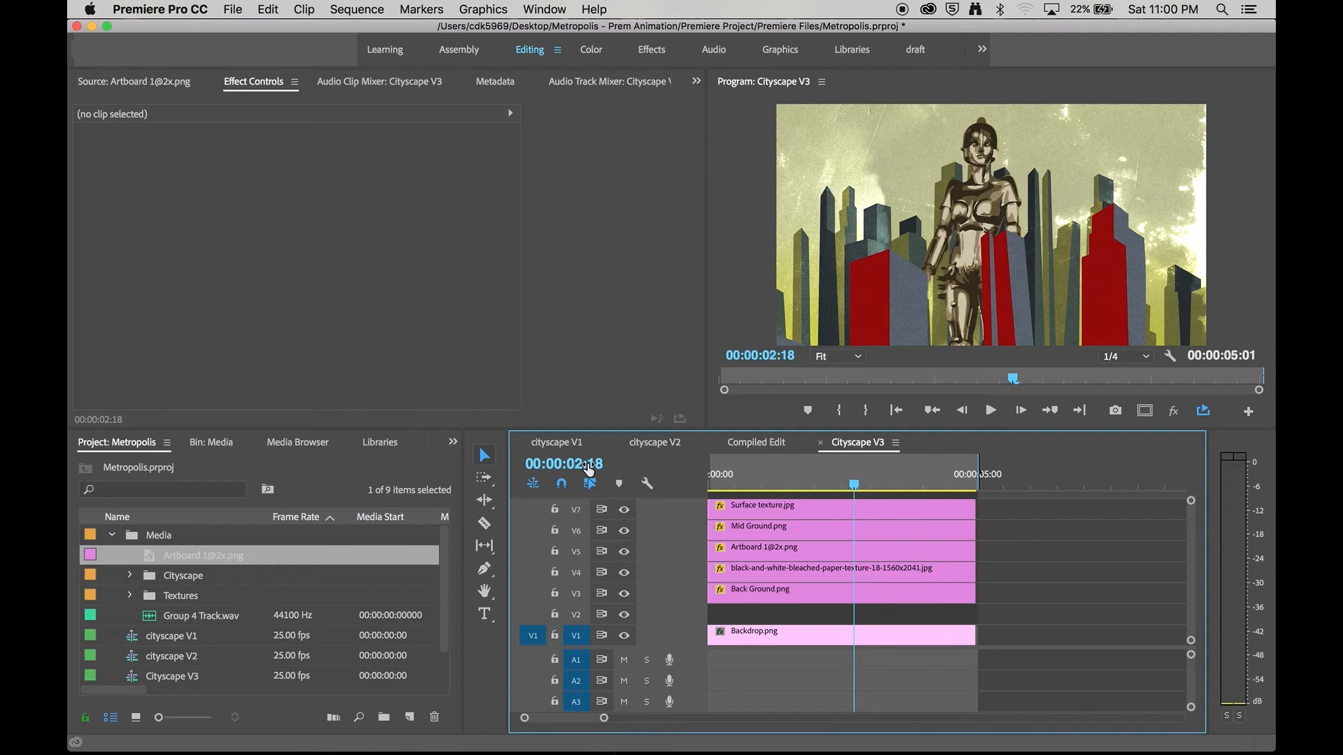
Show the effects library and look through its audio and video categories, expanding Video Effects
click(454, 444)
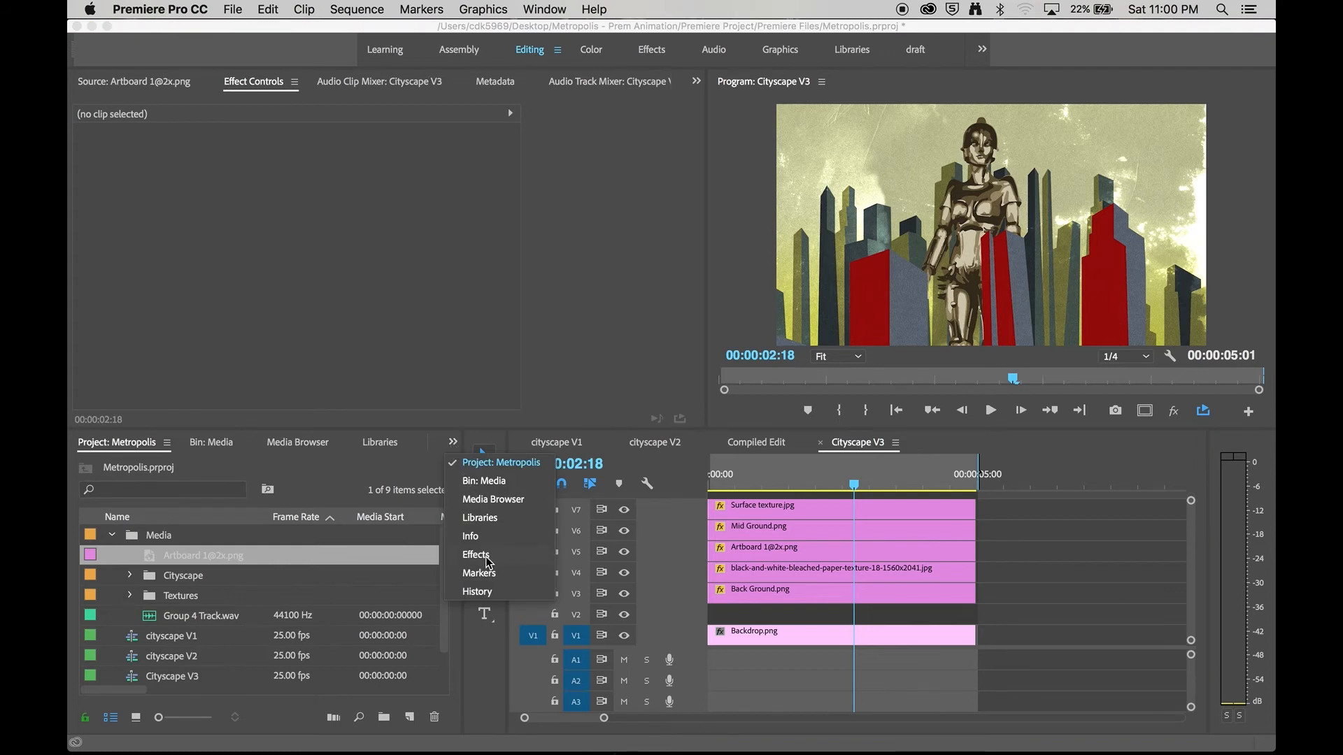
click(477, 555)
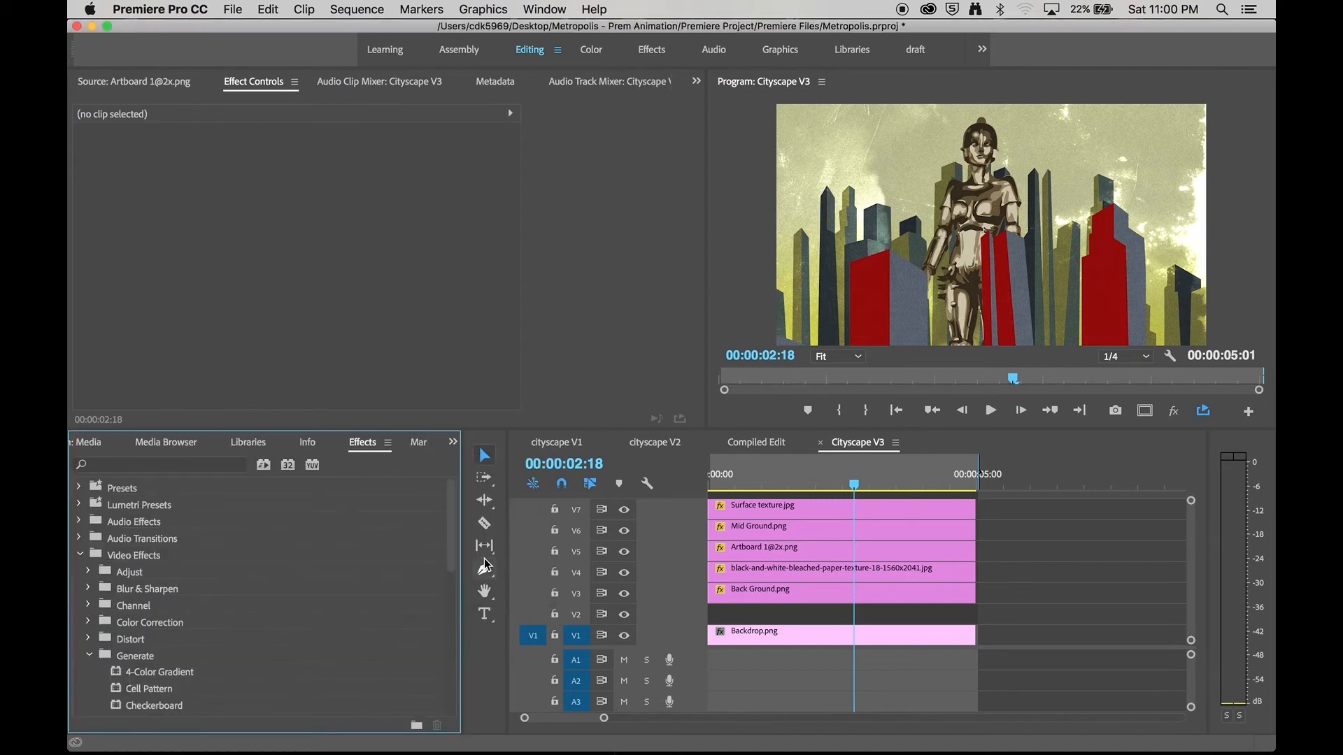
click(79, 556)
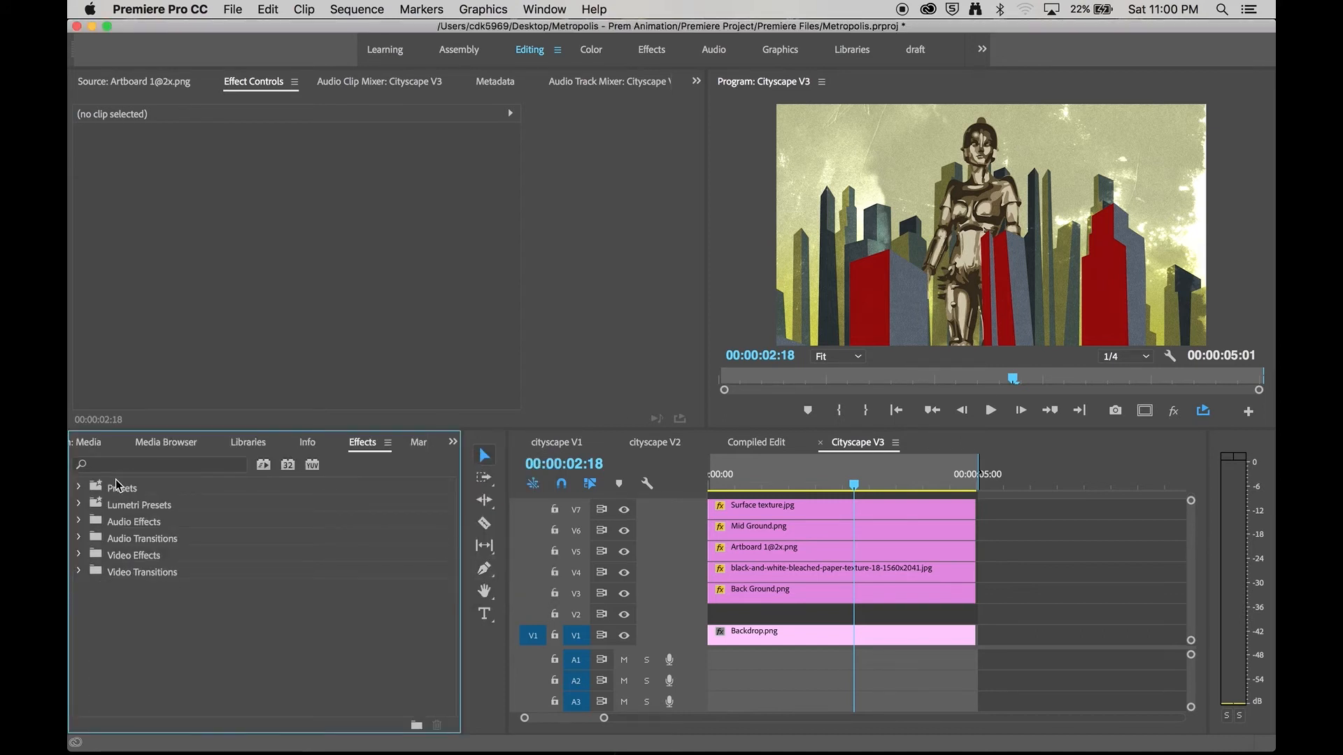
click(168, 575)
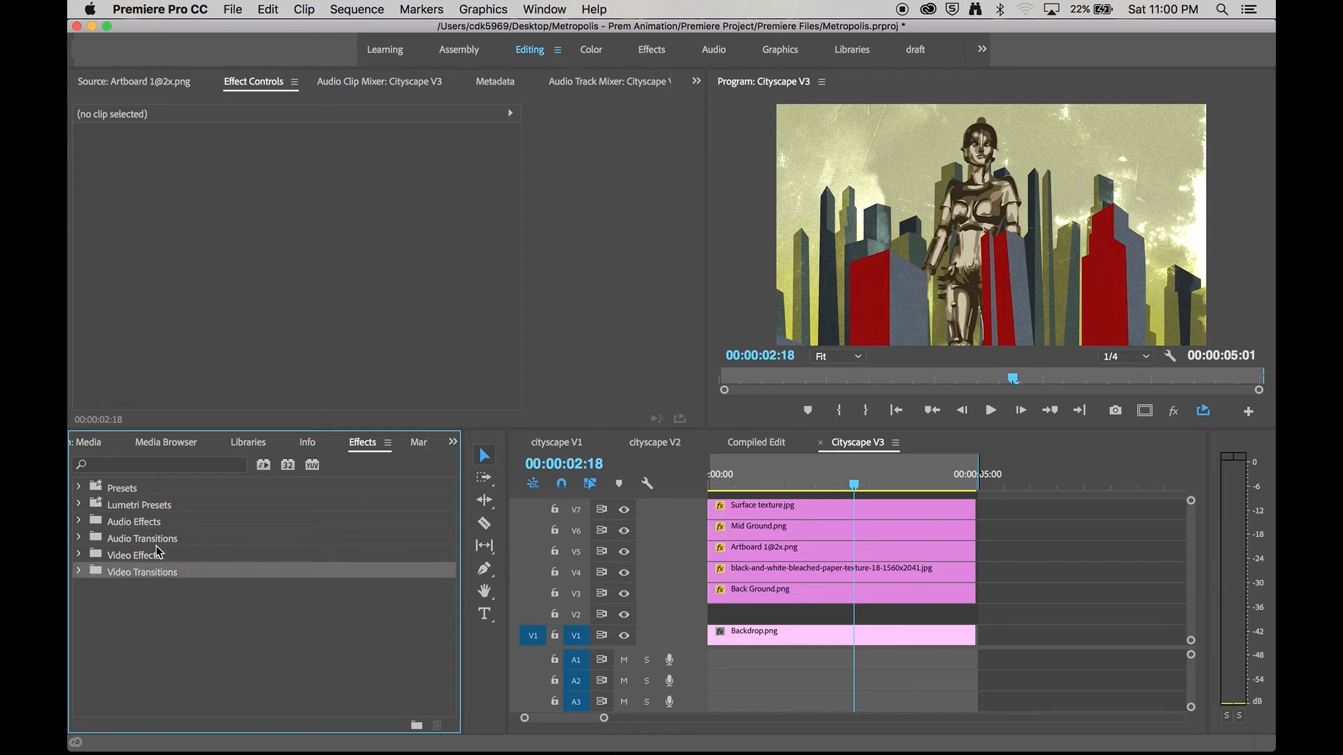
click(160, 543)
click(149, 558)
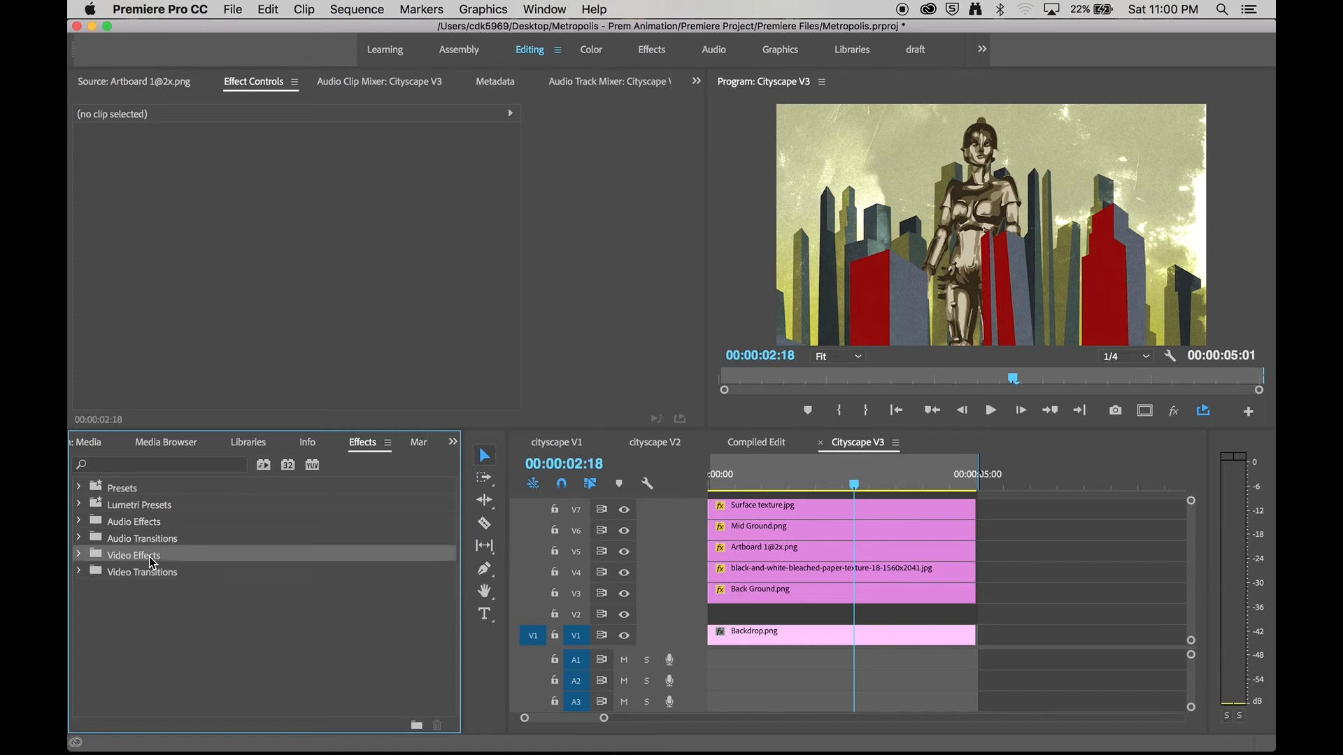
click(149, 543)
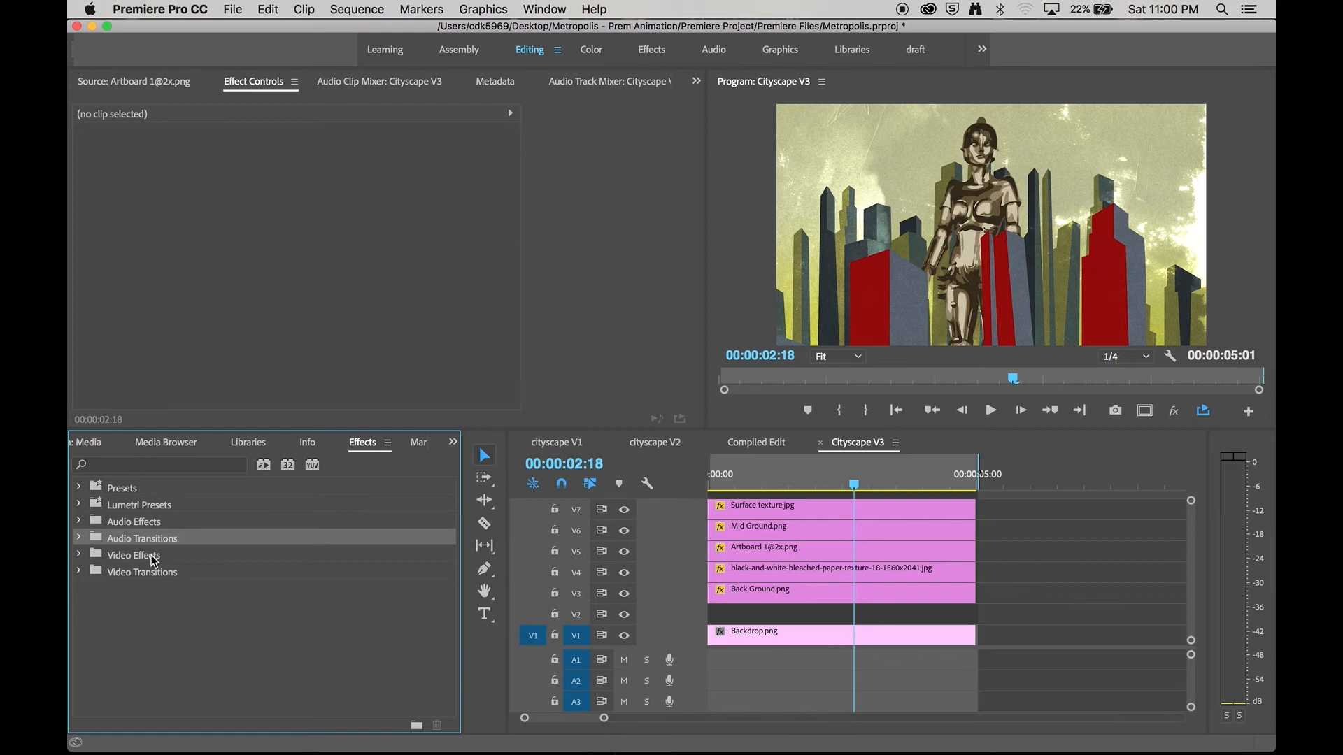
click(155, 559)
click(79, 557)
scroll(171, 605, down, 3)
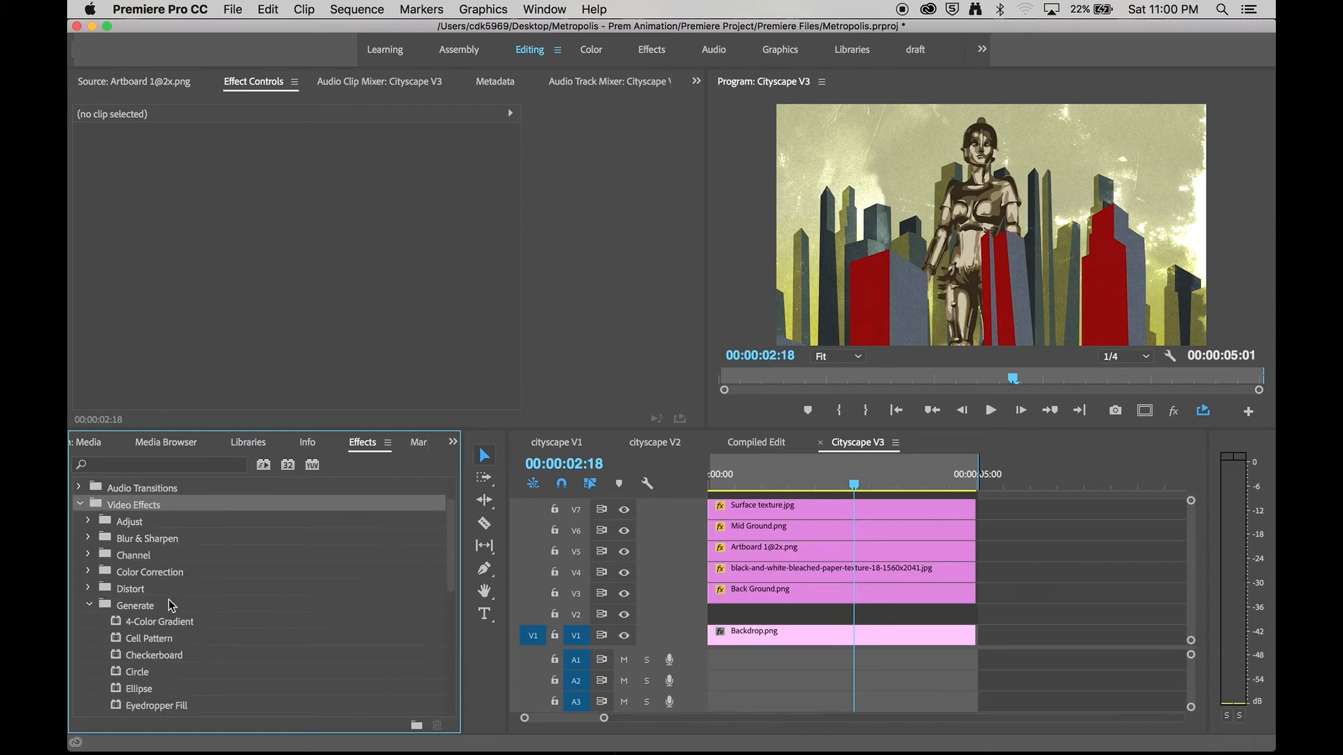
Browse the Distort, Immersive Video and Noise & Grain groups of the video effects
click(90, 557)
scroll(95, 560, down, 3)
scroll(95, 559, up, 3)
click(88, 543)
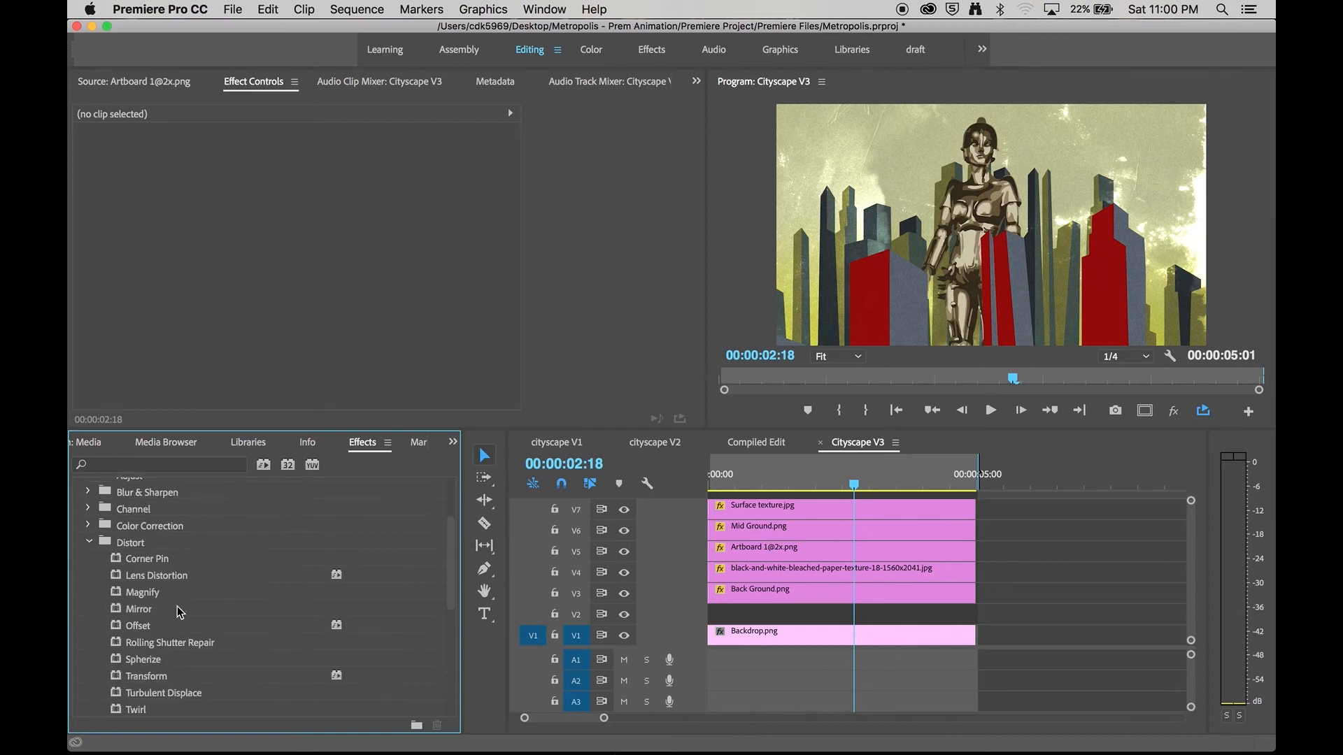
scroll(181, 613, down, 2)
click(131, 556)
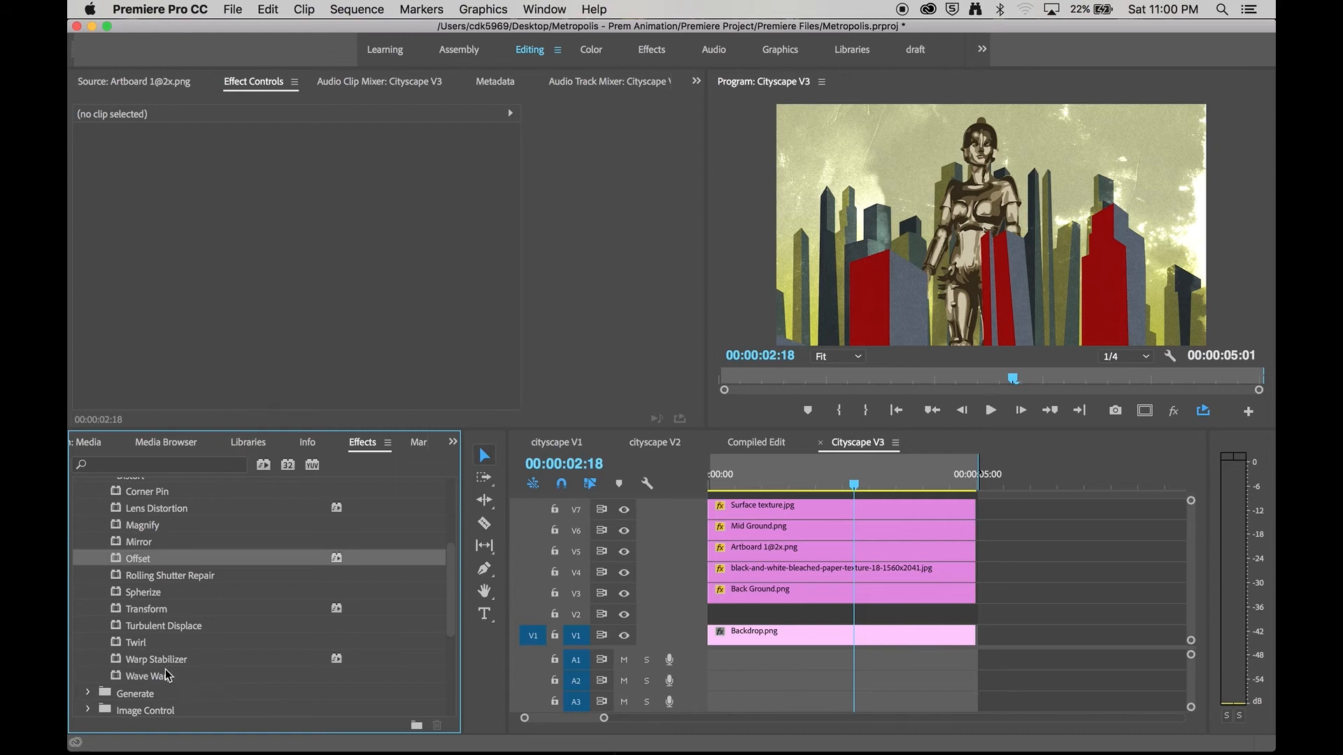
scroll(142, 649, down, 4)
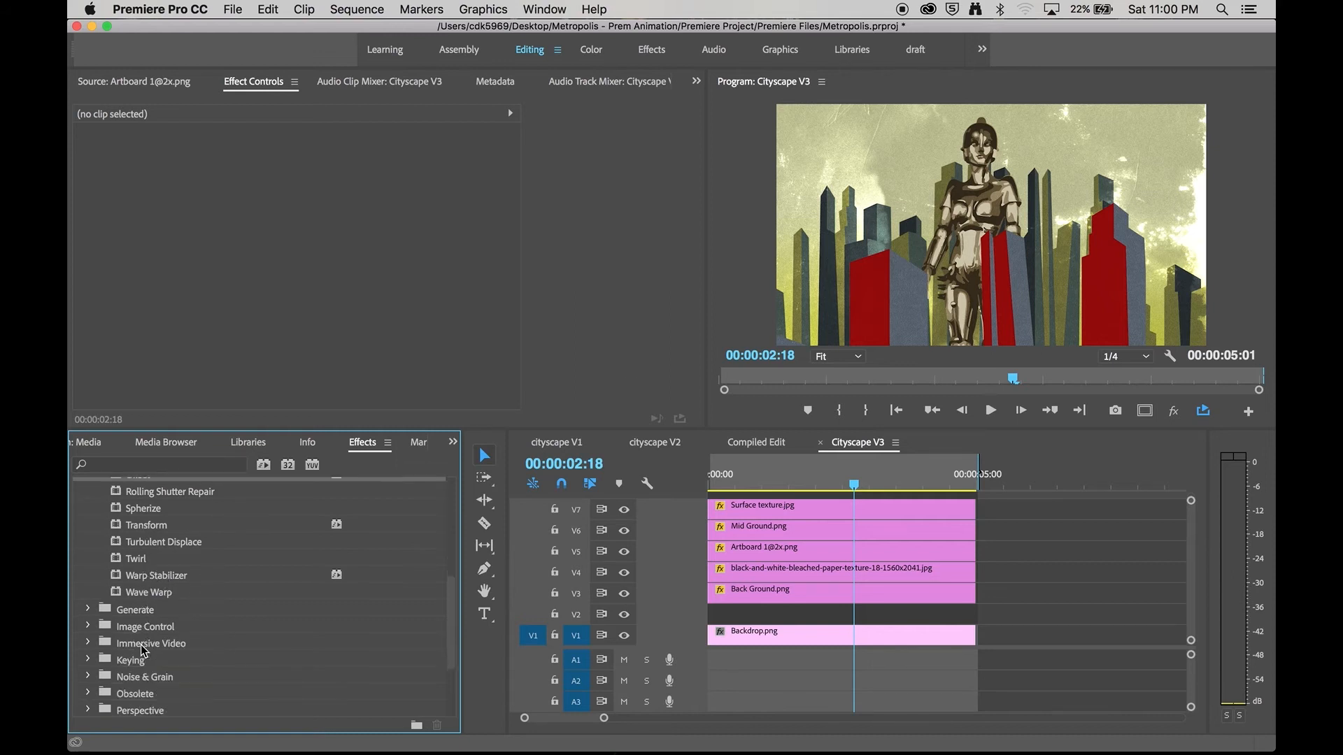
click(88, 644)
scroll(123, 662, down, 5)
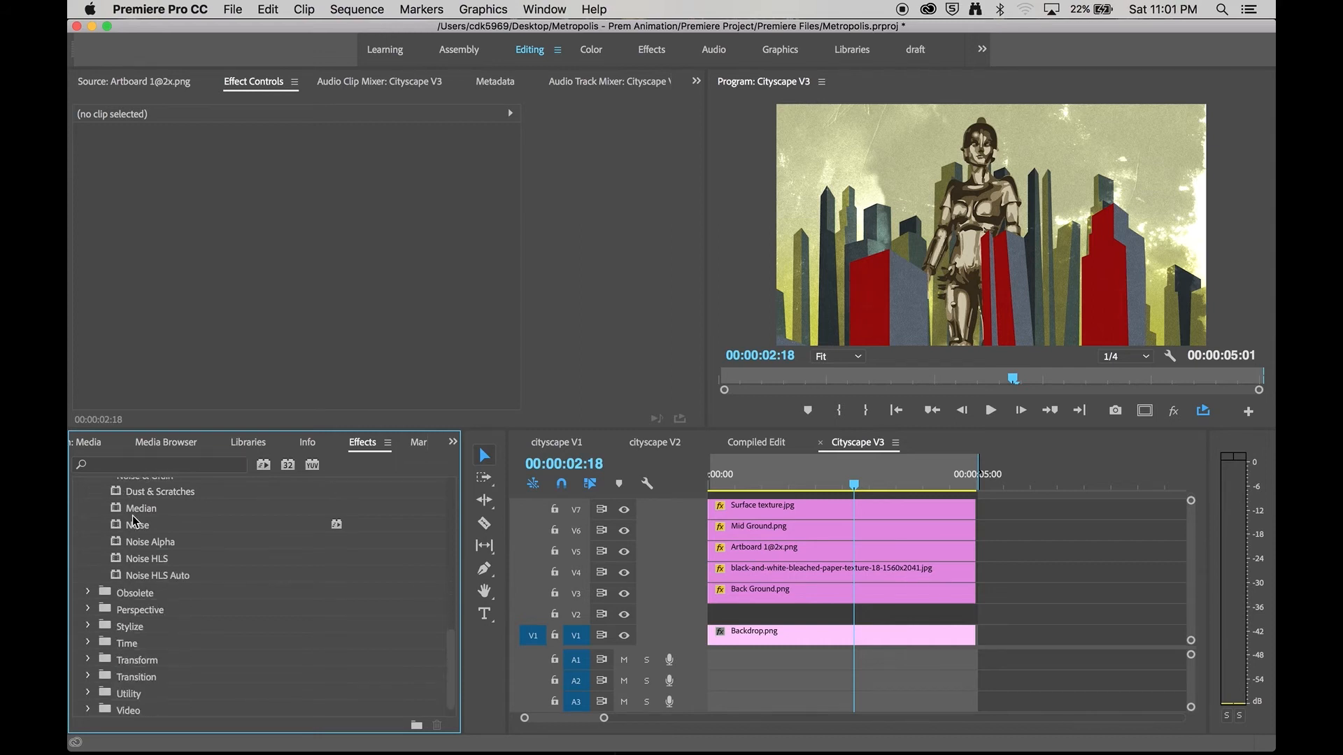
click(135, 463)
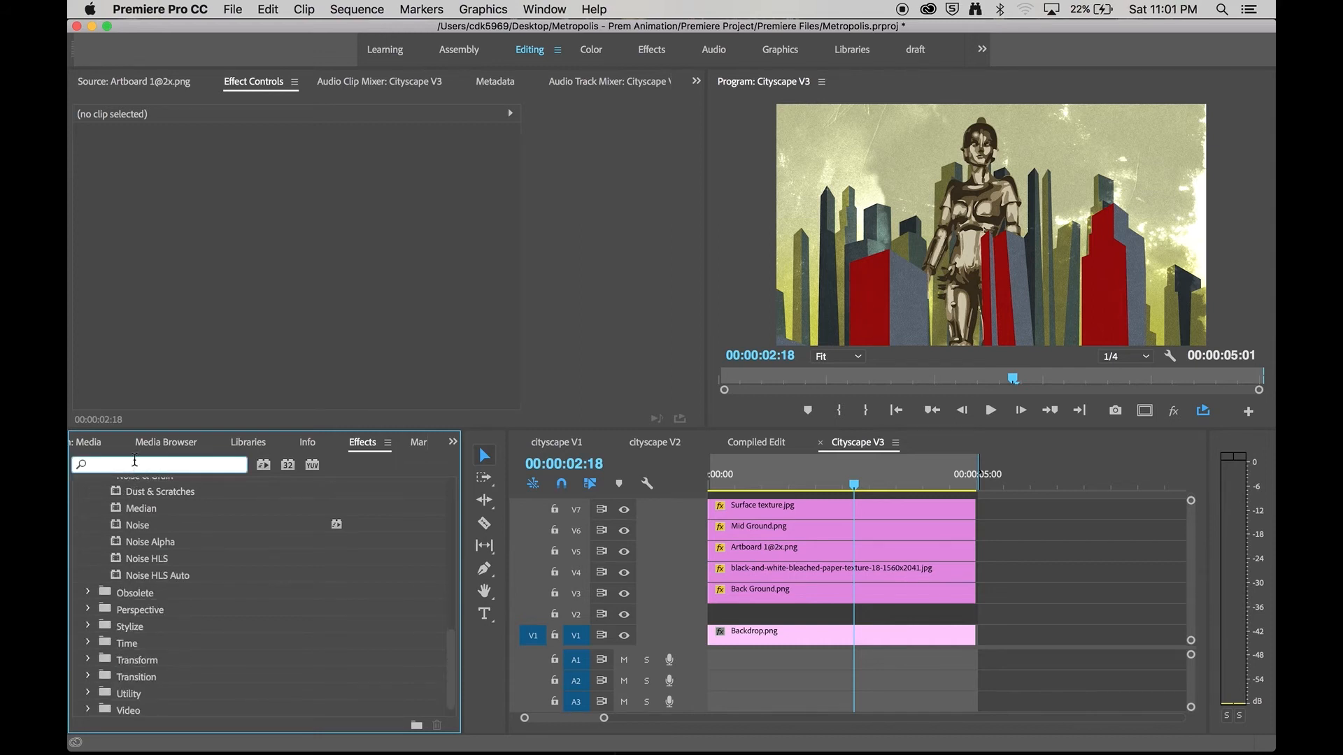
text(glow)
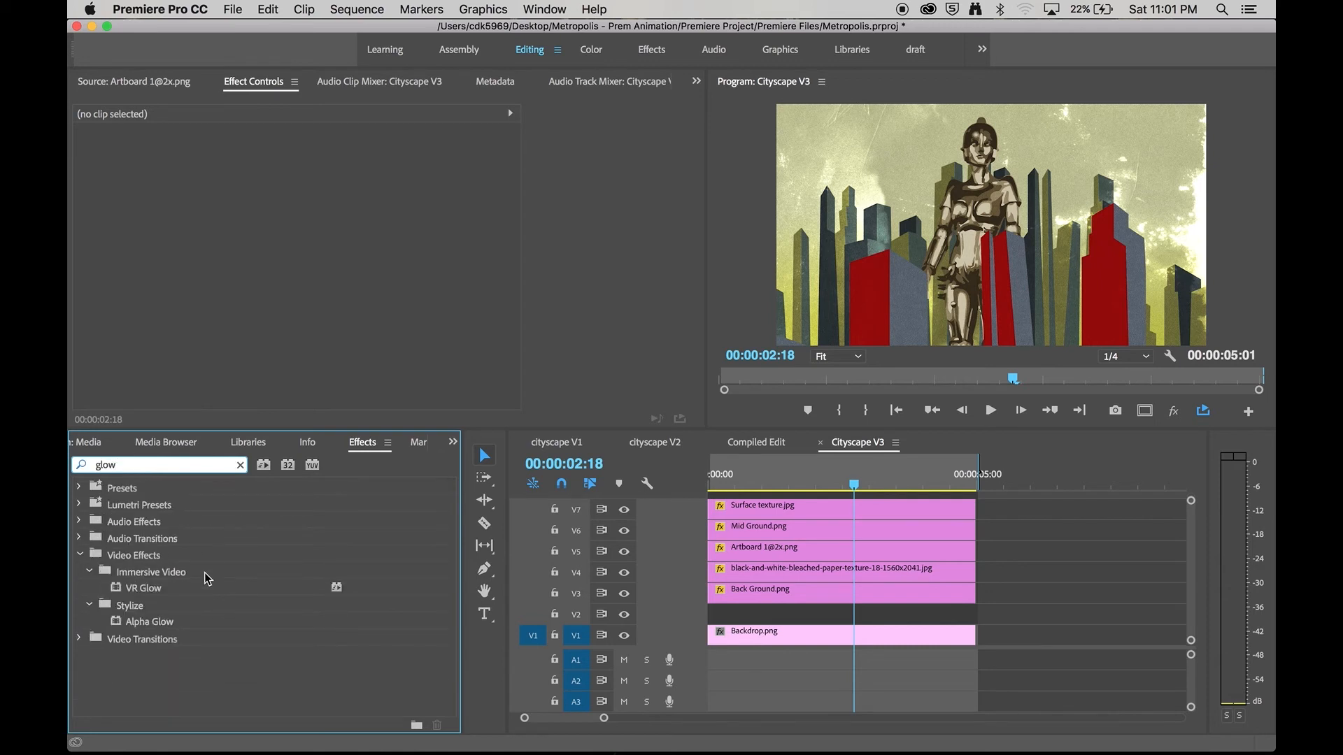
click(150, 622)
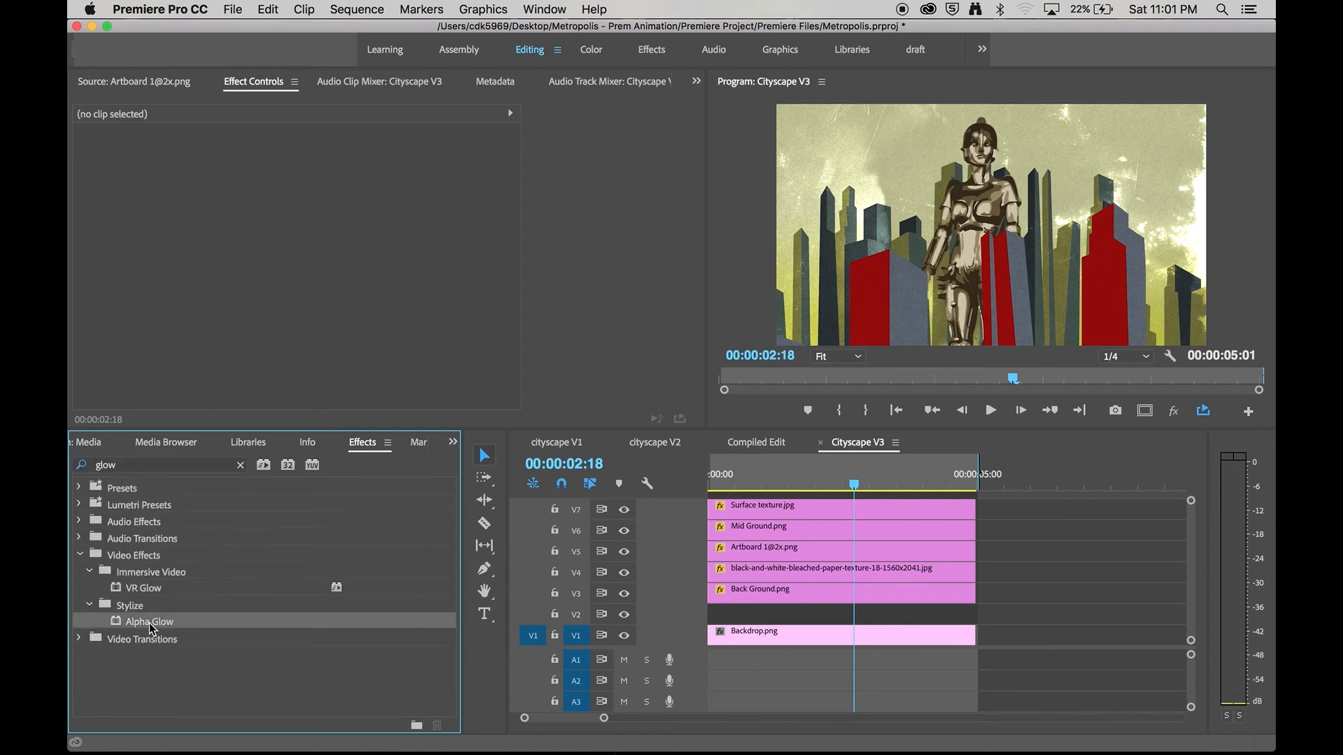
drag(167, 619, 783, 557)
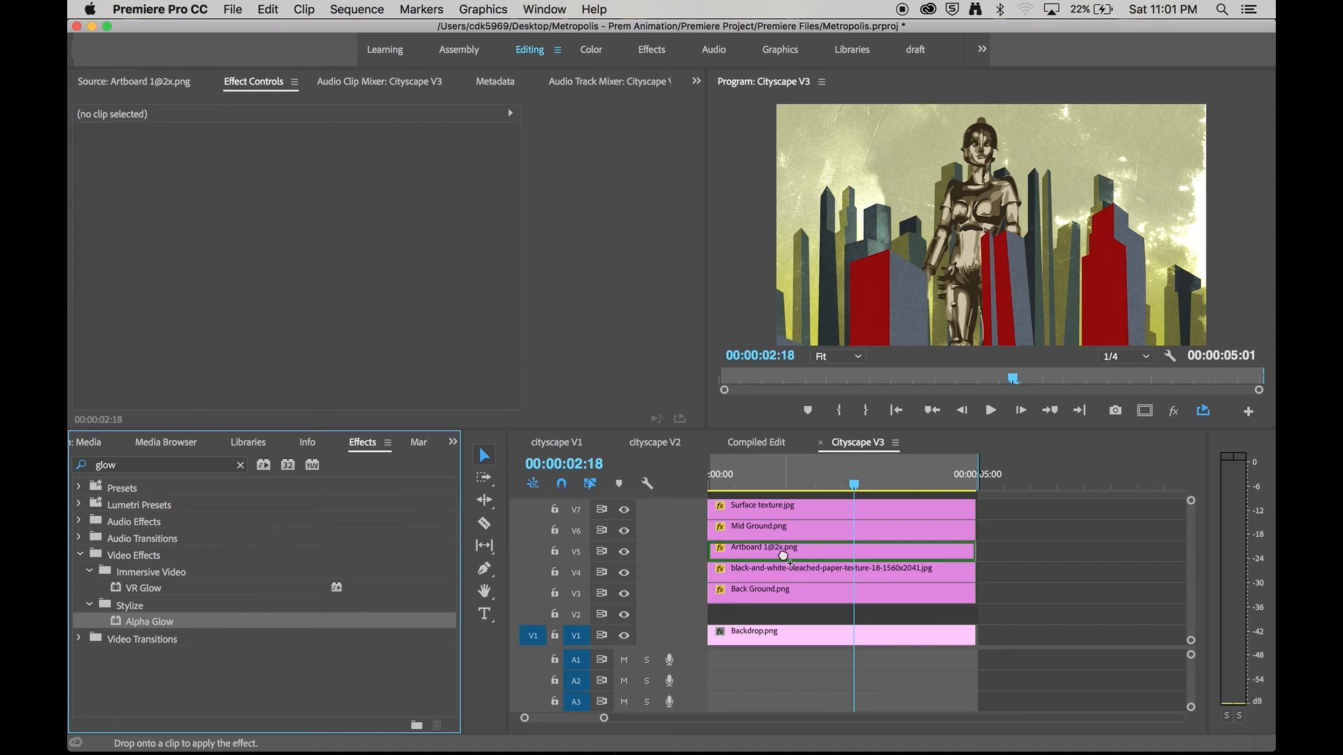
drag(784, 557, 783, 558)
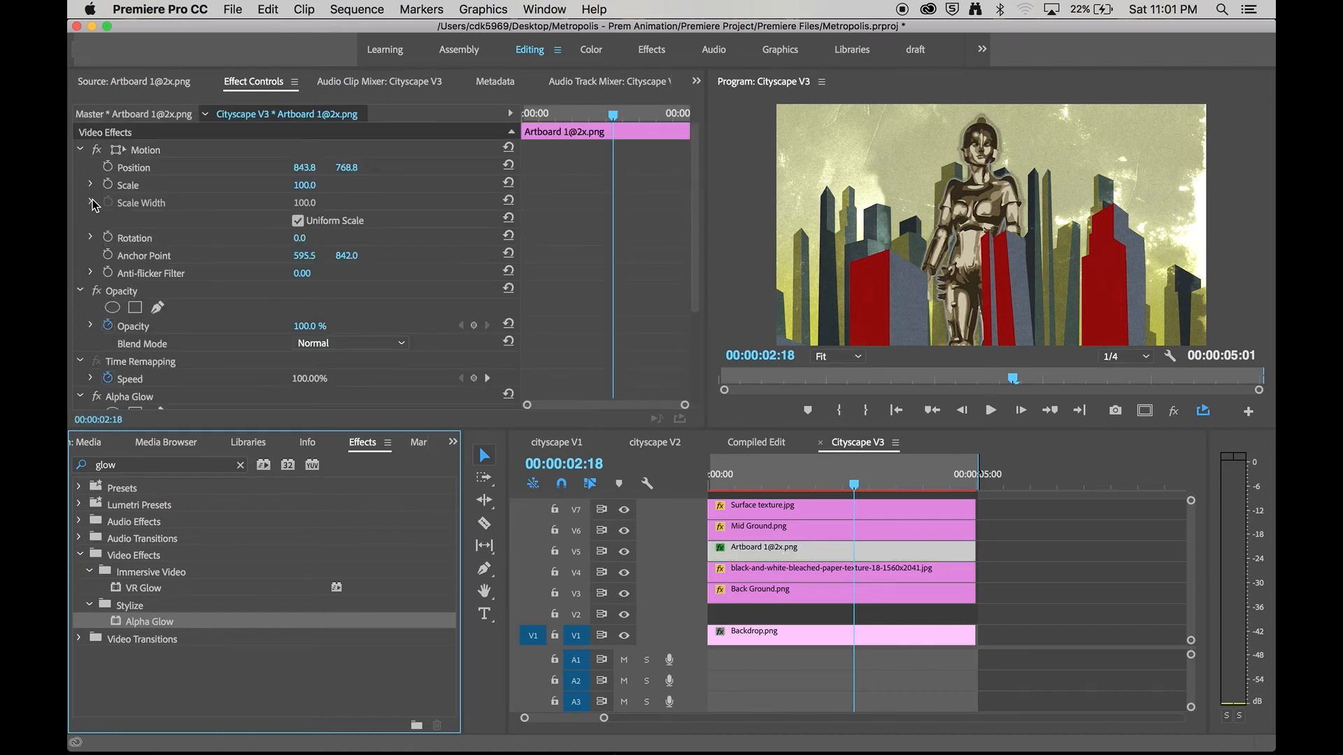
Inspect the Alpha Glow settings with the preview at 100%, and compare the robot's head with and without the glow
click(269, 88)
click(80, 150)
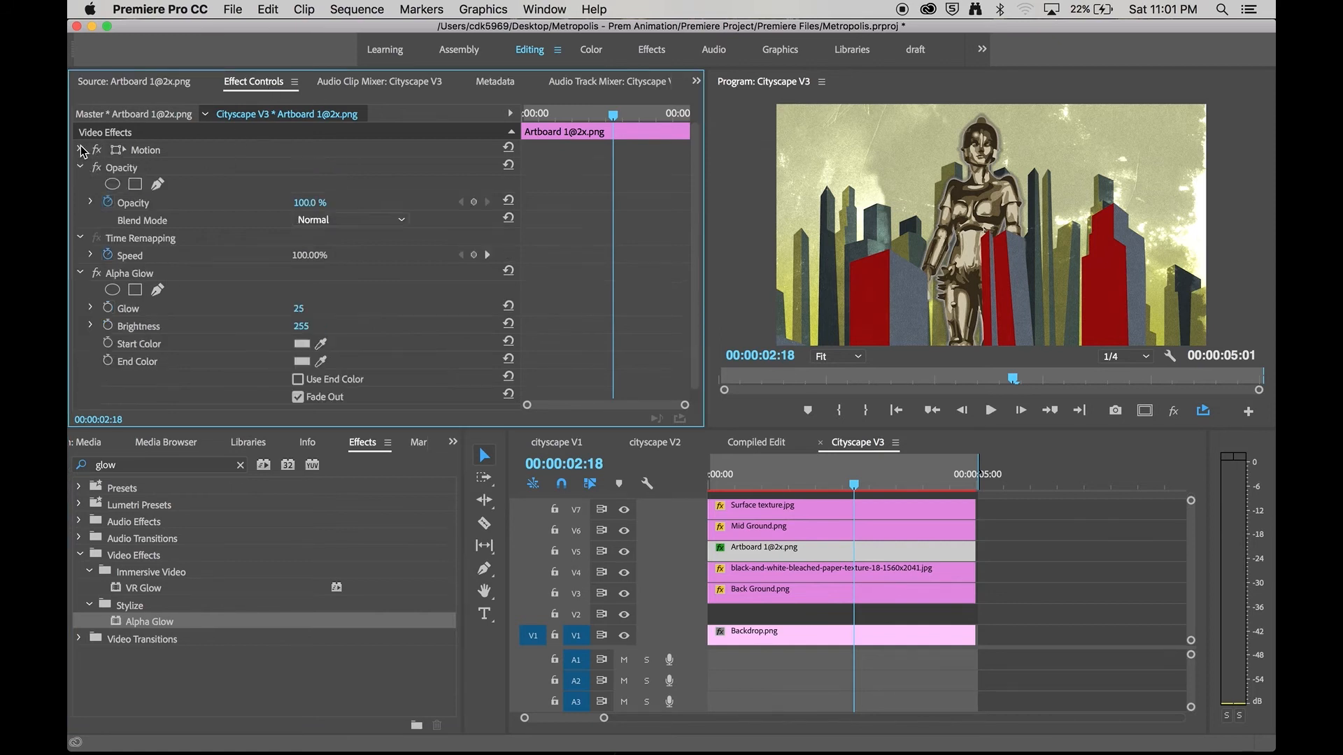
click(79, 169)
click(137, 220)
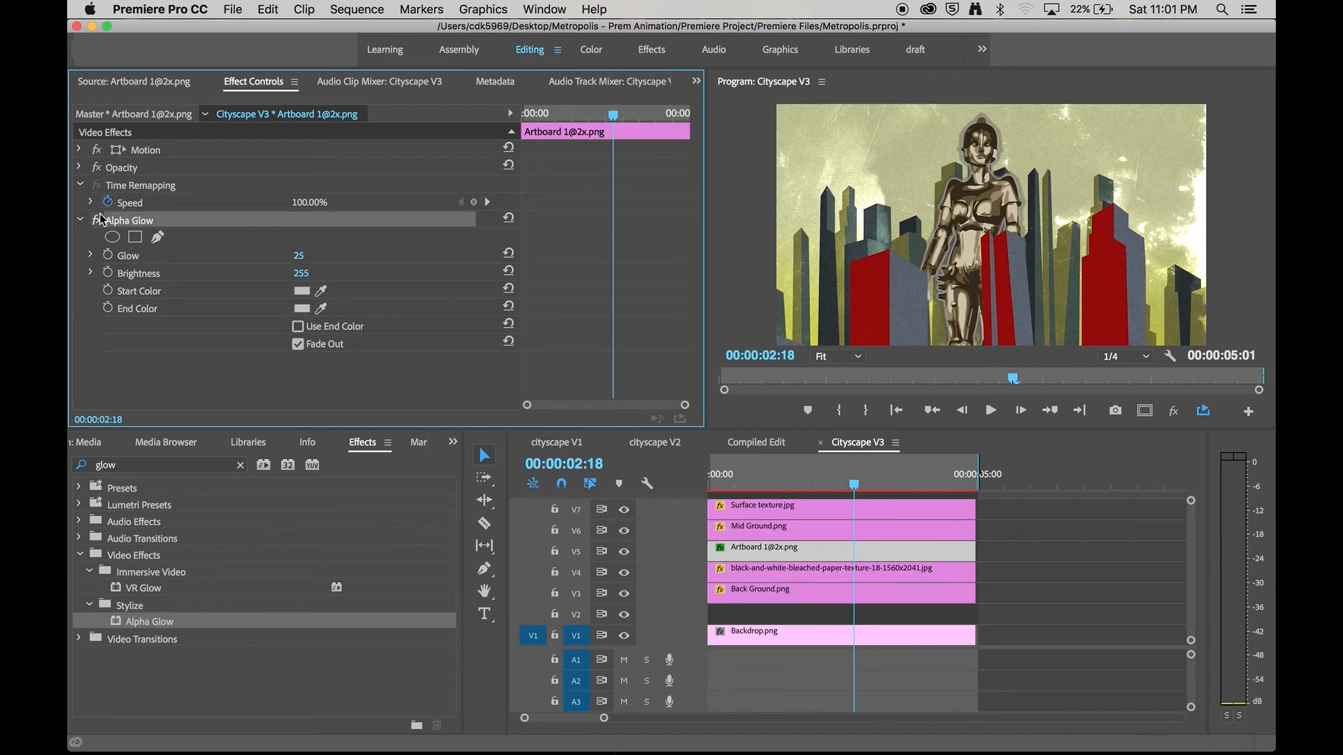
click(859, 358)
click(838, 470)
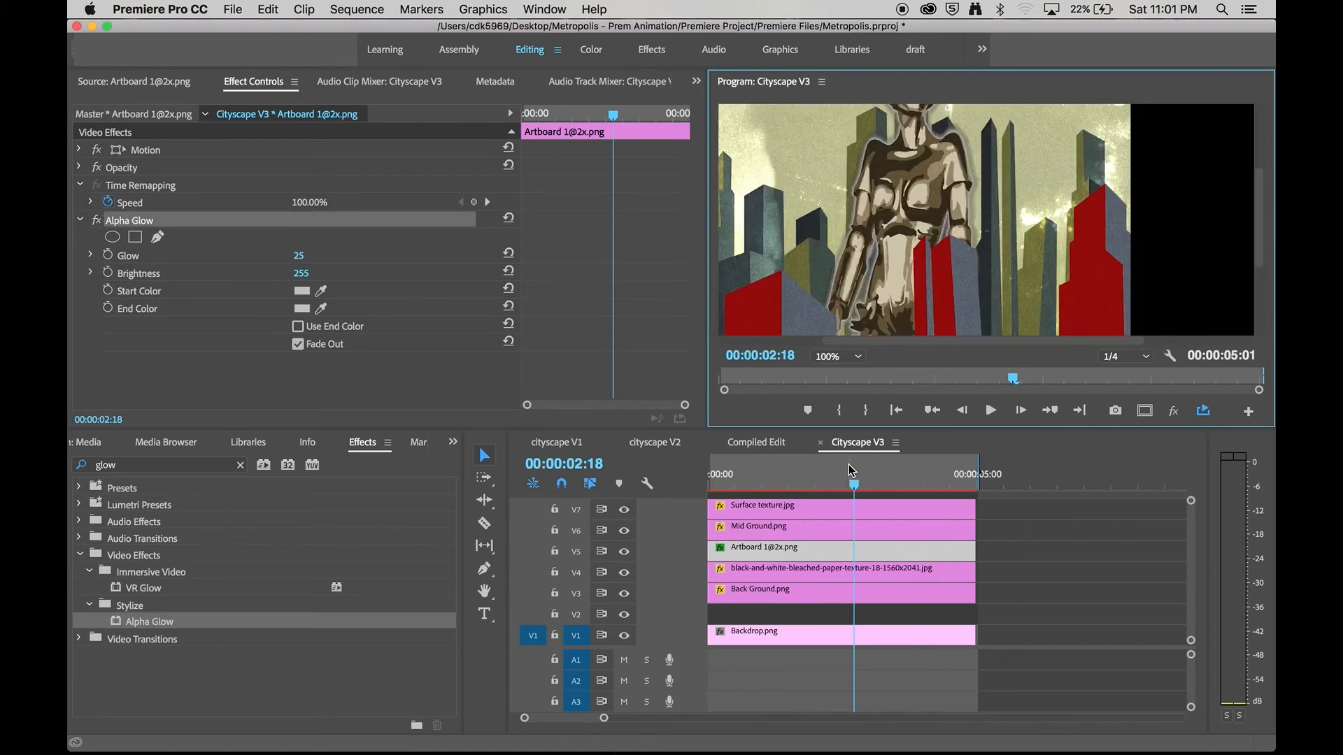
drag(1259, 219, 1252, 182)
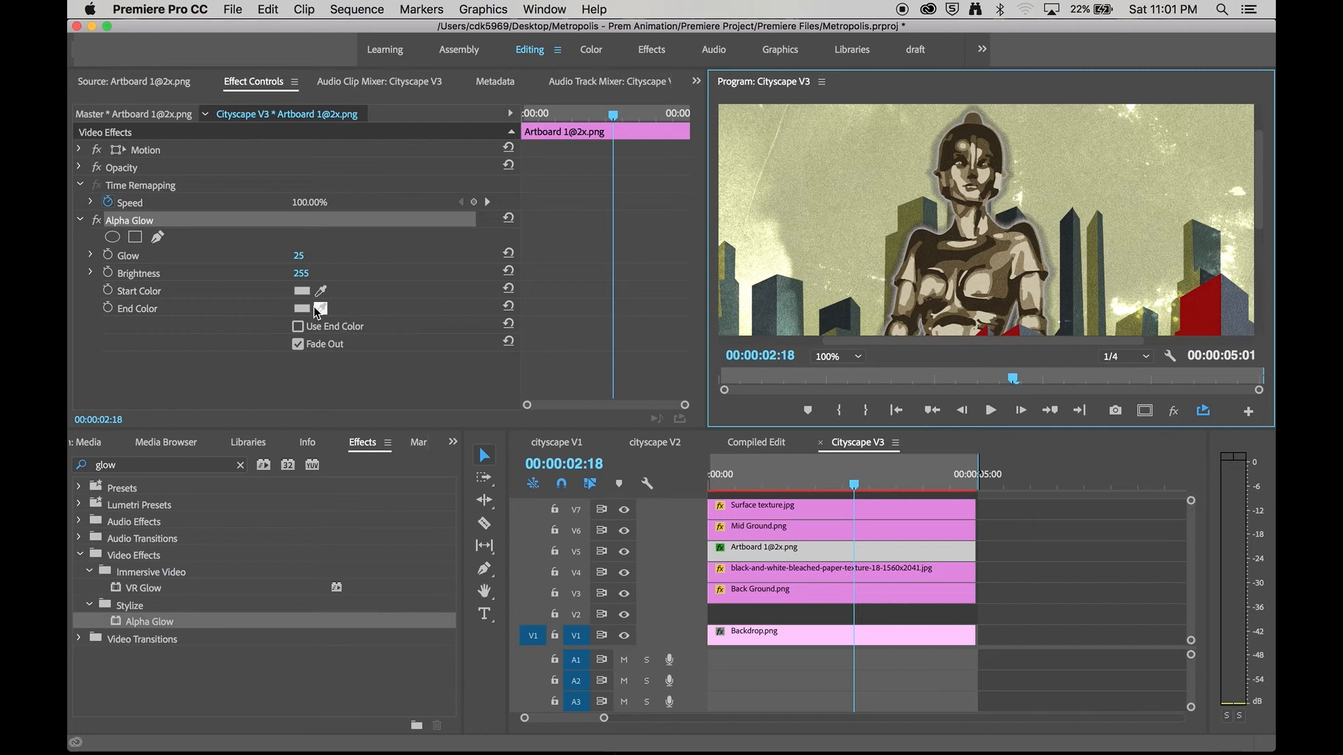
click(98, 221)
click(99, 222)
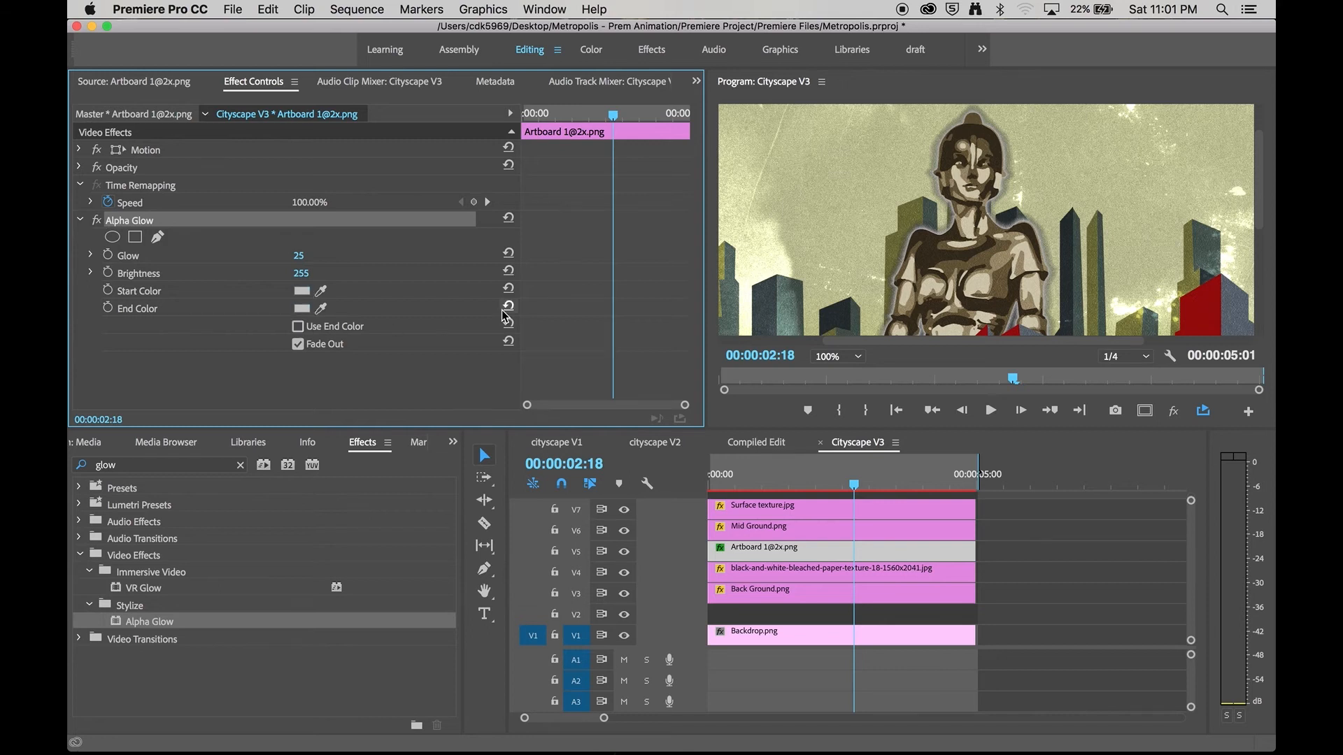
Sample Alpha Glow's start color from the preview image, enable Use End Color, and set Glow to 50 and Brightness to 191
click(322, 290)
drag(325, 287, 1006, 183)
drag(299, 256, 302, 255)
drag(299, 255, 316, 255)
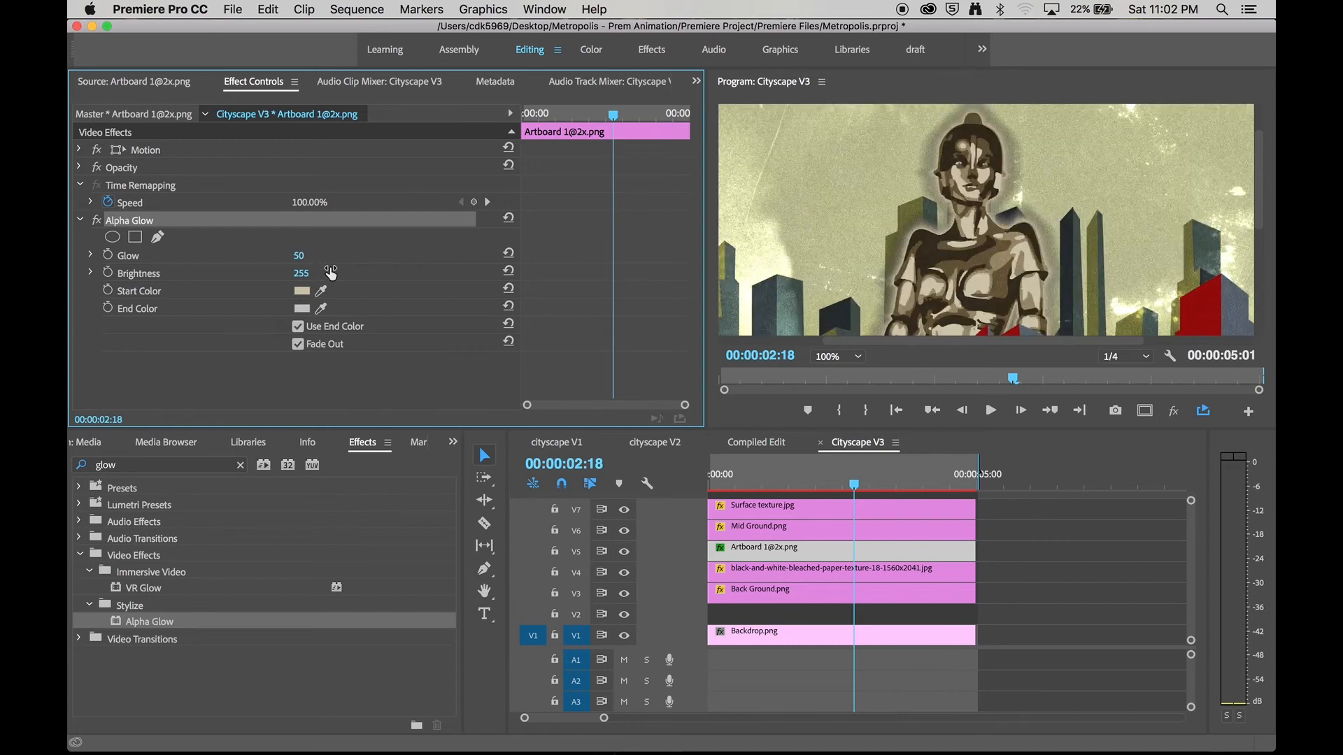
drag(301, 273, 241, 273)
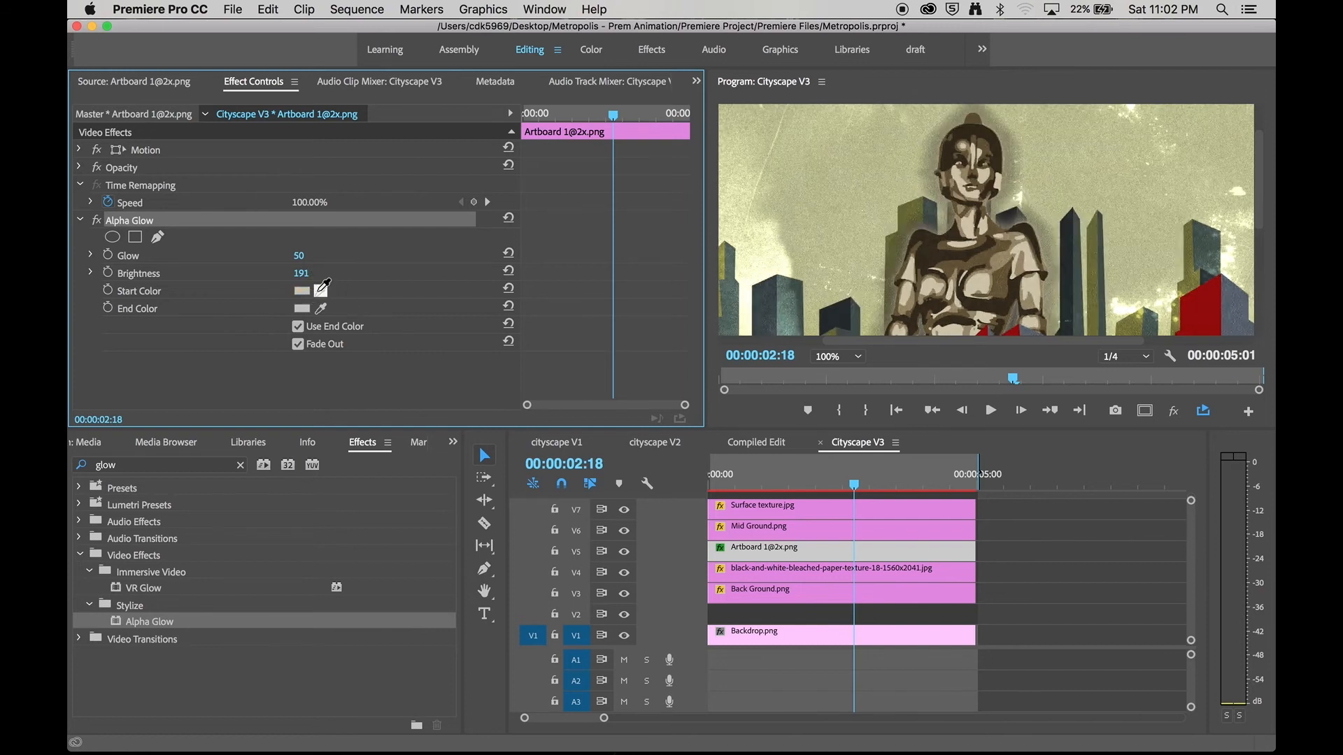
Change Alpha Glow's start color to a golden orange
click(302, 291)
drag(670, 361, 685, 383)
click(833, 175)
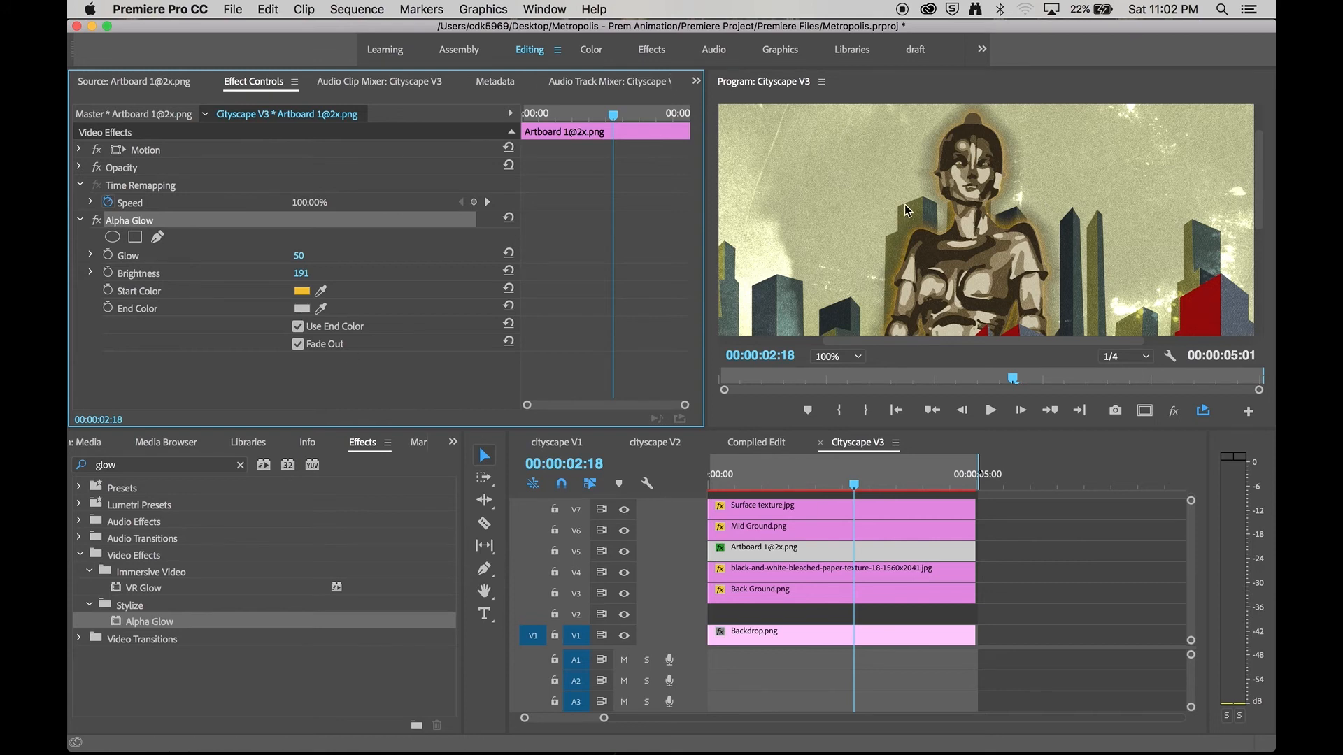
Fit the whole frame in the preview and play the animation from the start with the golden glow
click(839, 358)
click(839, 375)
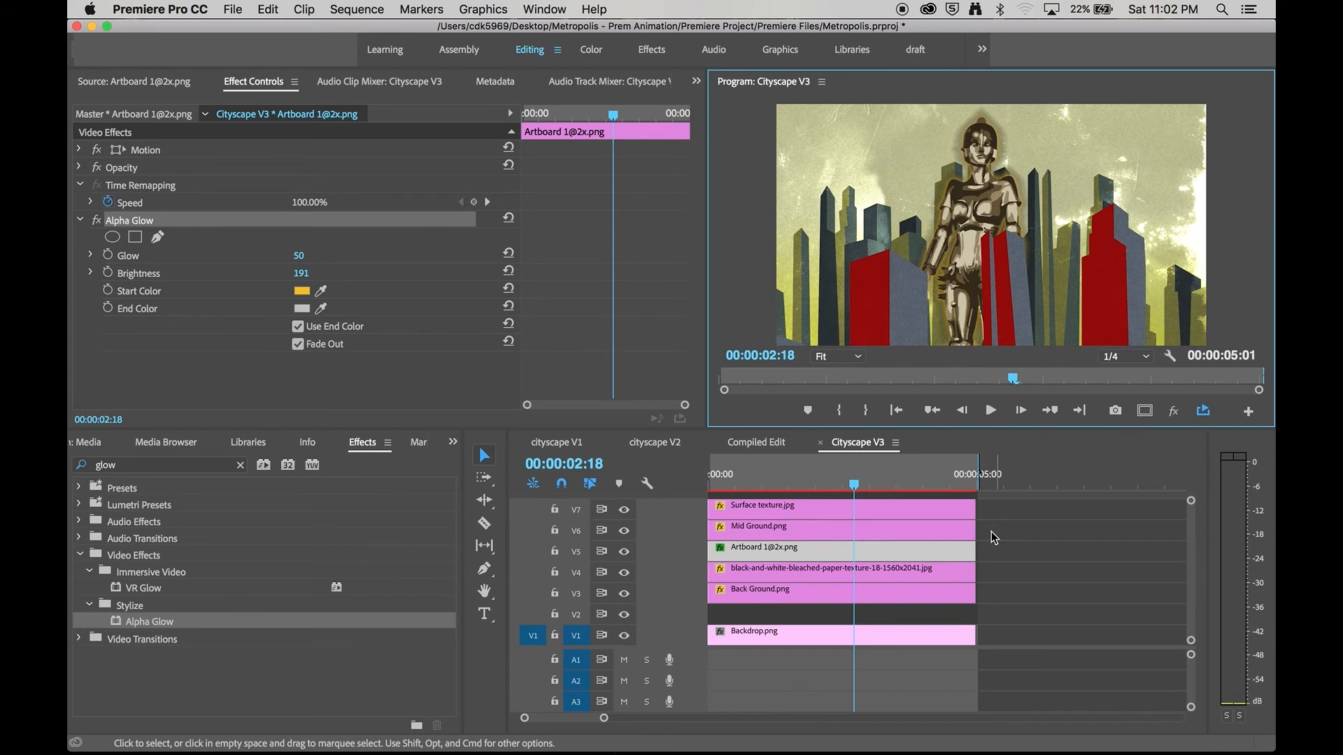
drag(842, 469, 681, 482)
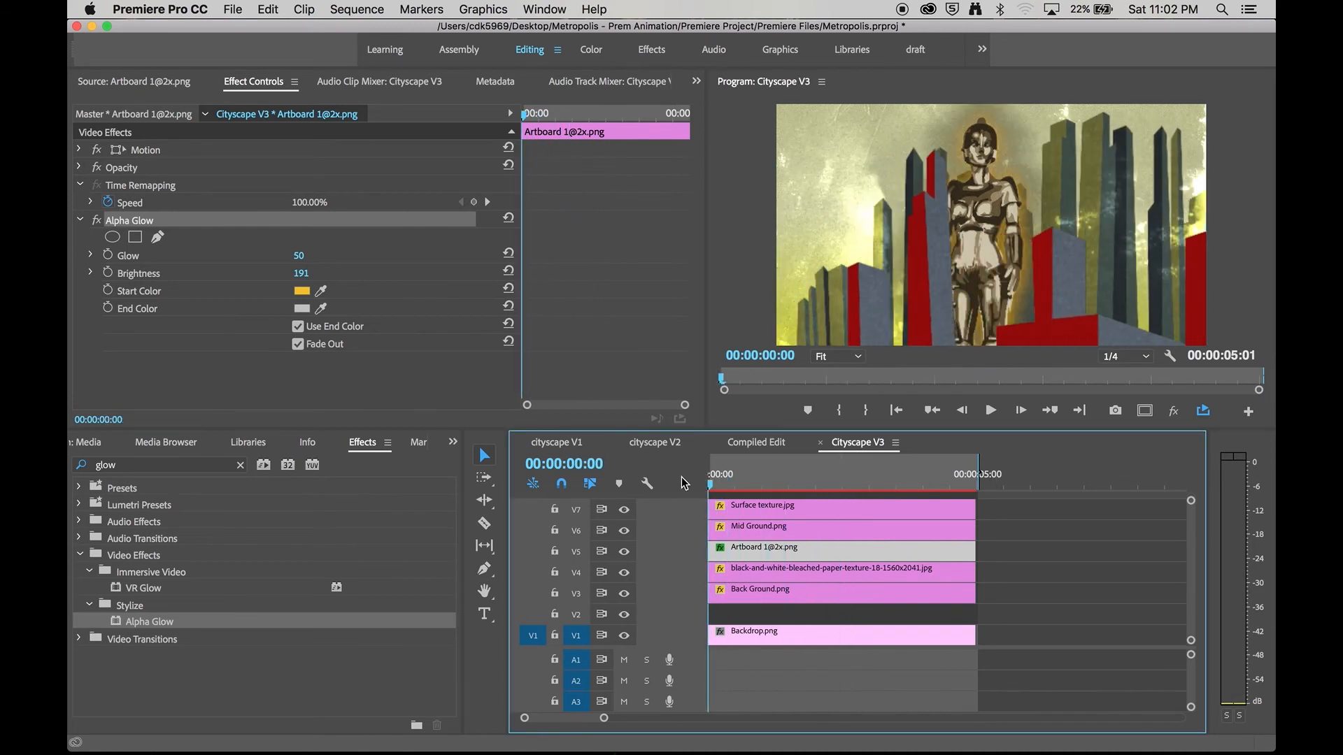
key(space)
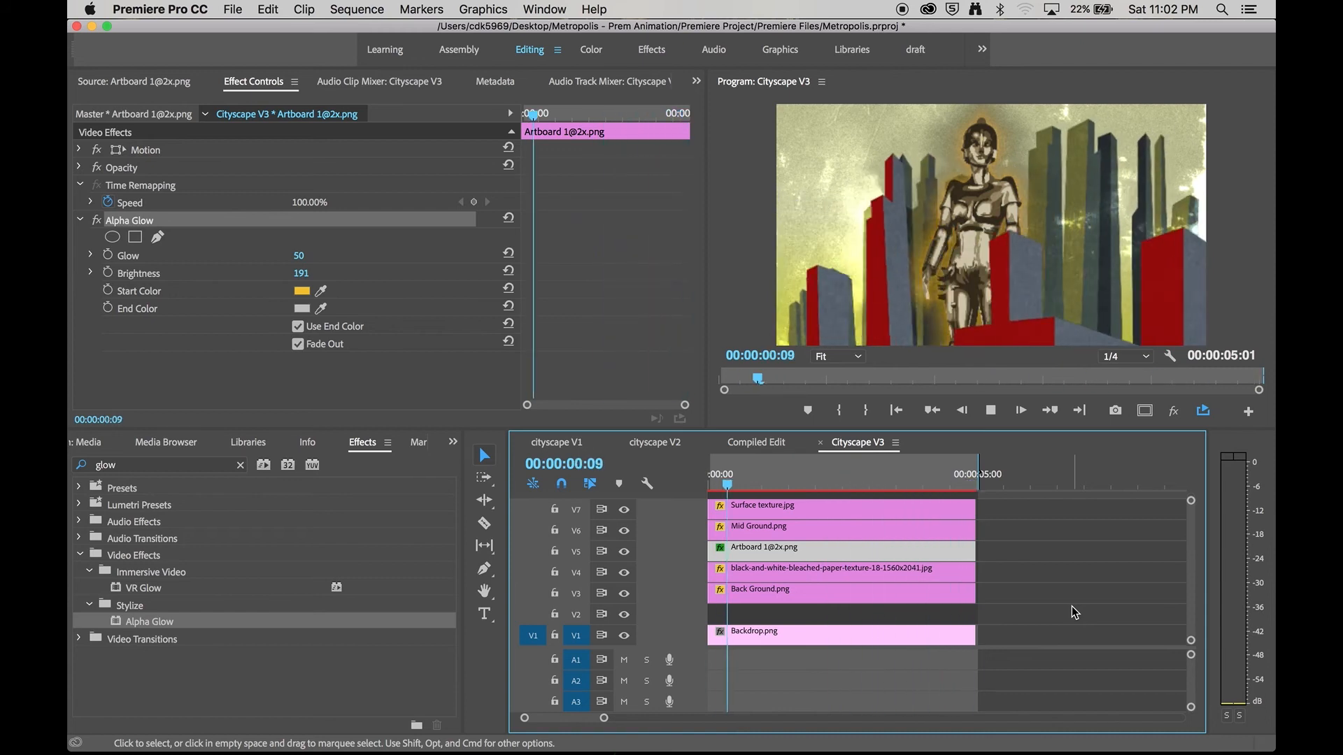
drag(1069, 622, 891, 535)
click(1034, 582)
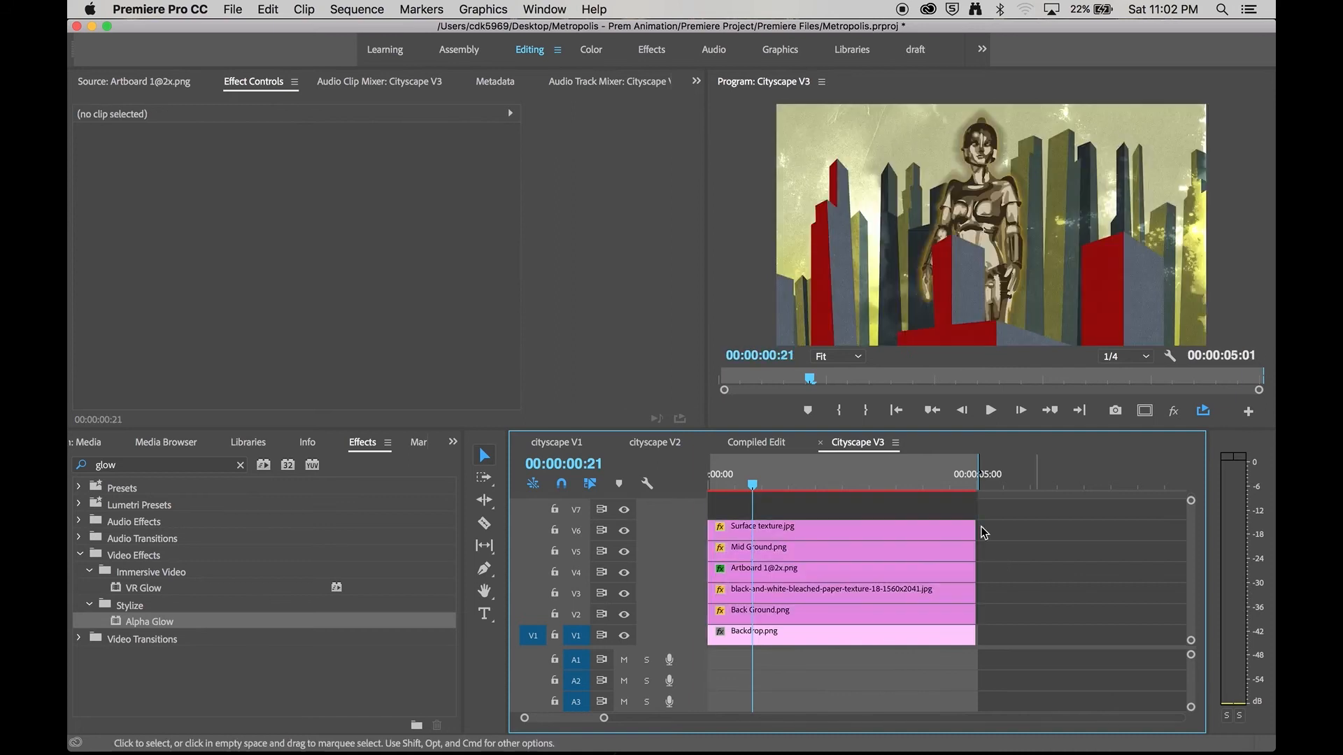
drag(979, 634, 1083, 628)
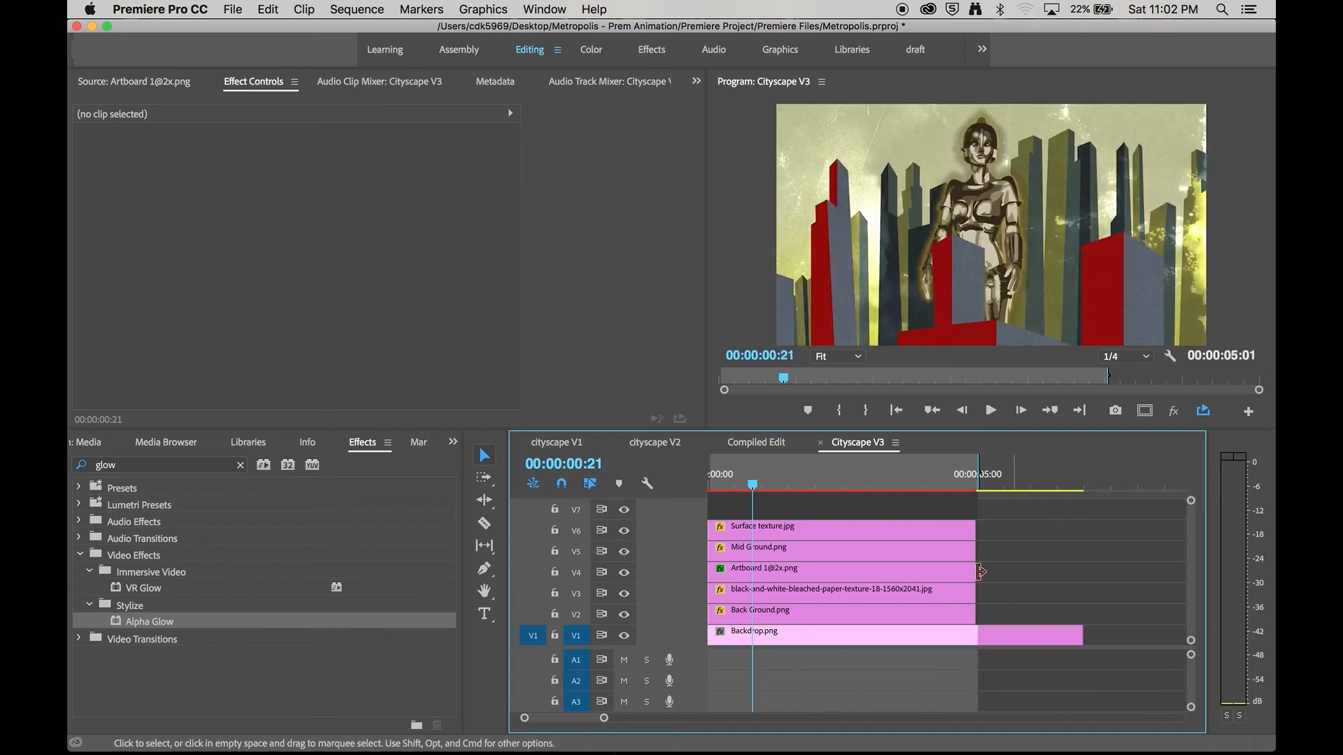
drag(984, 573, 1083, 572)
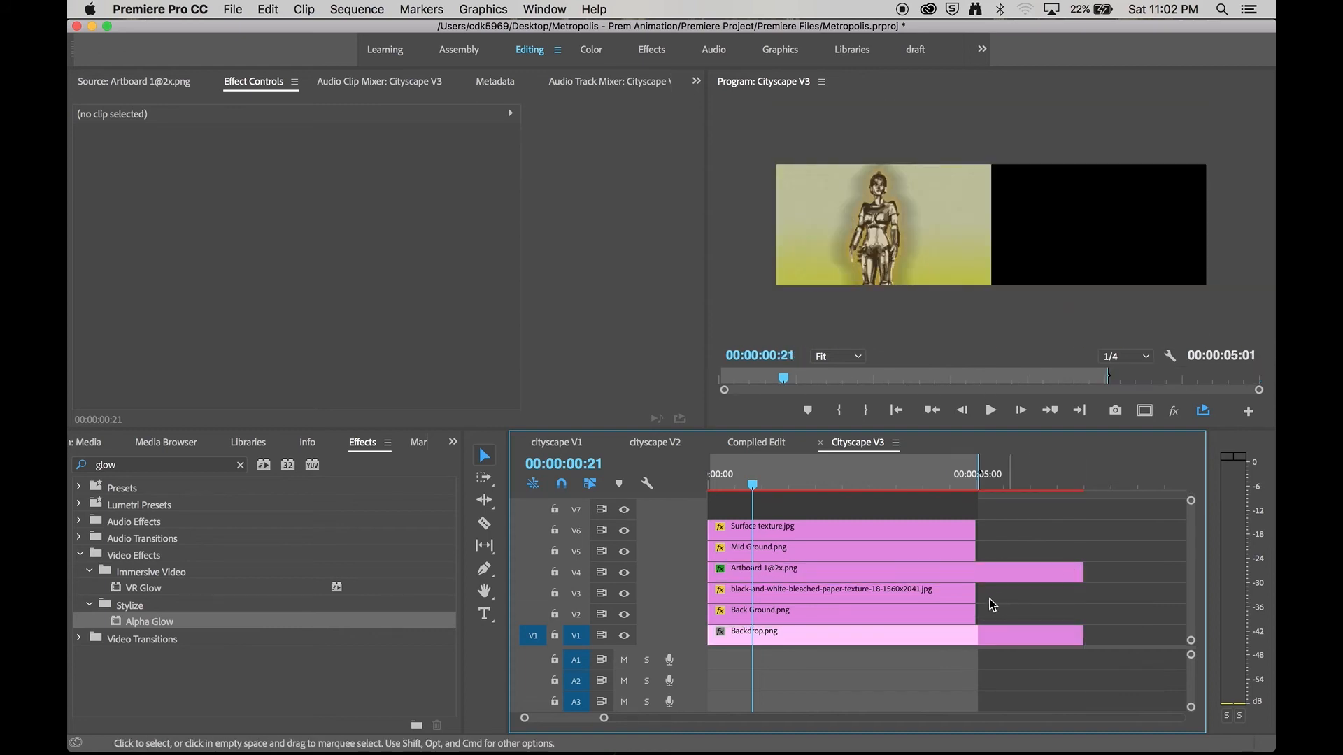
Extend both texture clips to 7 seconds, Back Ground.png to about 6 seconds, and Mid Ground.png to slightly before that
drag(974, 594, 1034, 614)
drag(977, 551, 1083, 595)
drag(981, 527, 1083, 531)
drag(996, 484, 1082, 572)
click(1032, 490)
mouse_move(1031, 490)
mouse_down()
mouse_move(1008, 488)
mouse_move(1050, 491)
mouse_up()
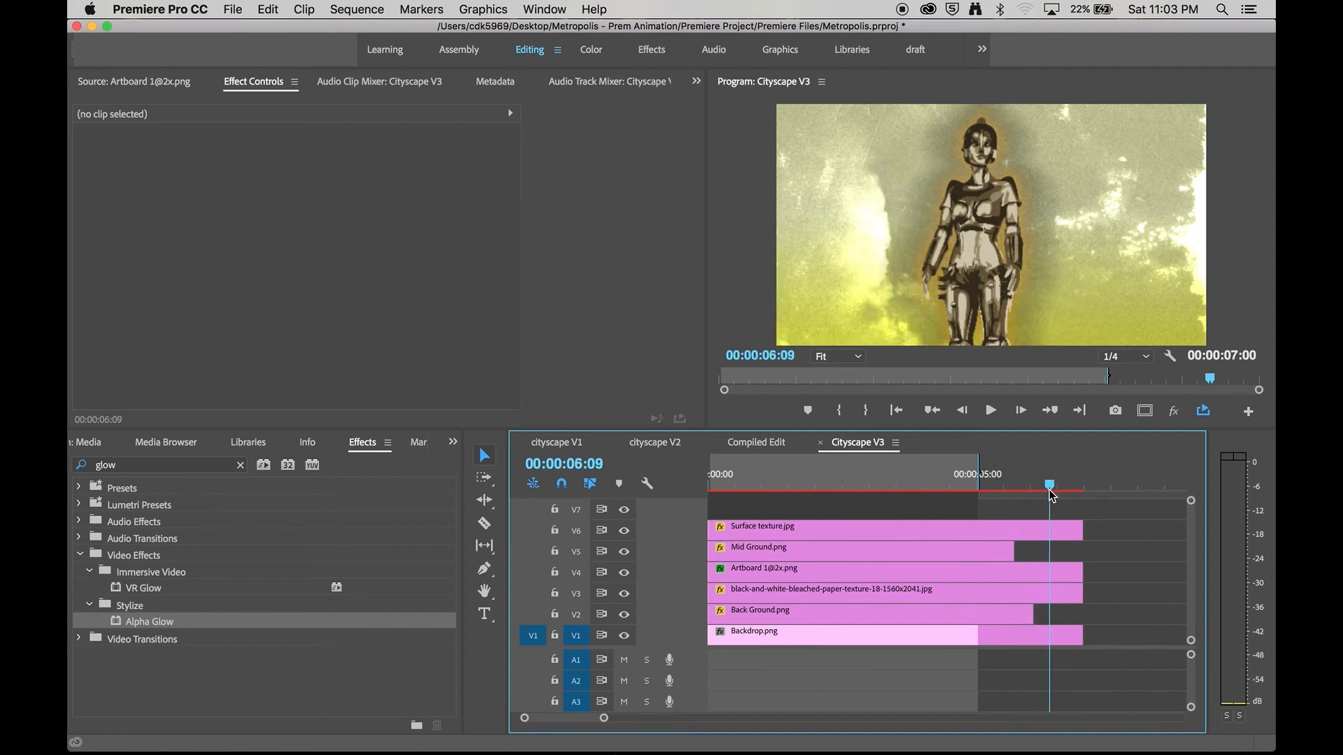
Apply the Cross Dissolve video transition to the ends of the Mid Ground.png and Back Ground.png clips
click(81, 555)
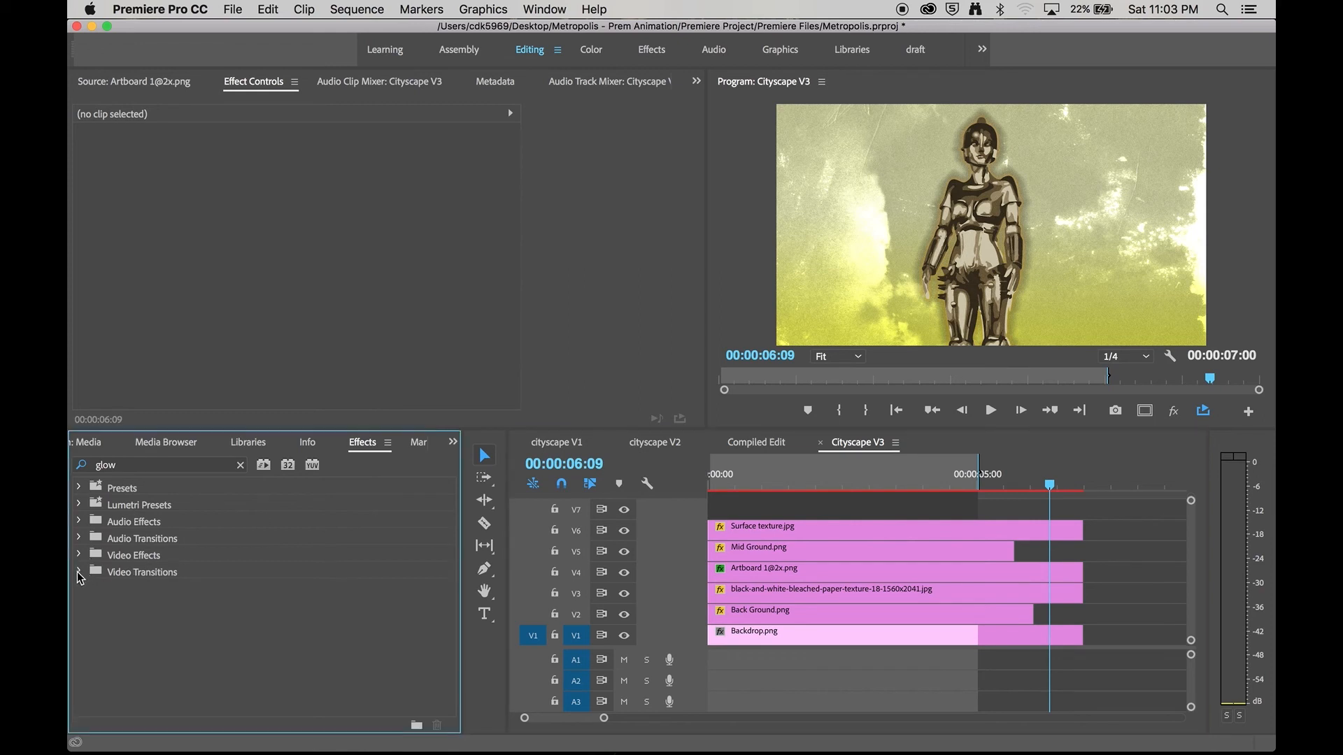
click(155, 574)
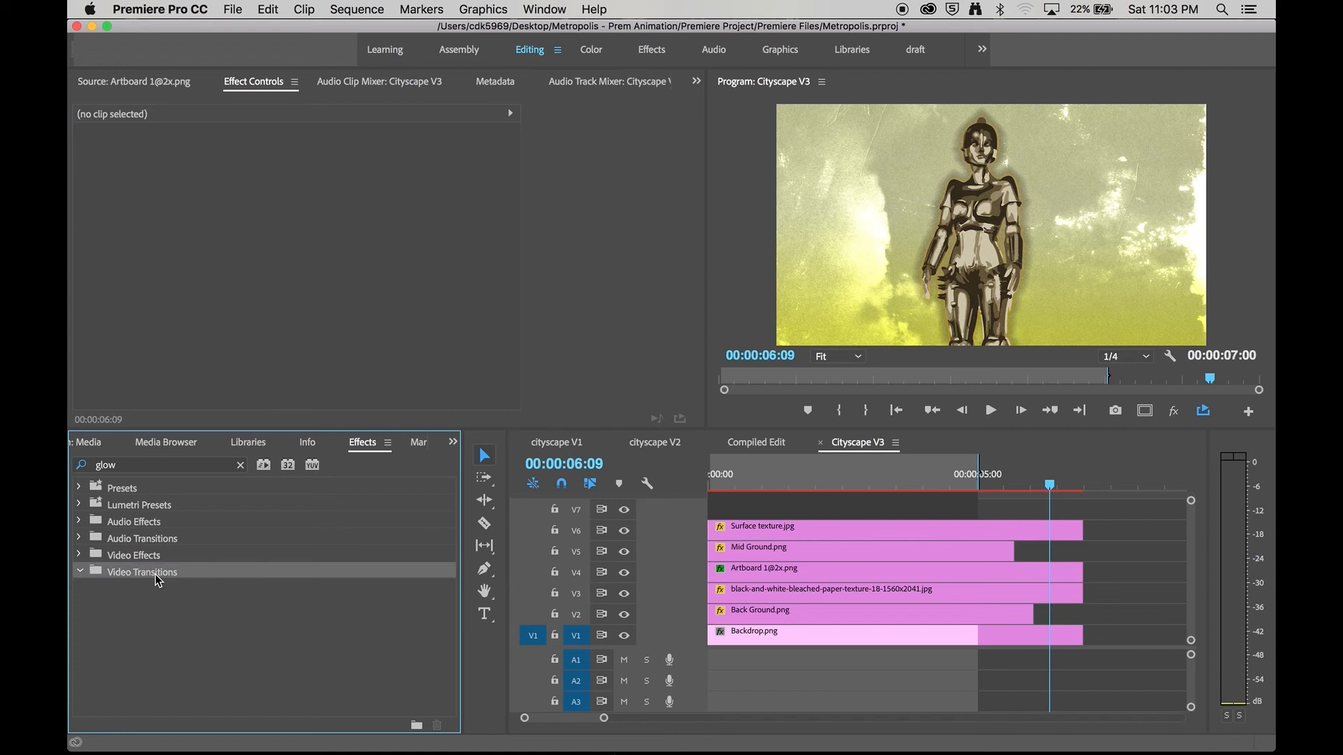
click(762, 663)
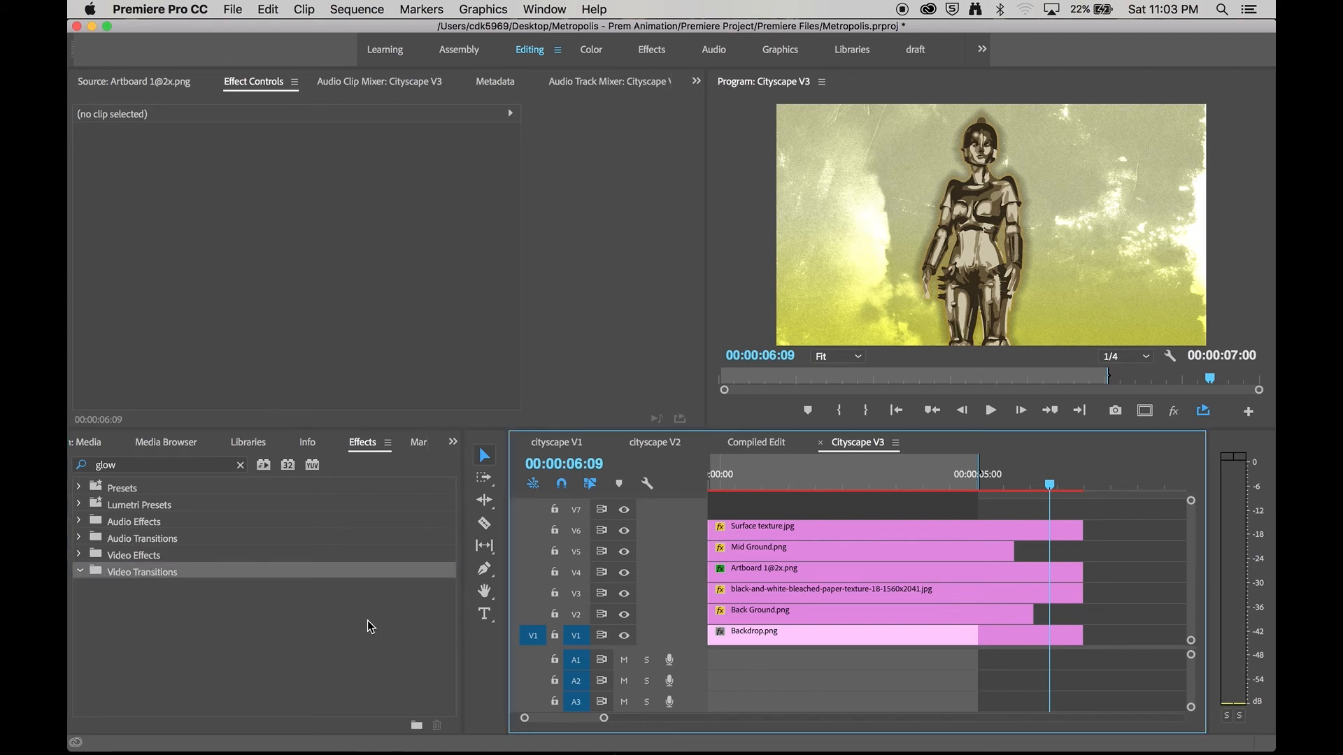
click(240, 466)
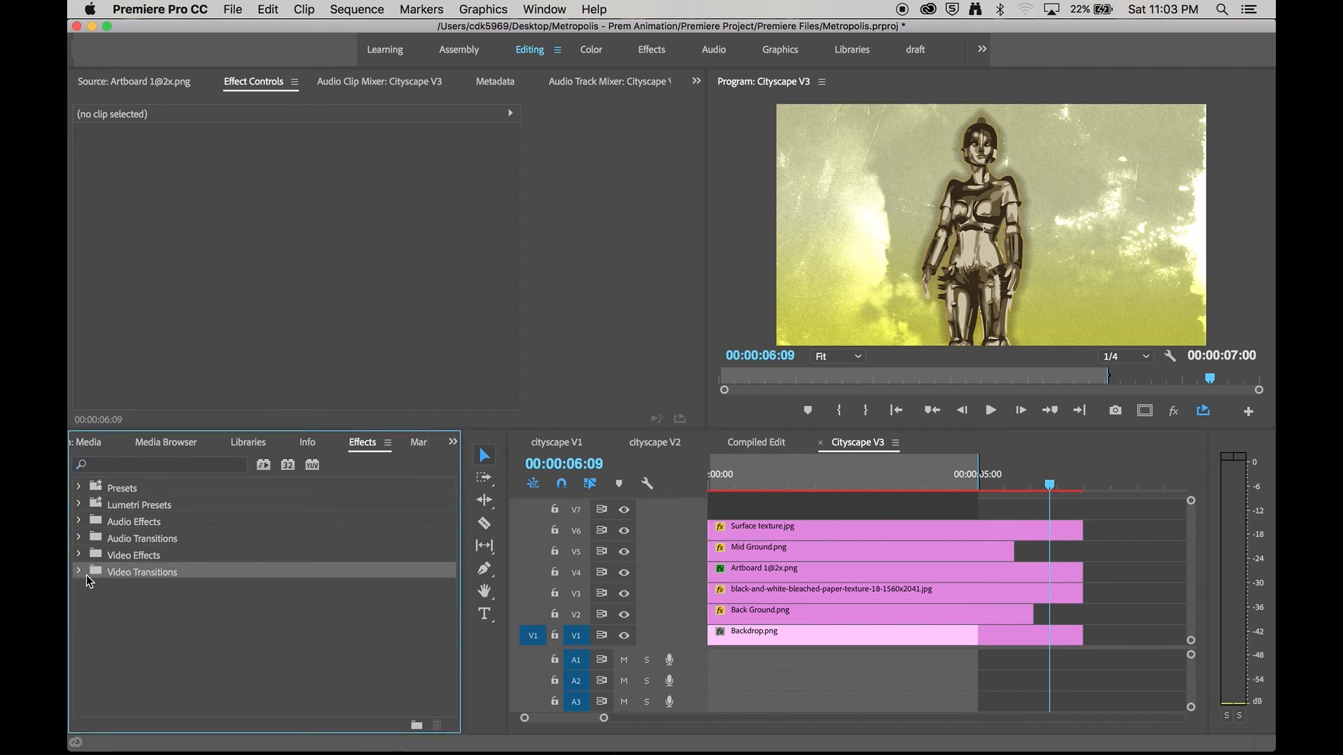
click(79, 573)
click(88, 606)
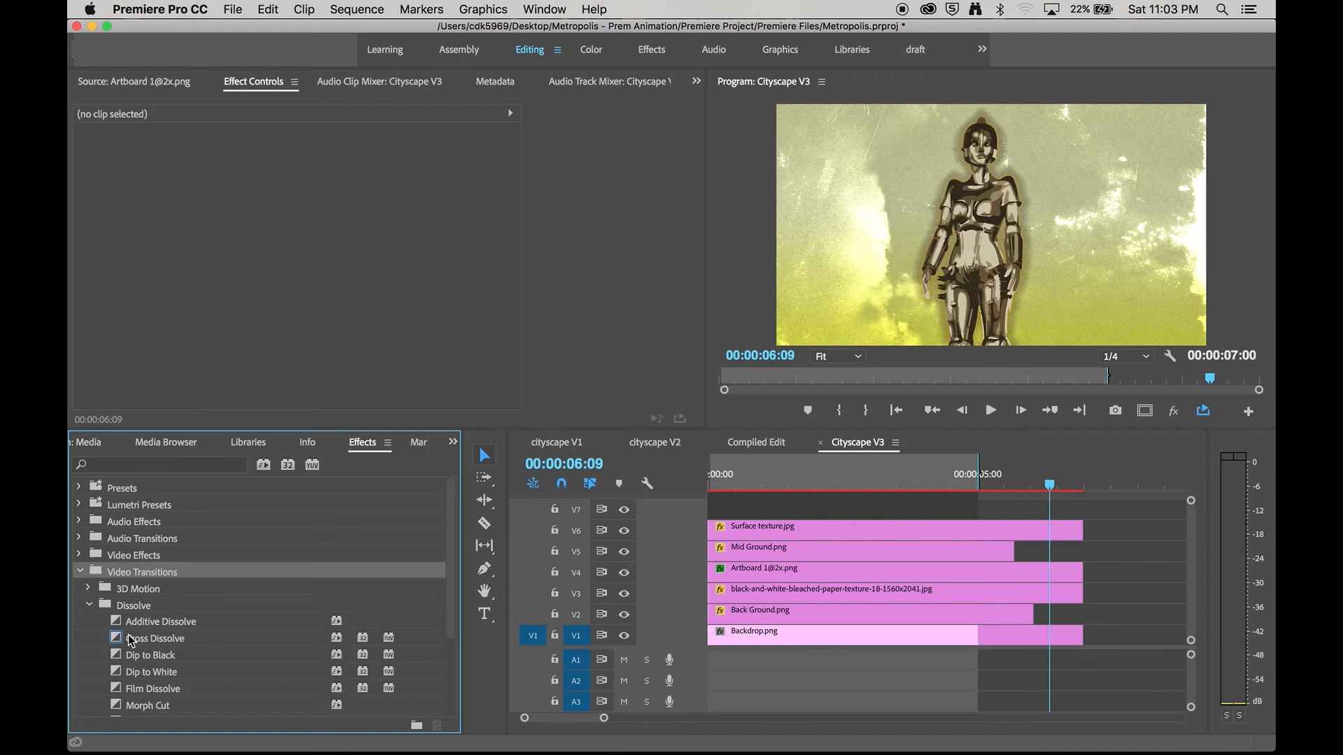
drag(132, 641, 156, 615)
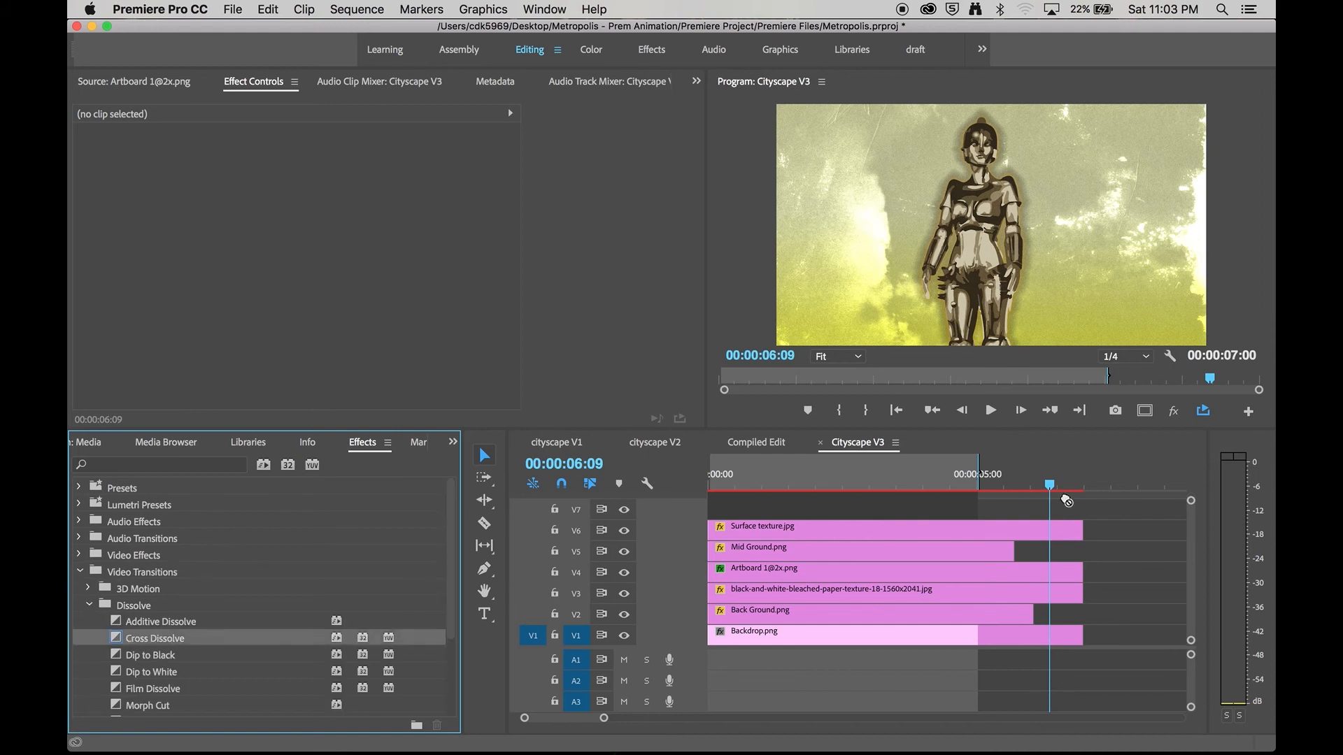
drag(1066, 499, 1008, 558)
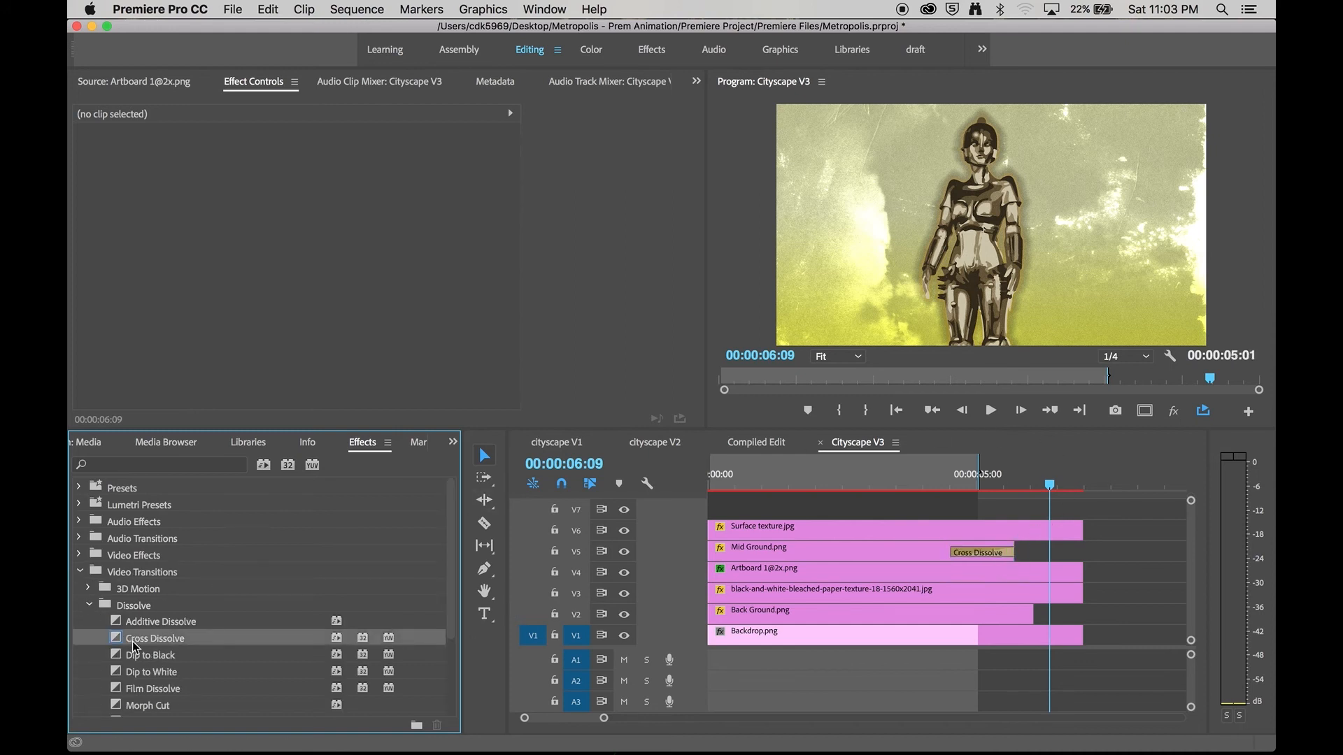
drag(135, 644, 917, 549)
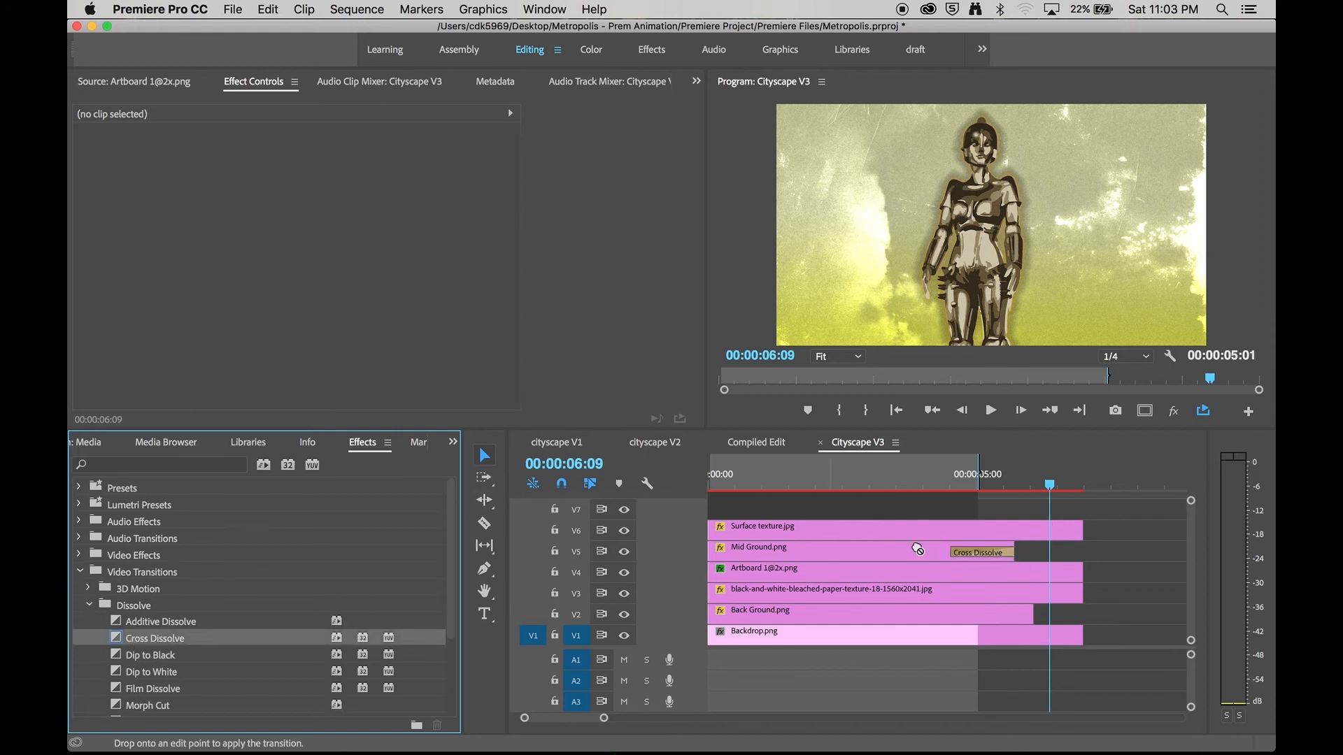
drag(1049, 618, 1036, 615)
Extend the sequence's out point to 7 seconds and play back the dissolves on the city layers
click(946, 482)
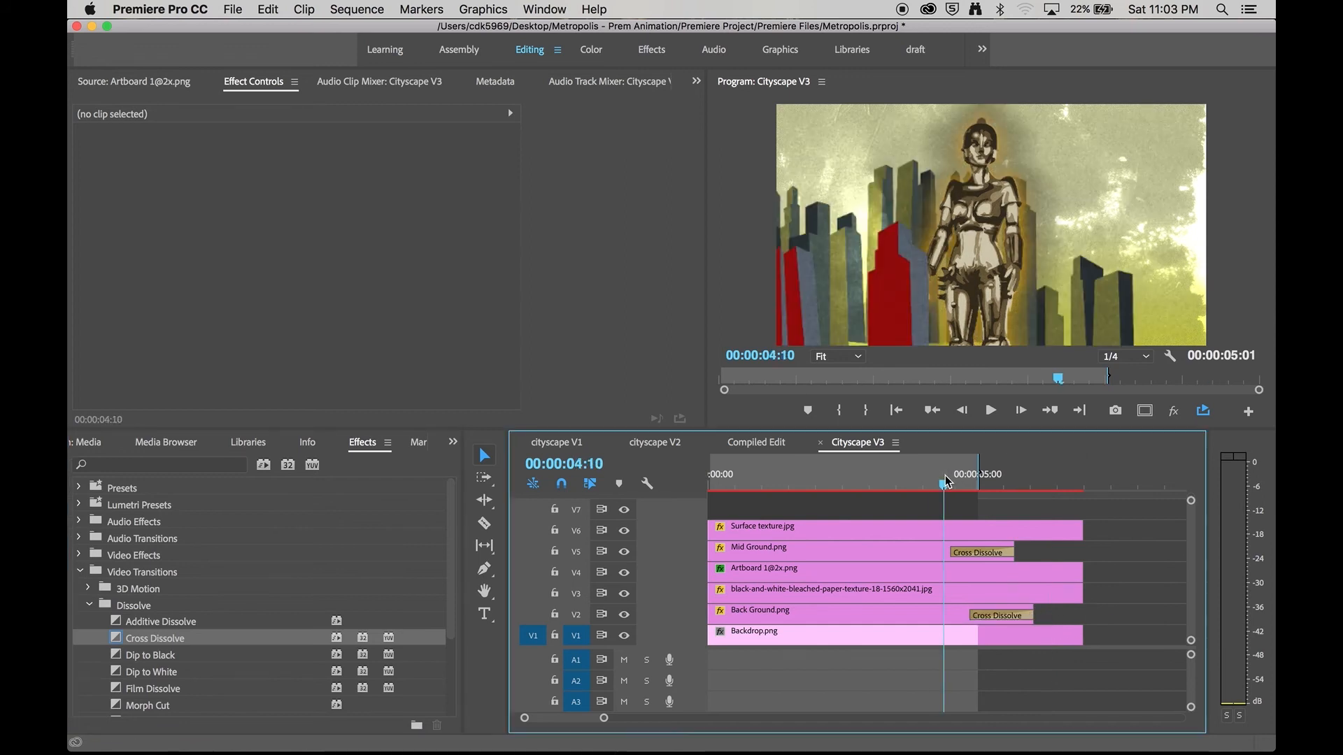
key(space)
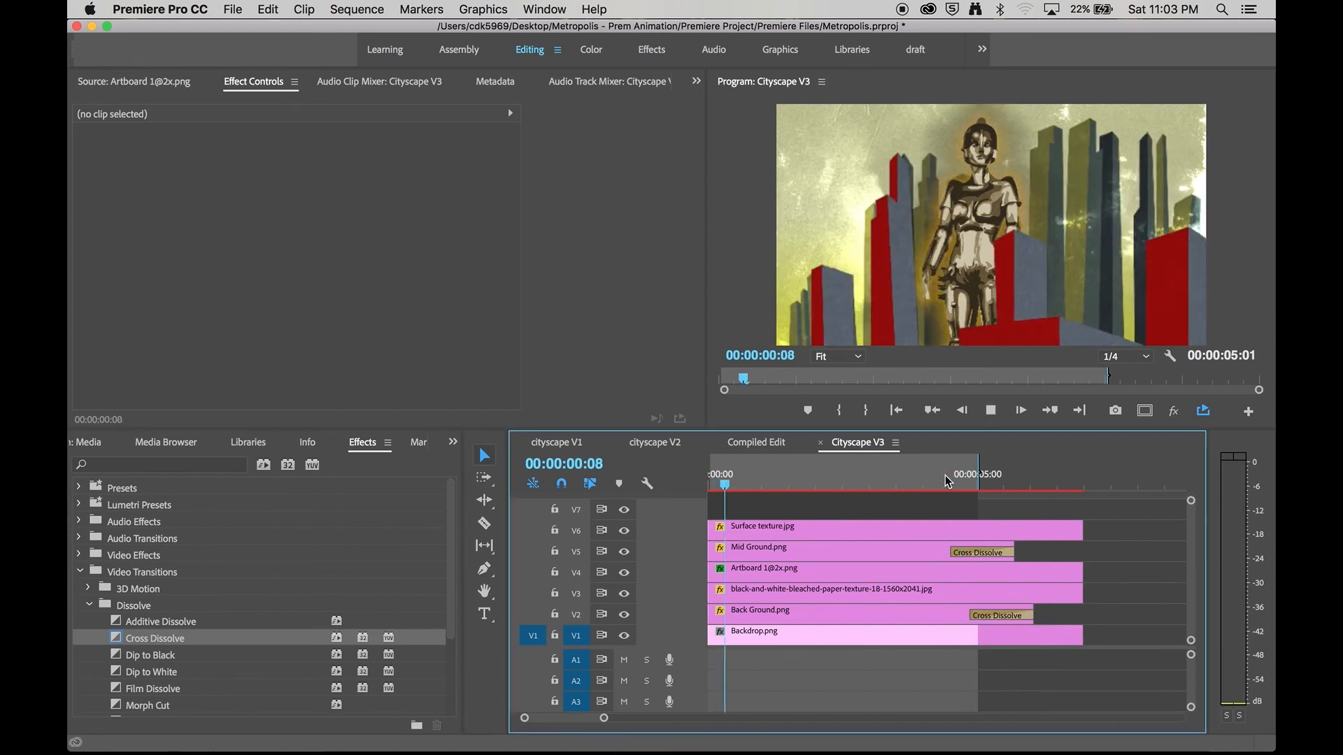
key(space)
drag(978, 472, 1081, 480)
key(space)
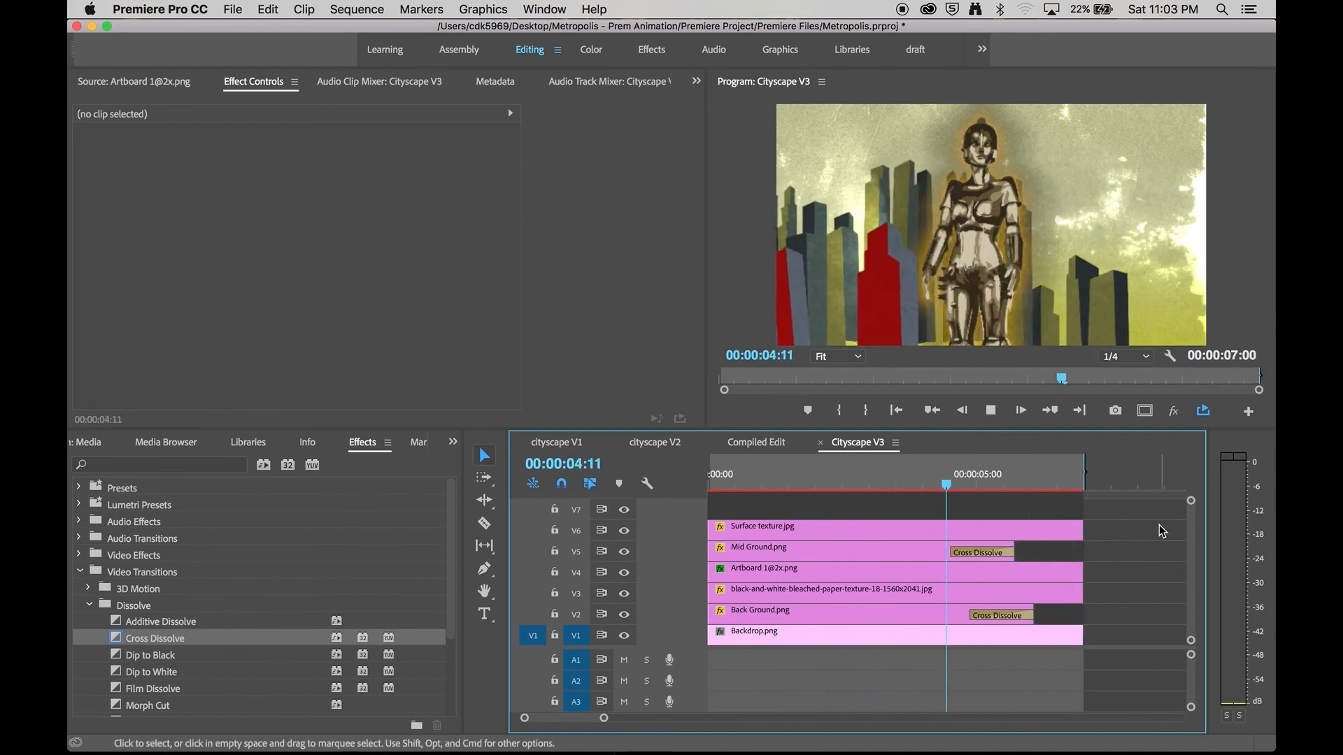
key(space)
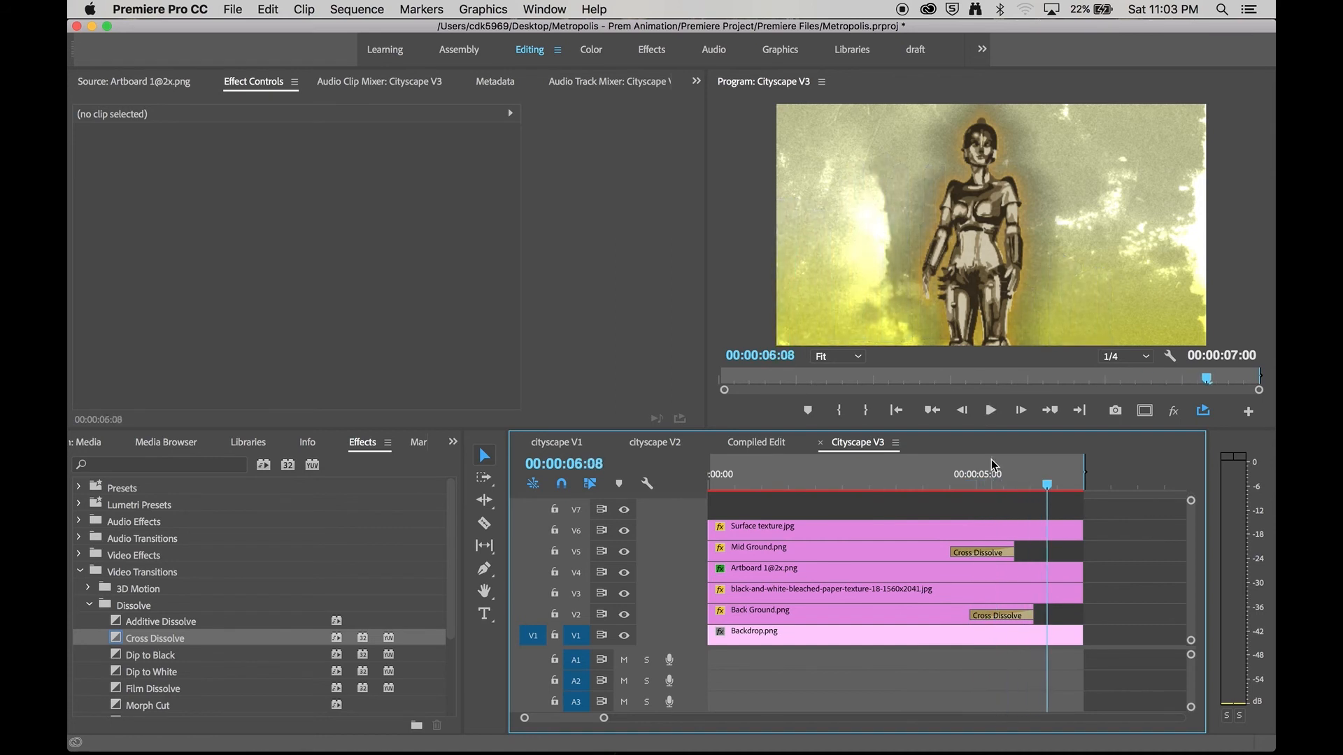
Shorten the Mid Ground.png and Back Ground.png clips so both end together just before 5 seconds, and play back the fade
drag(1026, 554, 969, 556)
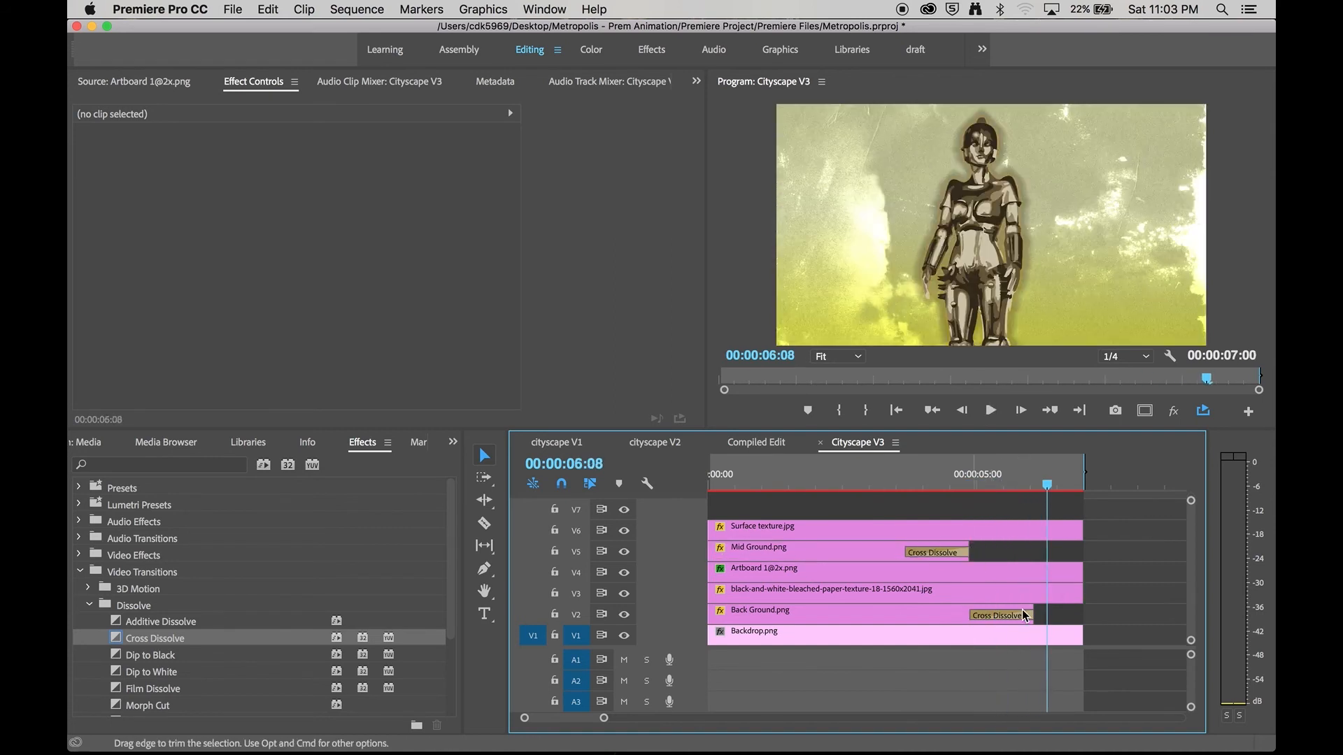
drag(1039, 616, 994, 616)
drag(921, 482, 955, 502)
drag(993, 612, 969, 611)
key(space)
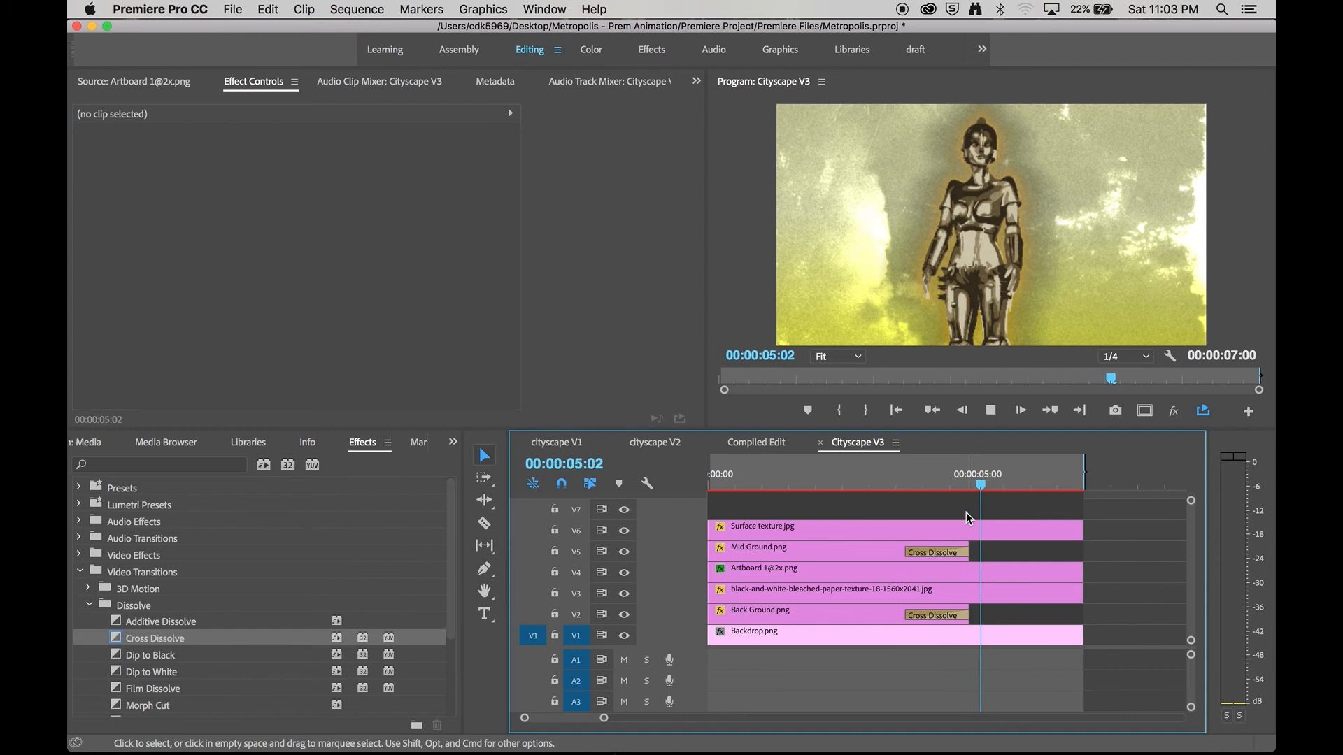
drag(957, 489, 845, 493)
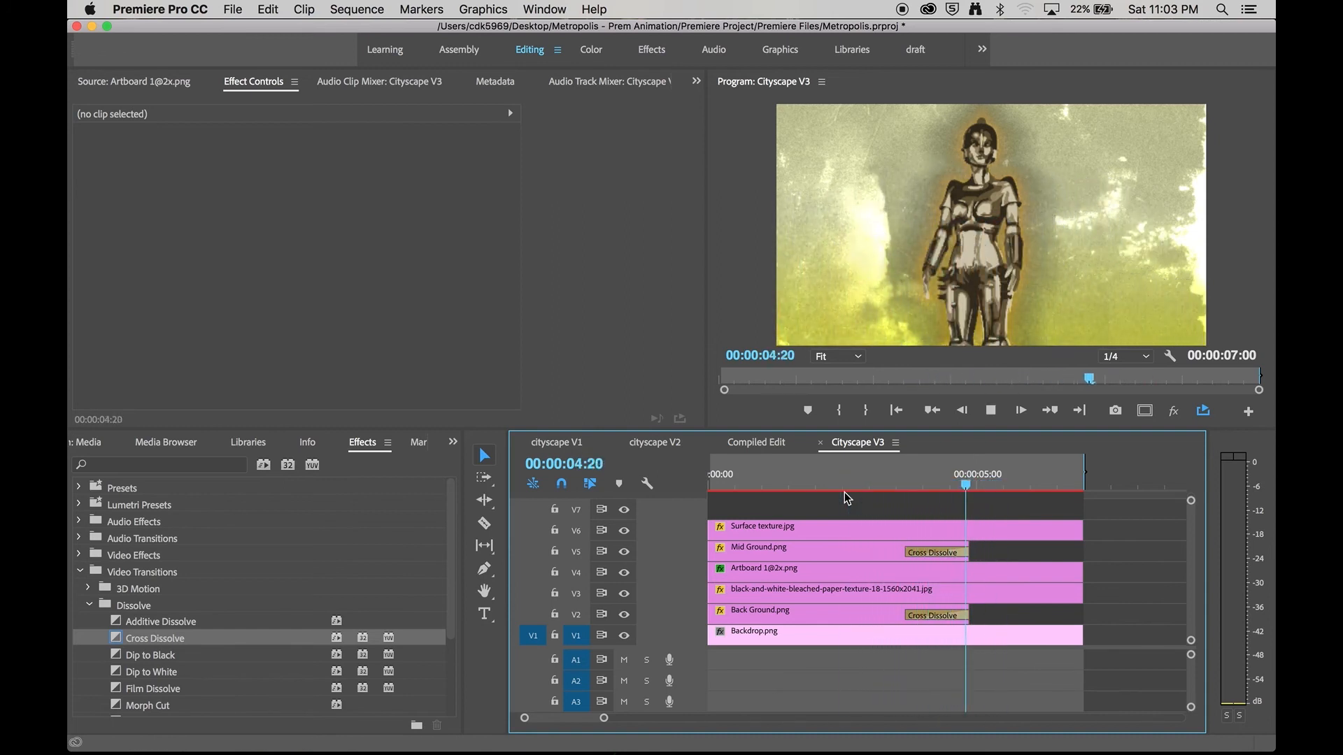
key(space)
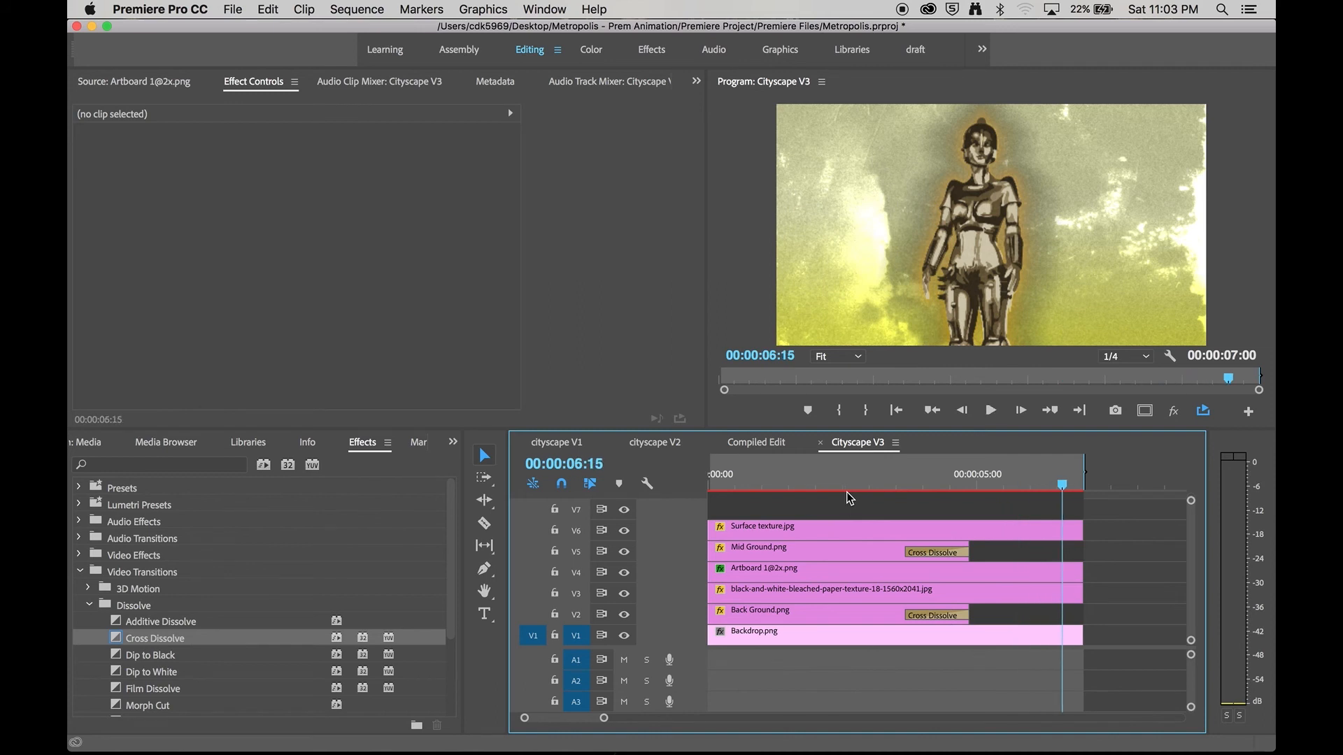
drag(1076, 572, 1061, 572)
drag(154, 638, 1057, 575)
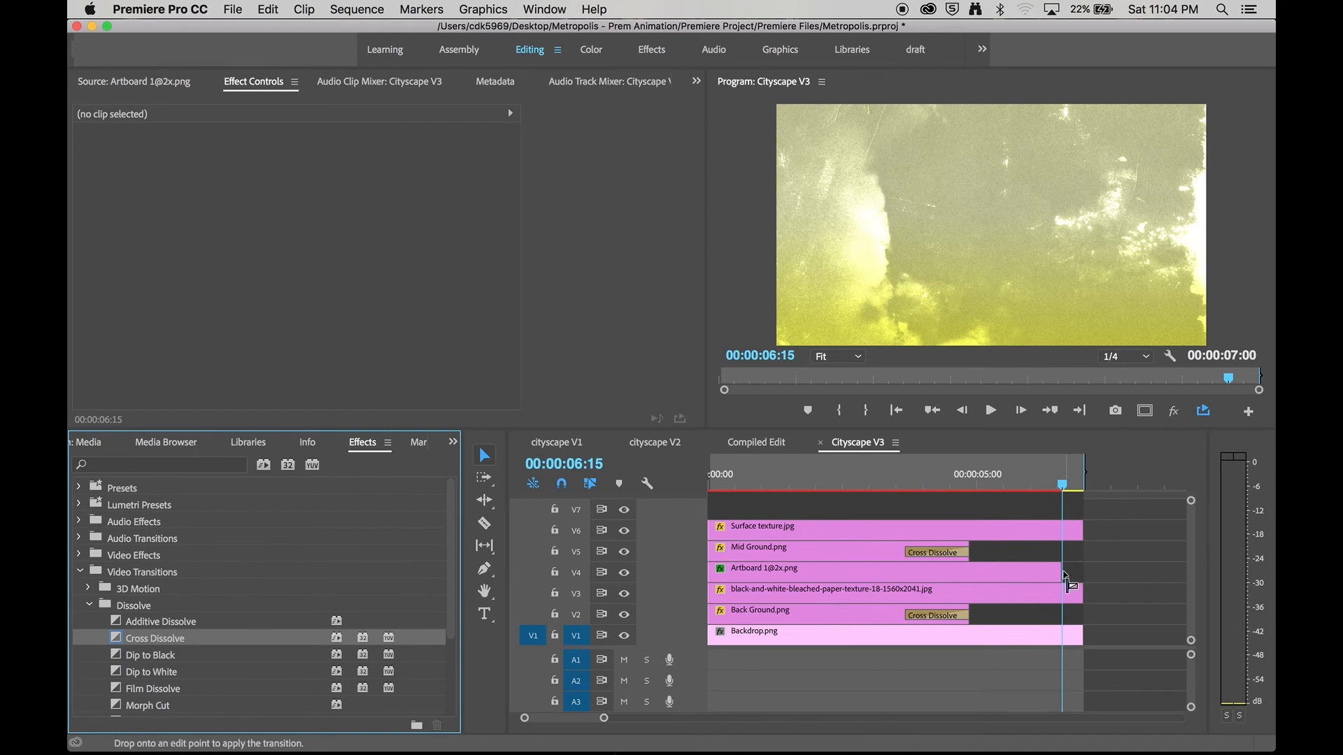
click(903, 476)
key(space)
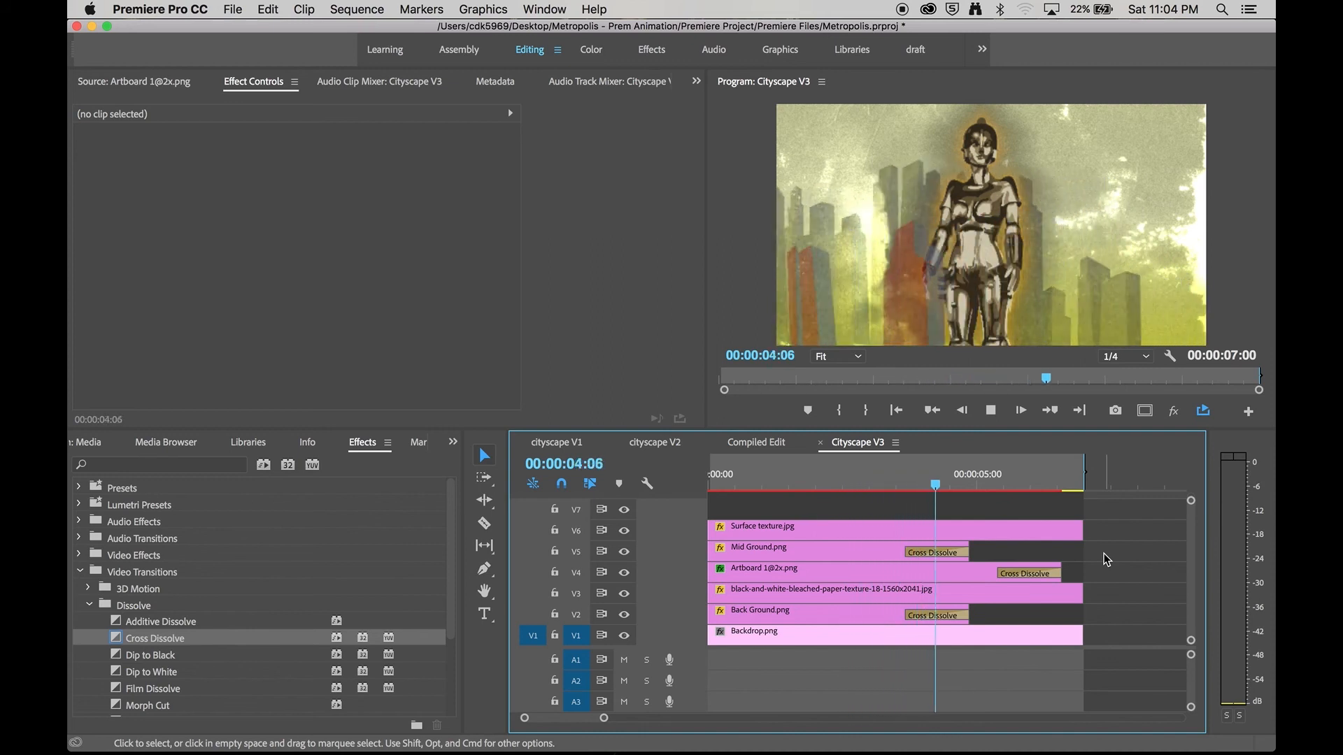
key(space)
Open the cityscape V2 sequence at its start and view the lowest Back Ground.png layer on its own in the Source monitor
click(757, 443)
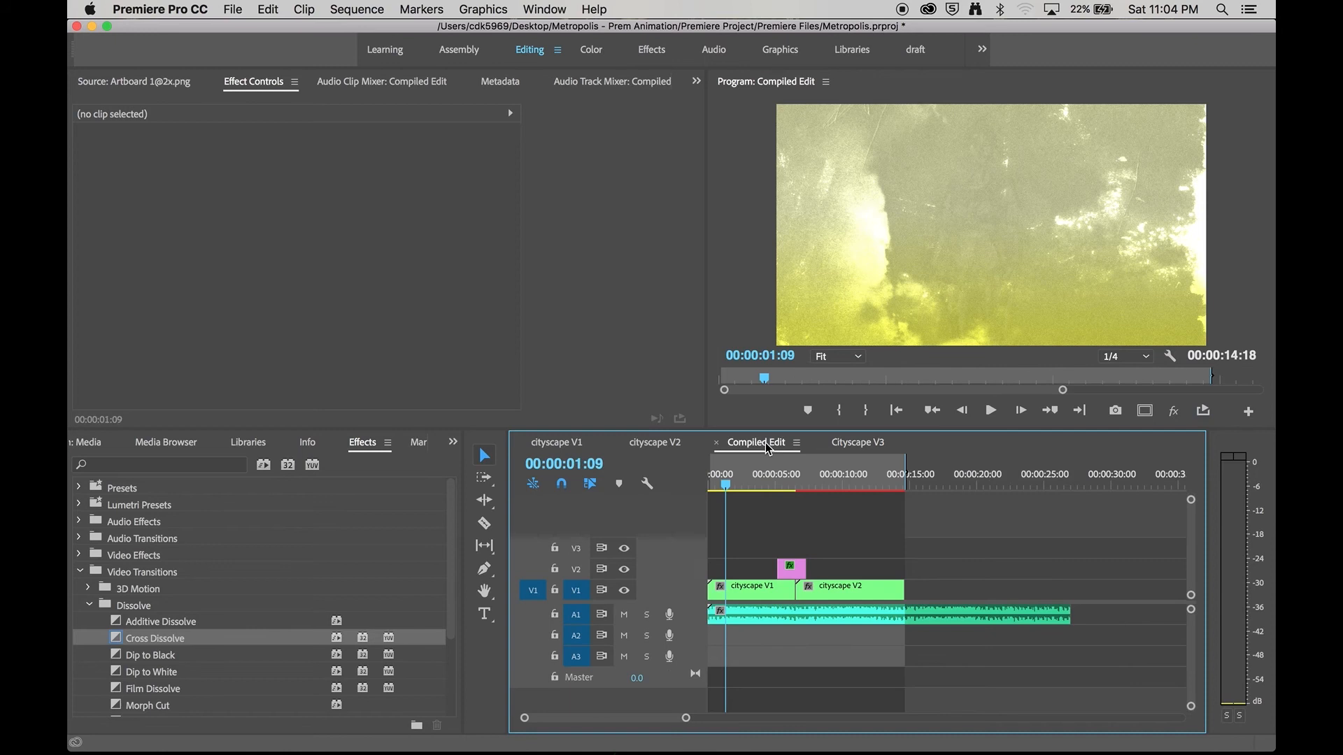
click(686, 449)
drag(770, 485, 708, 498)
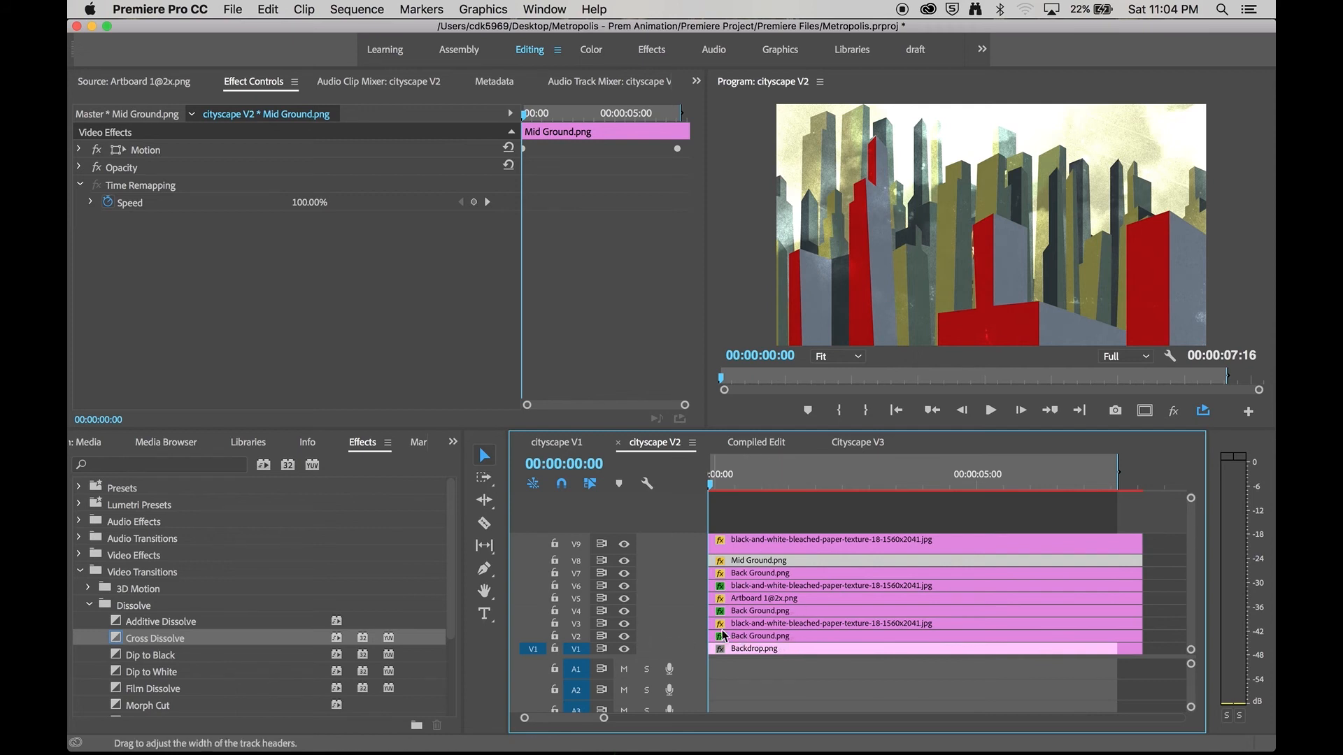
click(783, 637)
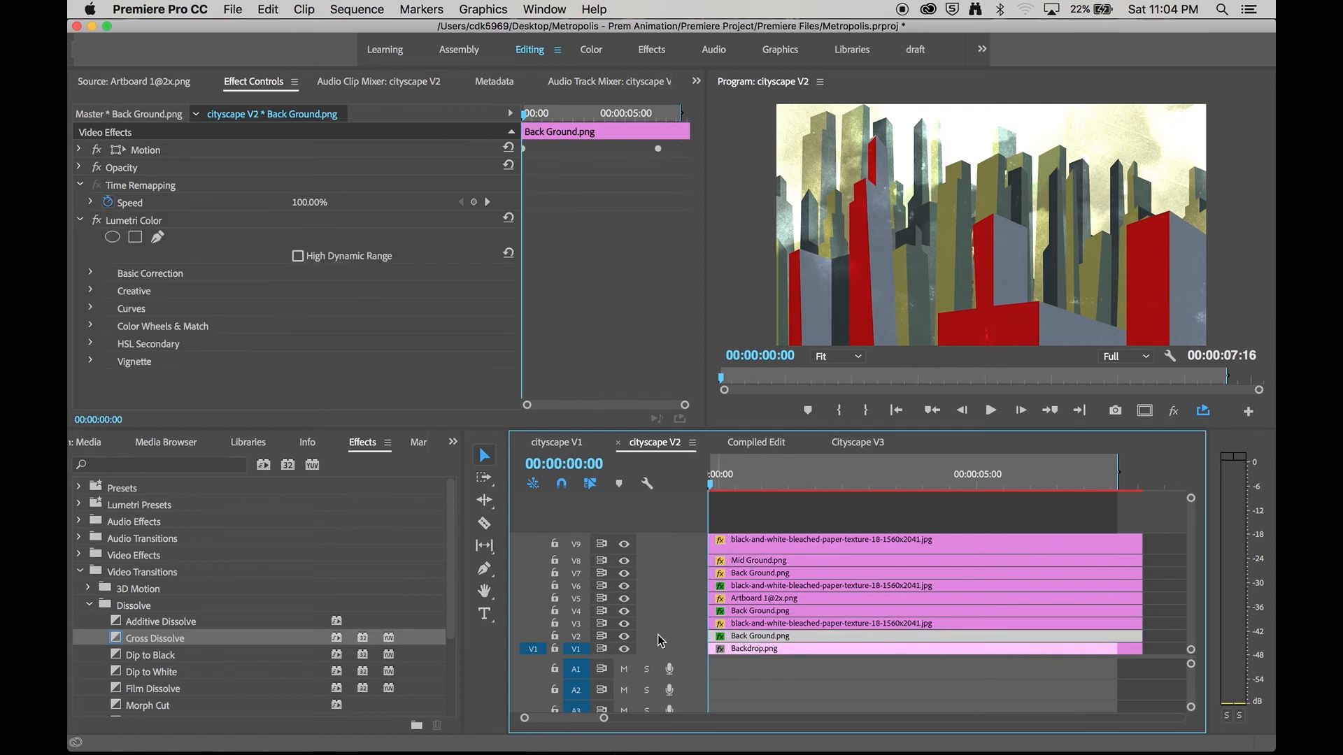
double_click(754, 638)
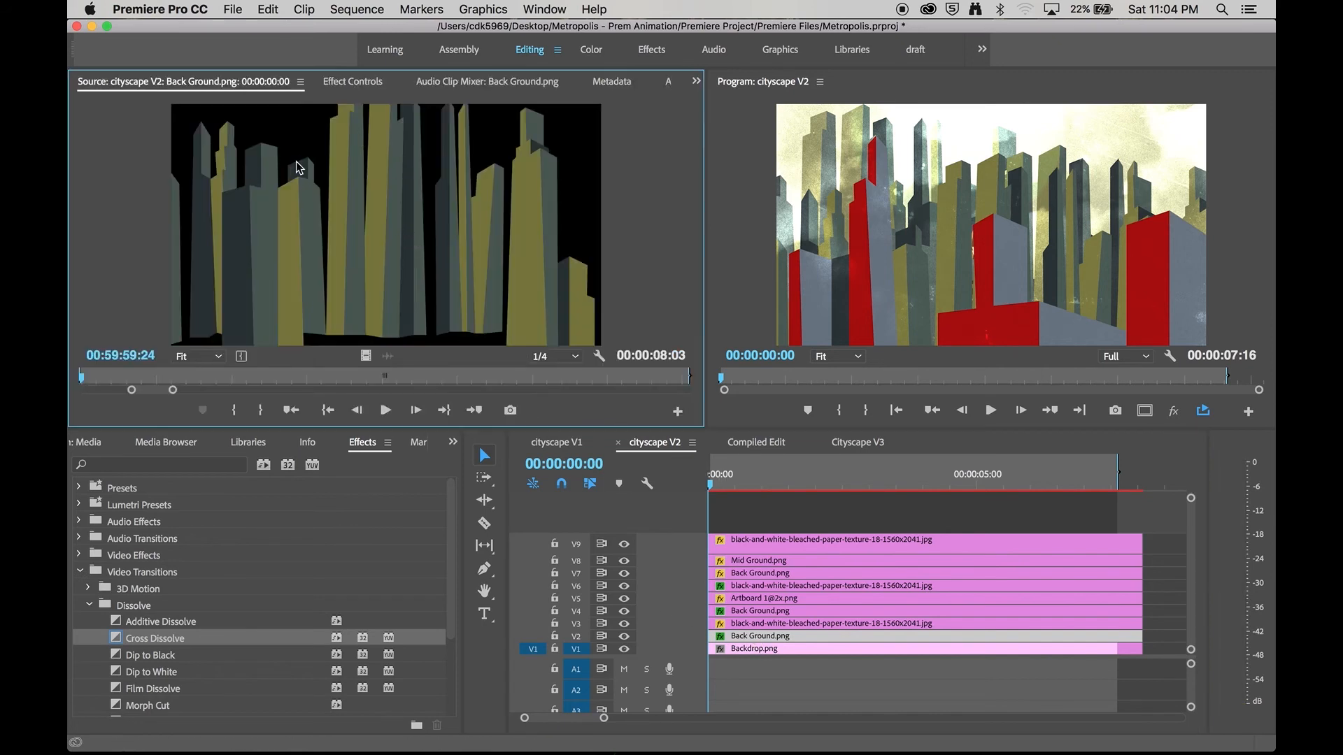
click(398, 377)
View each layer above V2 individually in the Source monitor, from the V3 paper texture up to the one on V9
double_click(770, 626)
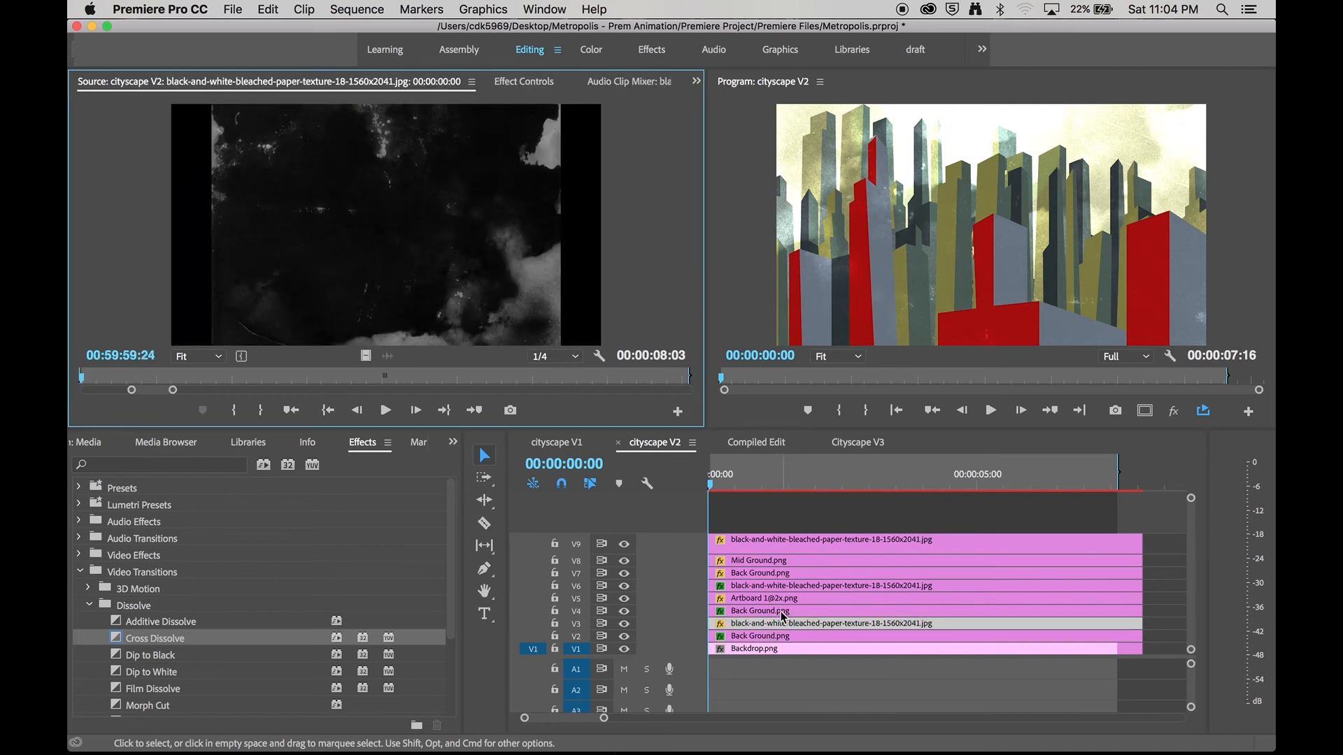
double_click(782, 613)
double_click(781, 600)
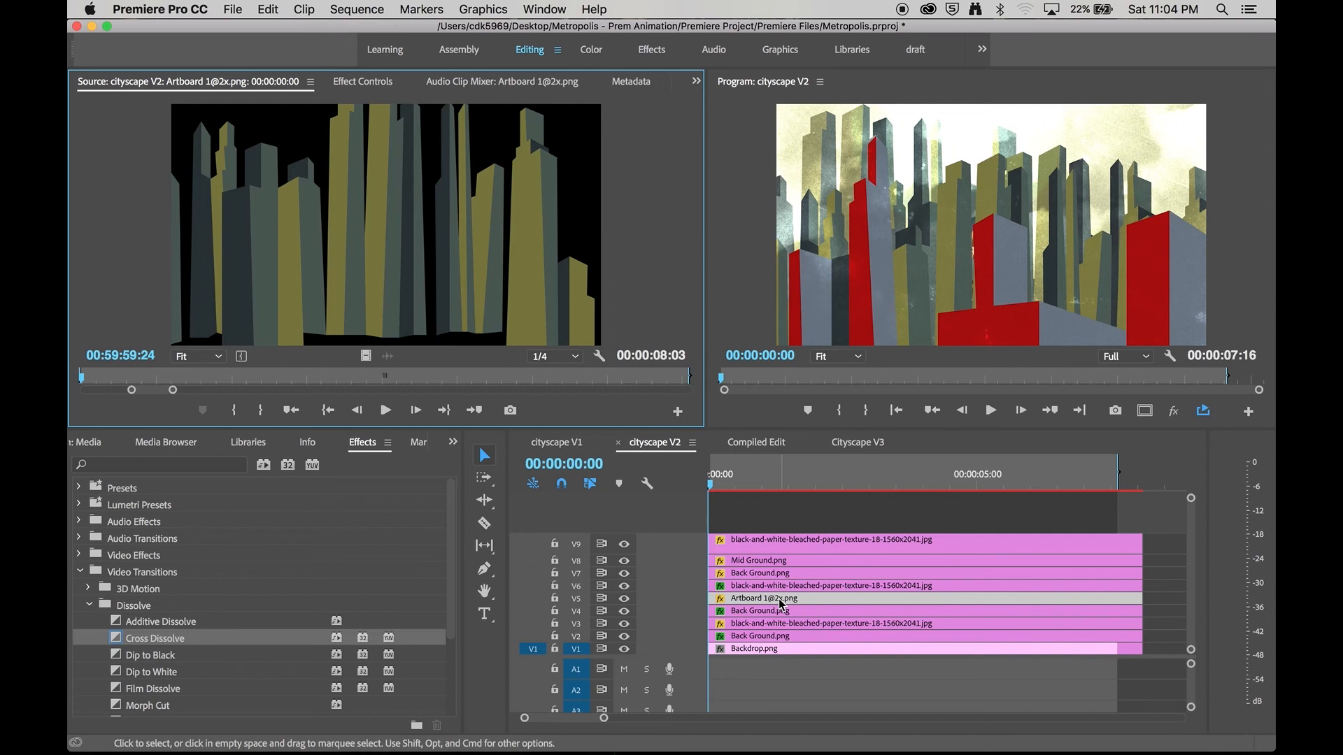
double_click(779, 587)
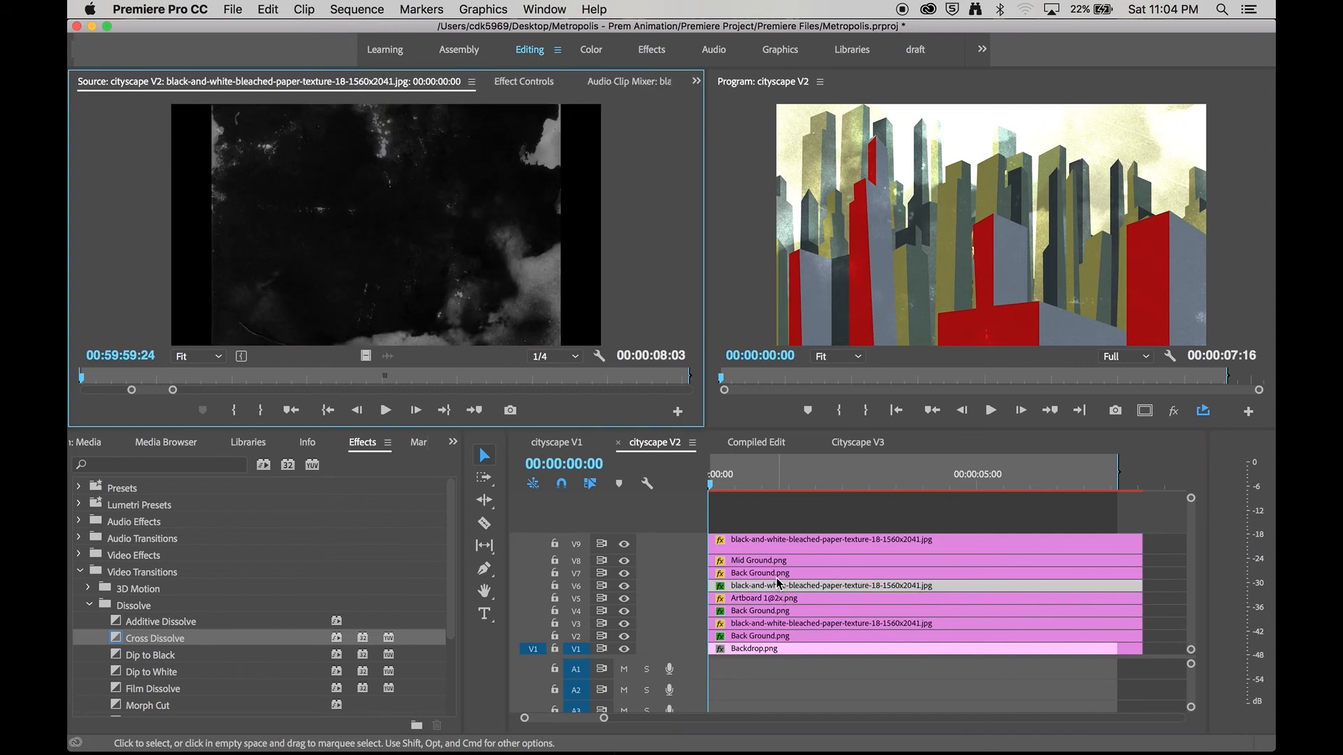
double_click(777, 575)
double_click(774, 565)
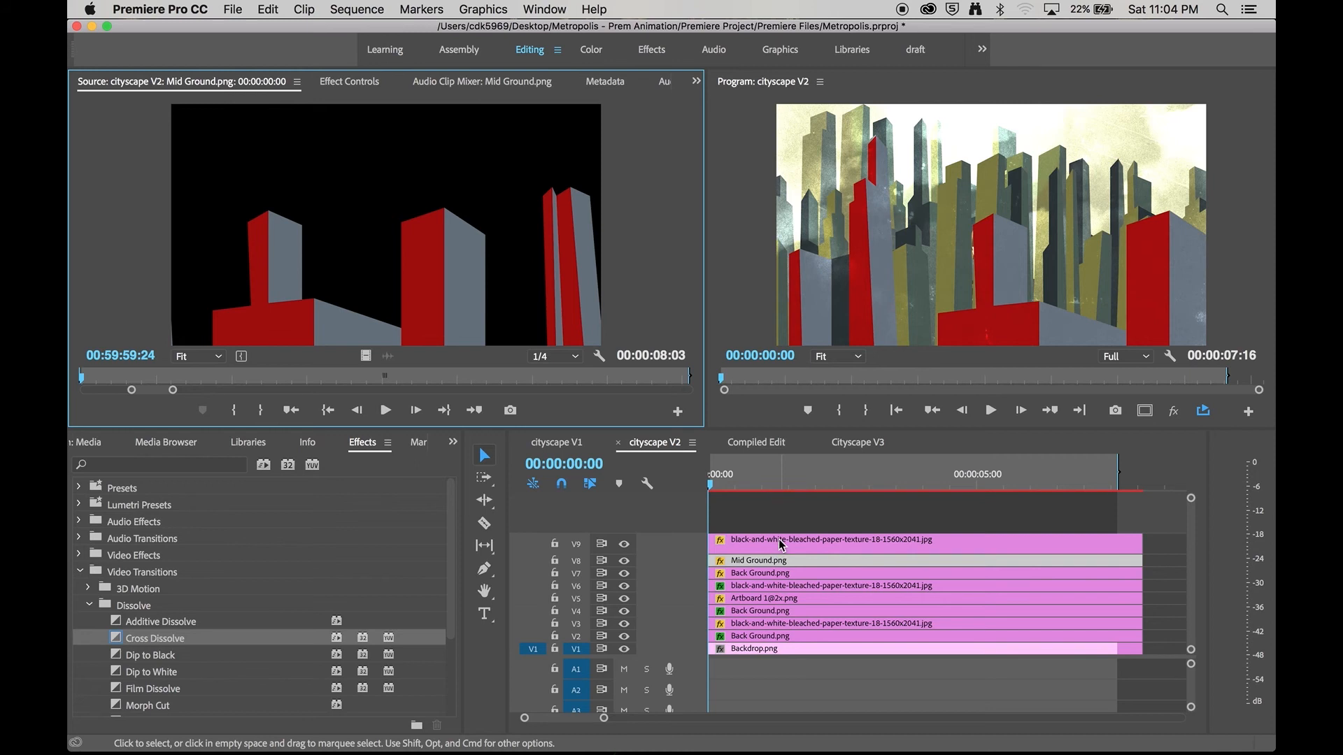
double_click(782, 544)
Play cityscape V2 from the start, move to 00:00:05:17, and show the effect settings of the V9 paper texture clip
click(730, 481)
drag(721, 482, 707, 481)
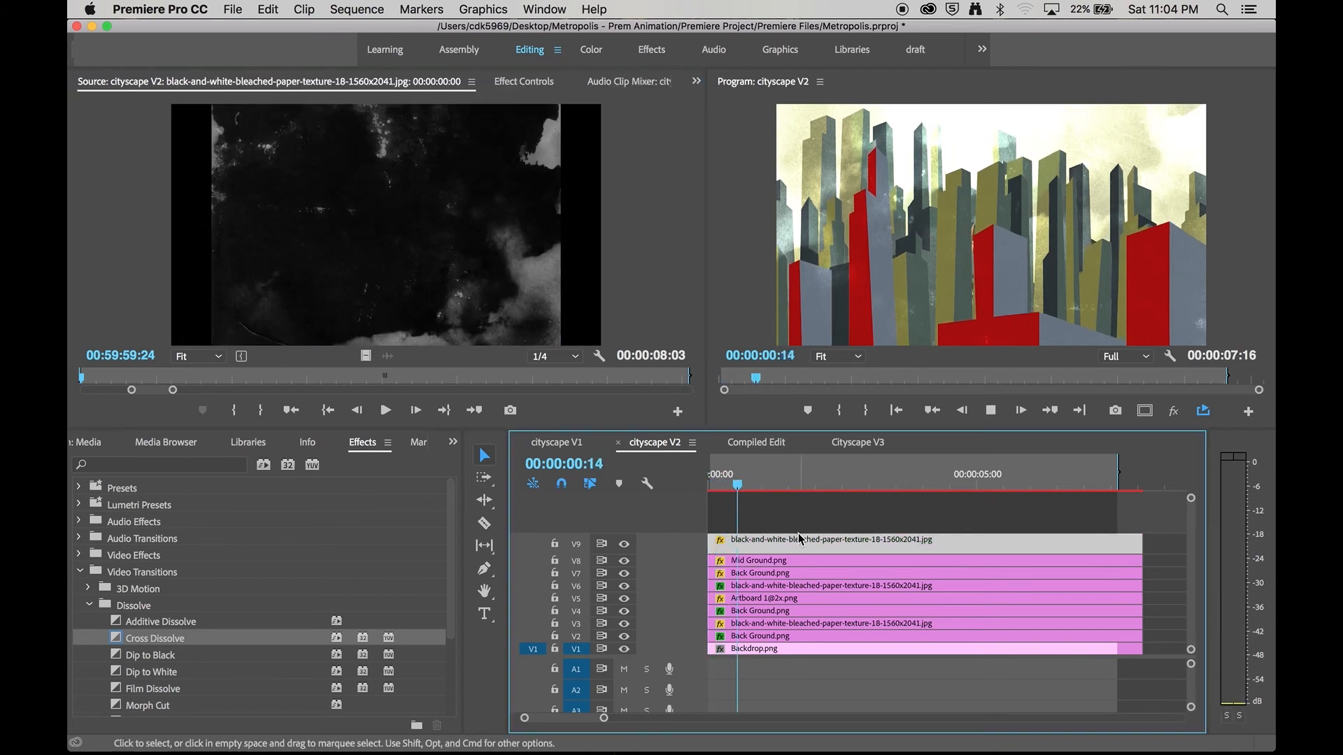
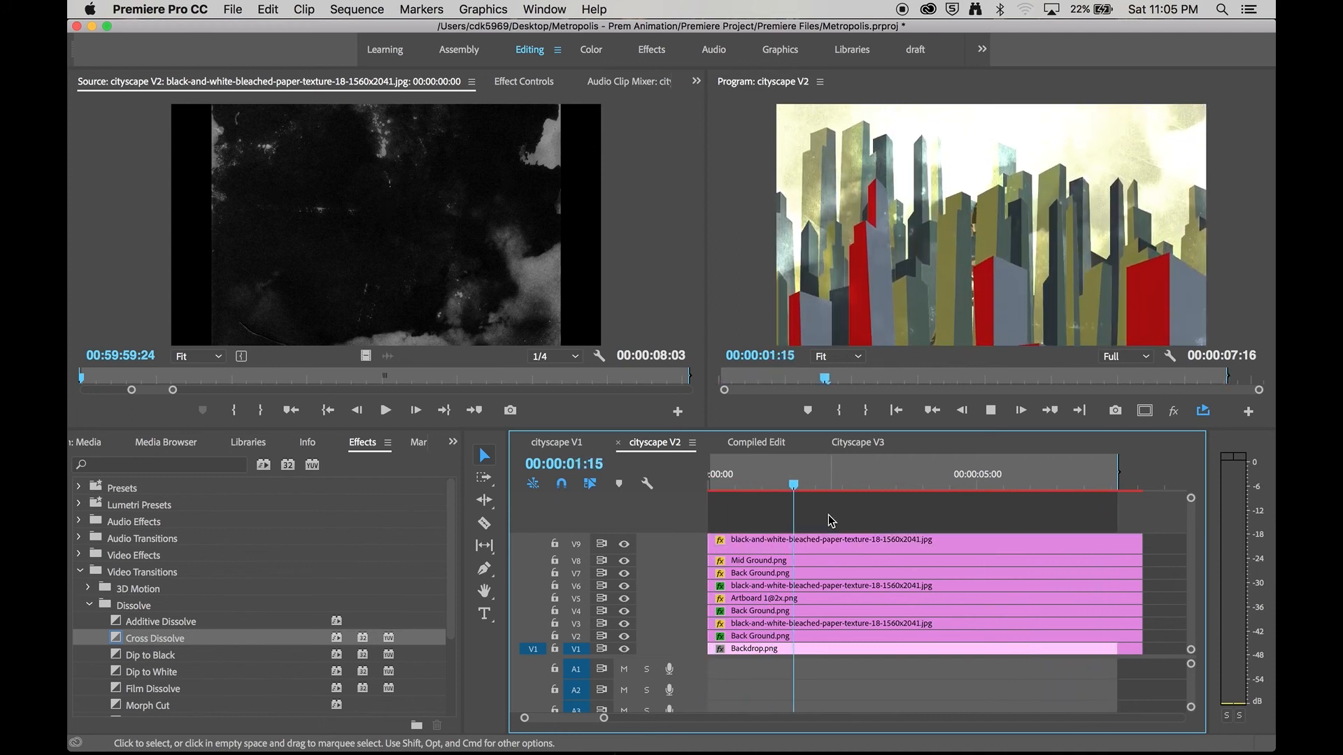
click(811, 529)
click(944, 484)
click(1013, 485)
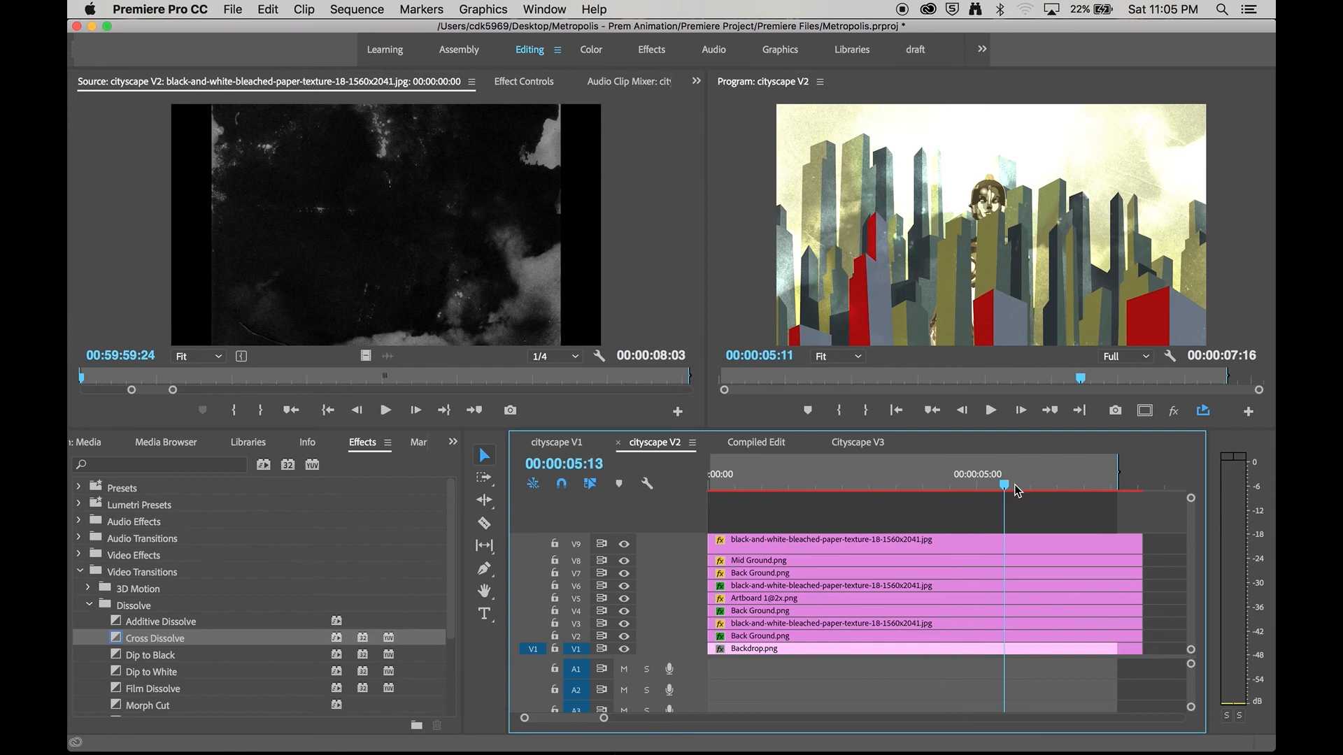
click(1015, 550)
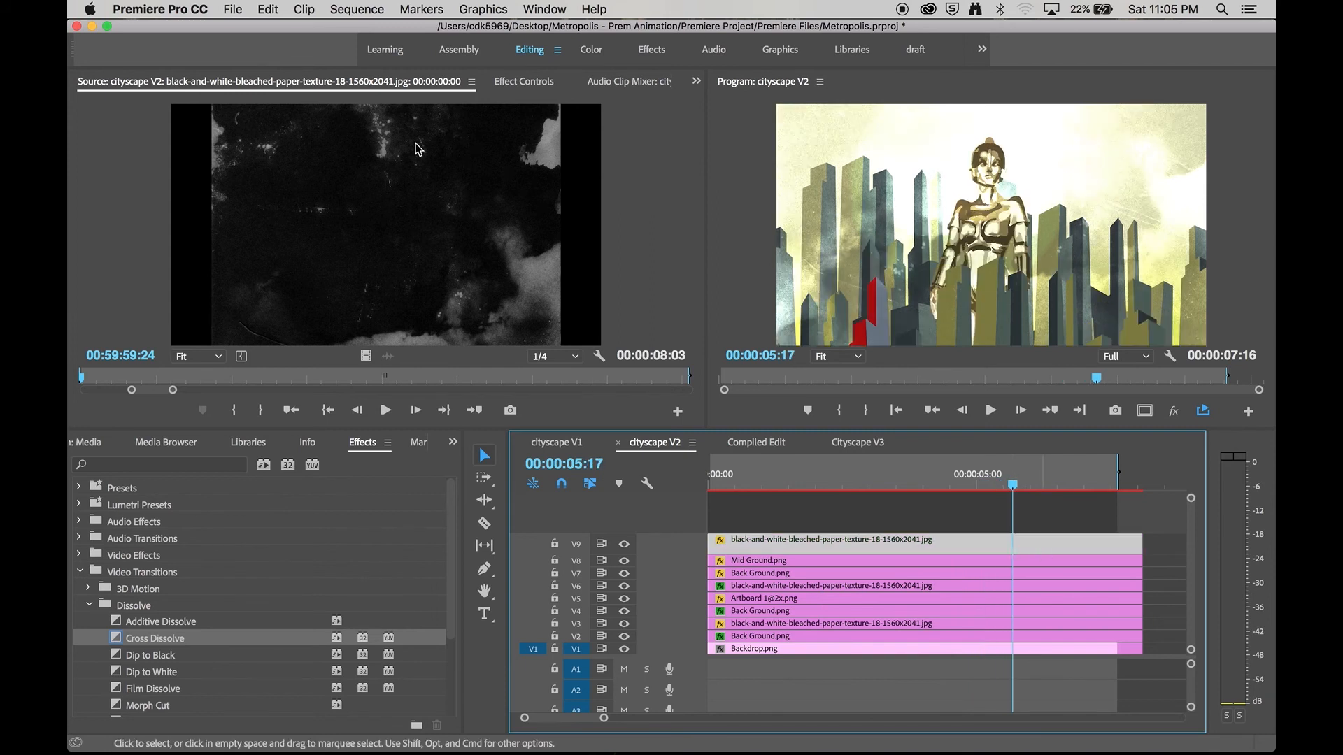
click(536, 83)
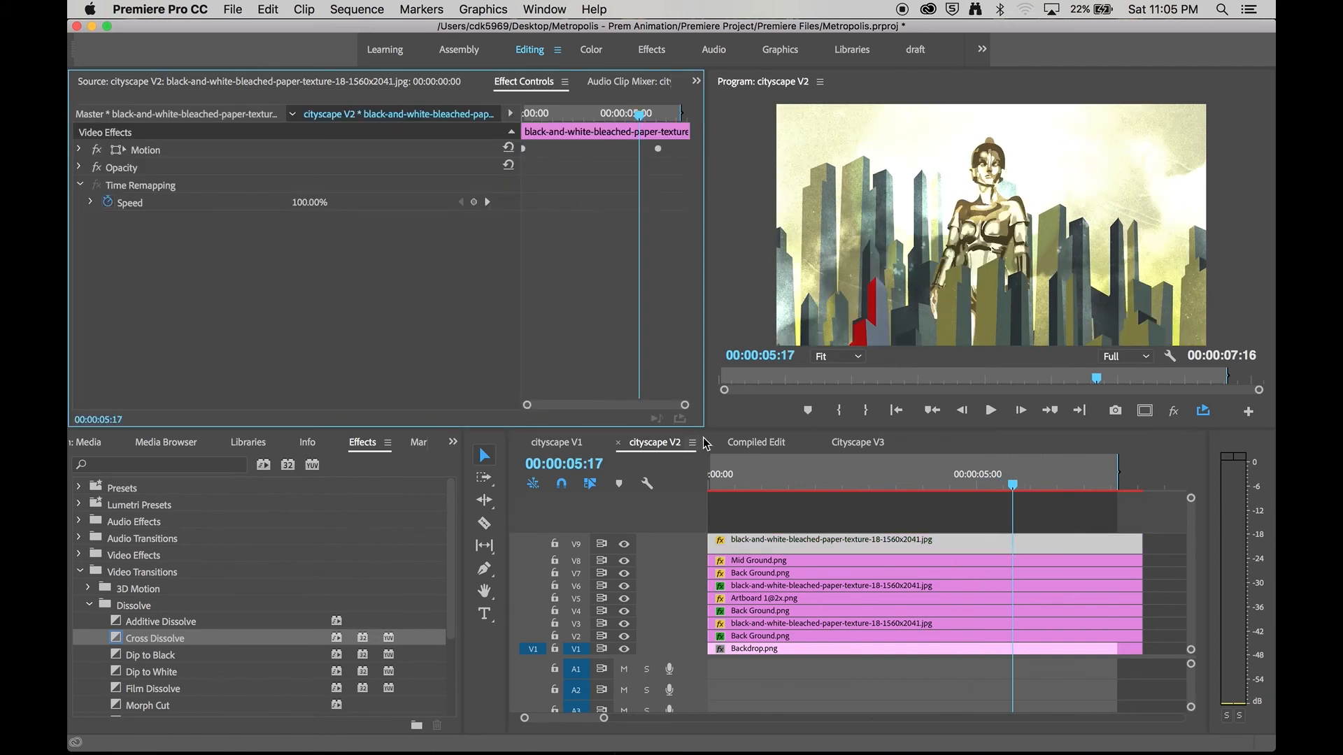
Inspect the upper cityscape V2 layers and show the Lens Flare settings of the V6 paper texture clip
click(938, 561)
click(940, 571)
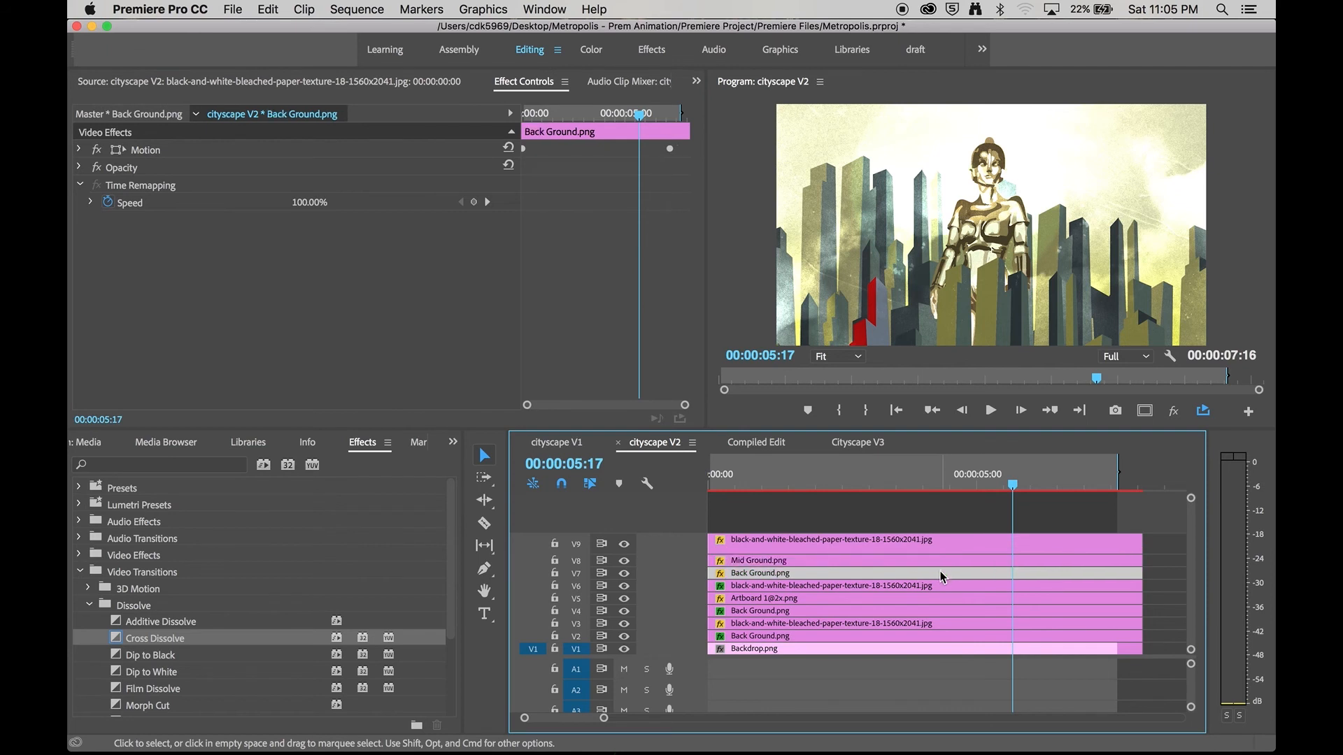
click(943, 587)
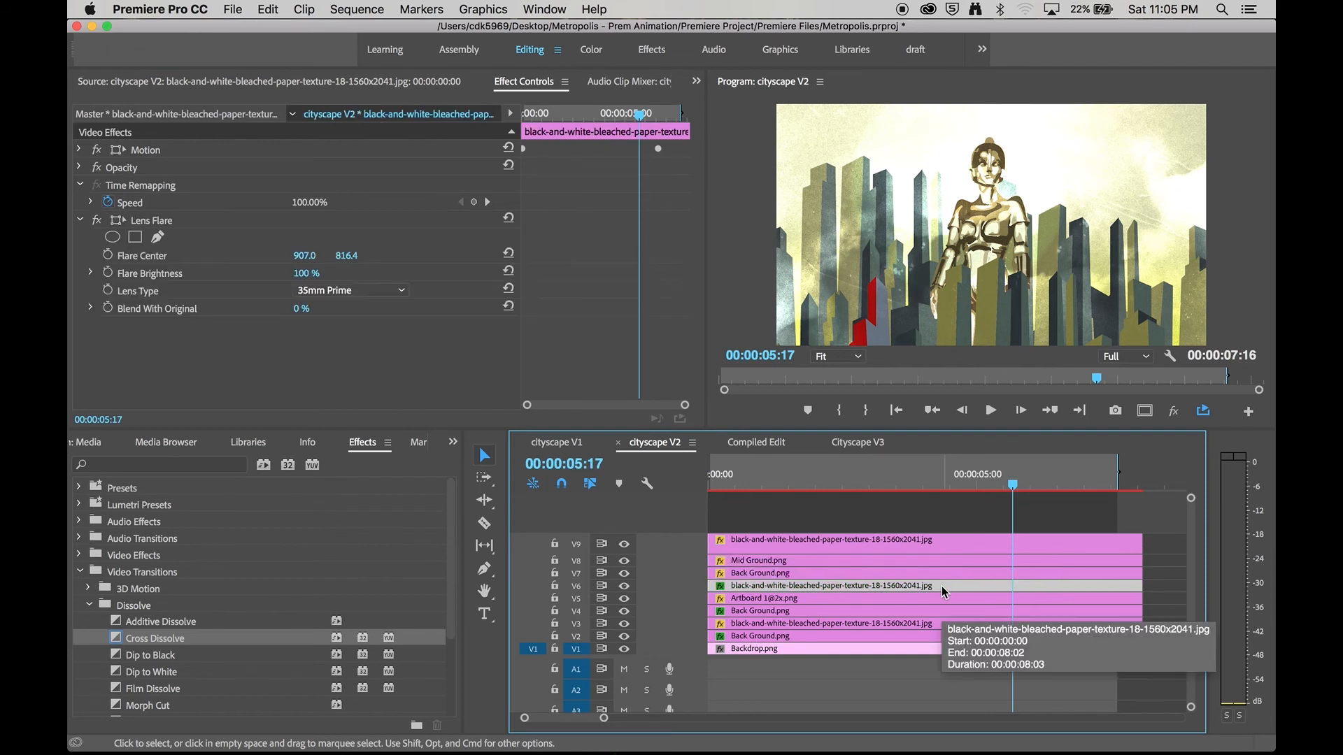
click(883, 517)
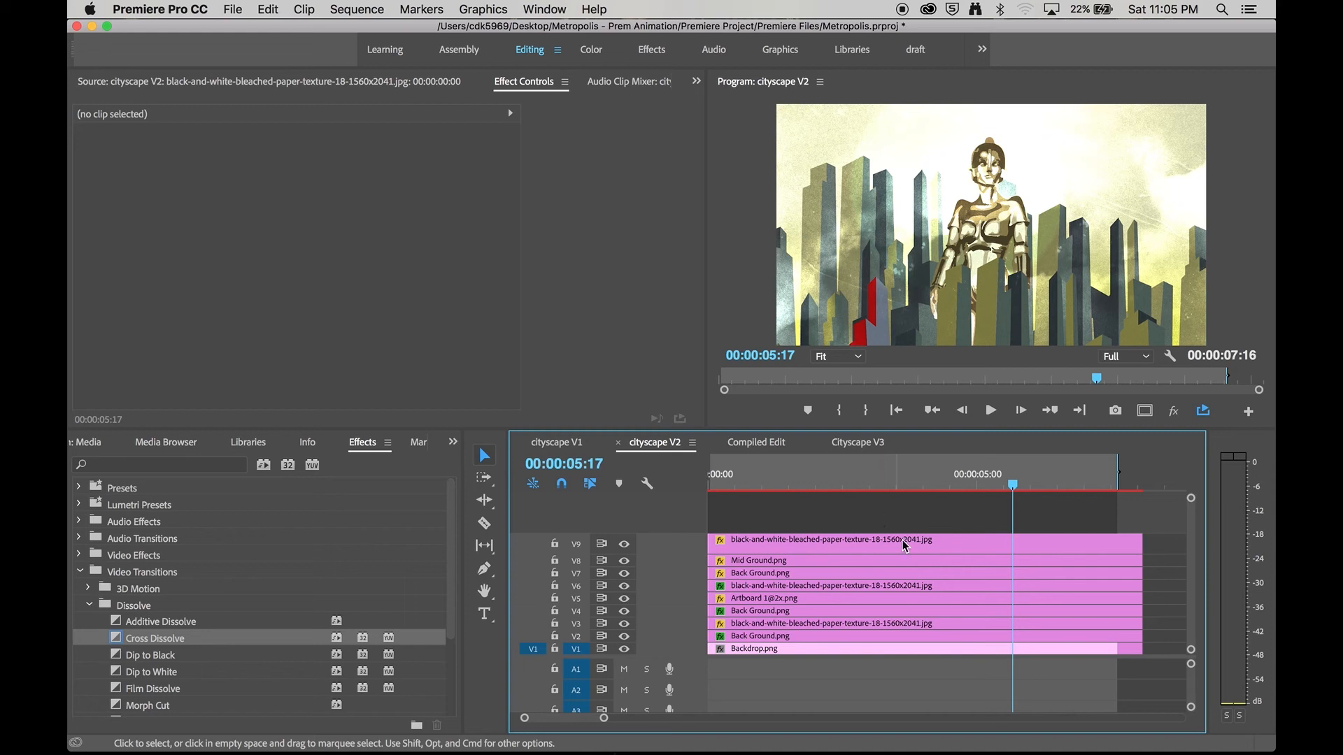
click(955, 591)
click(146, 222)
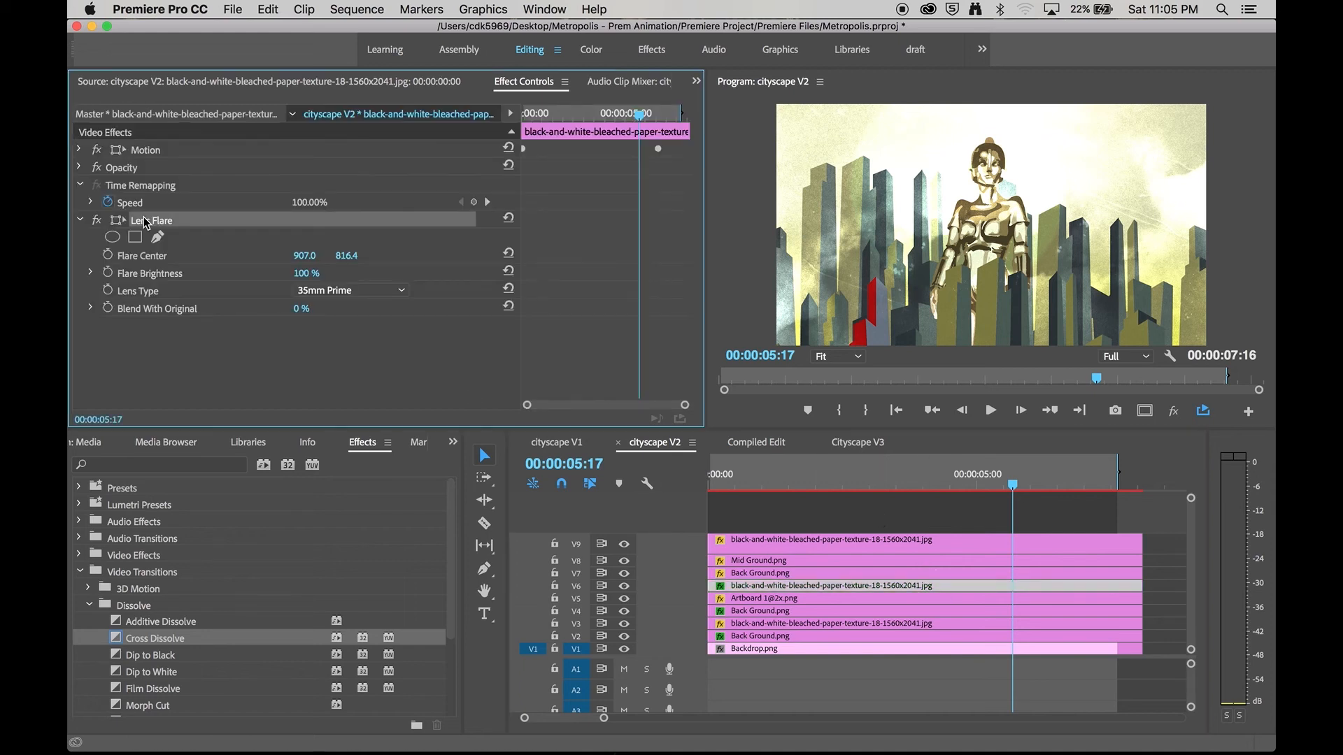
View the program picture at 100% around the robot's head and toggle the Lens Flare off and on to compare
click(808, 357)
click(849, 475)
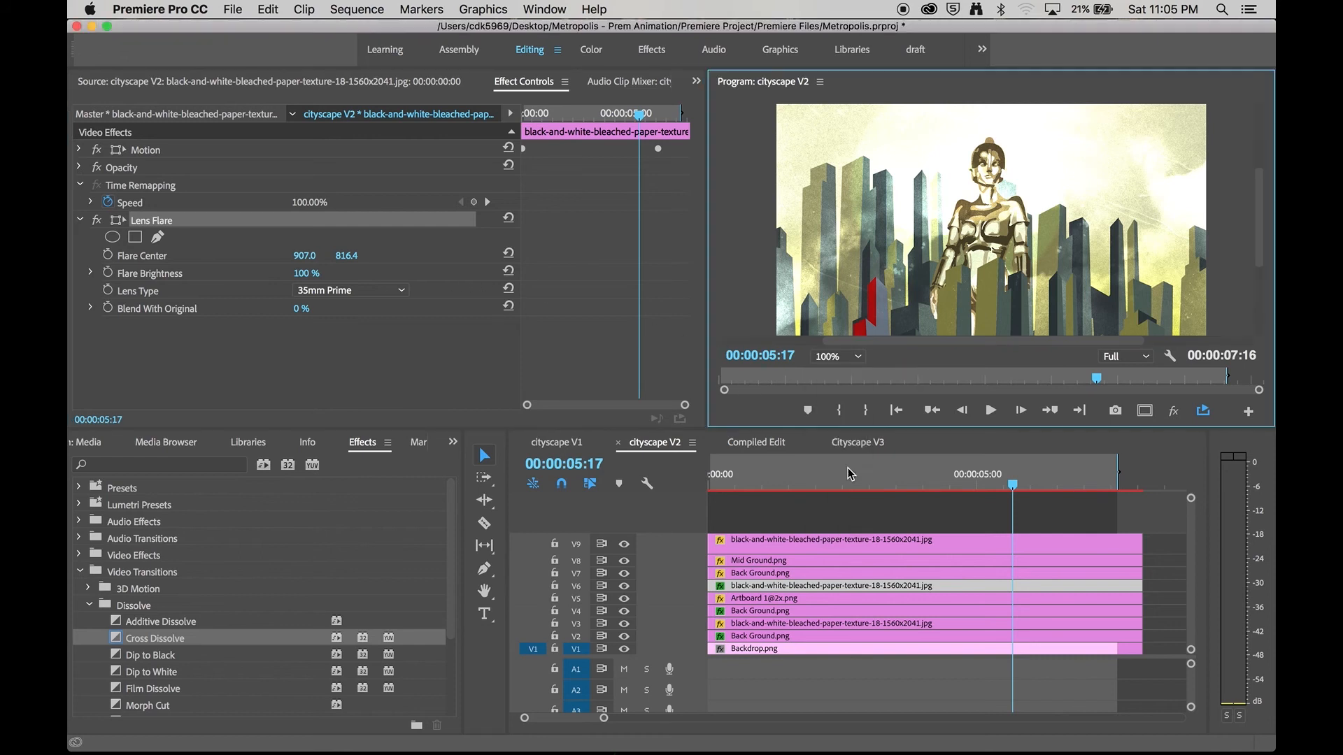
drag(1259, 254, 1258, 221)
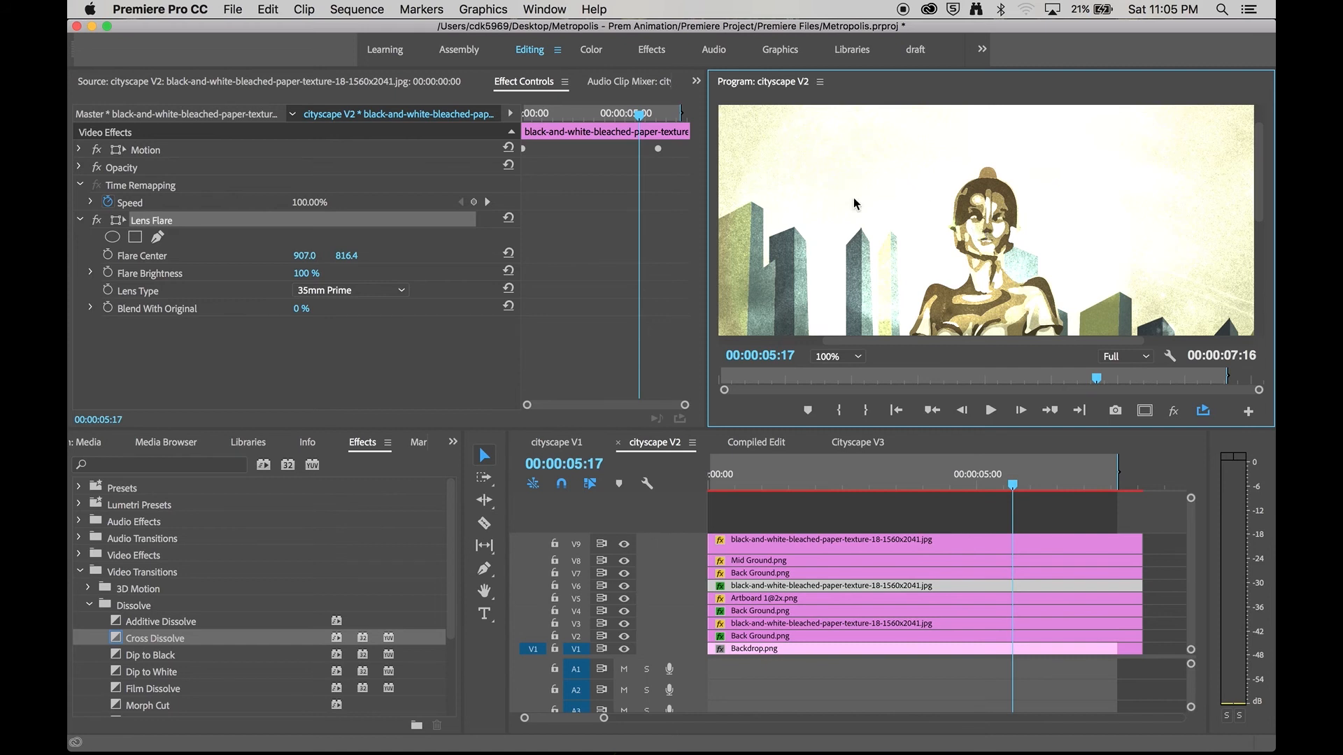
click(97, 221)
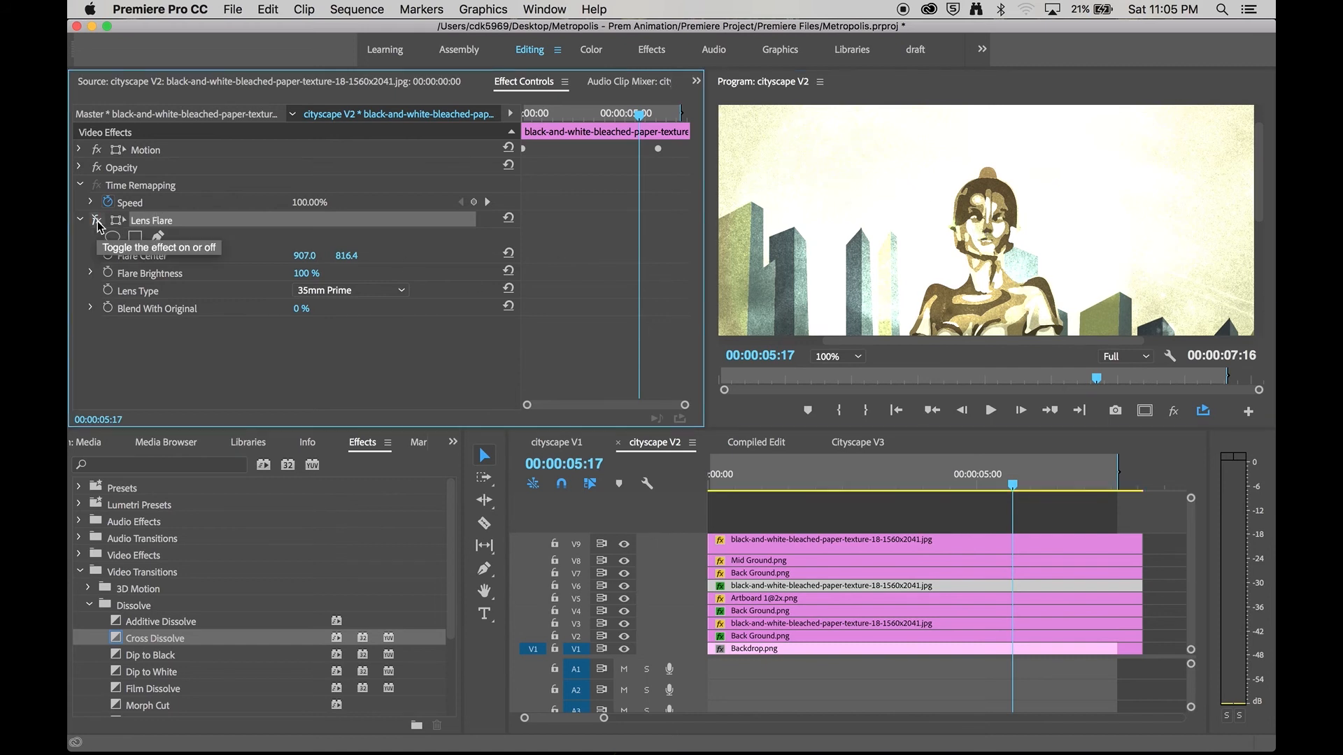
click(98, 221)
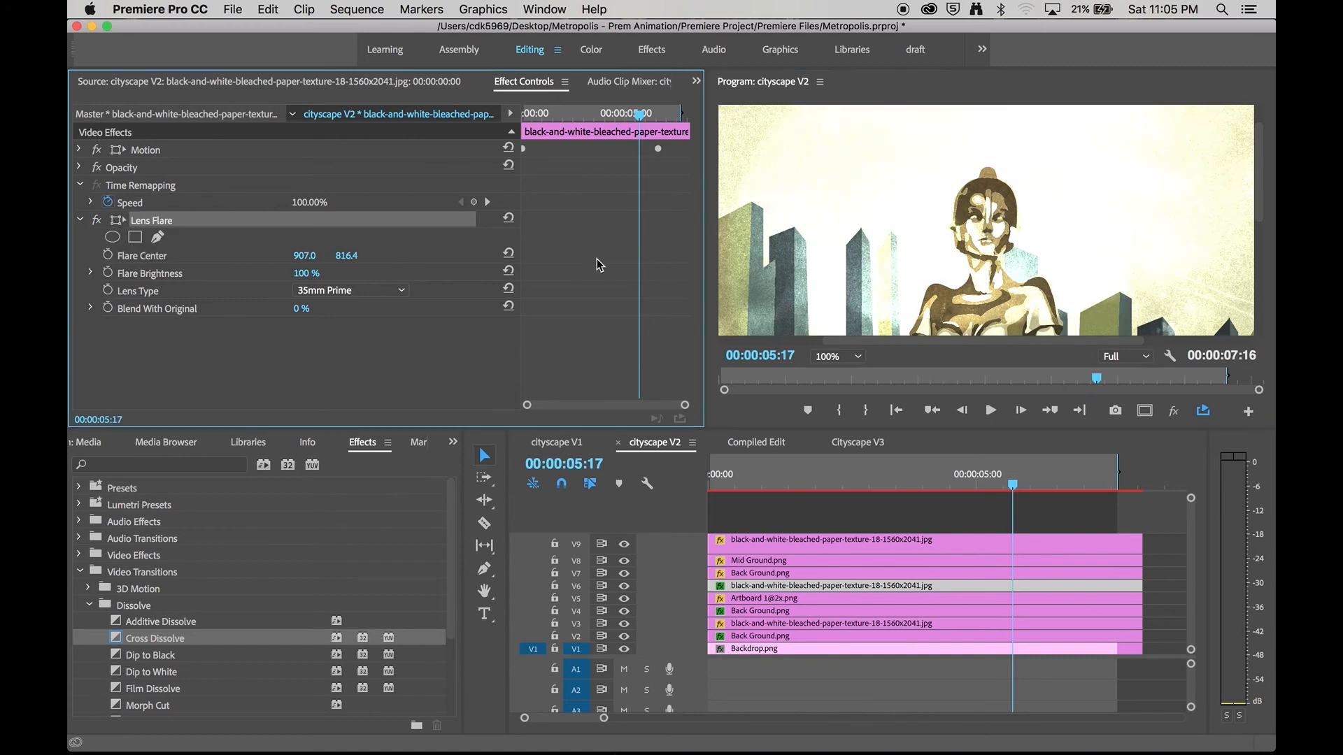
Try the 105mm Prime lens type on the Lens Flare, and settle on 50-300mm Zoom
click(392, 291)
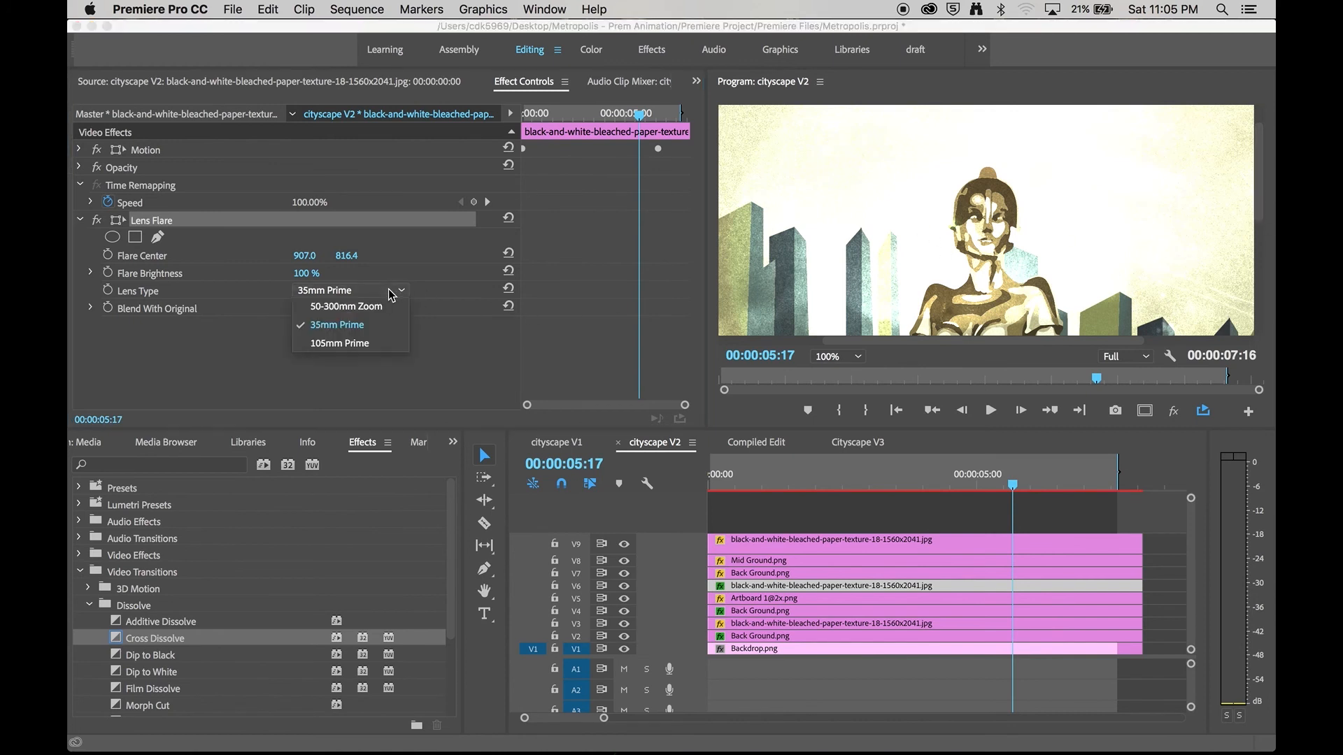
click(340, 342)
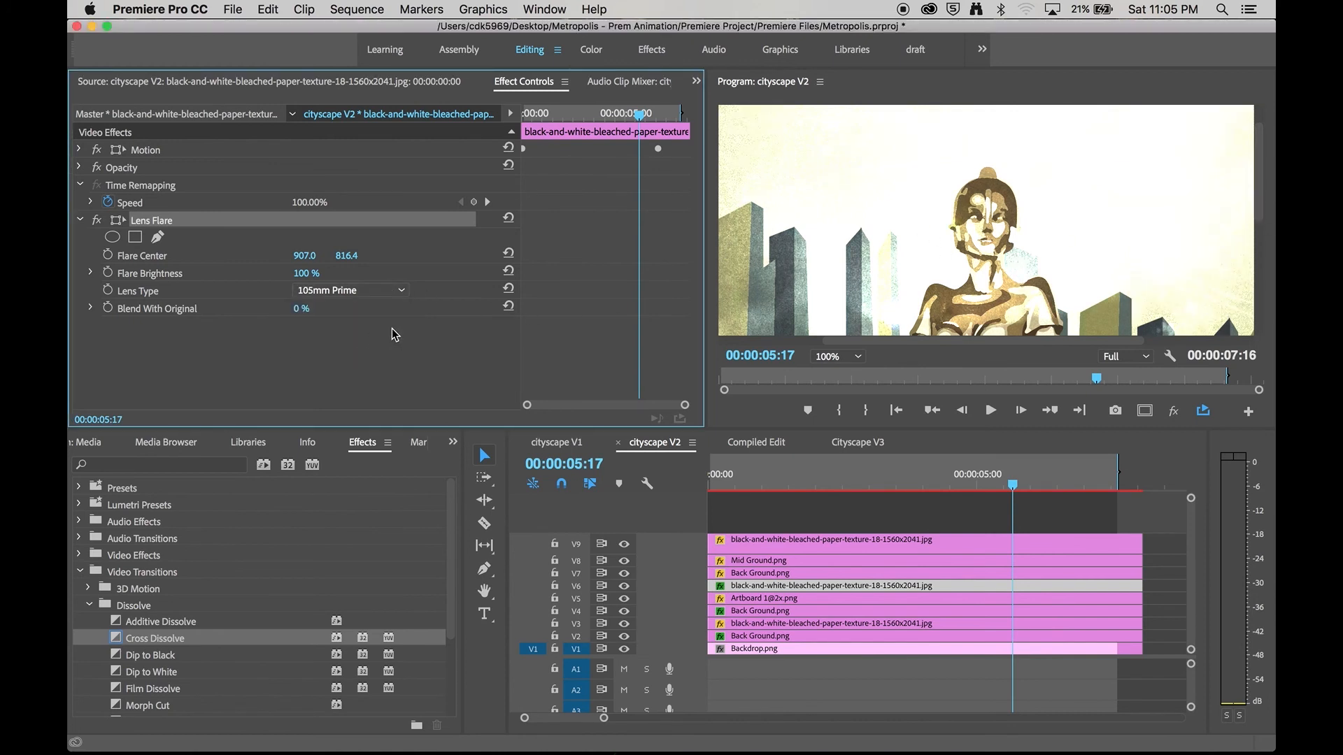
click(370, 291)
click(369, 300)
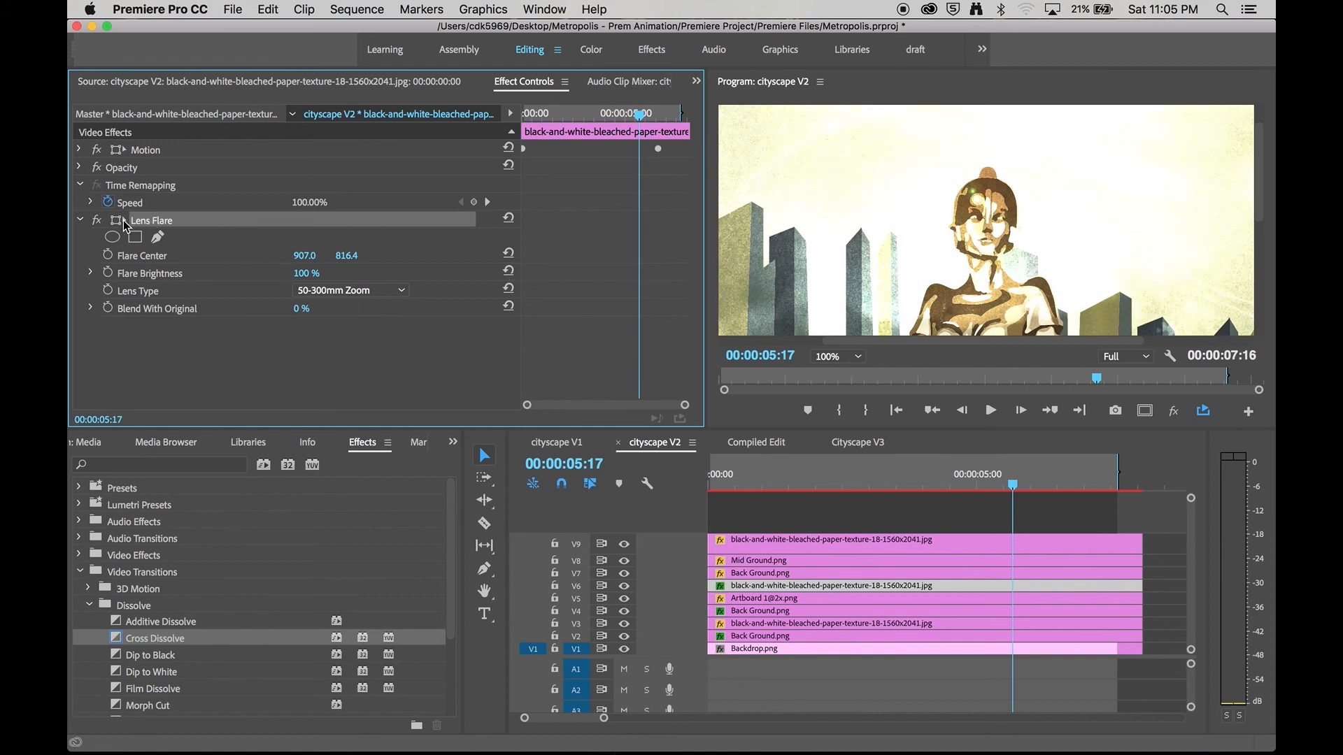
Set the Lens Flare's horizontal Flare Center to 889.0 and start keyframing Flare Center at 00:00:00:00
click(157, 260)
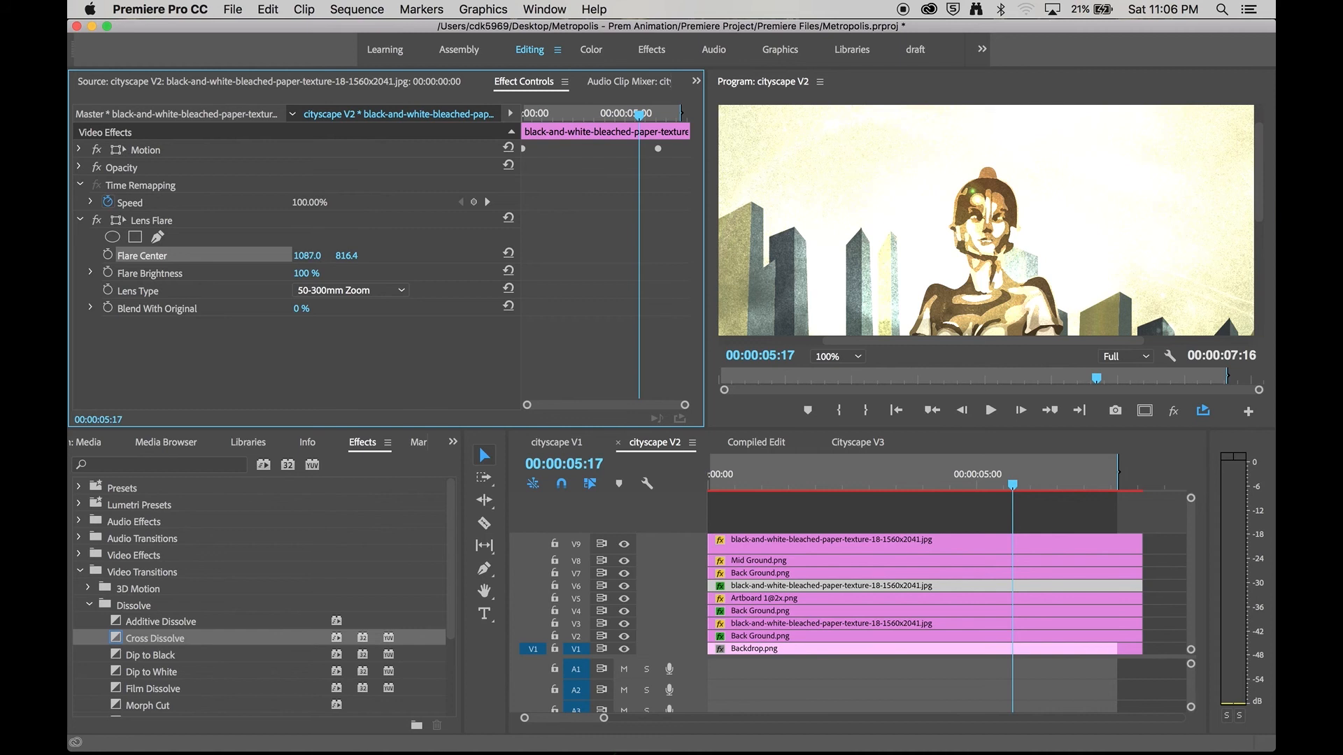
drag(306, 255, 114, 255)
drag(588, 137, 509, 120)
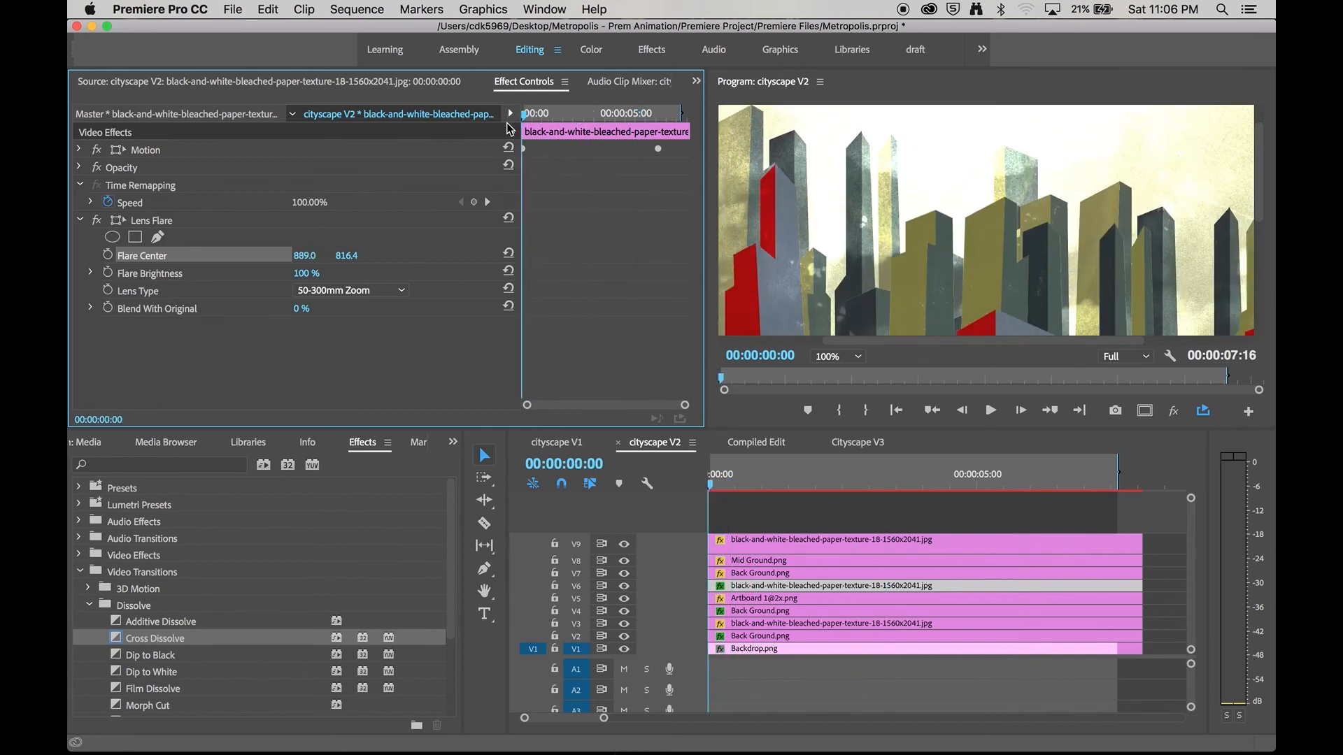
click(108, 254)
At the V6 texture's last Position keyframe, 00:00:06:14, keyframe the horizontal Flare Center at 1178.0
click(79, 151)
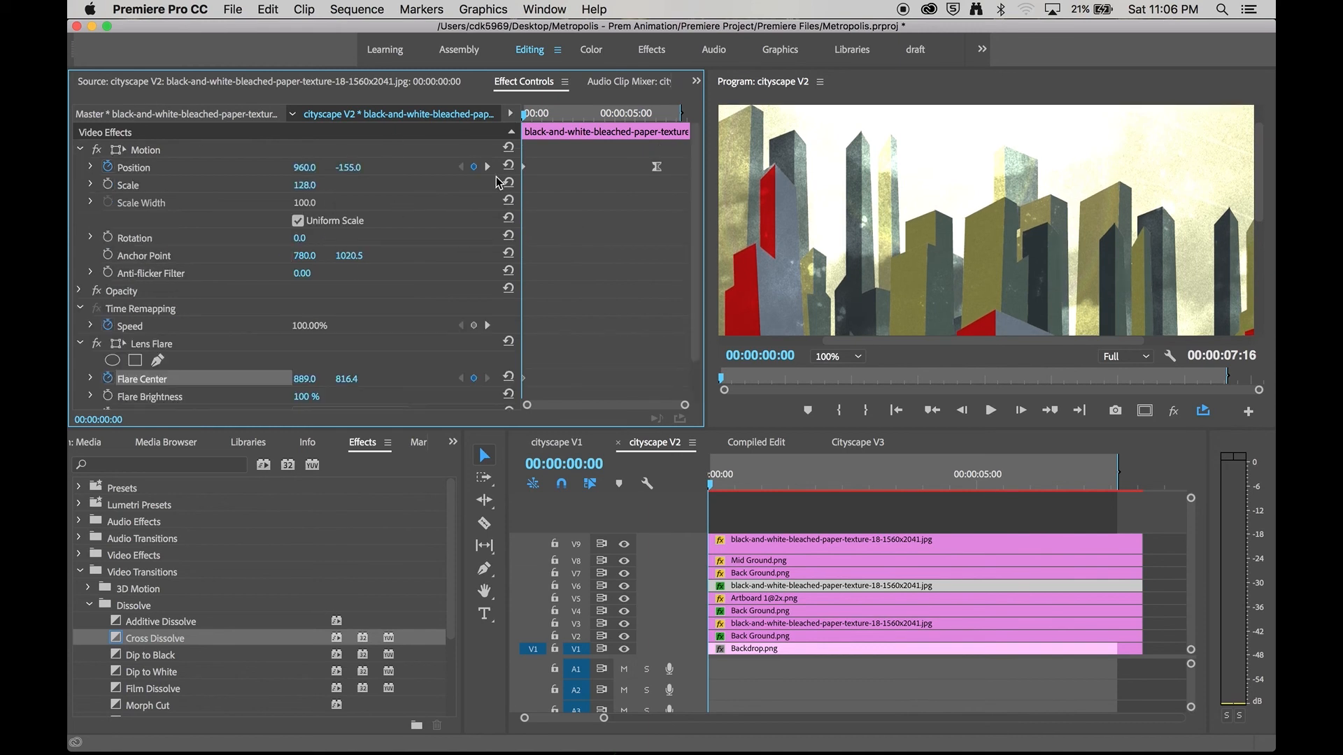
click(489, 168)
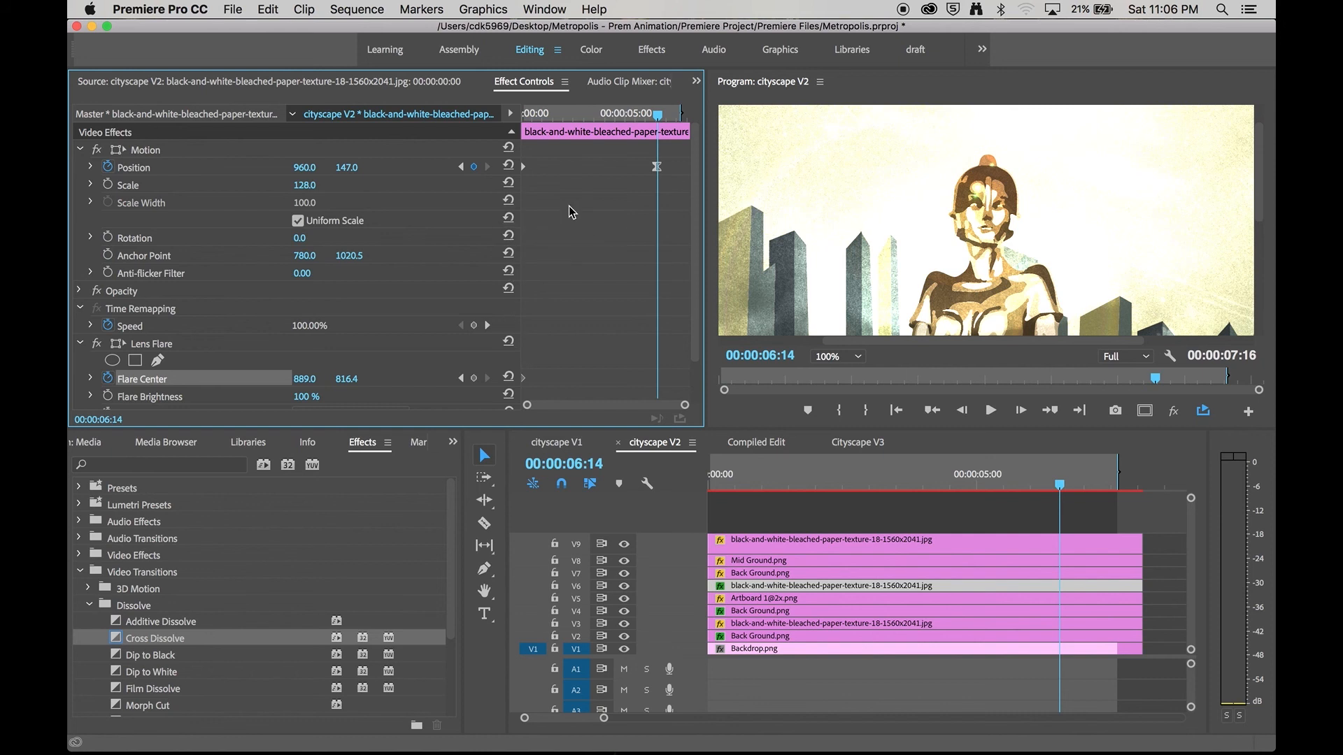
scroll(694, 214, down, 3)
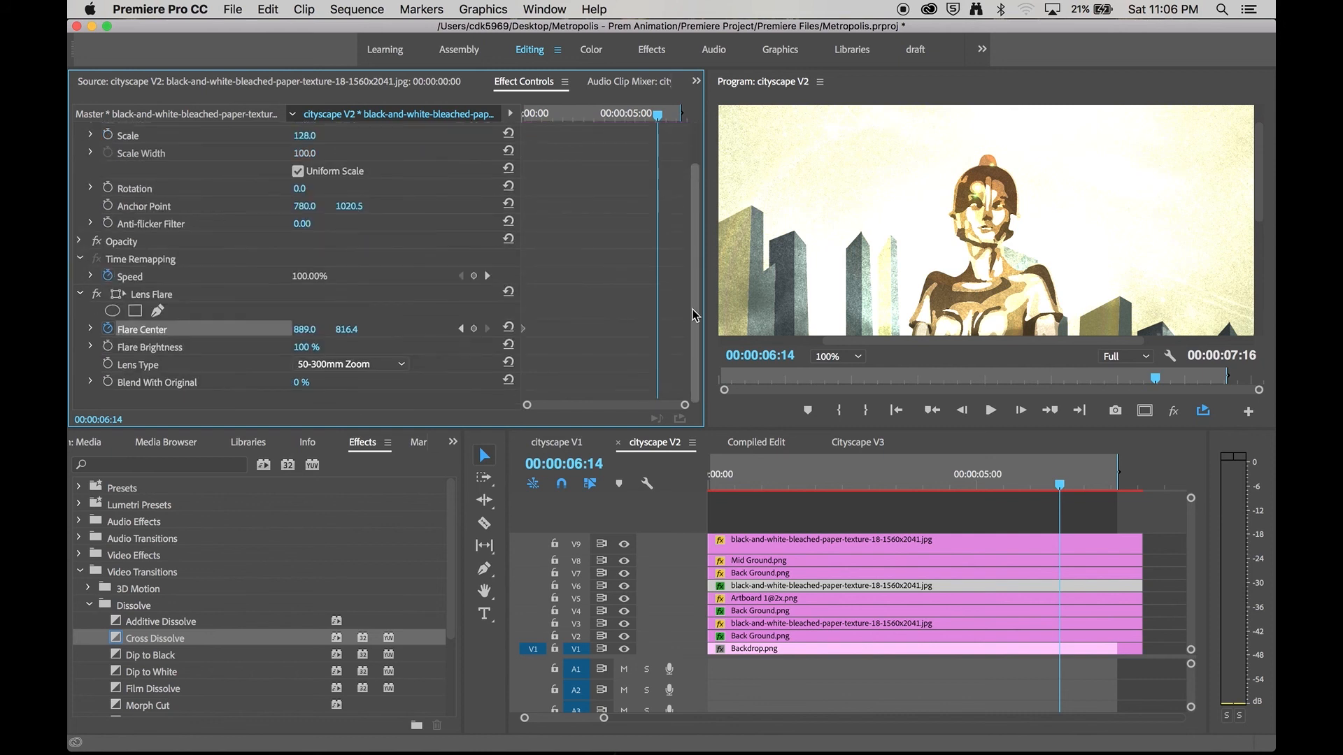
drag(305, 329, 497, 329)
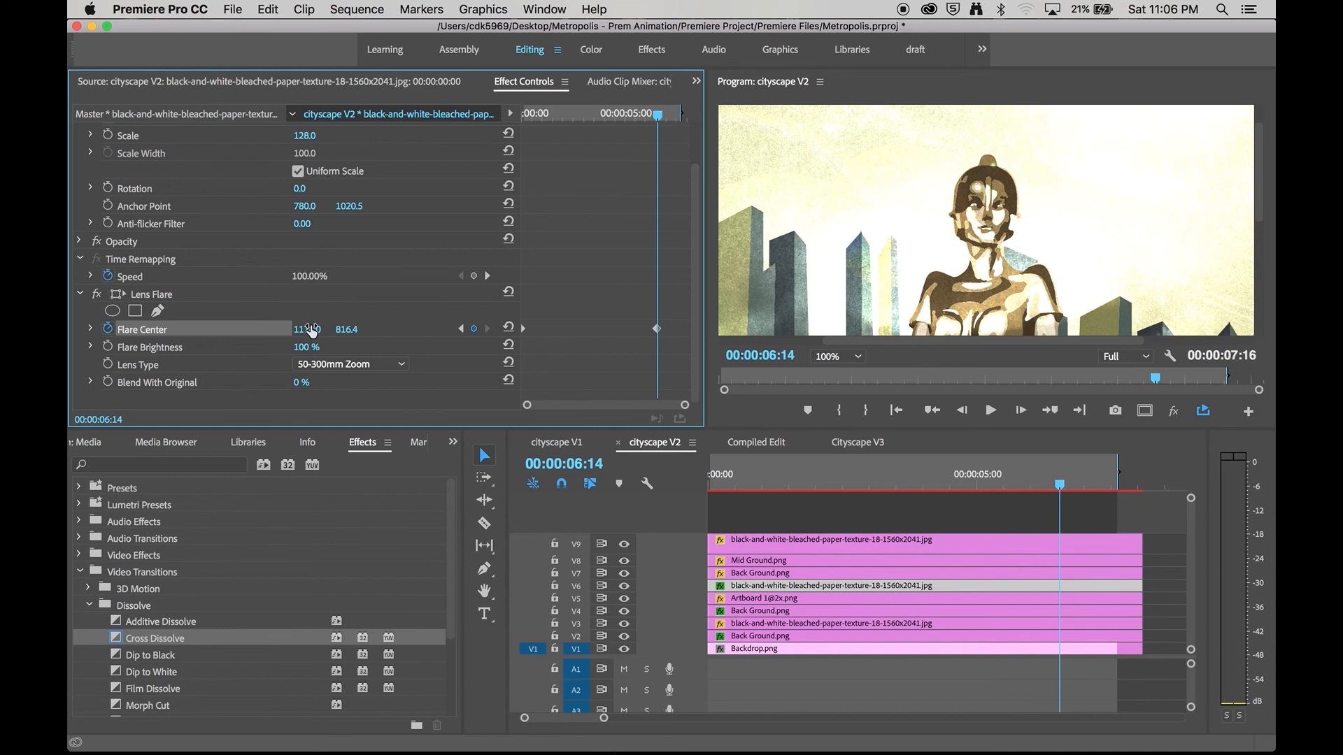
Fit the program picture to the monitor, scrub through the flare movement, and play cityscape V2 from the start
drag(958, 489, 830, 493)
click(851, 357)
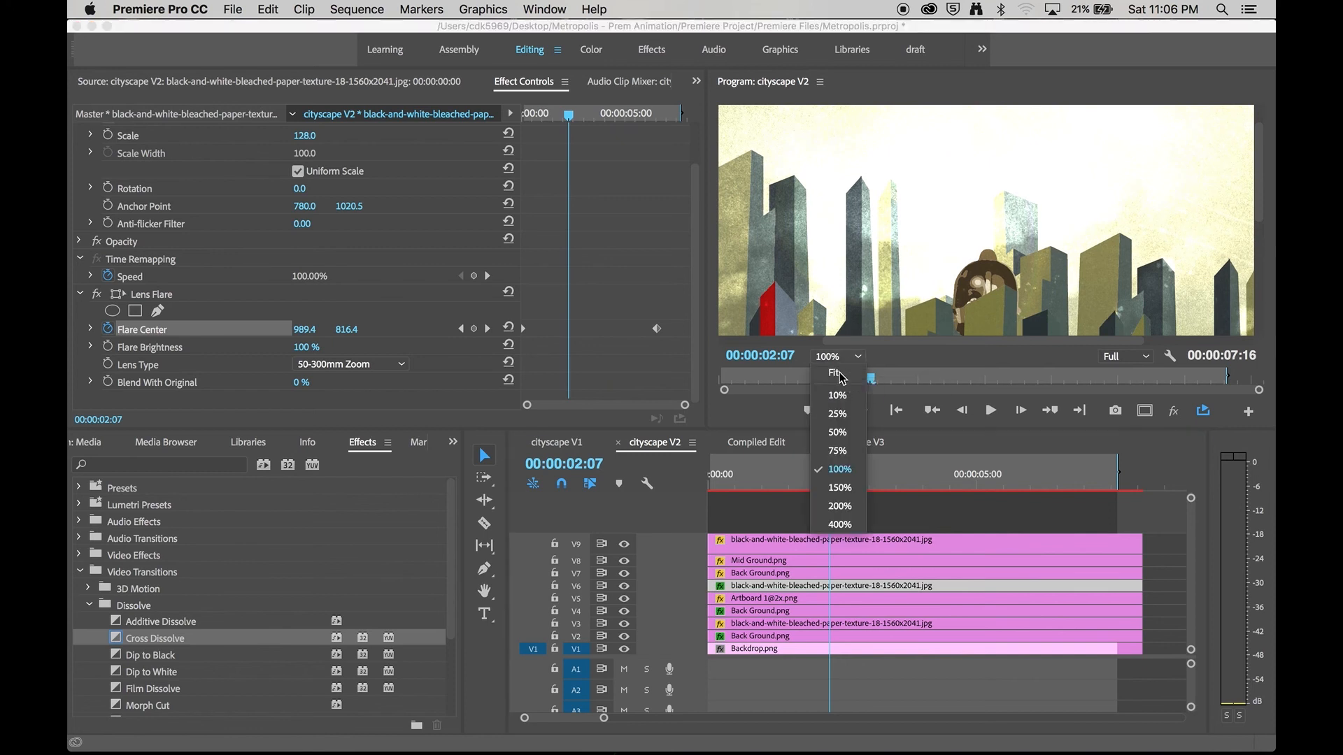
click(846, 381)
click(820, 492)
drag(820, 492, 1011, 493)
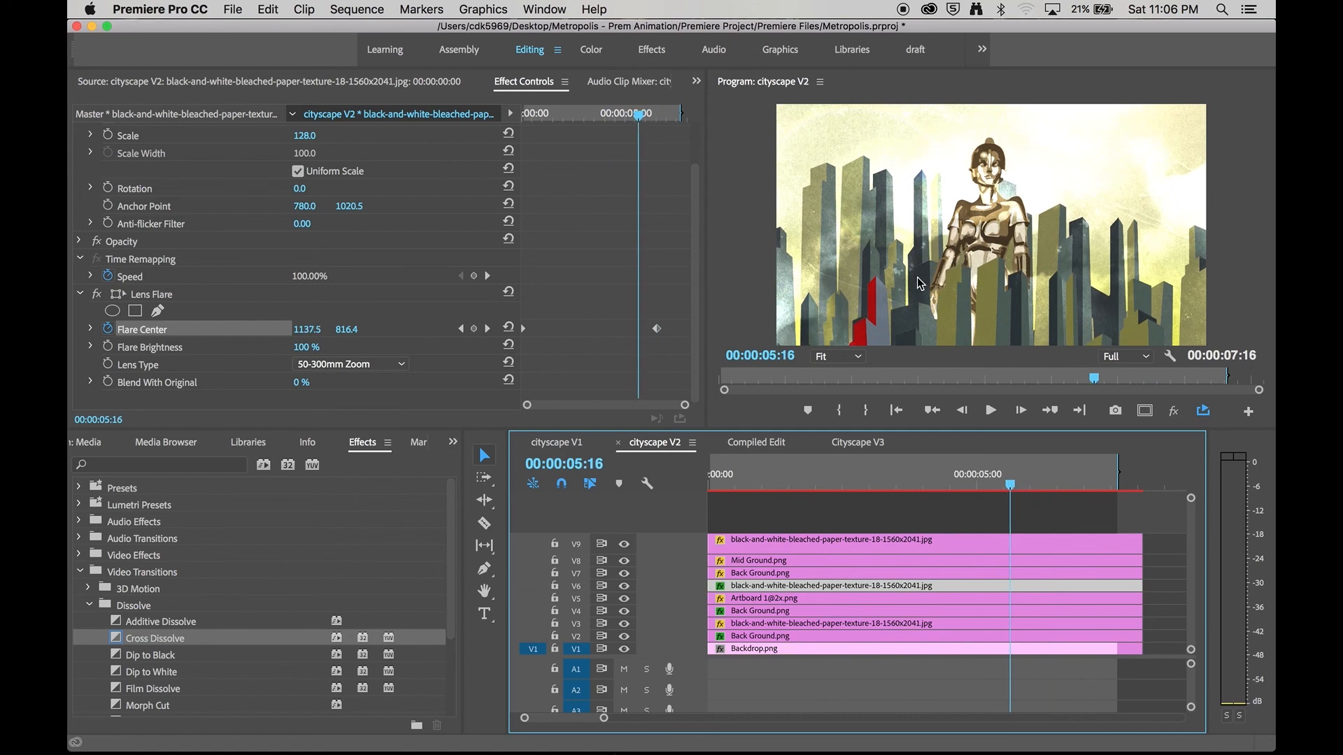
drag(1011, 488, 628, 511)
key(space)
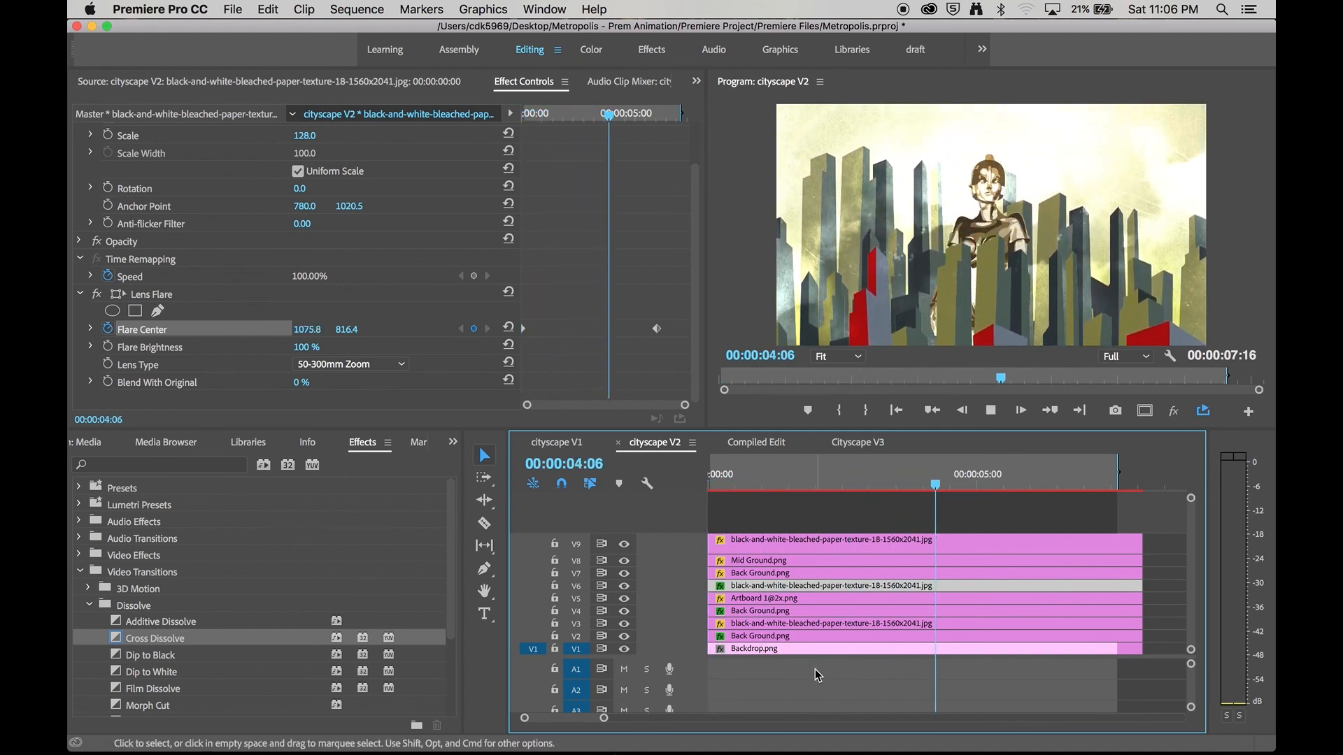
key(space)
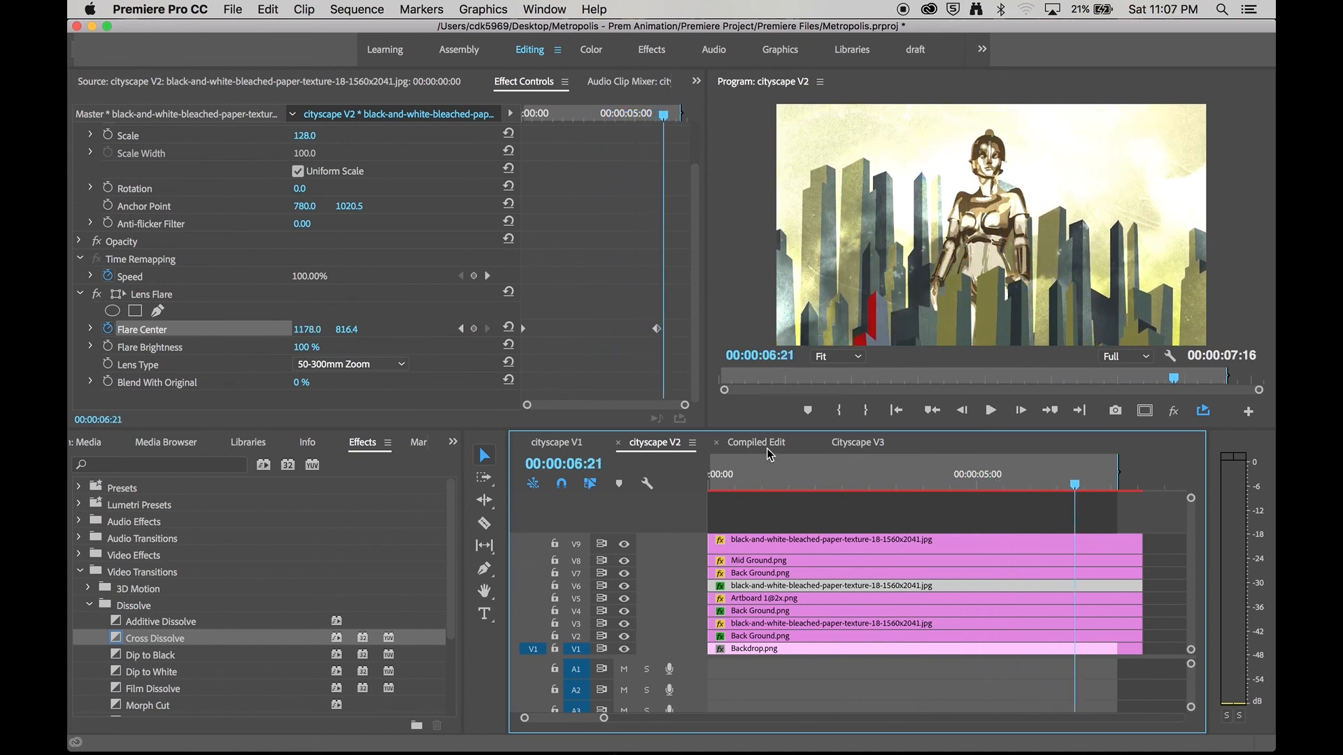
Open the Compiled Edit sequence and extend its Out point beyond the audio for a marked duration of 00:00:28:16
click(767, 453)
click(903, 472)
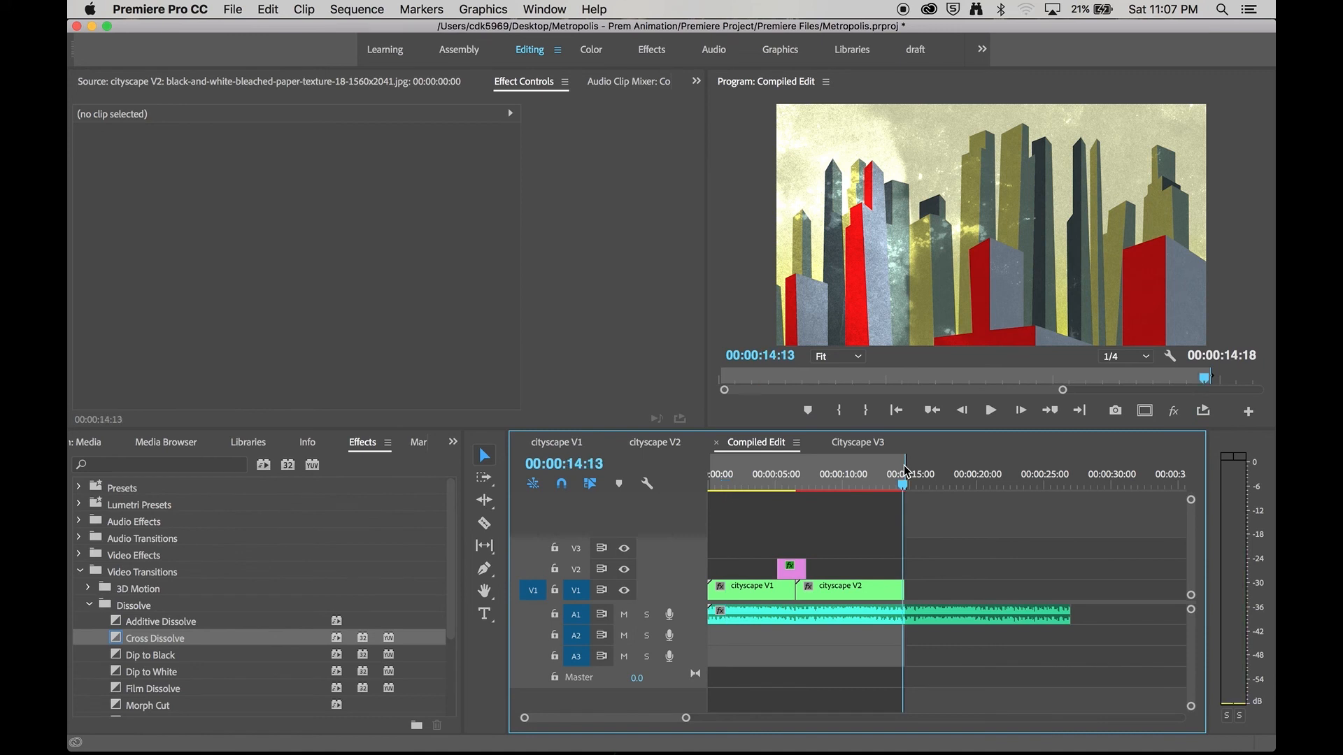
drag(906, 464, 1093, 479)
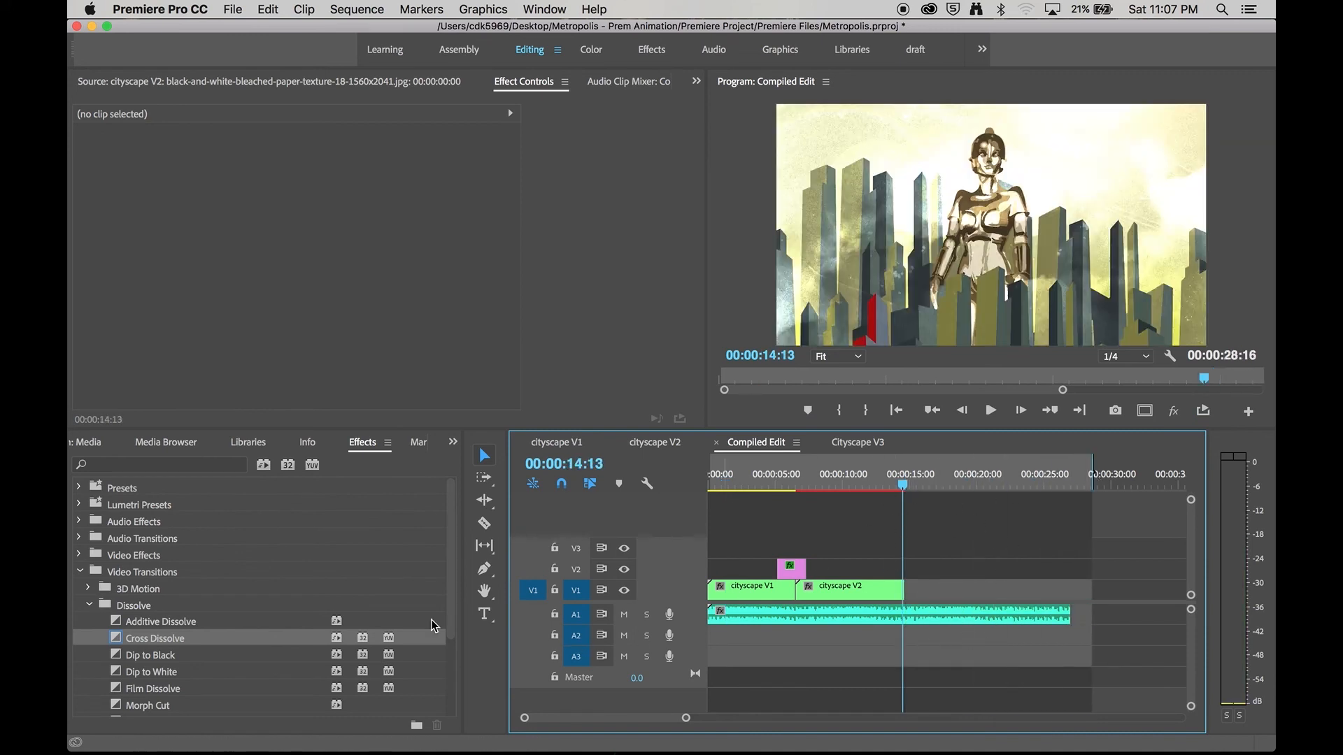
Place the Cityscape V3 sequence from the project's top level on V1, directly after cityscape V2 in Compiled Edit
click(83, 447)
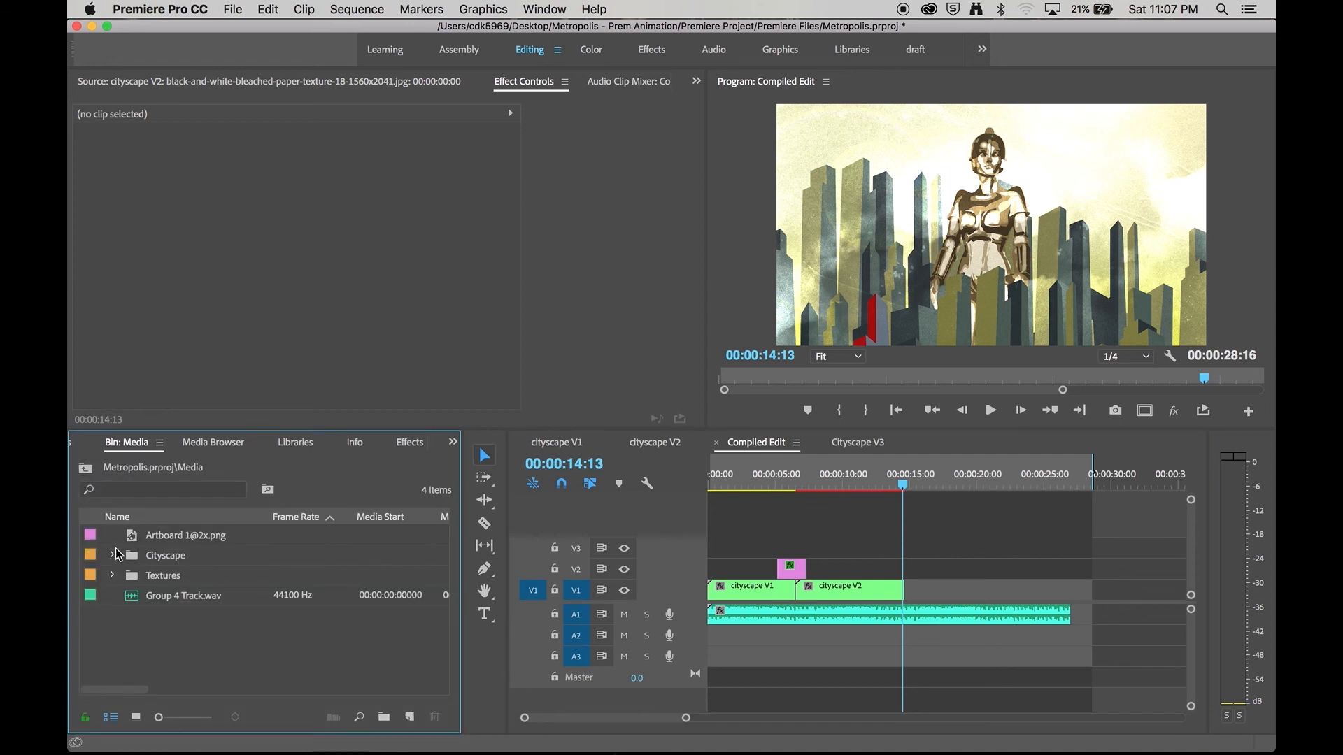
click(84, 467)
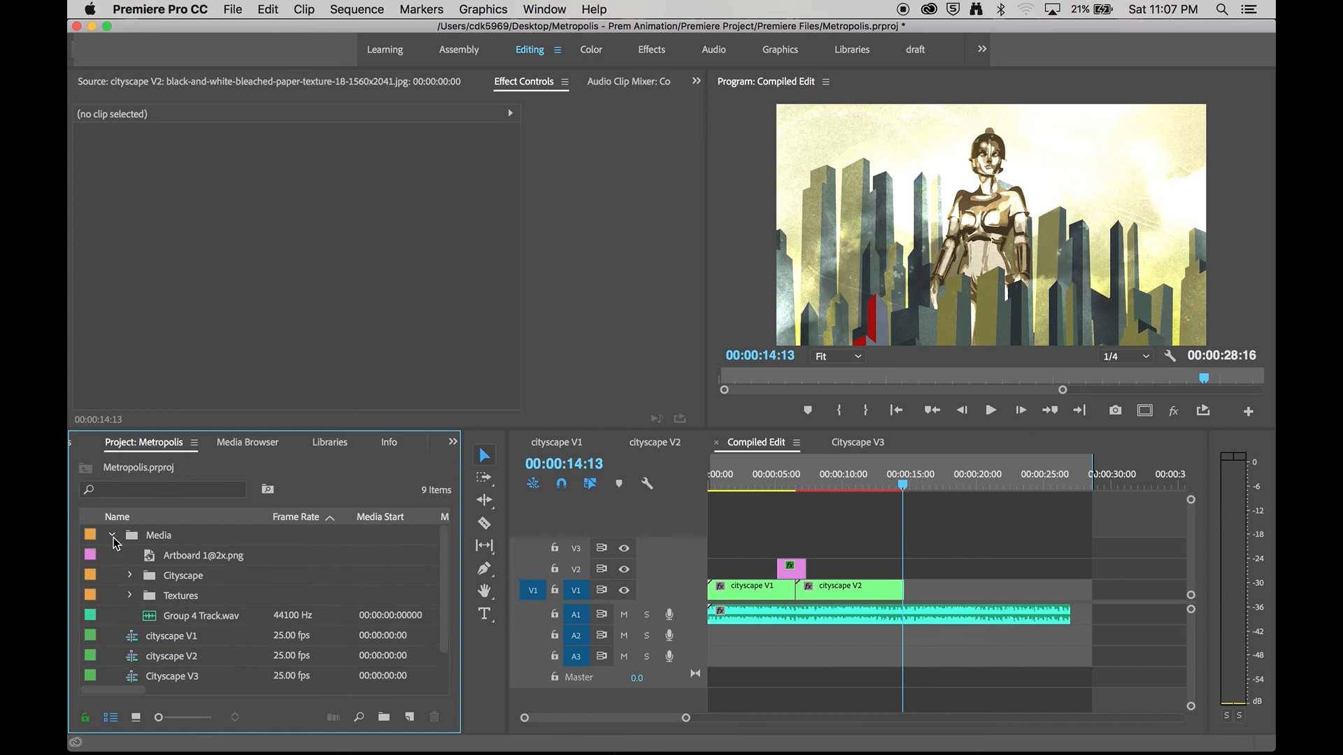
click(168, 598)
drag(168, 600, 915, 593)
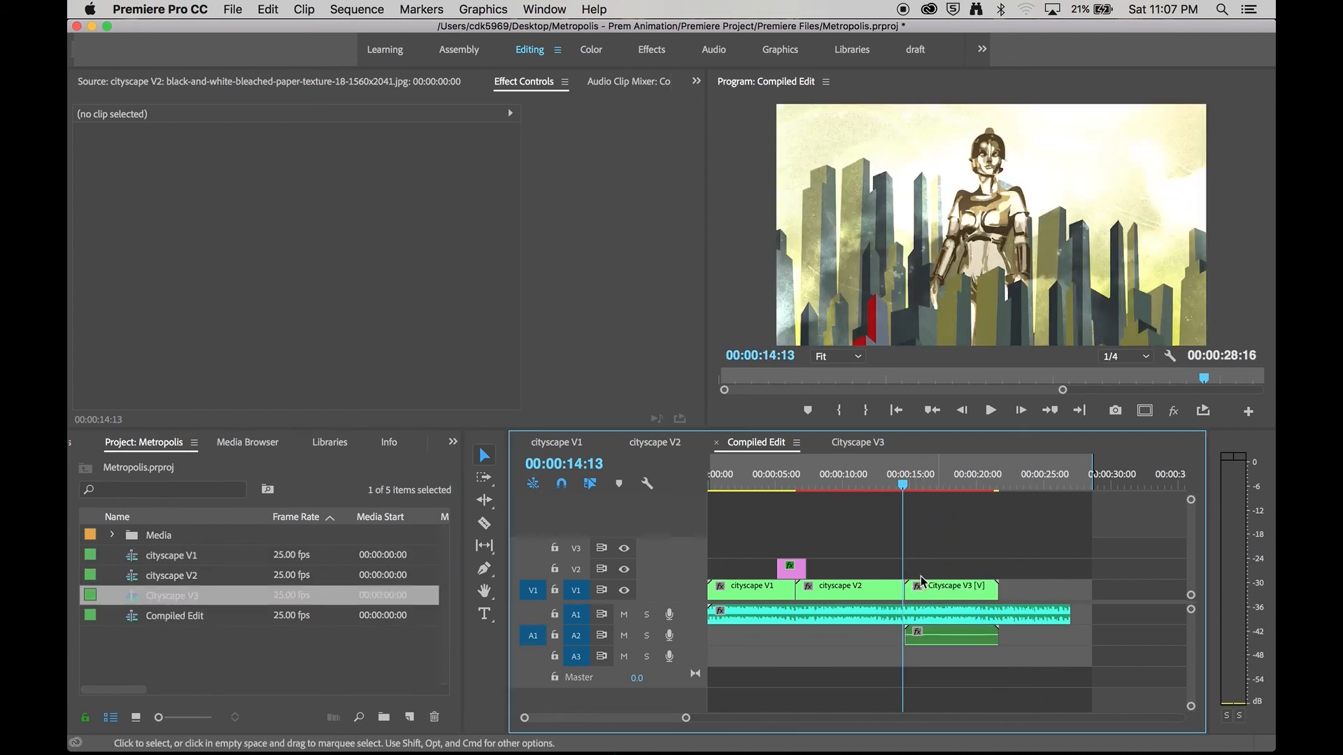
Play Compiled Edit across the join between cityscape V2 and Cityscape V3, stopping at 00:00:18:00
drag(901, 487, 892, 489)
key(space)
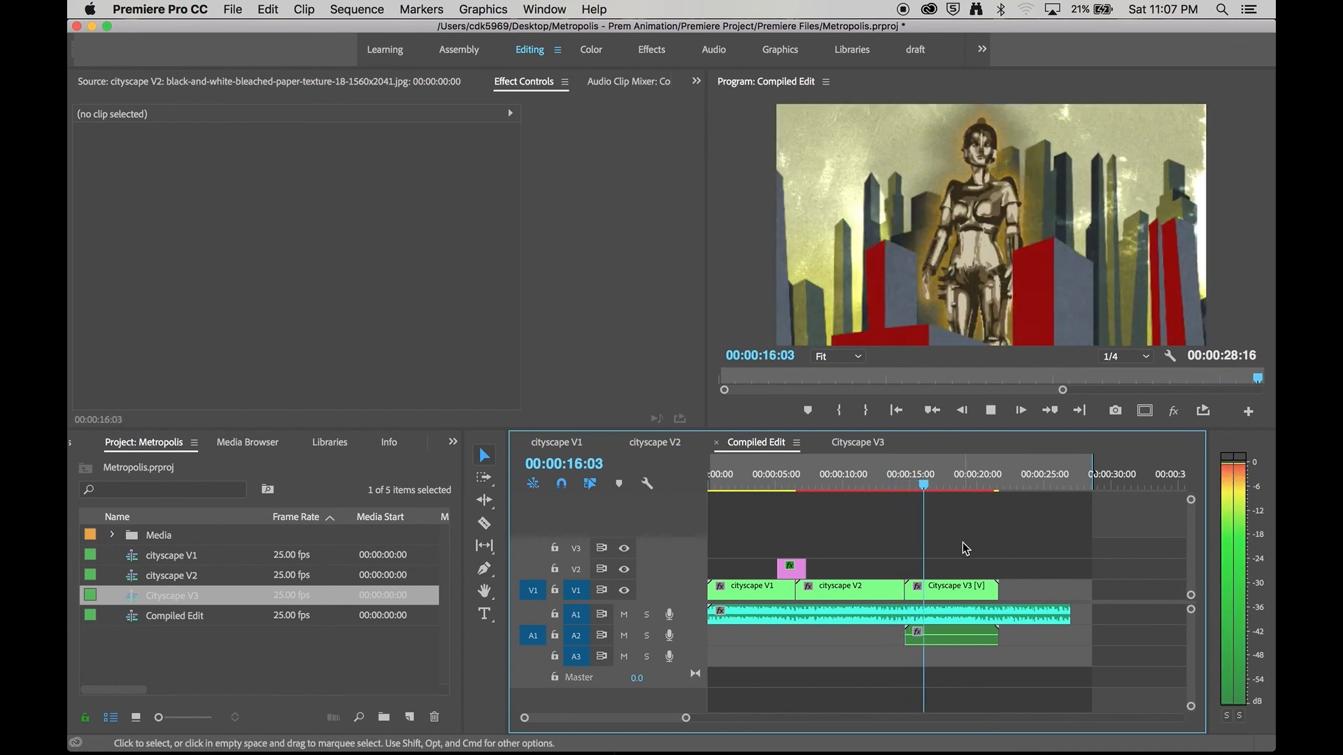
click(979, 591)
key(space)
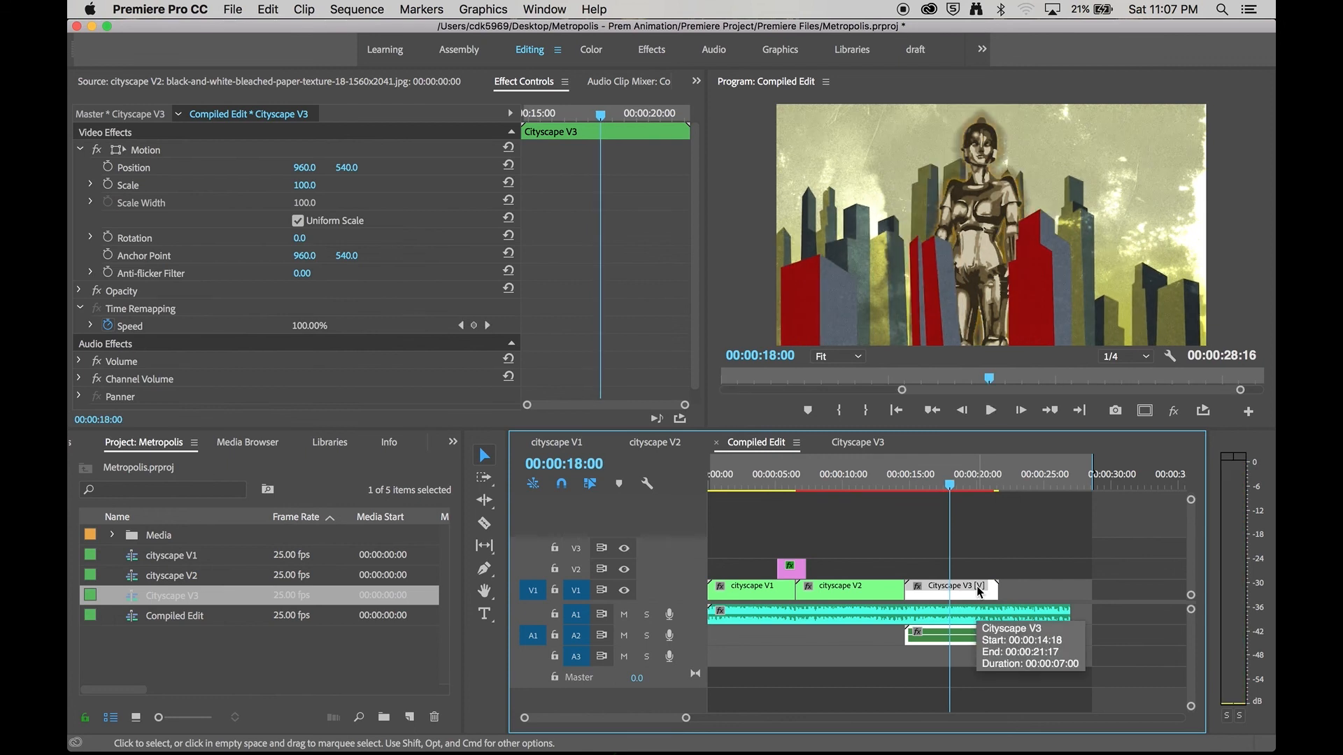
double_click(979, 591)
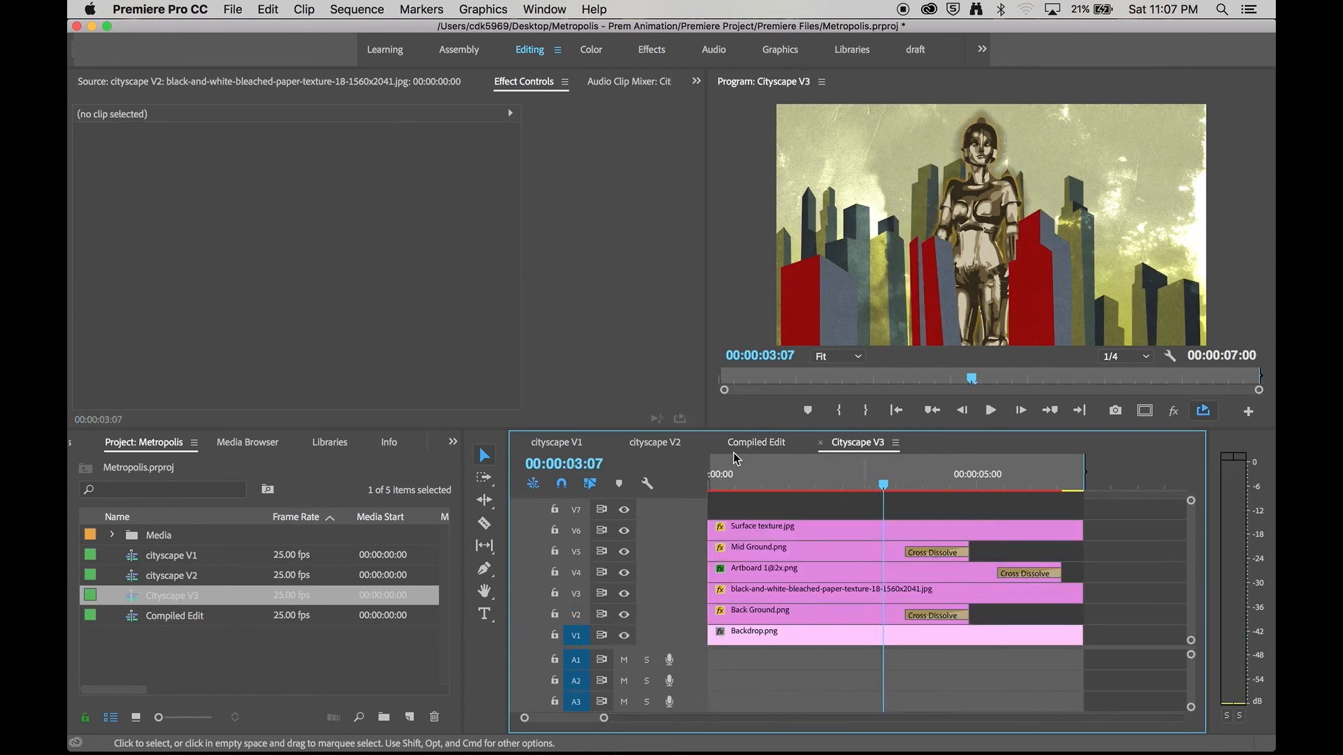
click(844, 572)
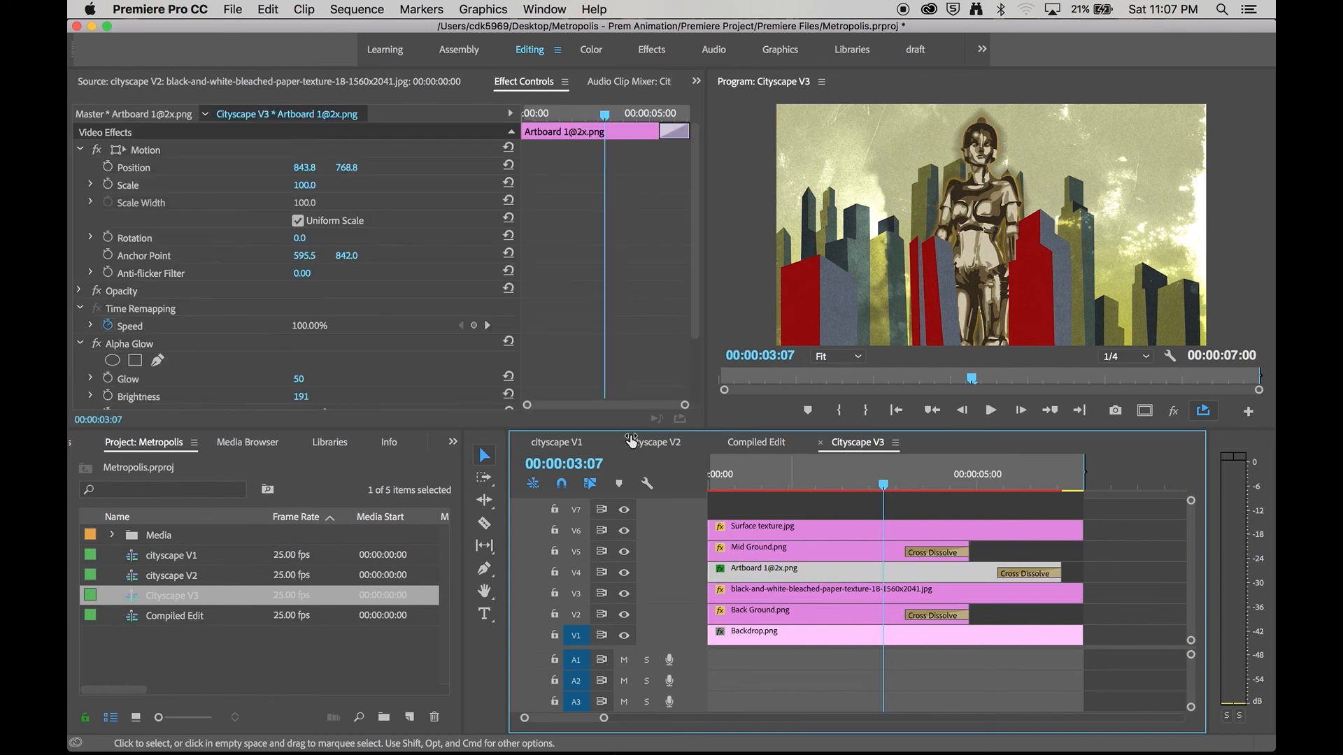
click(96, 343)
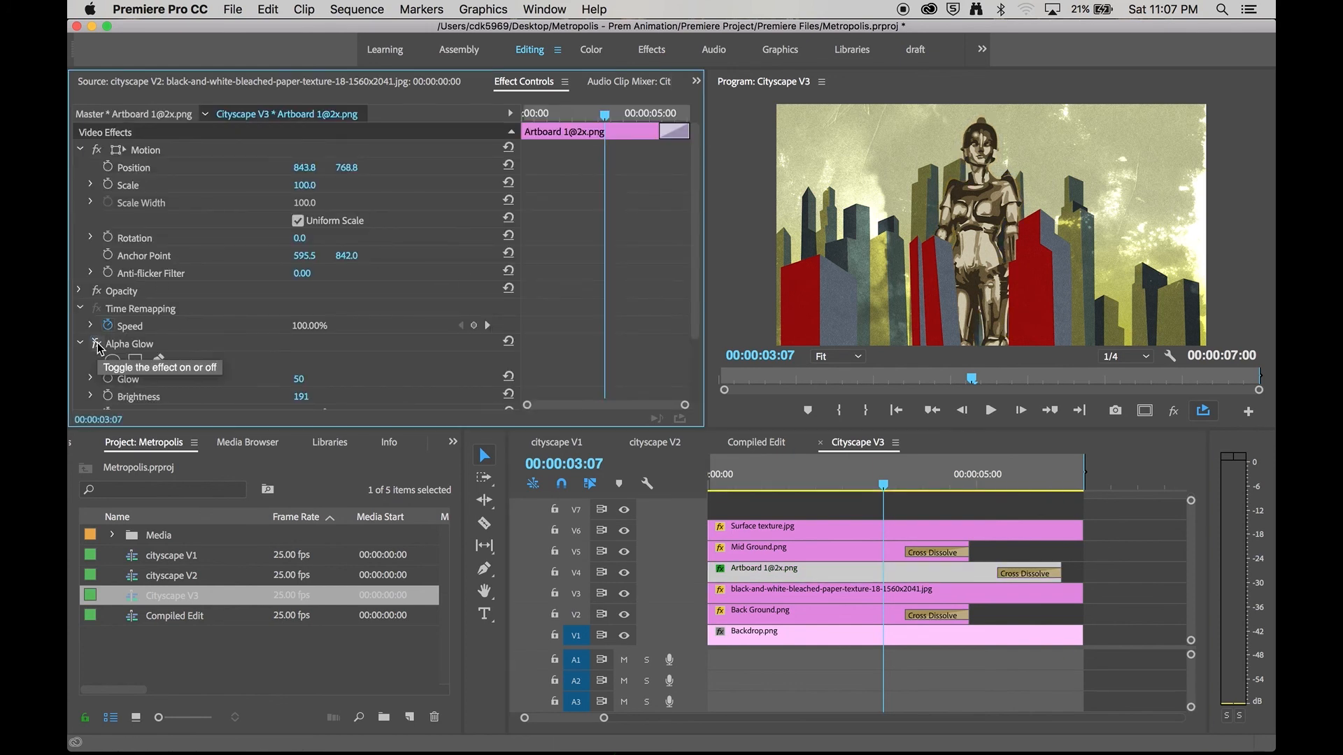
click(755, 443)
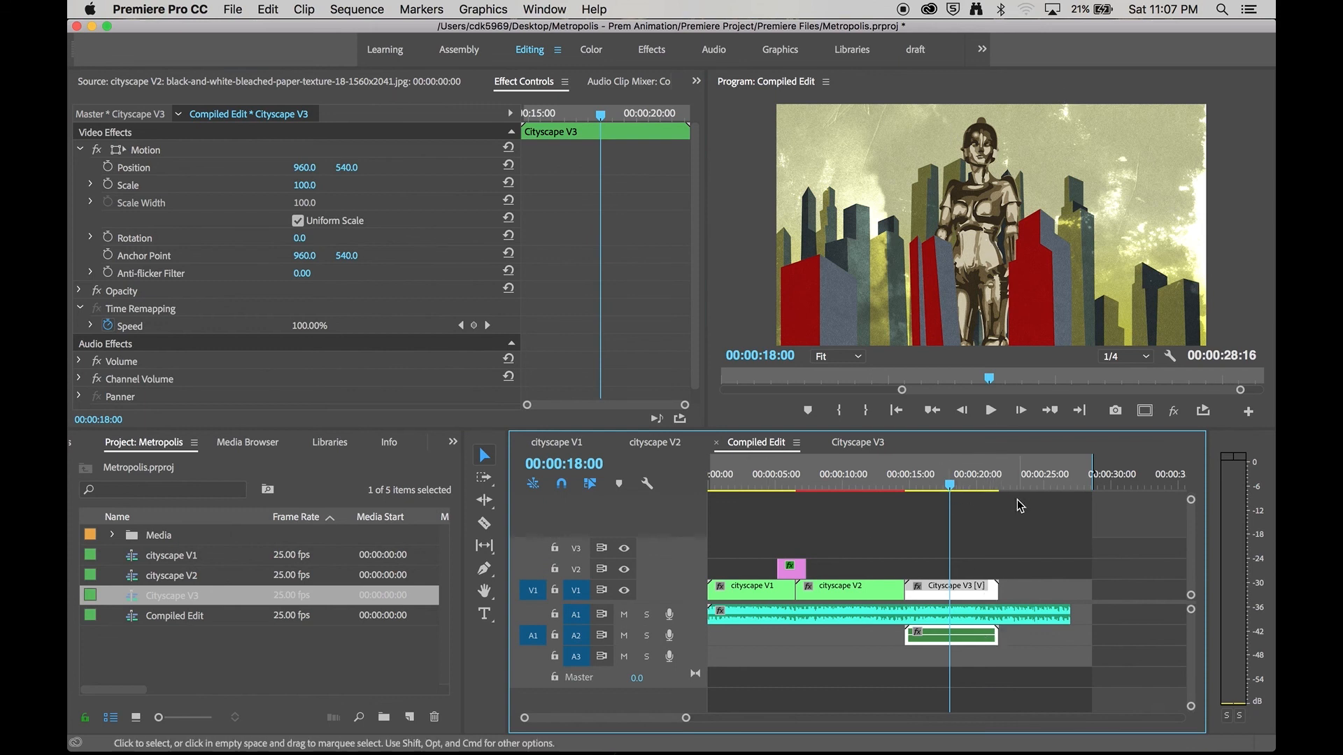
Trim the A1 audio clip and the Out point to the end of the Cityscape V3 clip at 00:00:21:17
click(999, 482)
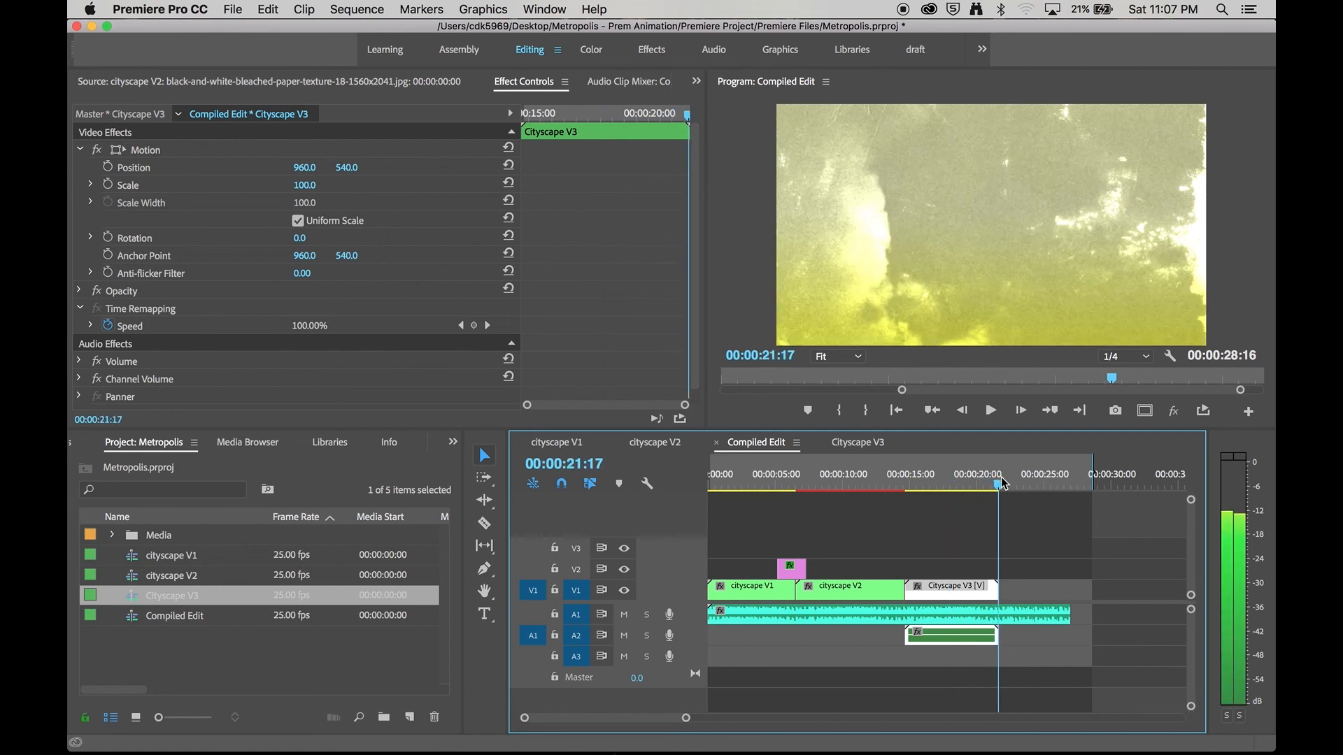
drag(1070, 614, 998, 615)
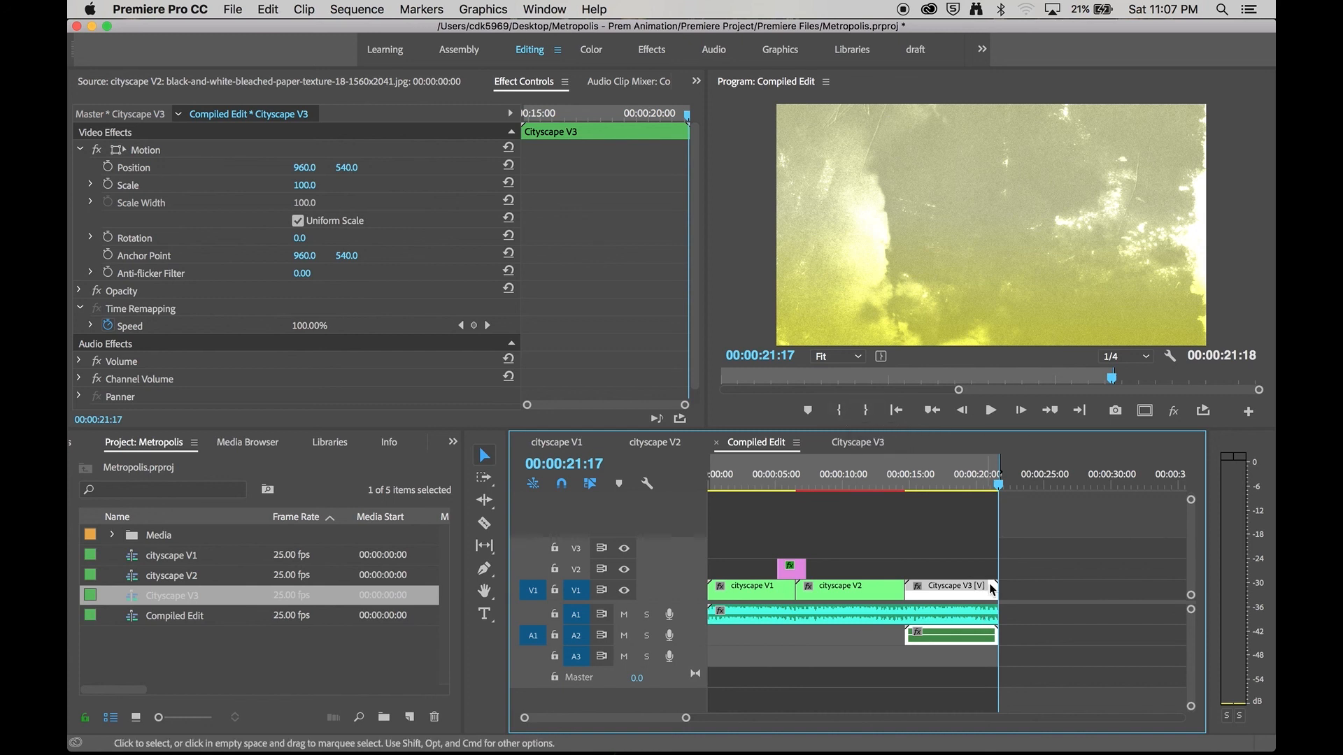
mouse_move(998, 492)
mouse_down()
mouse_move(922, 489)
mouse_move(1000, 484)
mouse_up()
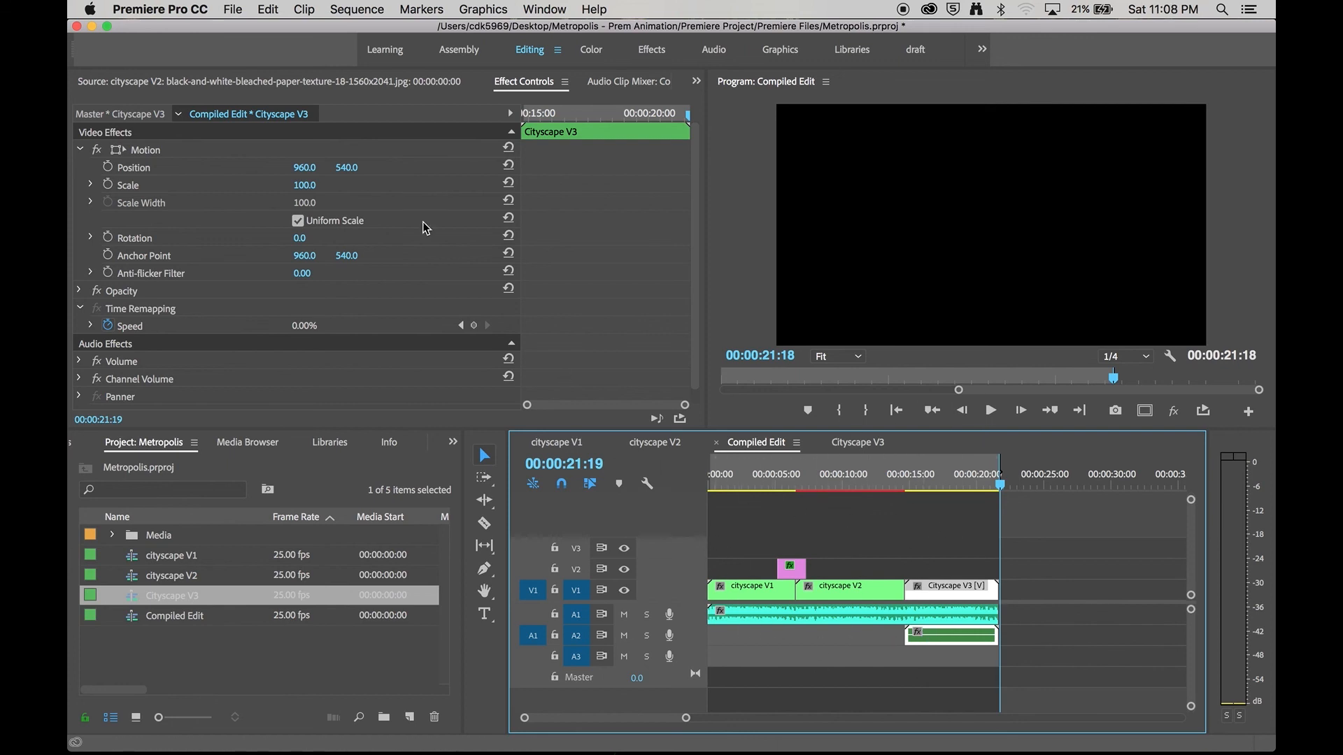
Deselect the clips in Compiled Edit and open the media export settings for the sequence
click(870, 538)
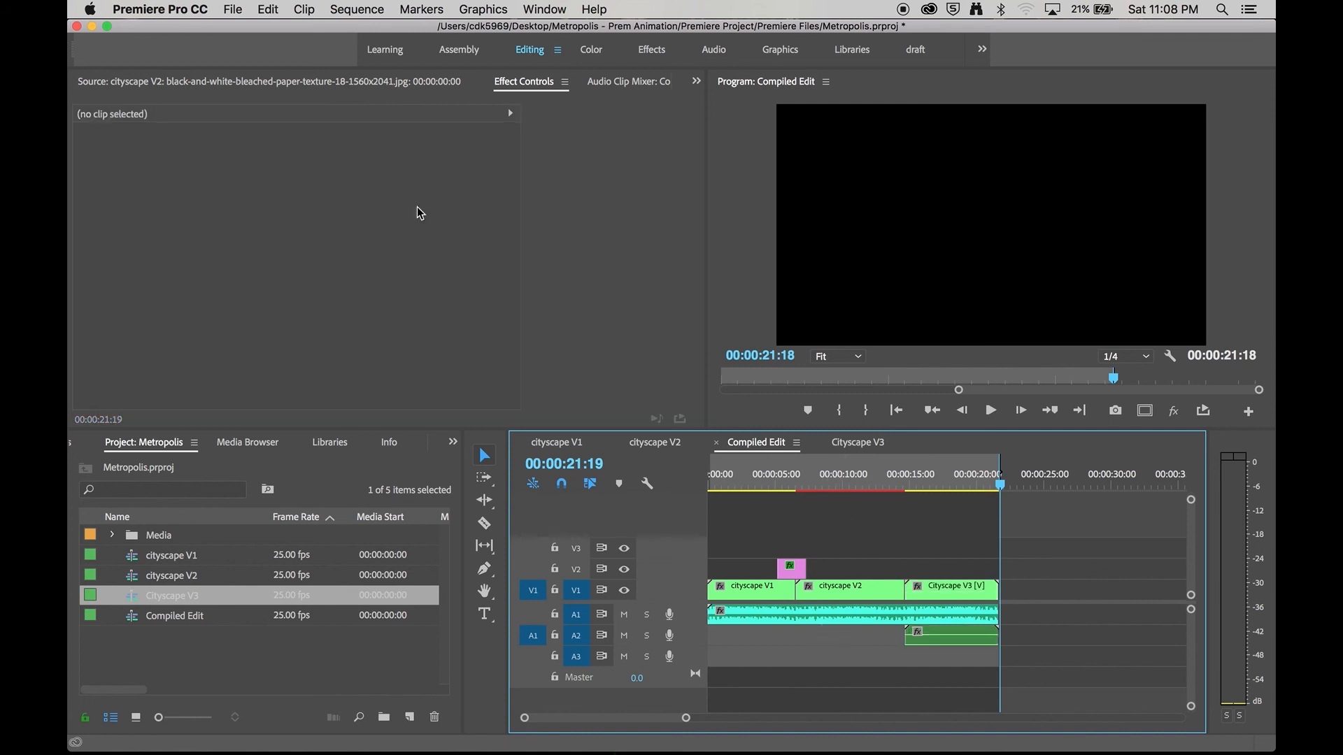
click(234, 10)
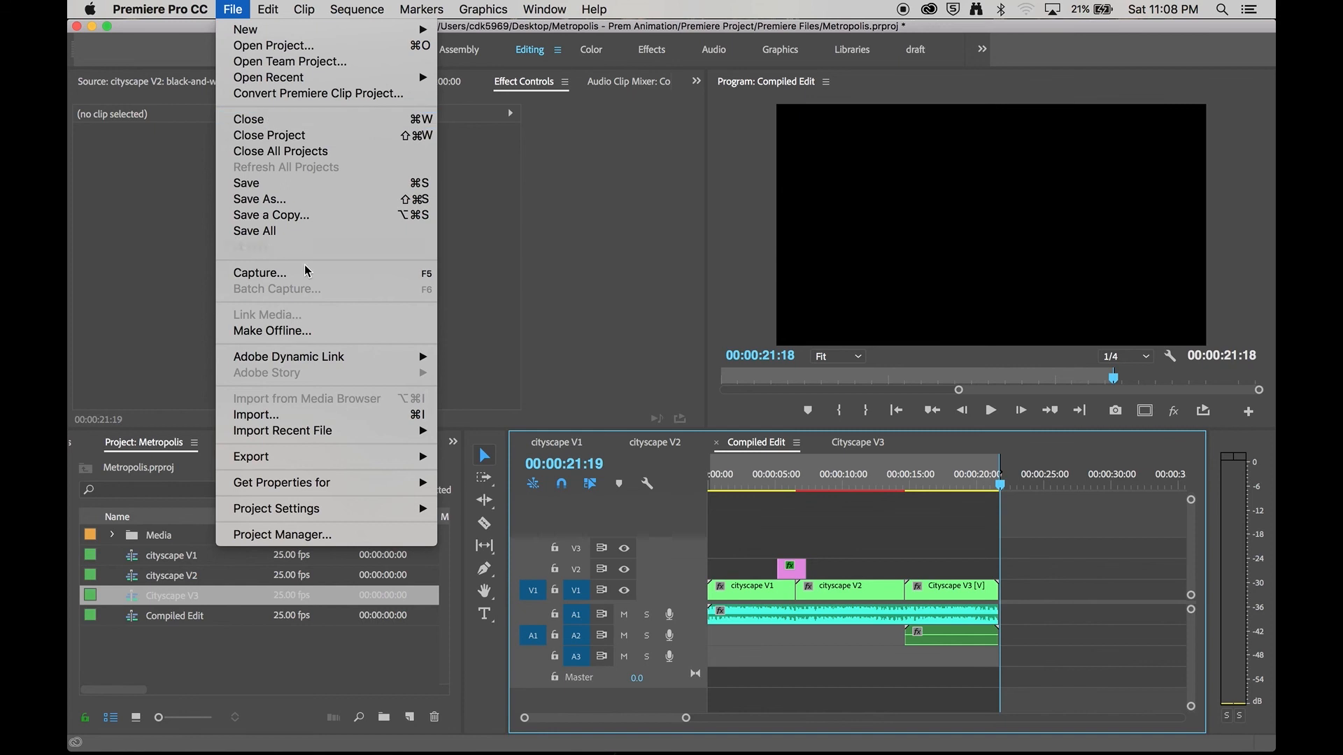
mouse_move(348, 465)
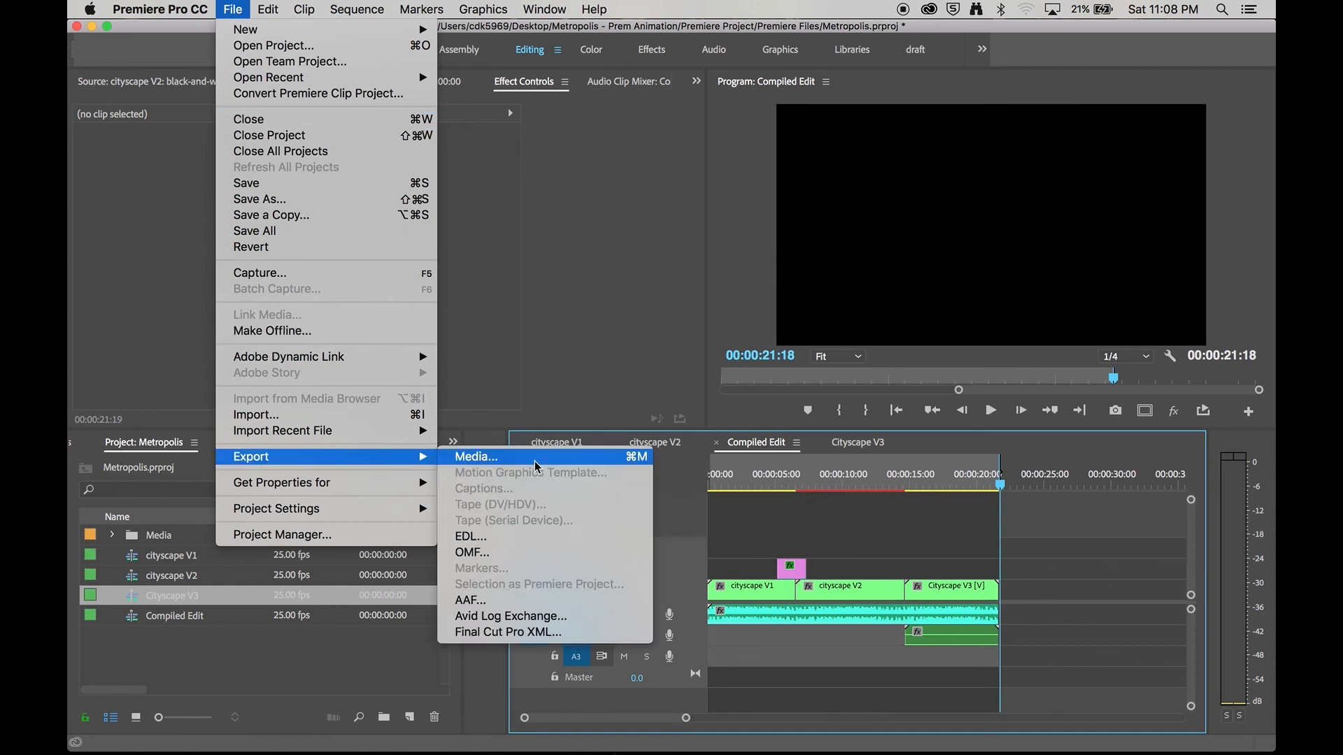
click(563, 465)
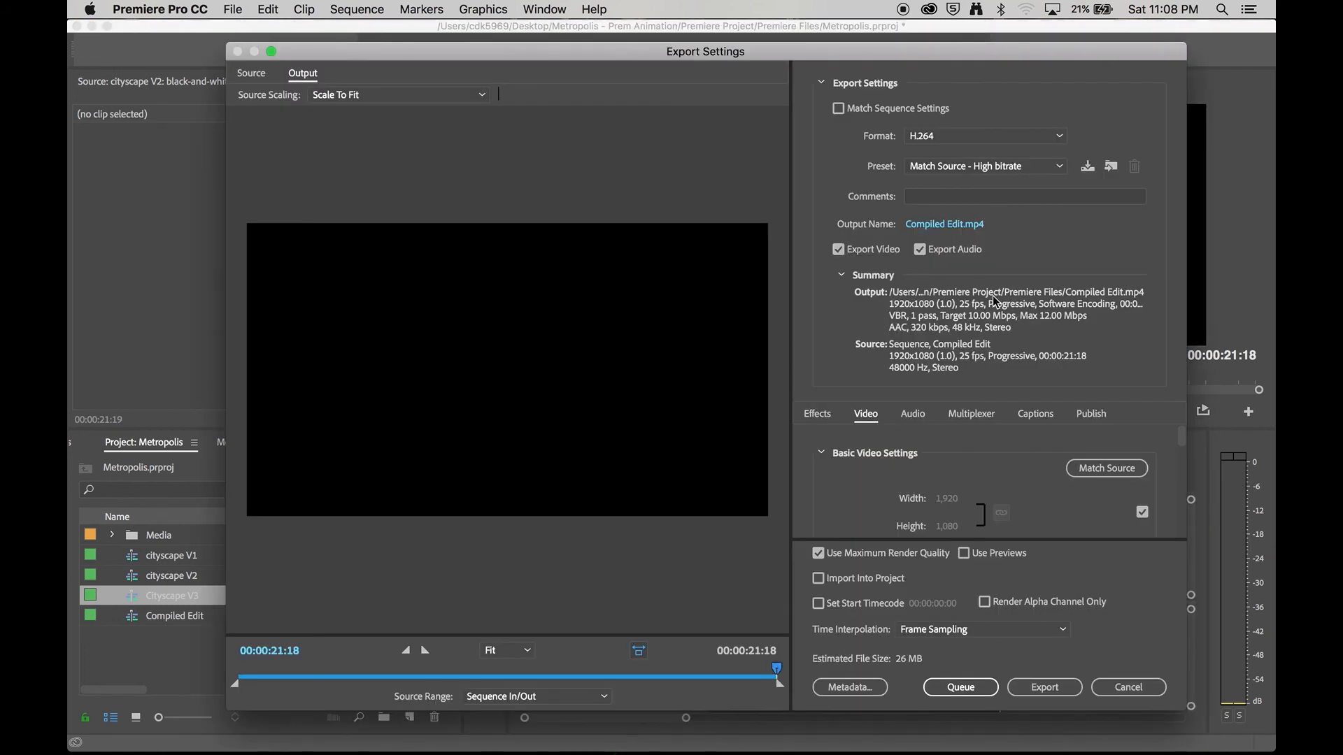
Trim the export range's end to exclude the black final frames, for a duration of 00:00:21:16, and move the preview to 00:00:11:17
drag(634, 671, 776, 669)
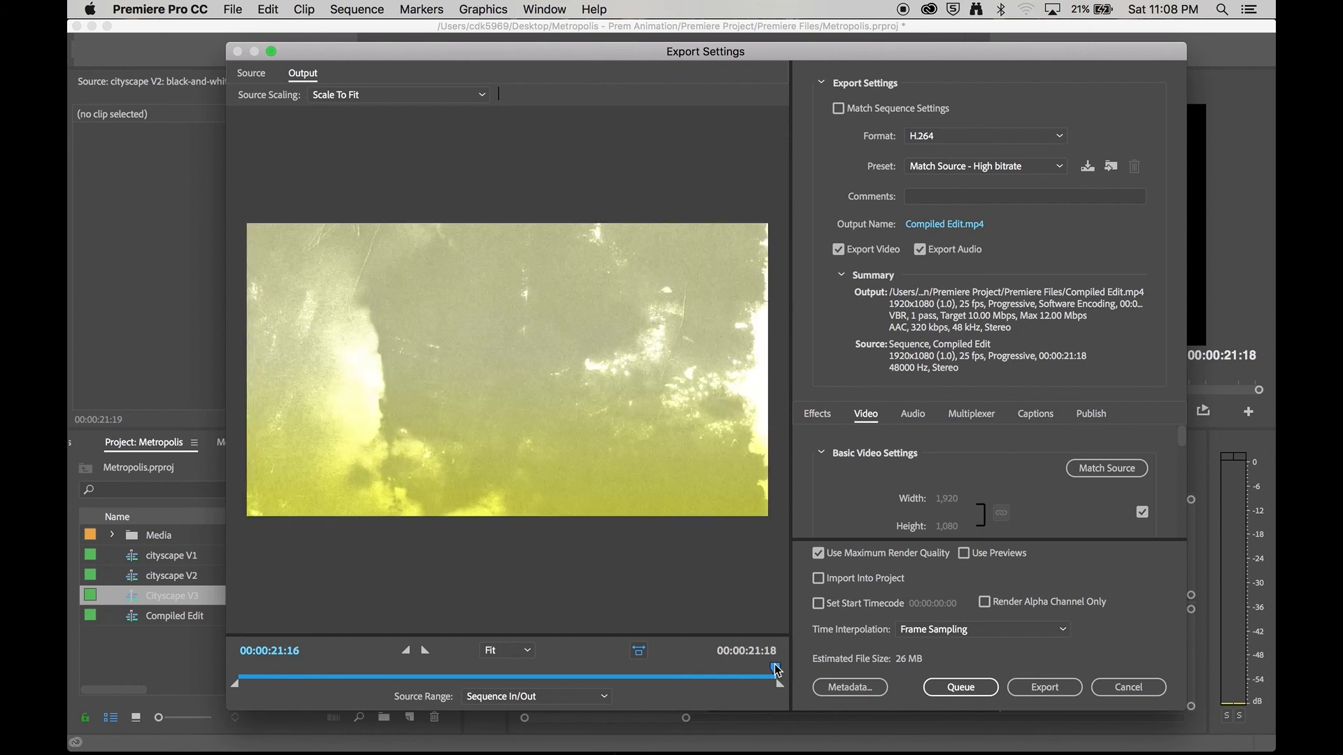
click(424, 651)
drag(755, 670, 645, 670)
mouse_move(506, 688)
mouse_down()
mouse_move(440, 685)
mouse_move(779, 686)
mouse_move(528, 677)
mouse_up()
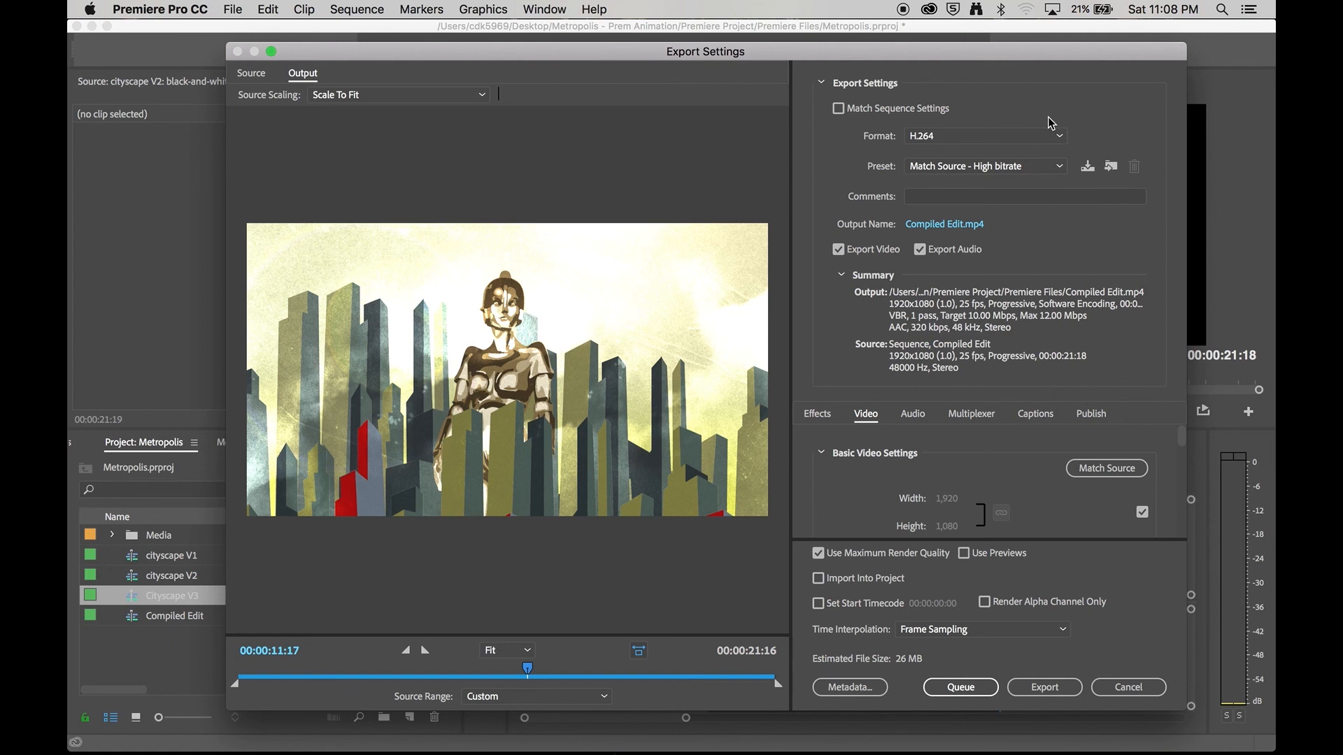
Choose H.264 as the export format
click(1059, 136)
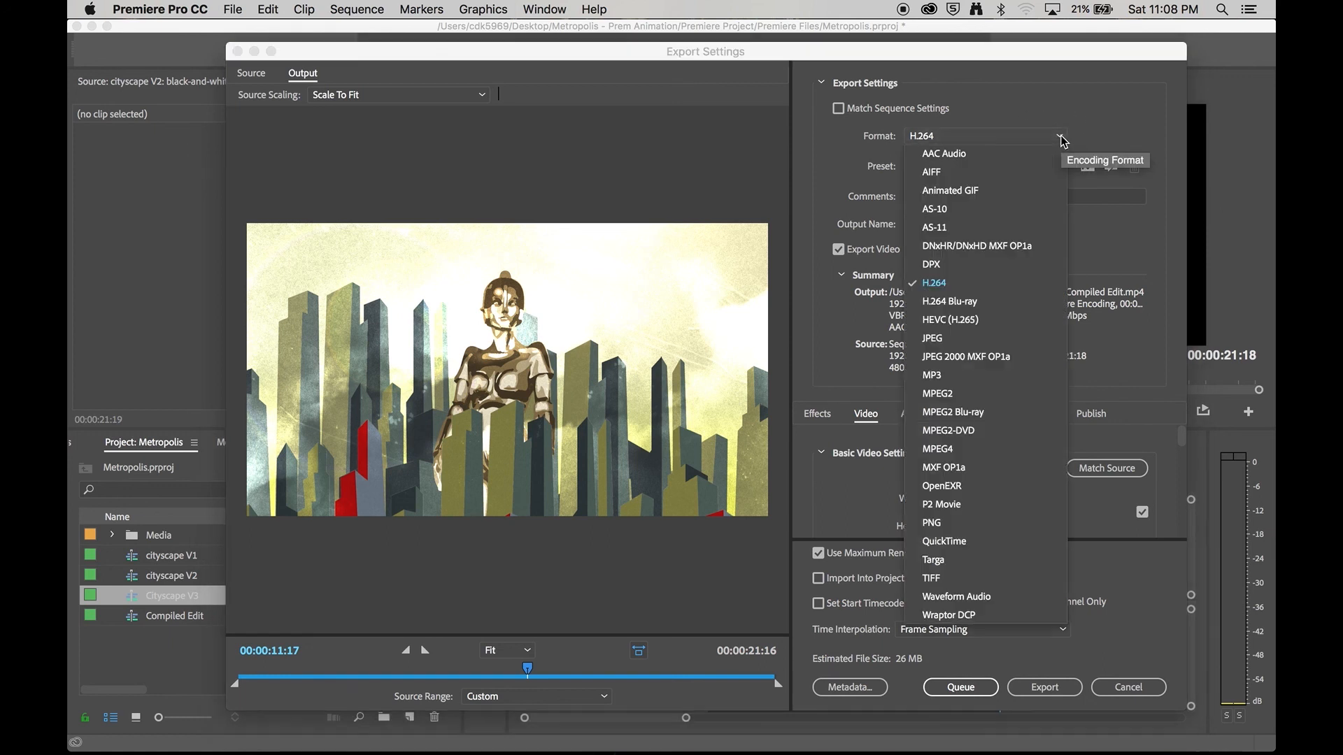
click(963, 283)
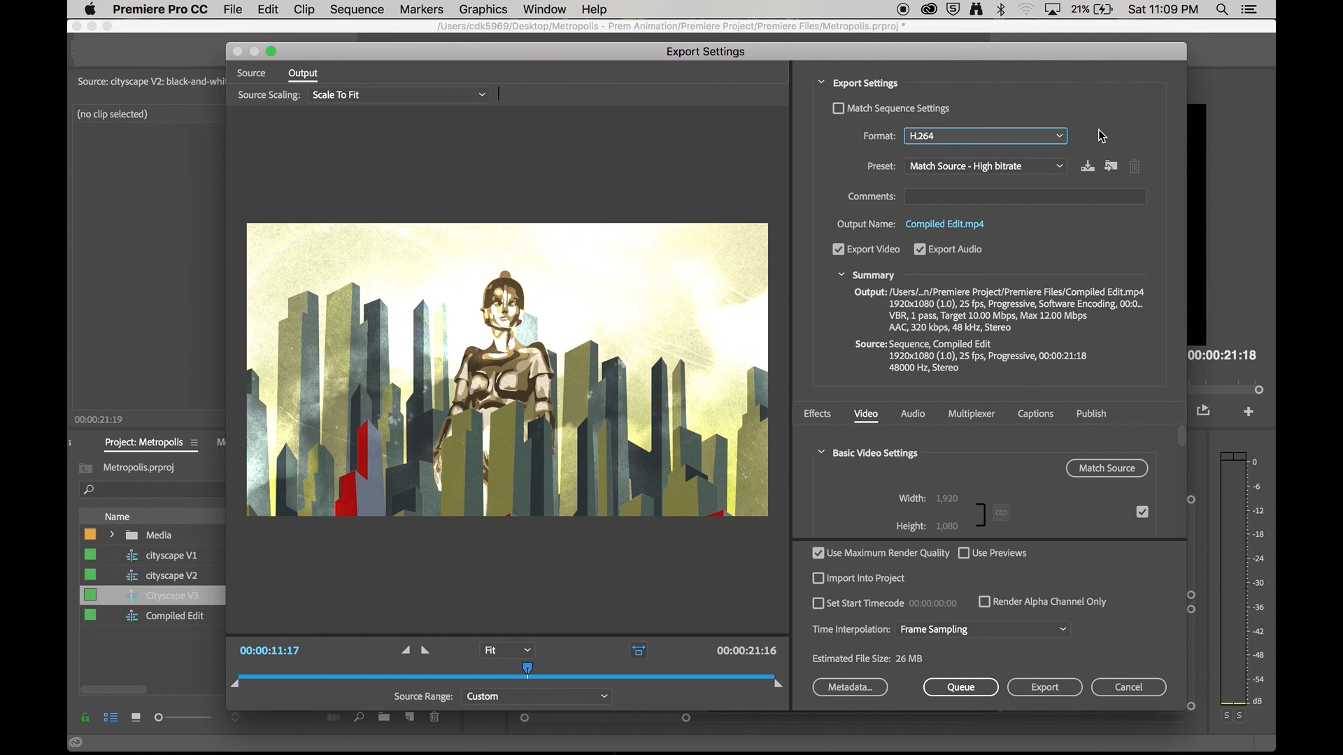
Try the YouTube 1080p HD, Vimeo 1080p HD and Match Source - High bitrate export presets in turn
click(1059, 168)
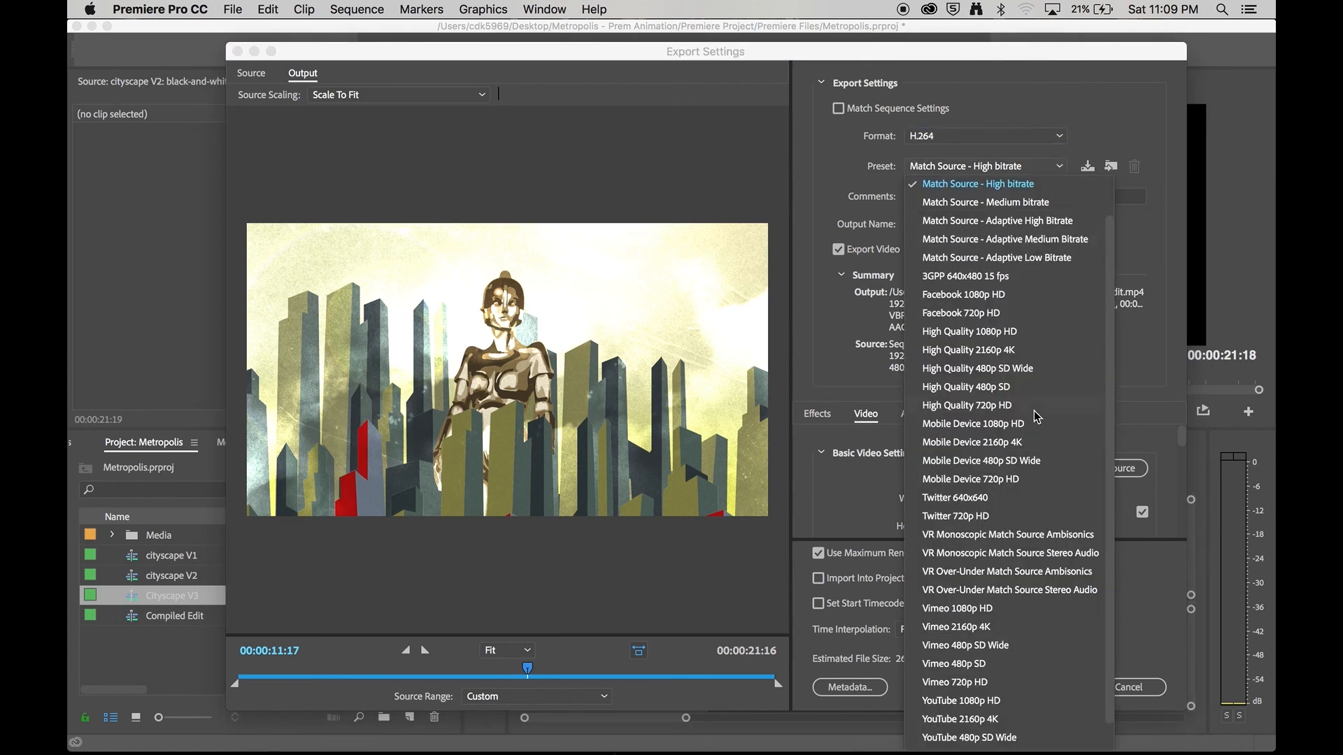
scroll(1036, 415, down, 2)
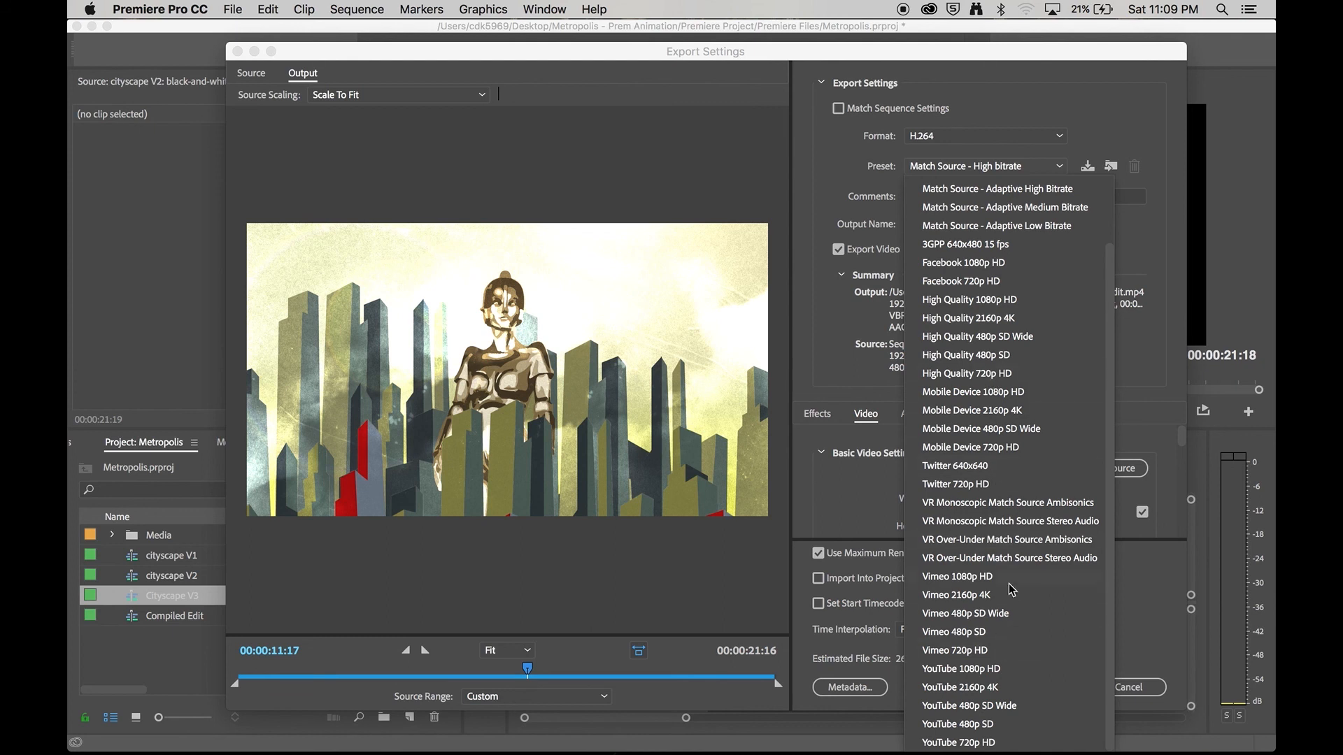
click(1014, 669)
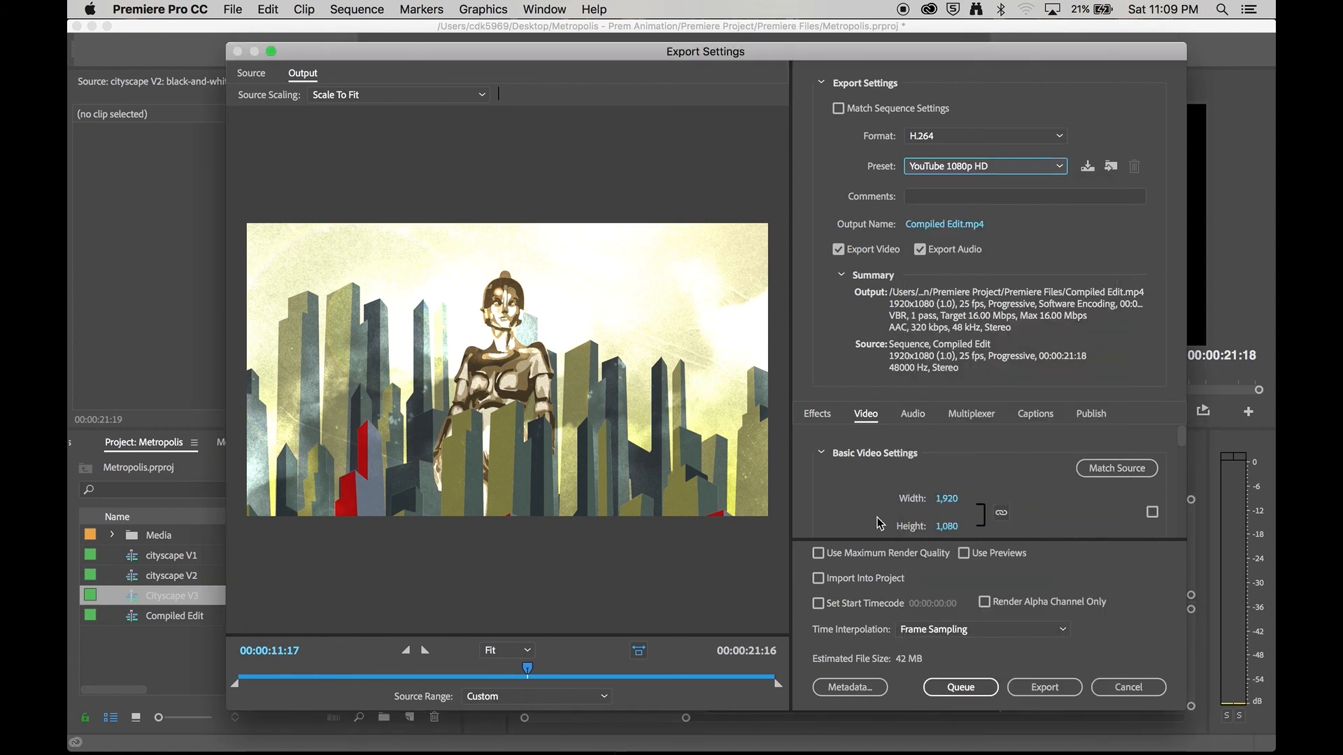
click(1011, 167)
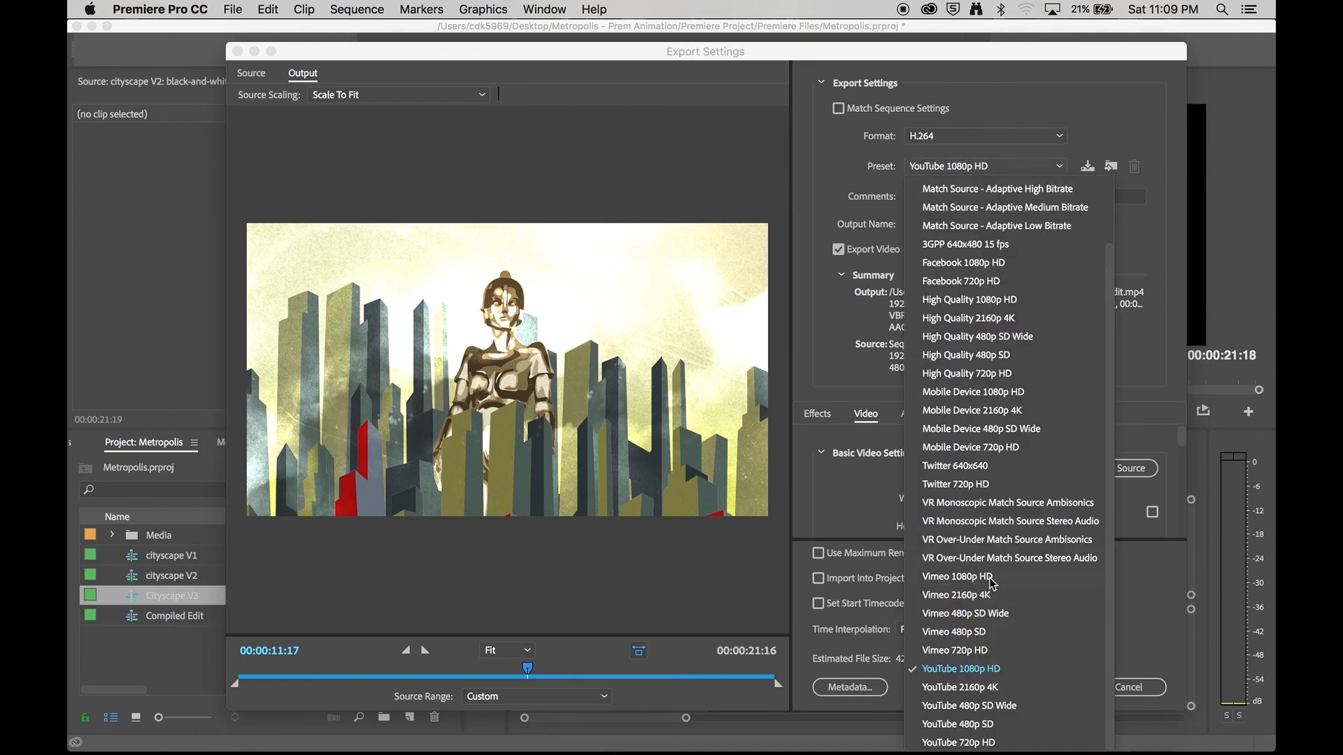
click(958, 577)
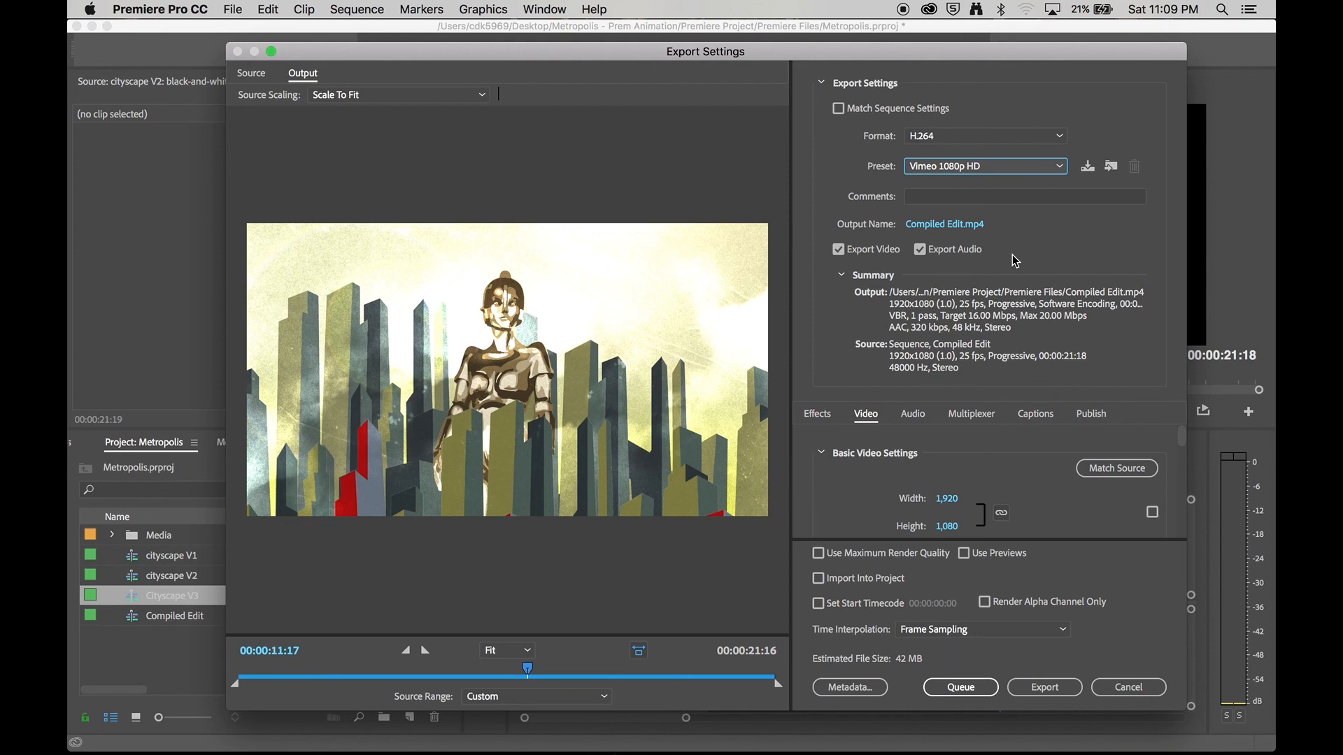
click(1021, 170)
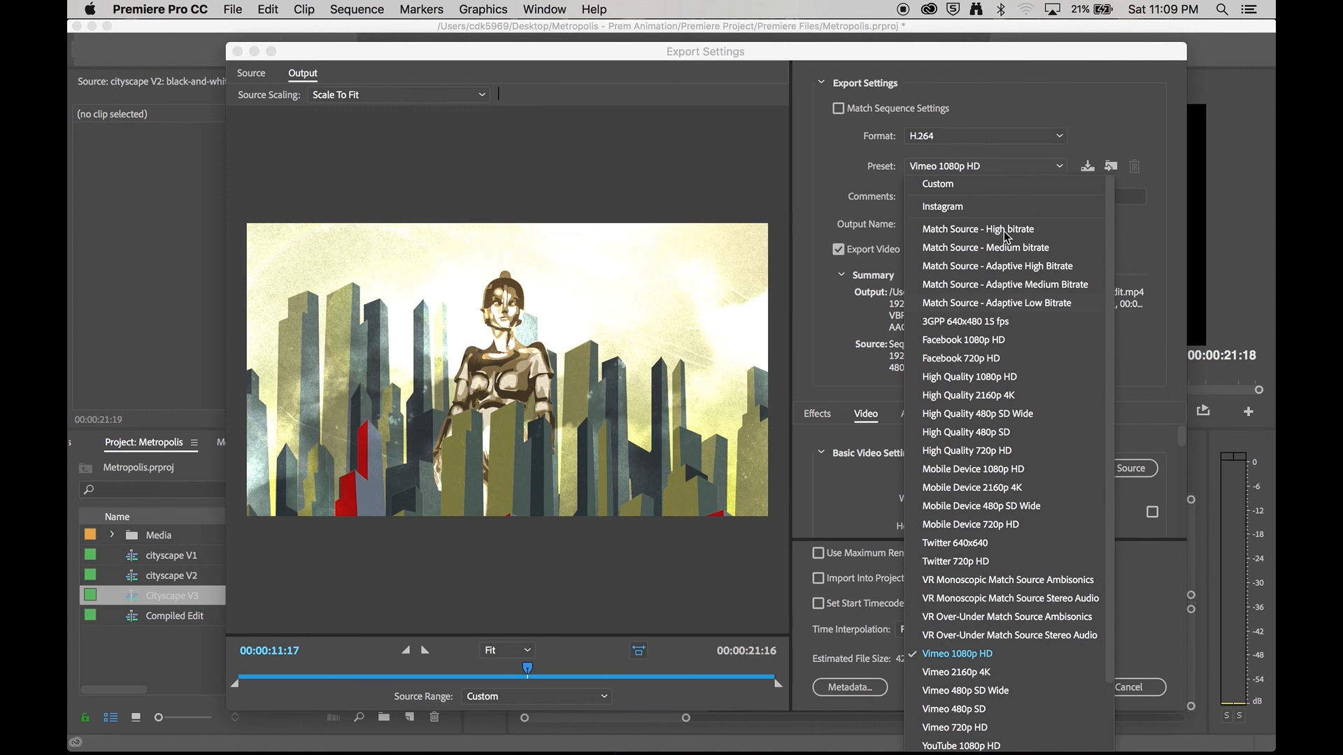
click(1057, 230)
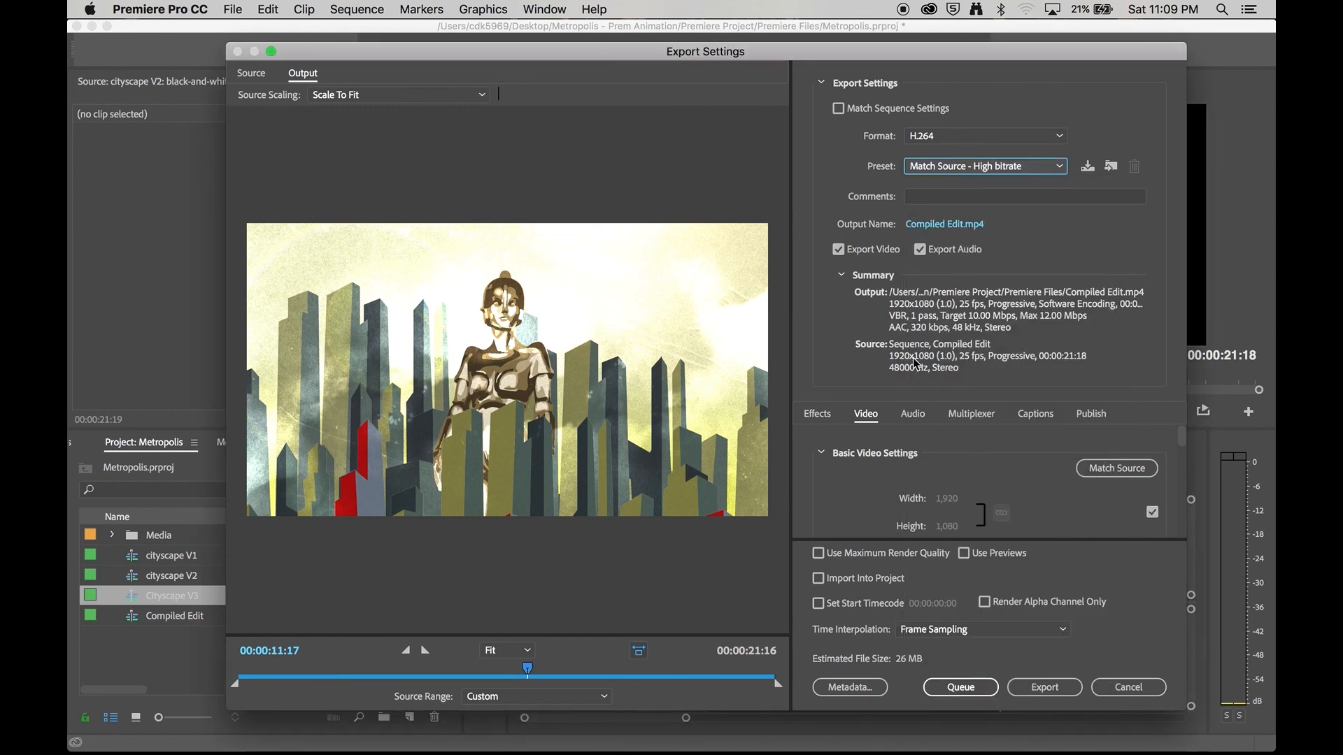
Set the export preset to Vimeo 1080p HD
click(1036, 170)
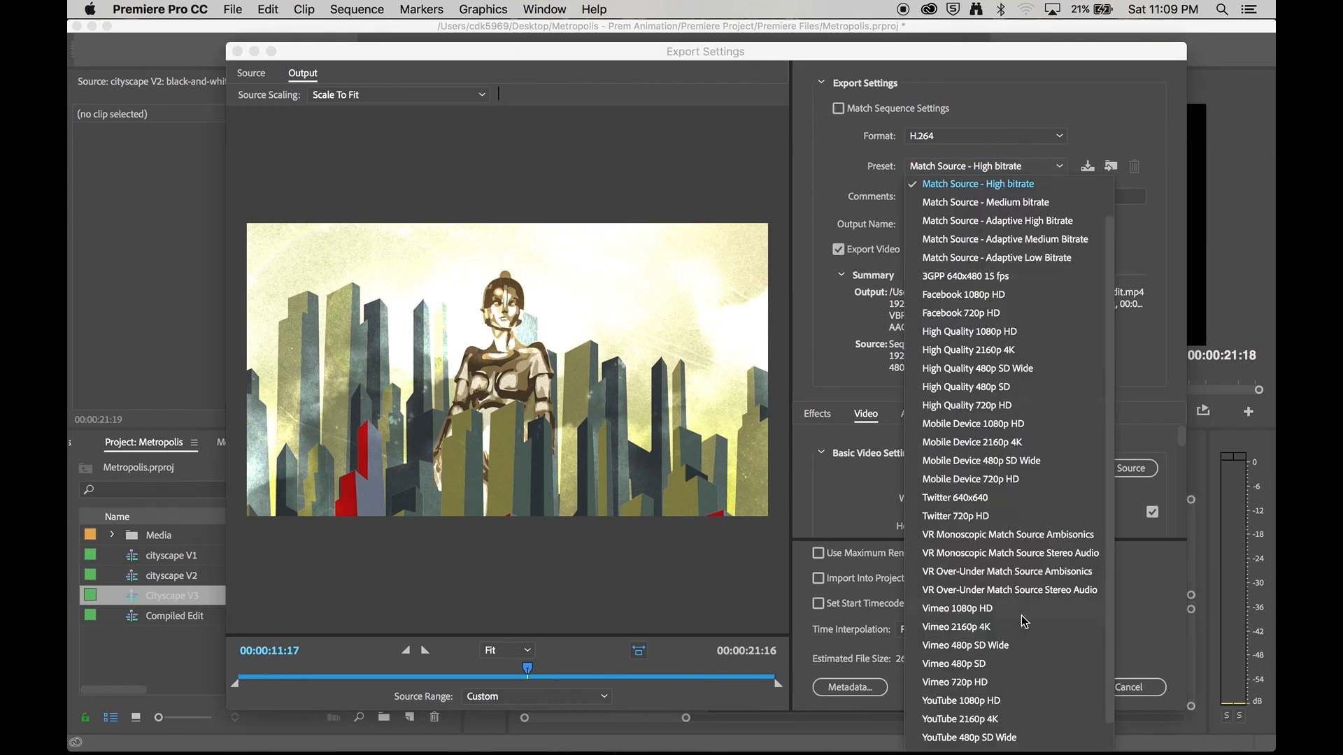
scroll(1024, 622, down, 1)
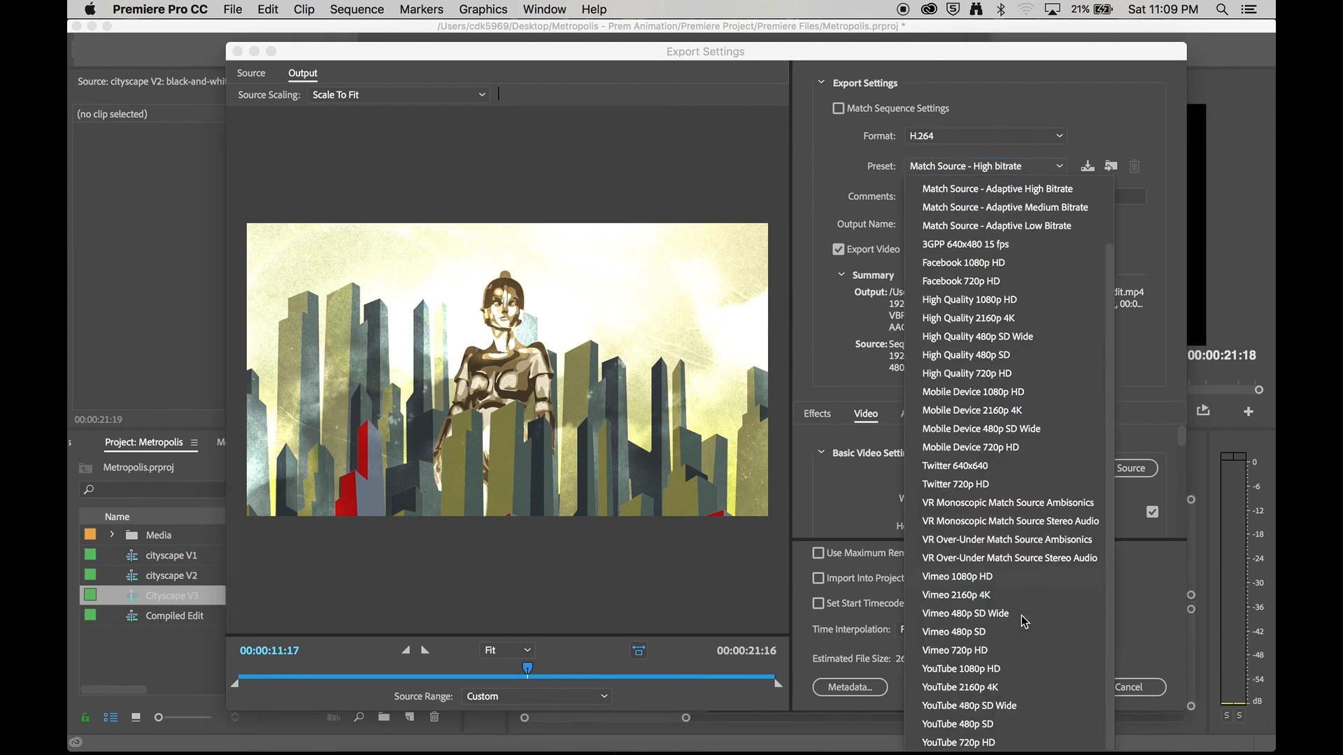
click(994, 578)
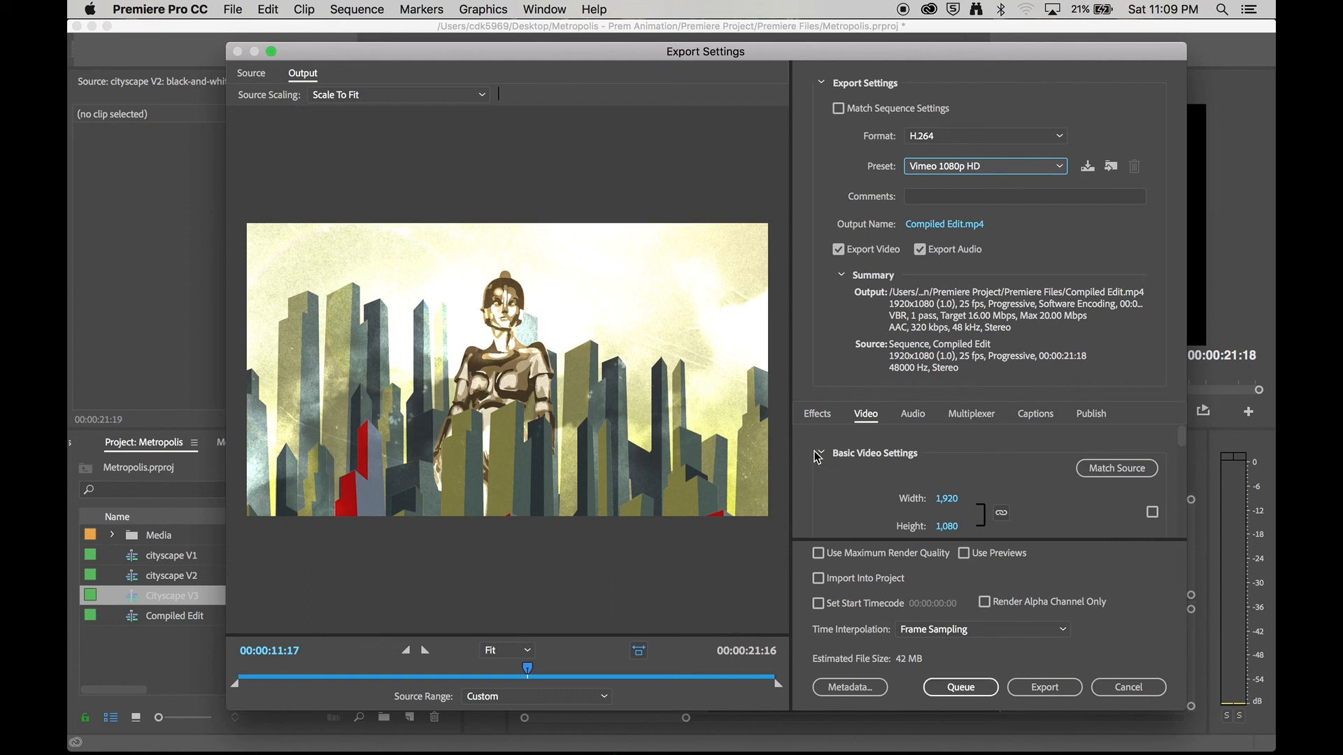
Set the export output to Compiled Edit v1.mp4 in the Exports folder of Premiere Project
click(952, 225)
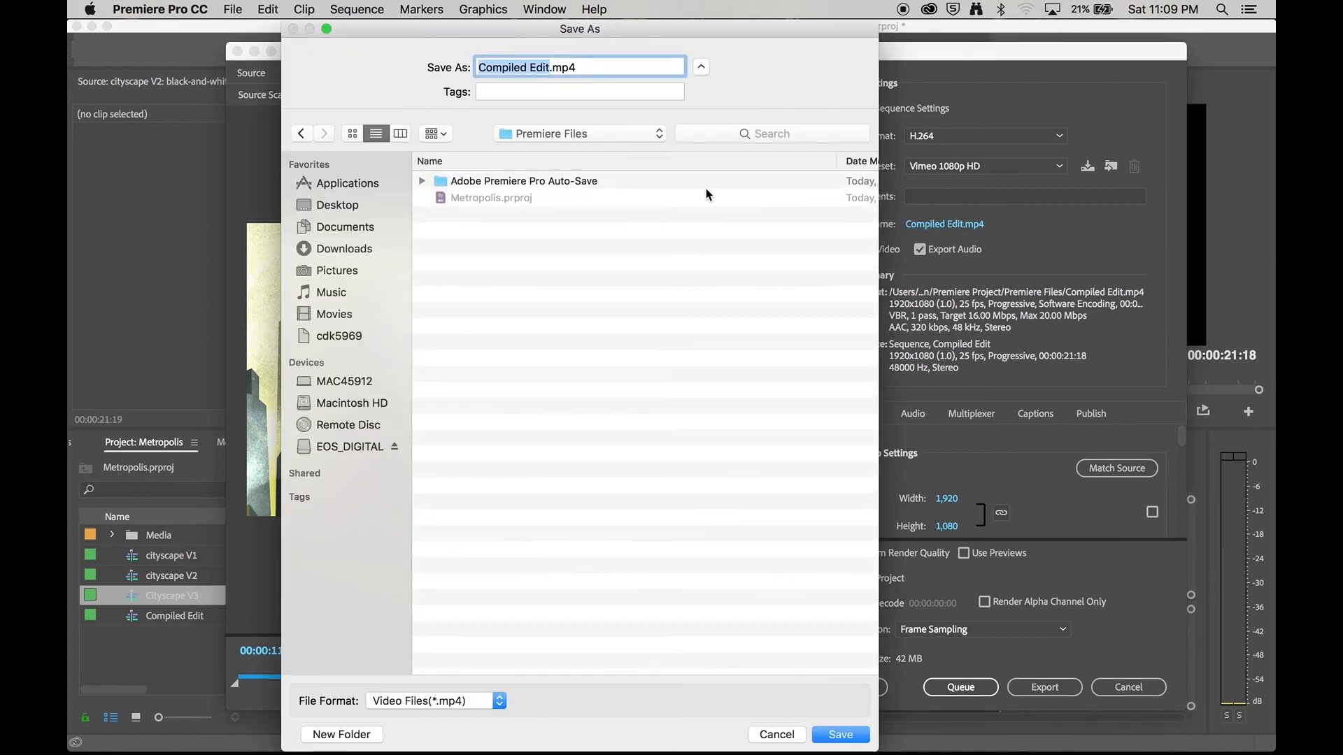
click(639, 133)
click(635, 150)
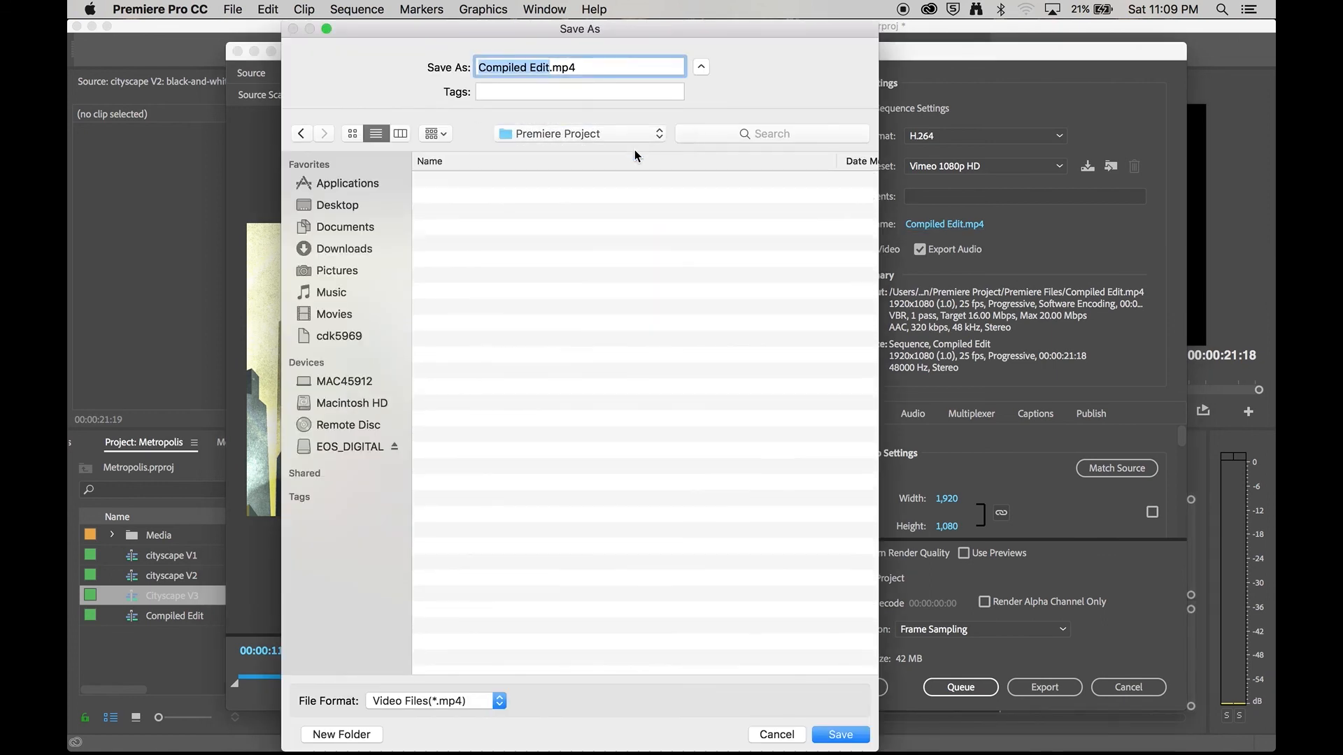
double_click(469, 230)
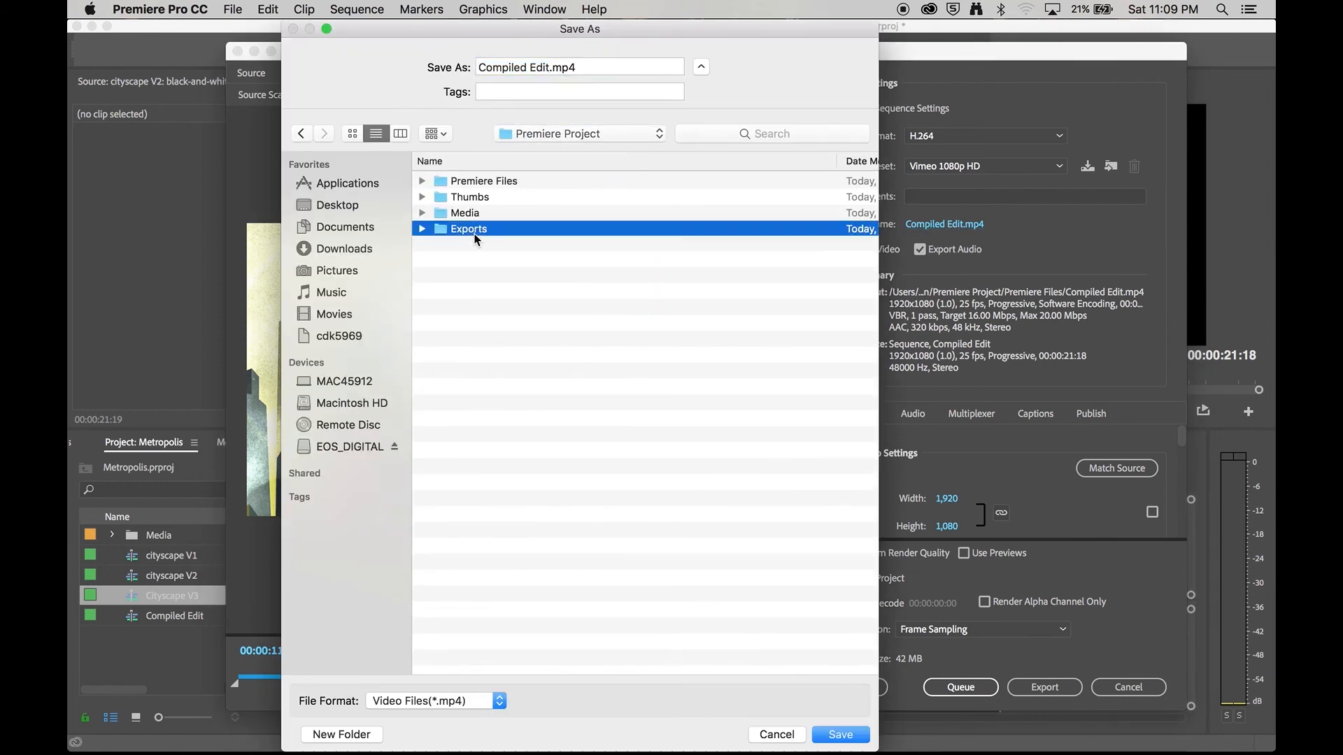
click(549, 71)
text(v1)
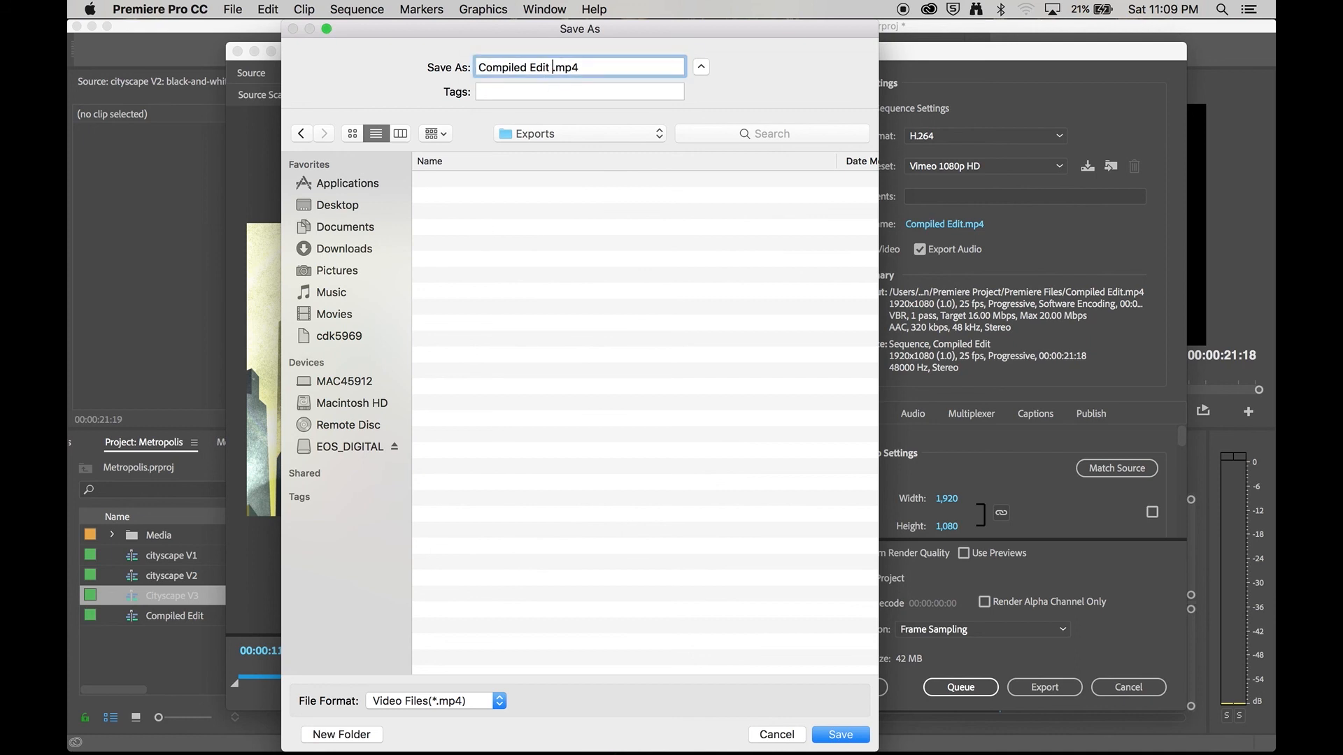
click(585, 233)
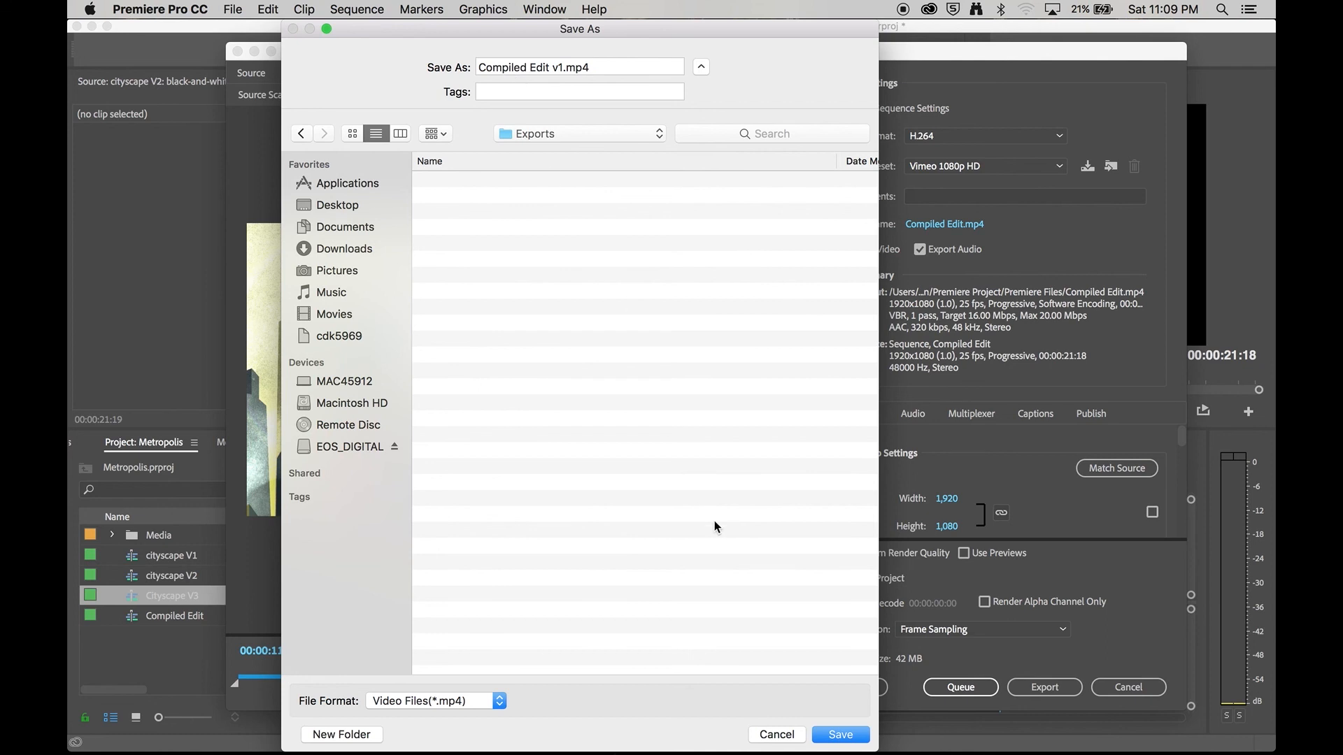
click(851, 740)
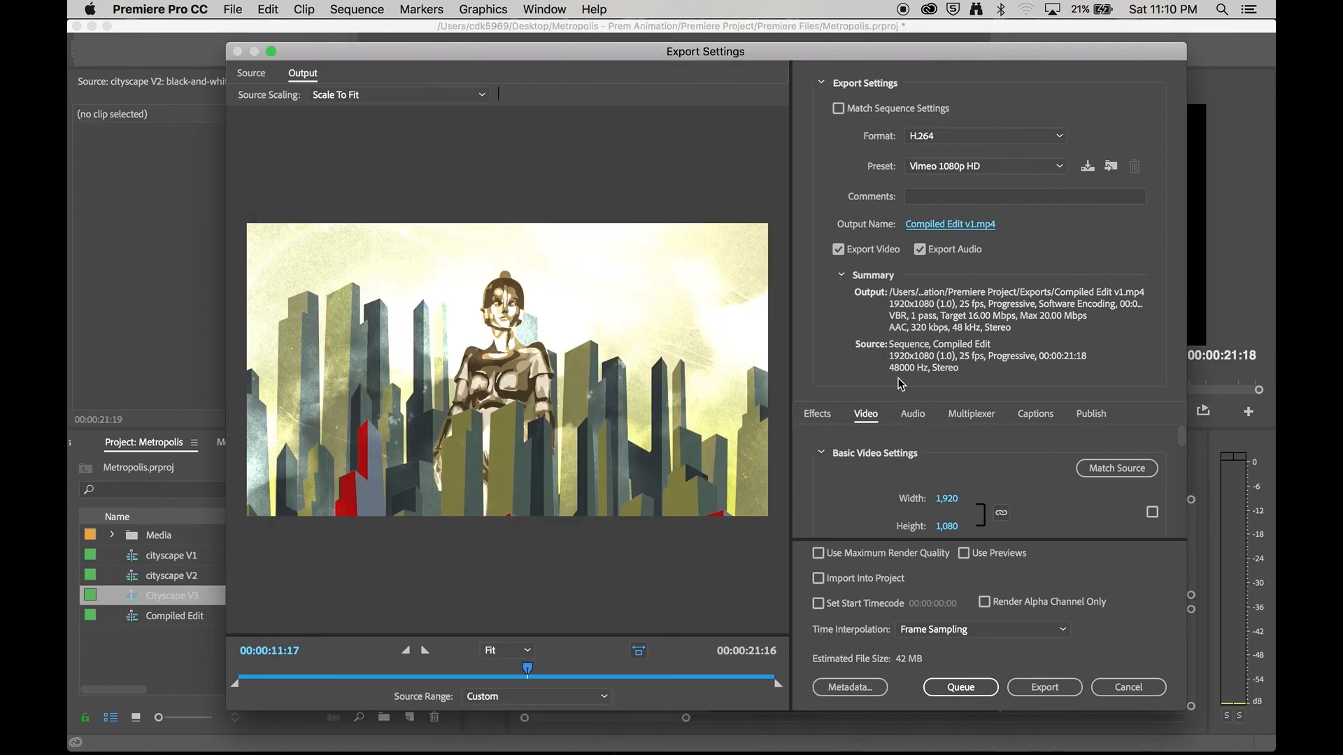
Enable Use Maximum Render Quality and export the video immediately with the current settings
click(819, 554)
click(1053, 687)
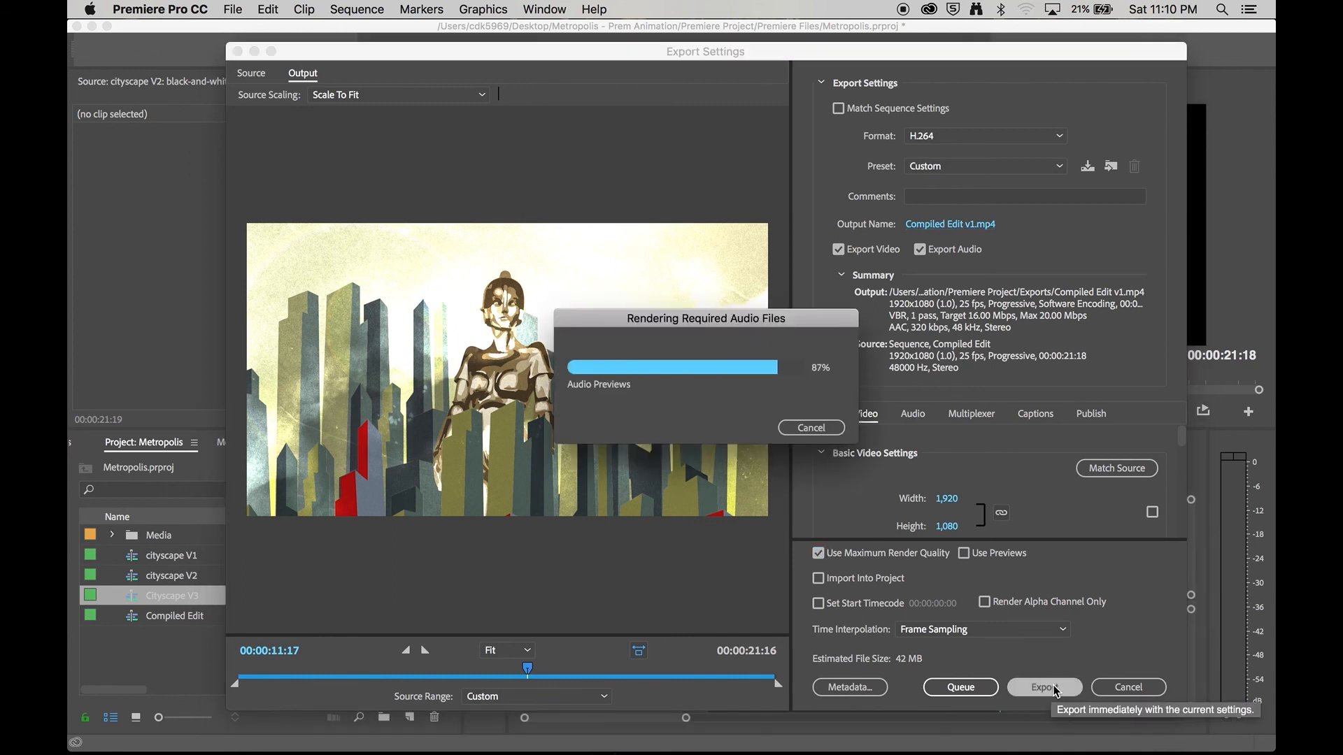